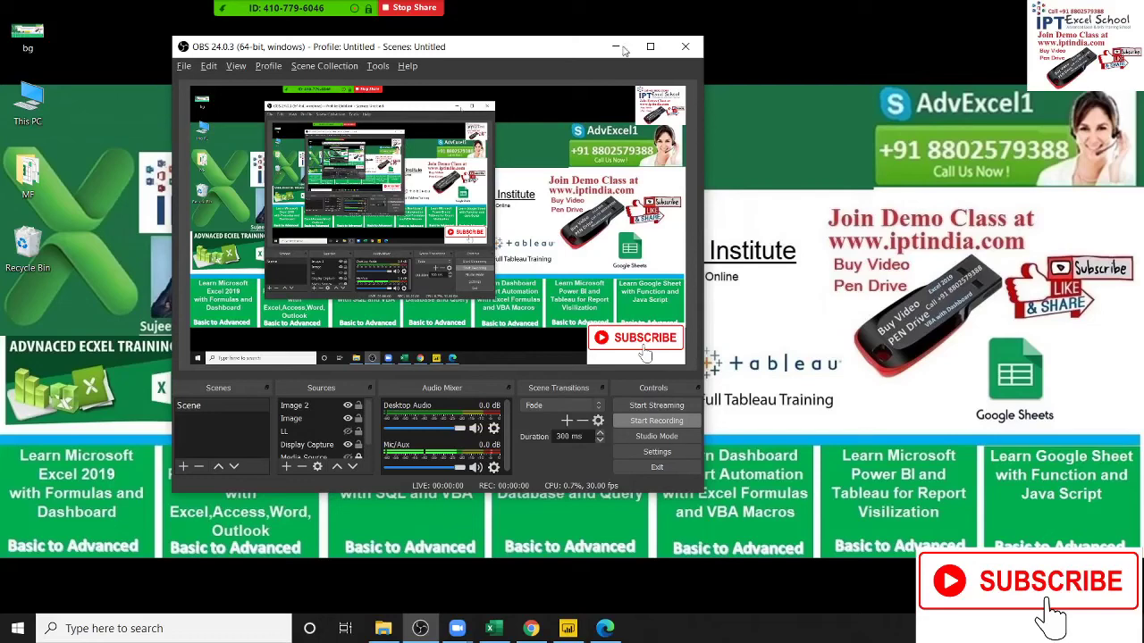
Minimize OBS Studio and bring the Chrome window showing WhatsApp Web to the front.
left_click(615, 47)
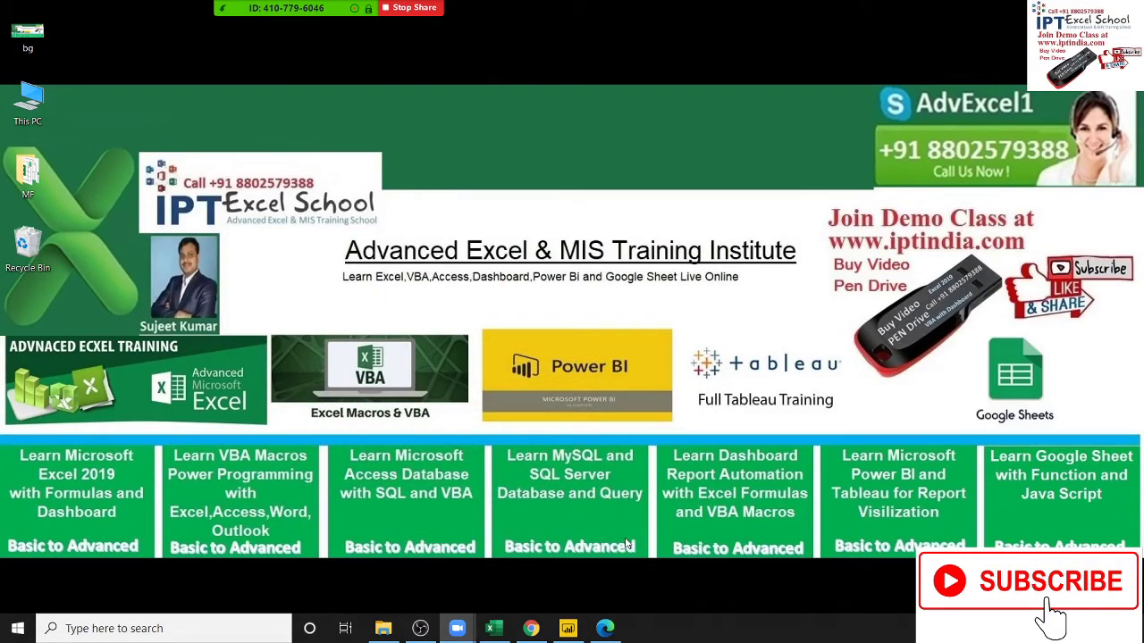
left_click(531, 628)
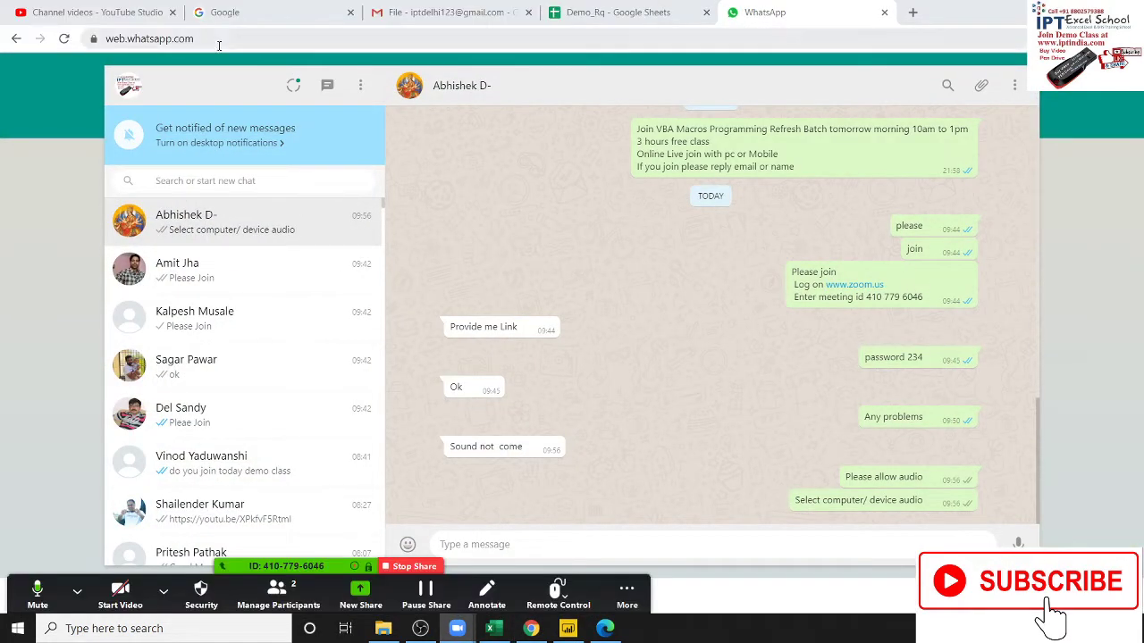
In Gmail's File thread, expand the earlier messages to see their recipients and attachments.
left_click(420, 18)
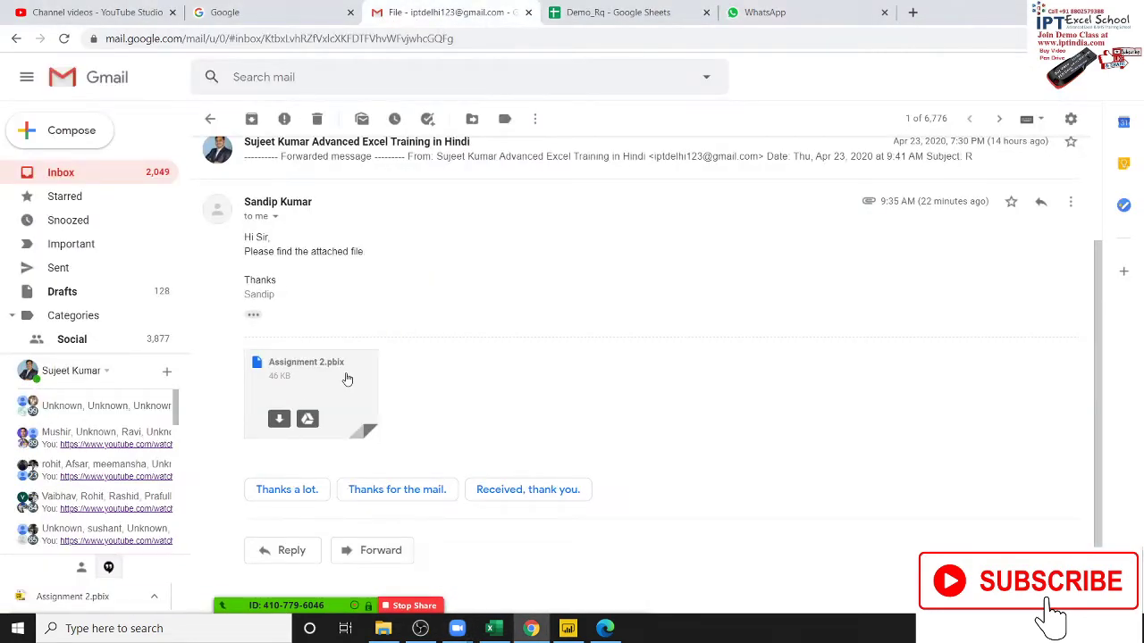
scroll(362, 378, "up", 1)
scroll(363, 375, "up", 1)
left_click(370, 324)
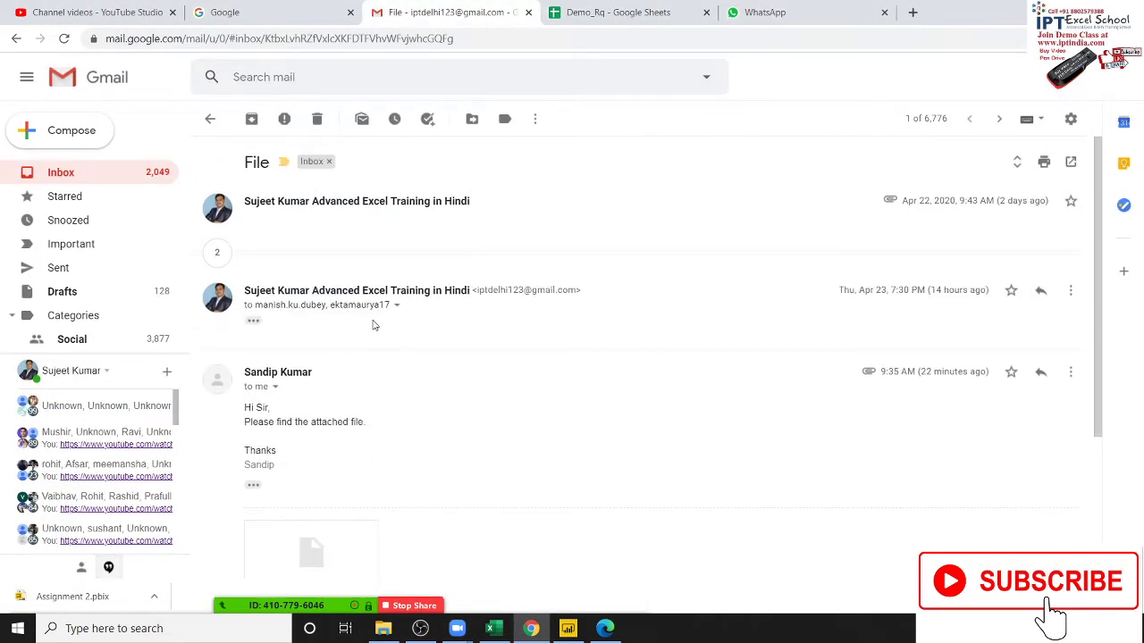
scroll(370, 327, "down", 3)
scroll(470, 331, "up", 1)
scroll(396, 297, "up", 2)
left_click(342, 205)
scroll(313, 309, "down", 3)
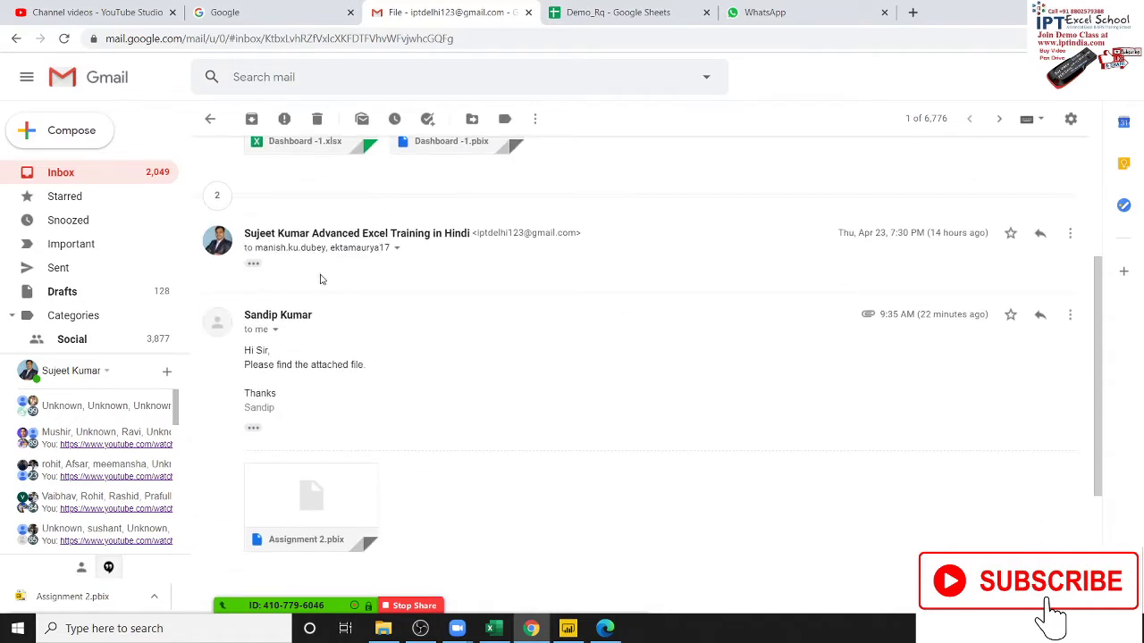
Go to Sent mail and preview the image.png dashboard attachment.
left_click(320, 259)
scroll(330, 277, "down", 1)
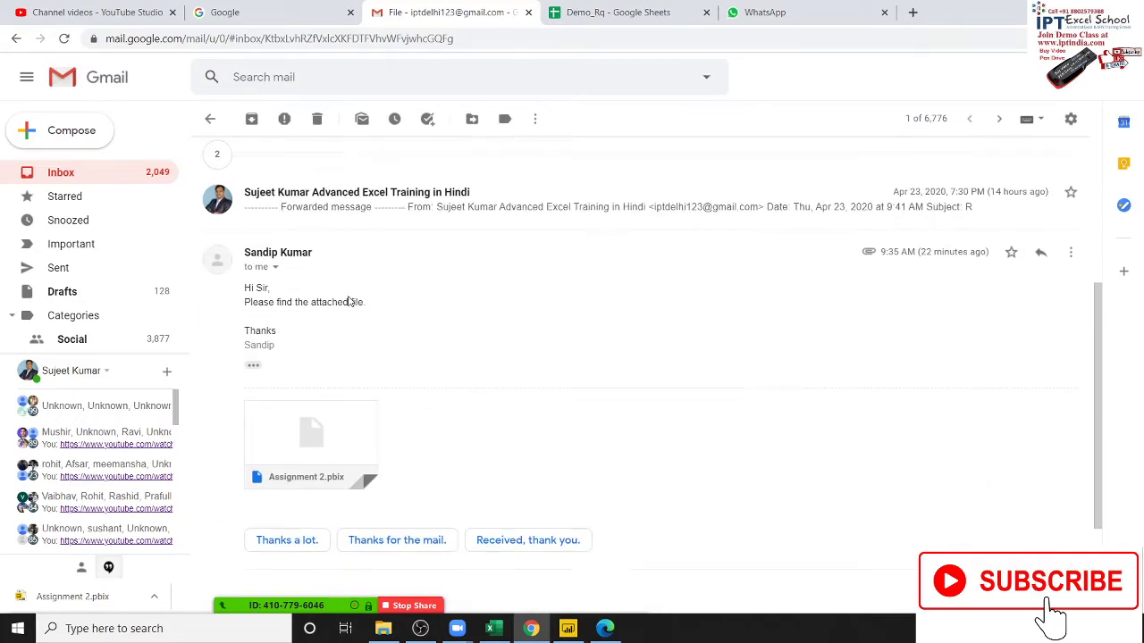
scroll(349, 301, "down", 2)
scroll(349, 301, "up", 5)
scroll(350, 301, "up", 1)
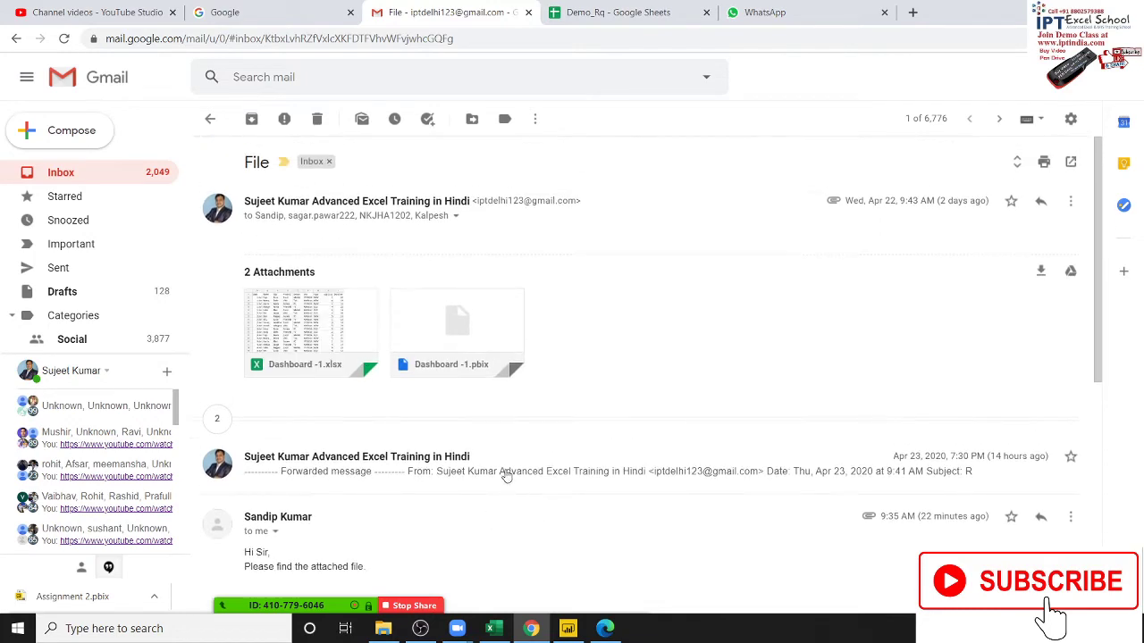
left_click(94, 279)
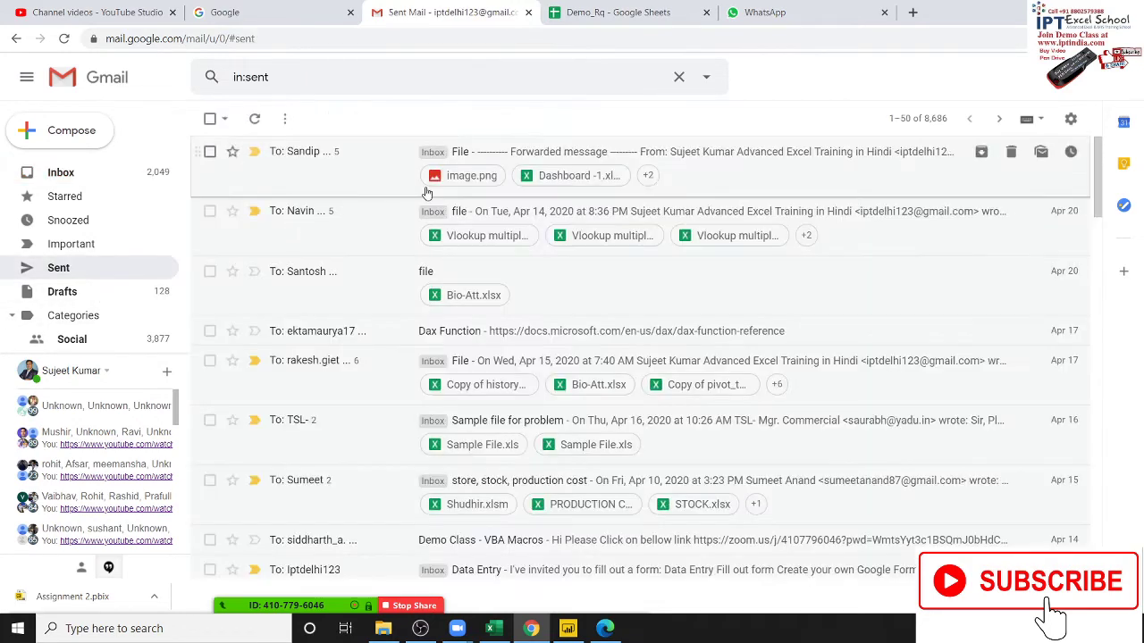
left_click(455, 178)
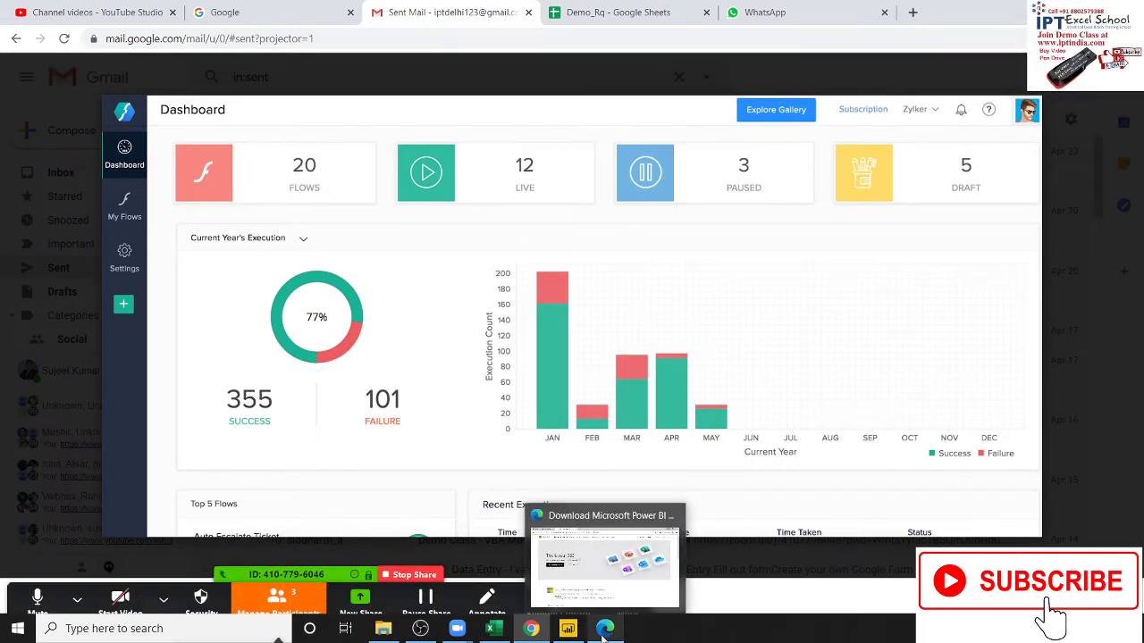
mouse_move(567, 628)
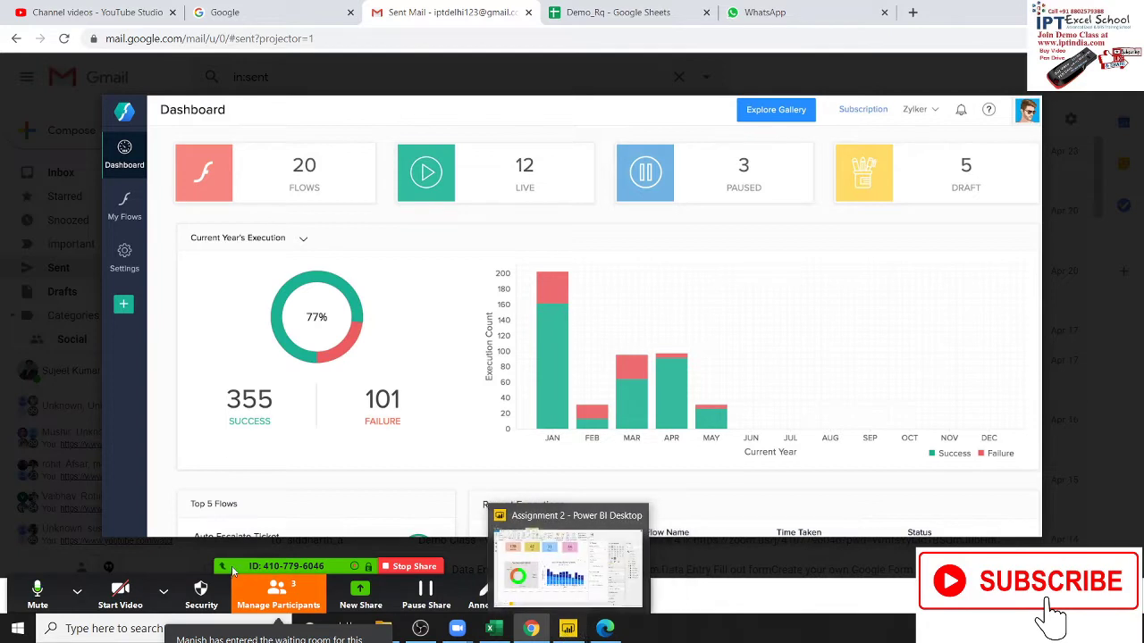
Admit the waiting participant from the participants list, then close the list.
left_click(252, 590)
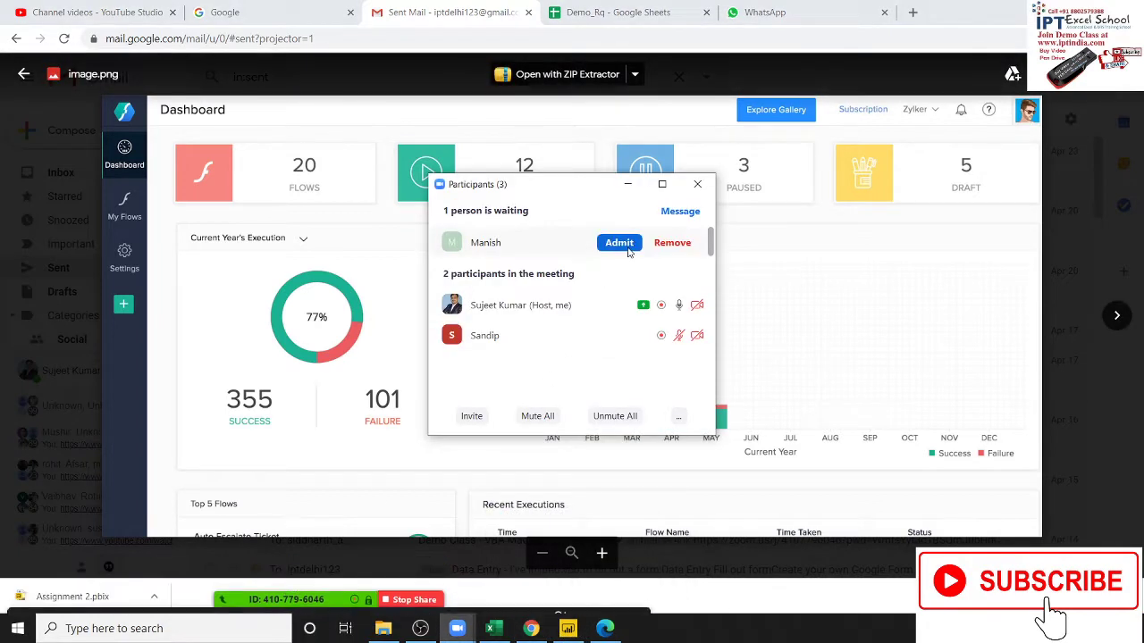
left_click(629, 247)
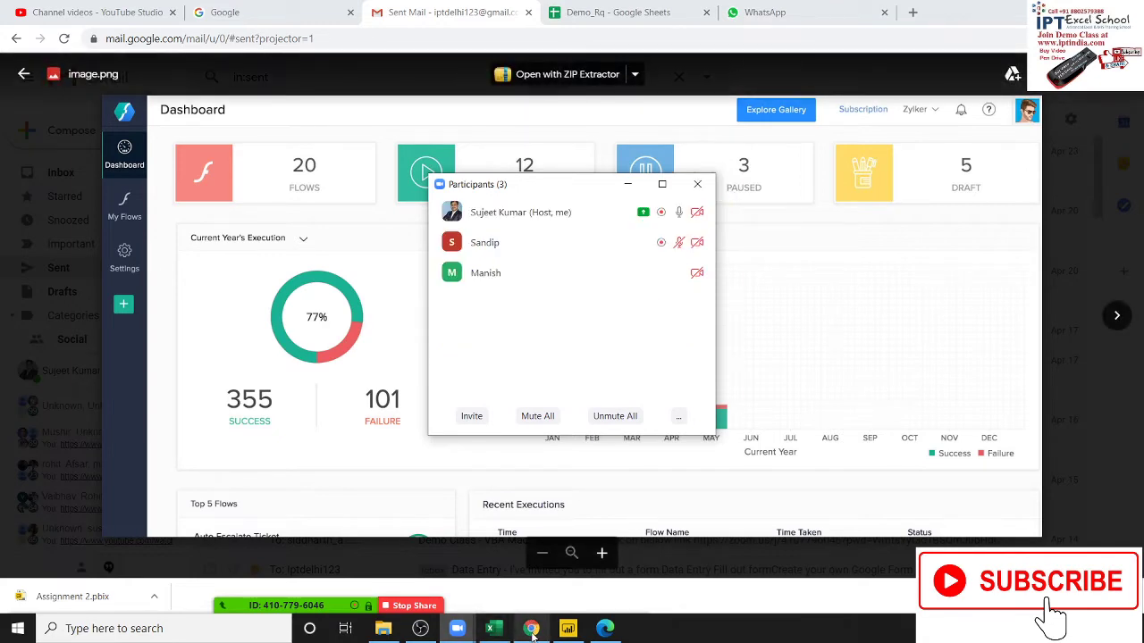
left_click(697, 184)
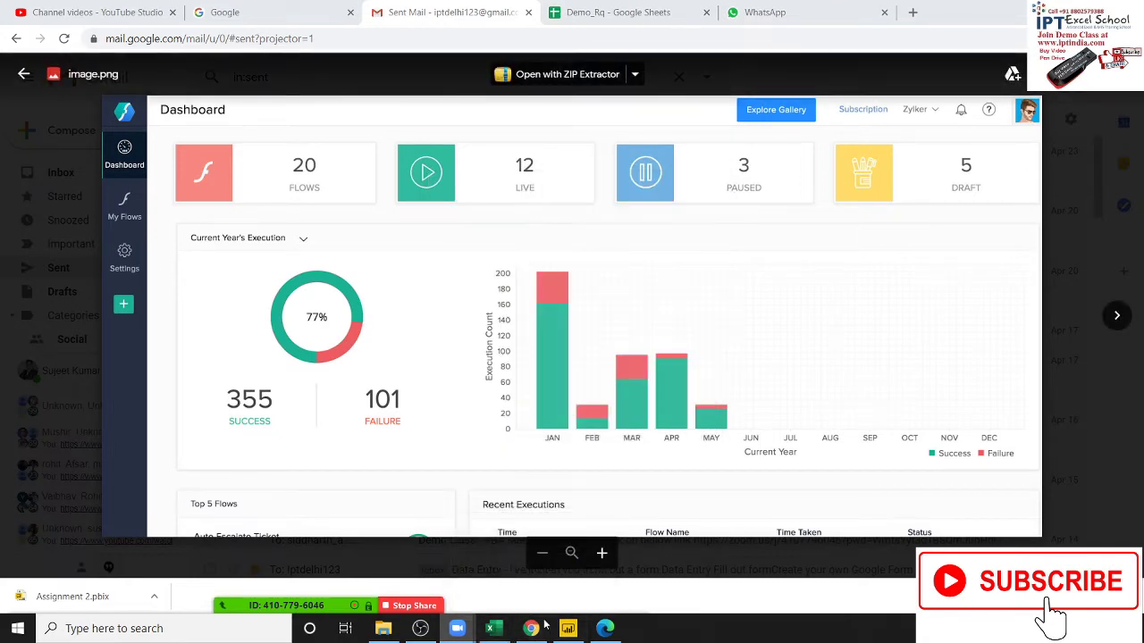
Bring up the Assignment 2 report and start a new Power BI Desktop instance from File.
left_click(568, 630)
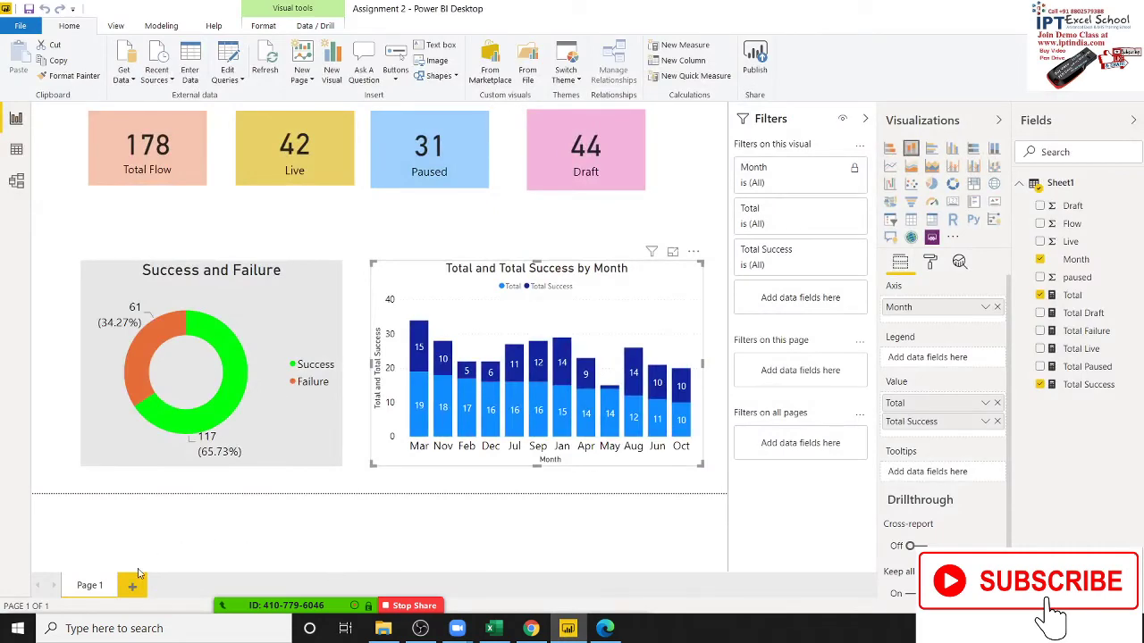
left_click(17, 26)
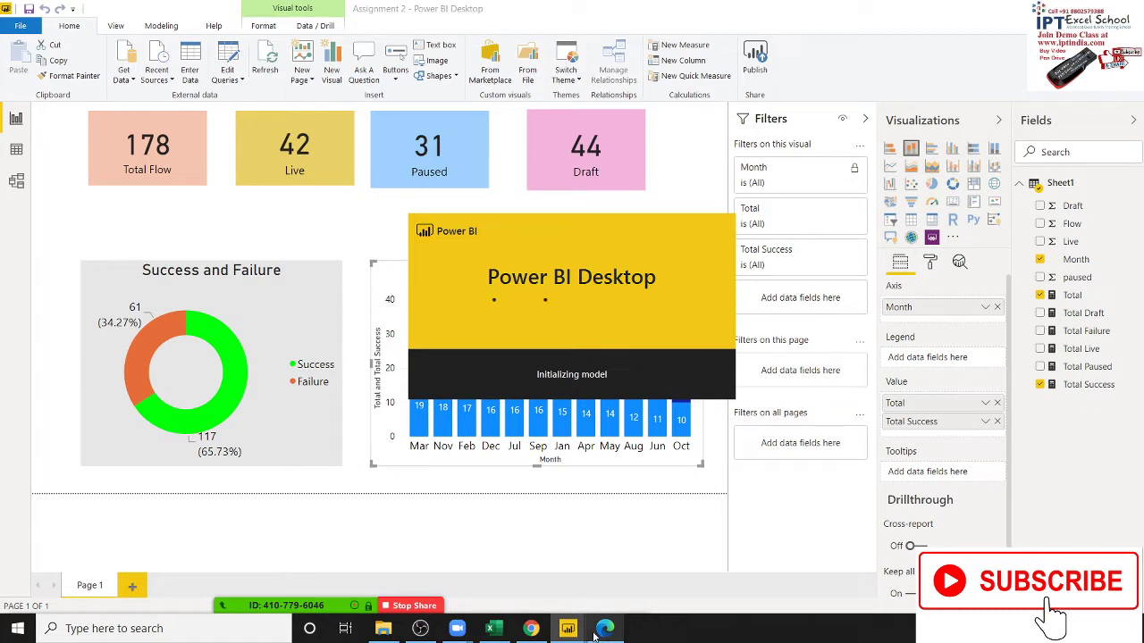
mouse_move(420, 628)
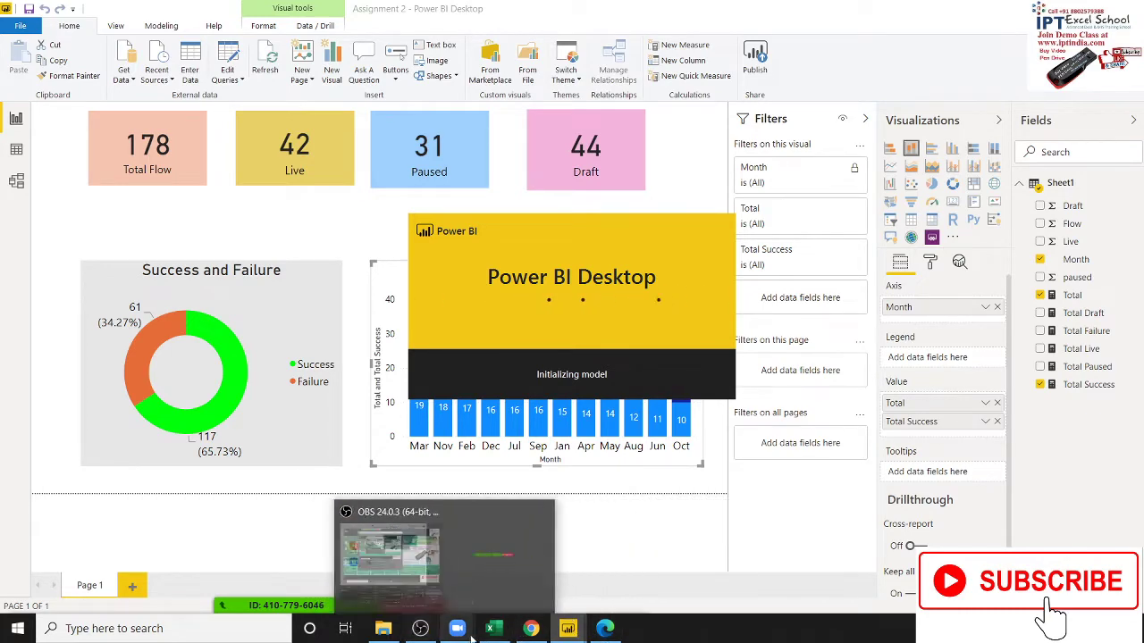
Glance at the dashboard image in Chrome, then return to the new untitled Power BI window.
left_click(530, 628)
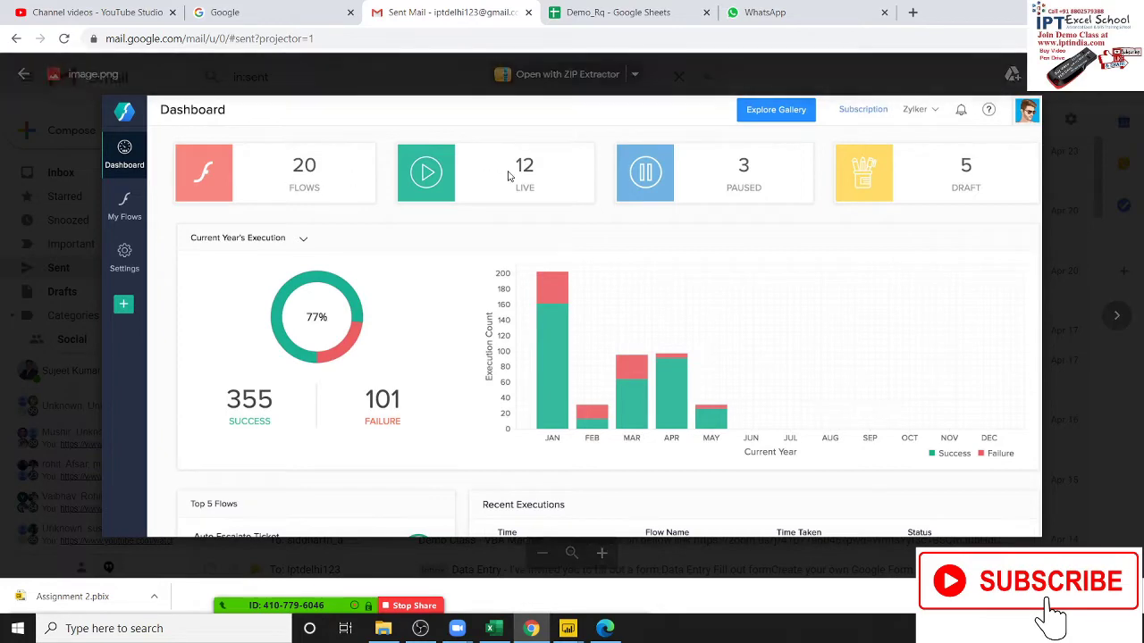
key("alt+Tab")
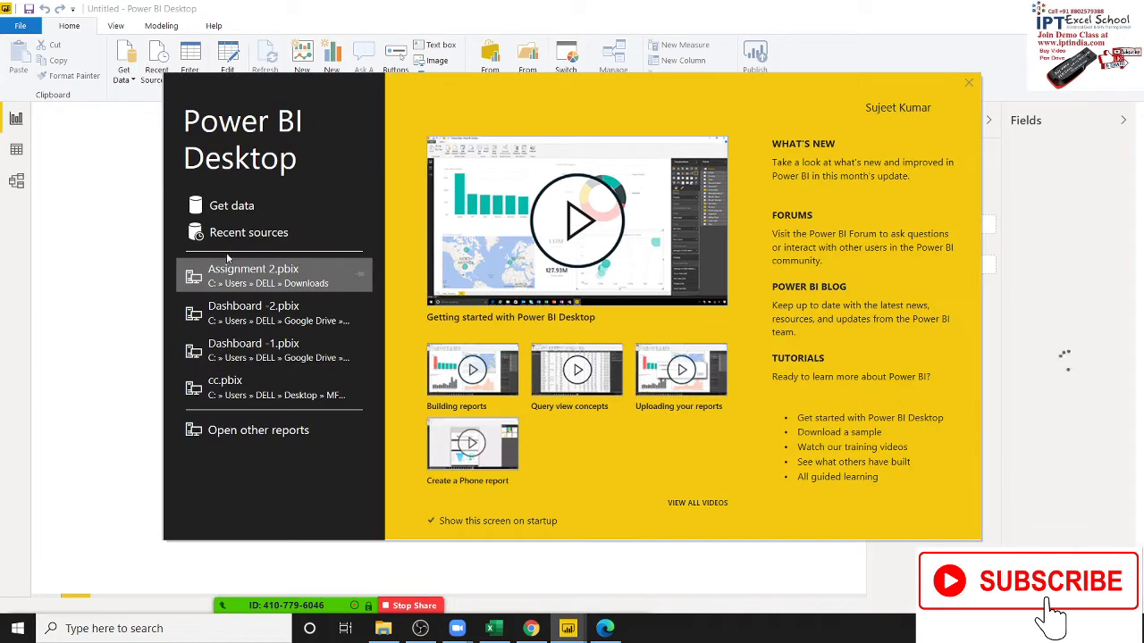
Connect to the Excel workbook Dashboard -3 in Google Drive > PowerBI2020.
left_click(236, 210)
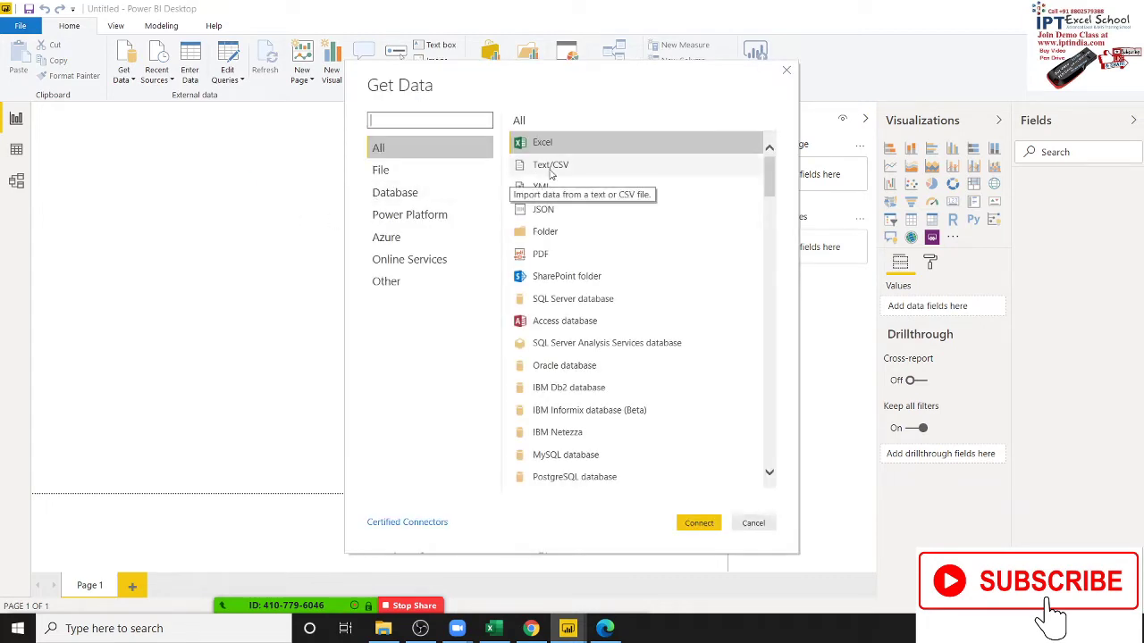
left_click(699, 523)
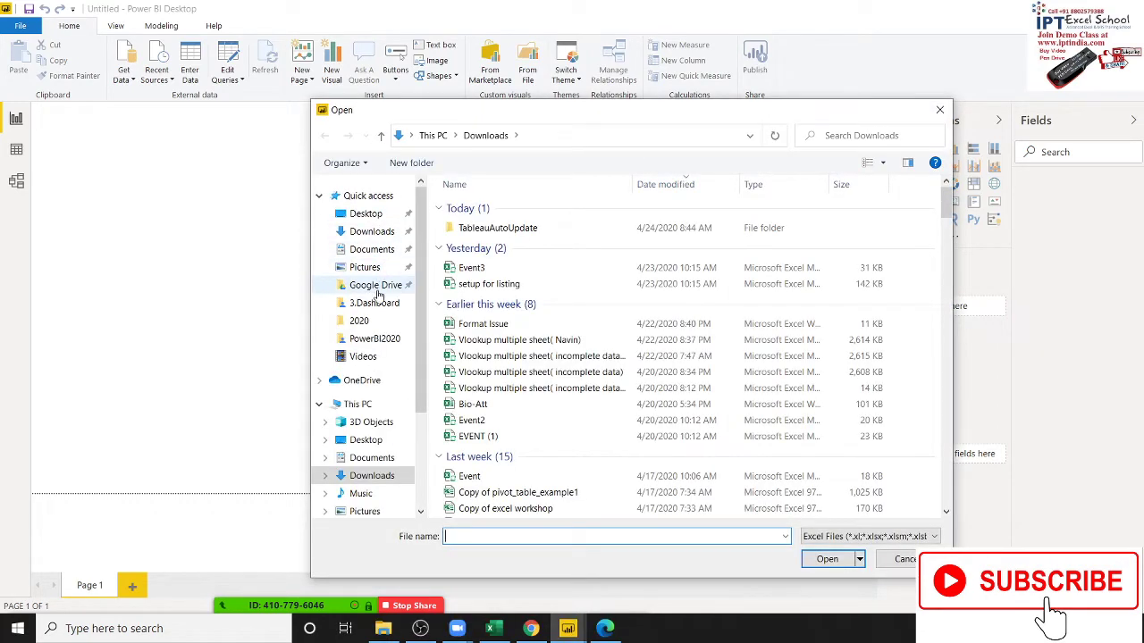
left_click(376, 286)
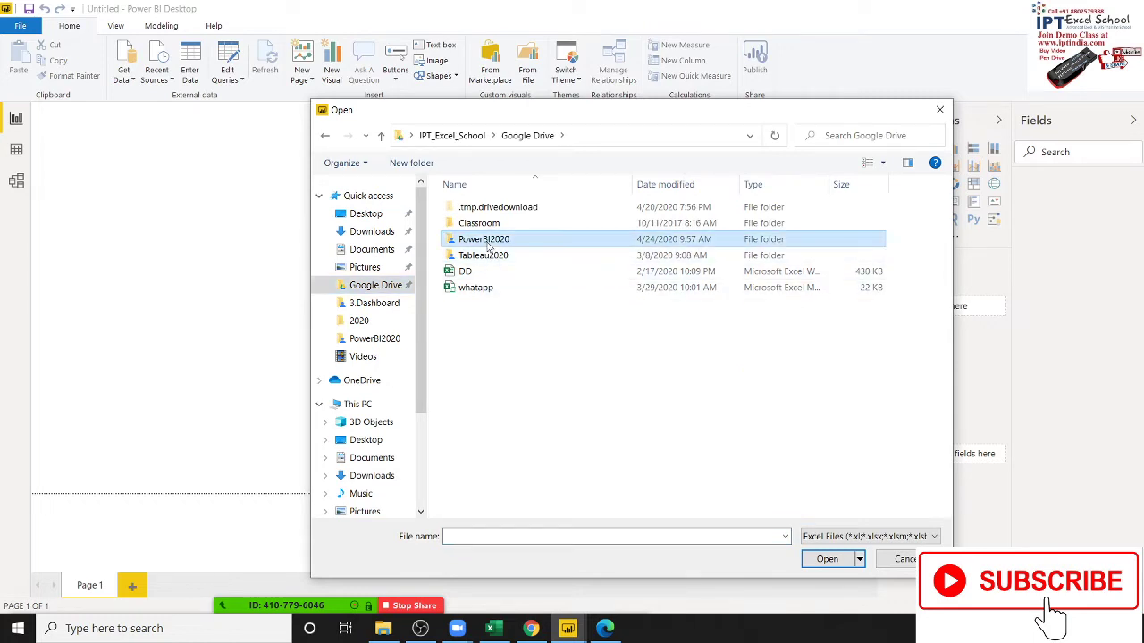
double_click(487, 240)
left_click(489, 257)
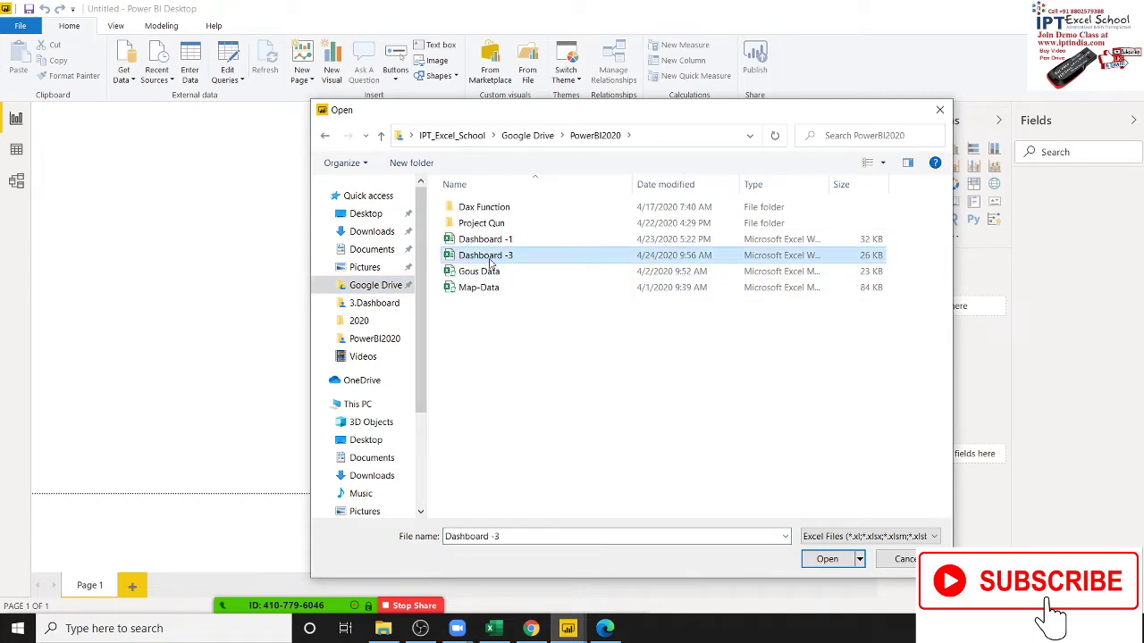
left_click(829, 558)
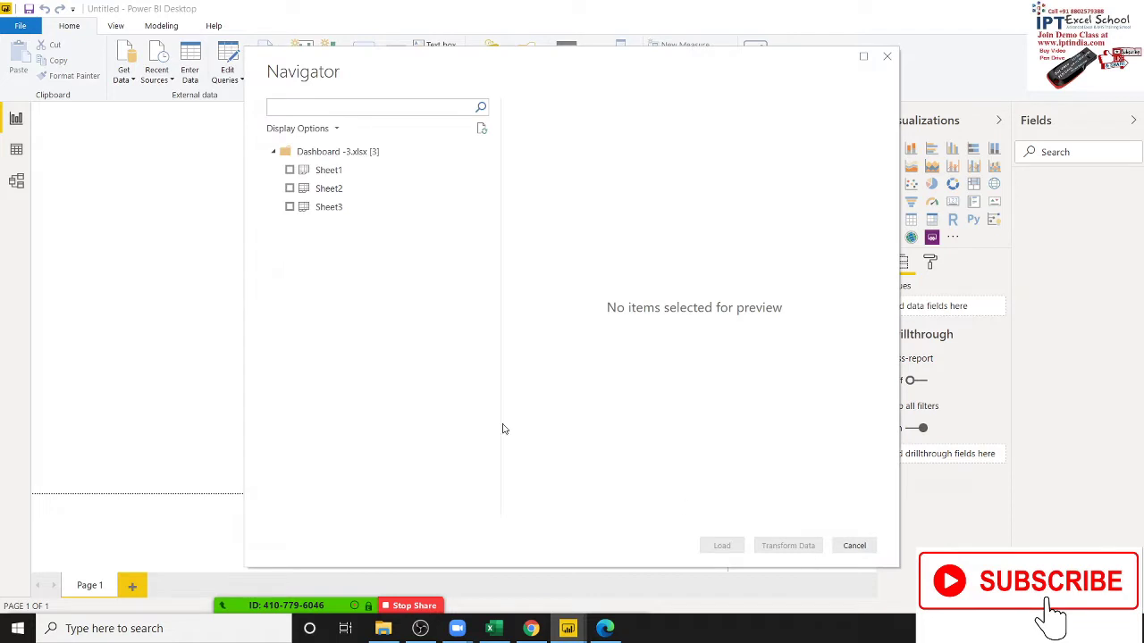
Tick Sheet1 of Dashboard -3.xlsx in the Navigator and load it.
left_click(289, 170)
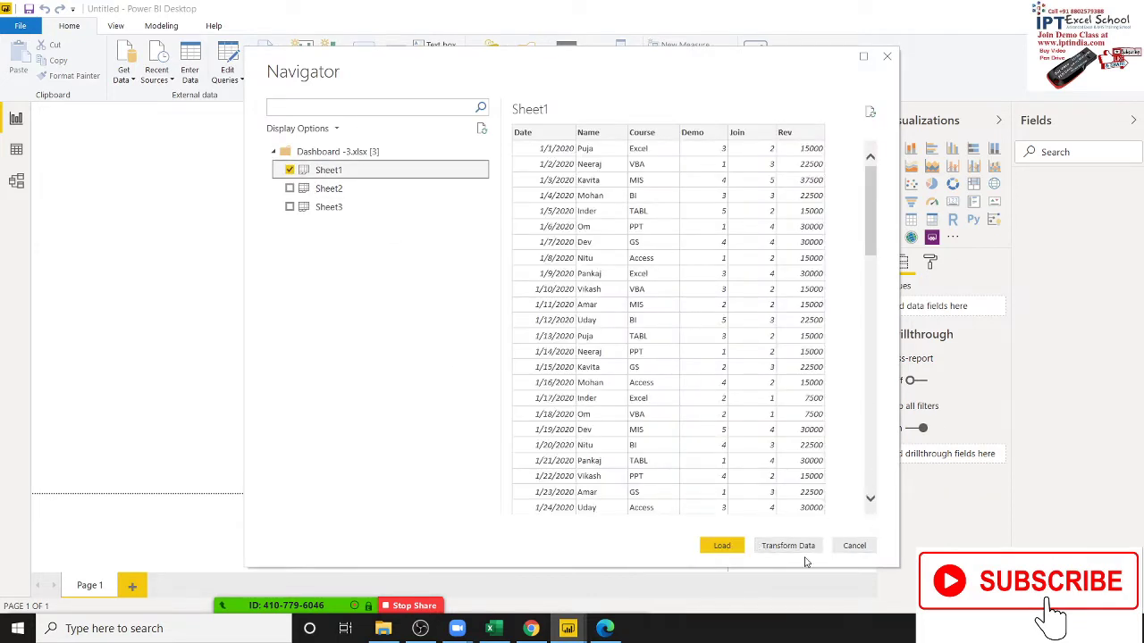
left_click(722, 545)
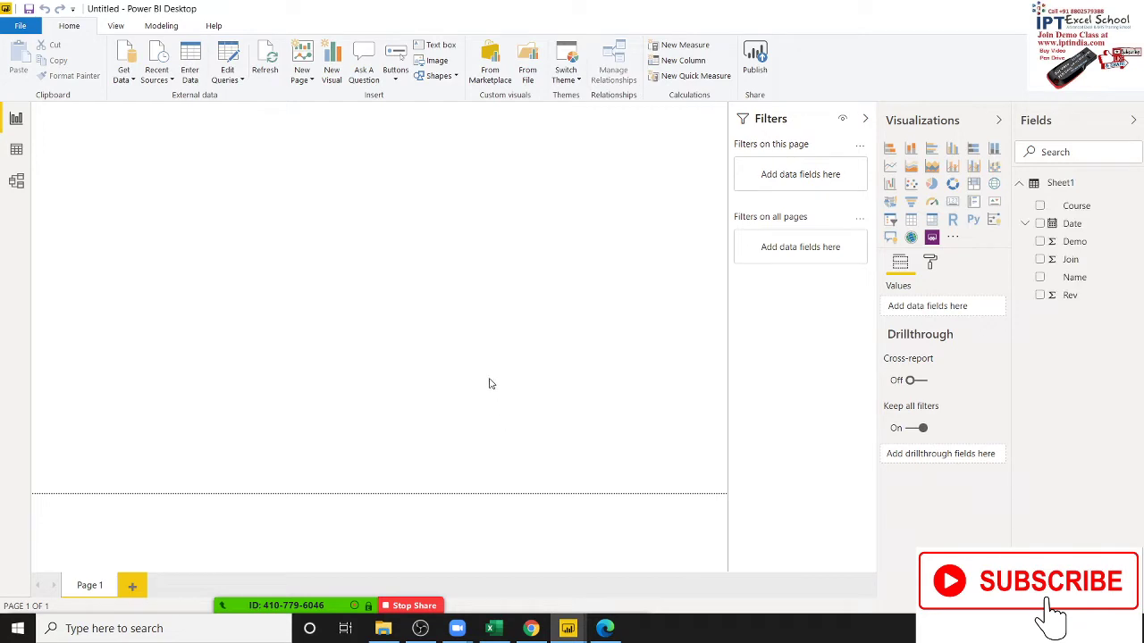
In Data view, select Sheet1's Date, Name, Course, Demo and Join columns.
left_click(23, 160)
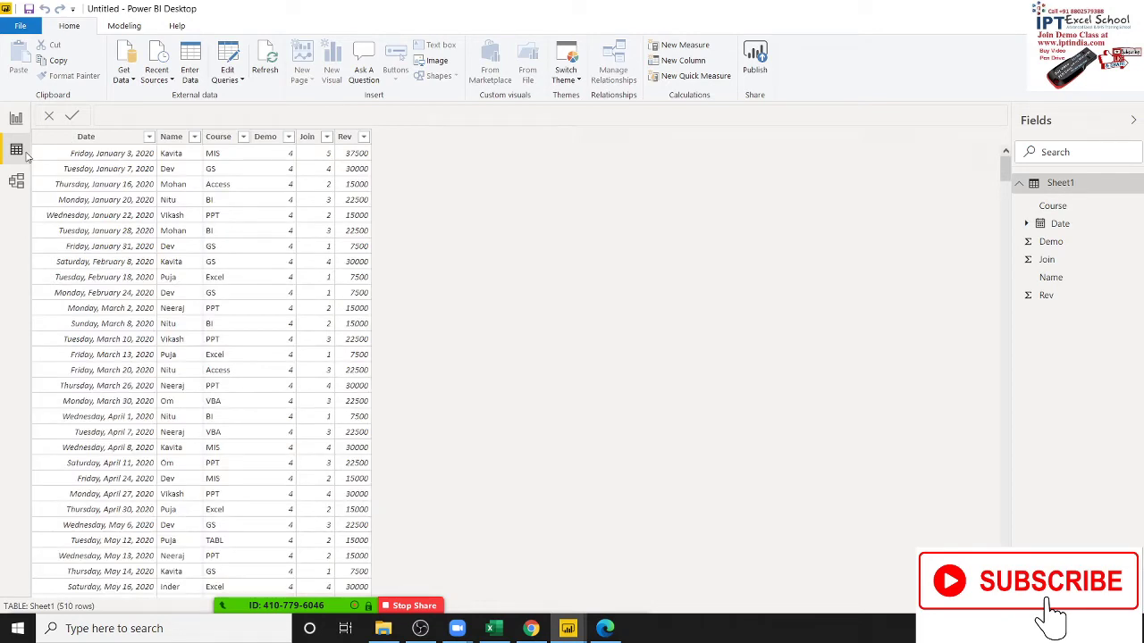
left_click(54, 139)
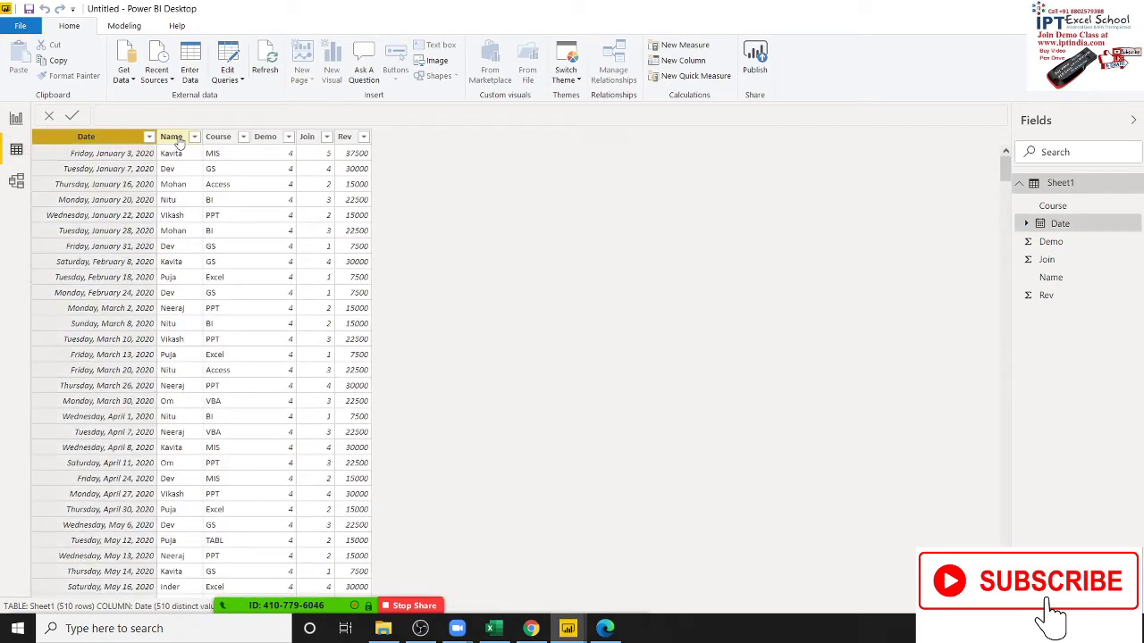
left_click(177, 139)
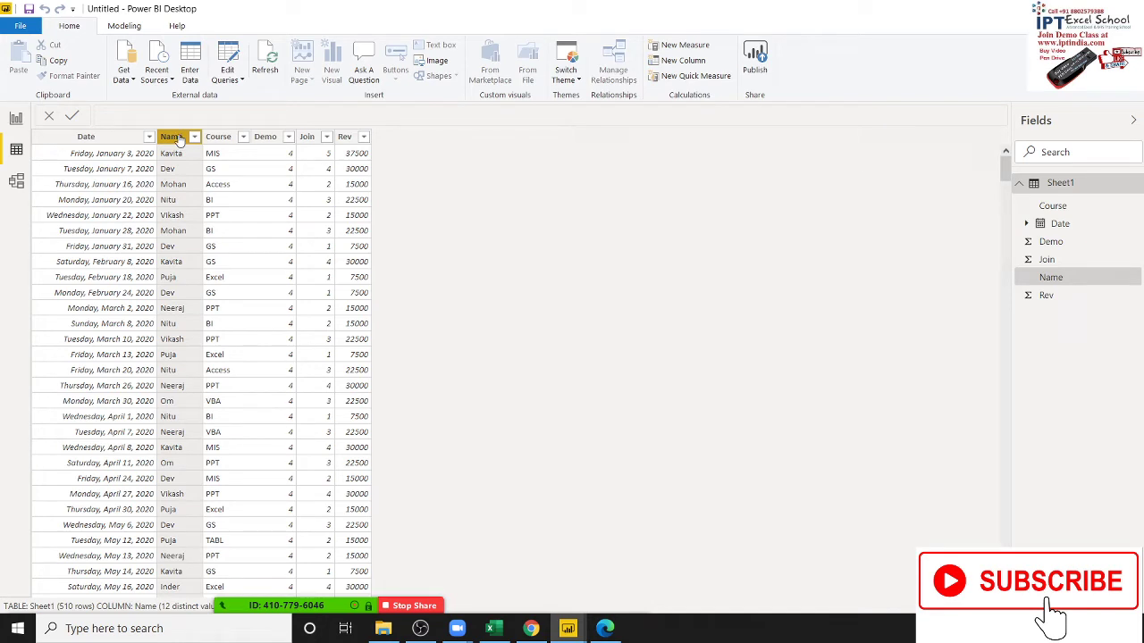
left_click(219, 140)
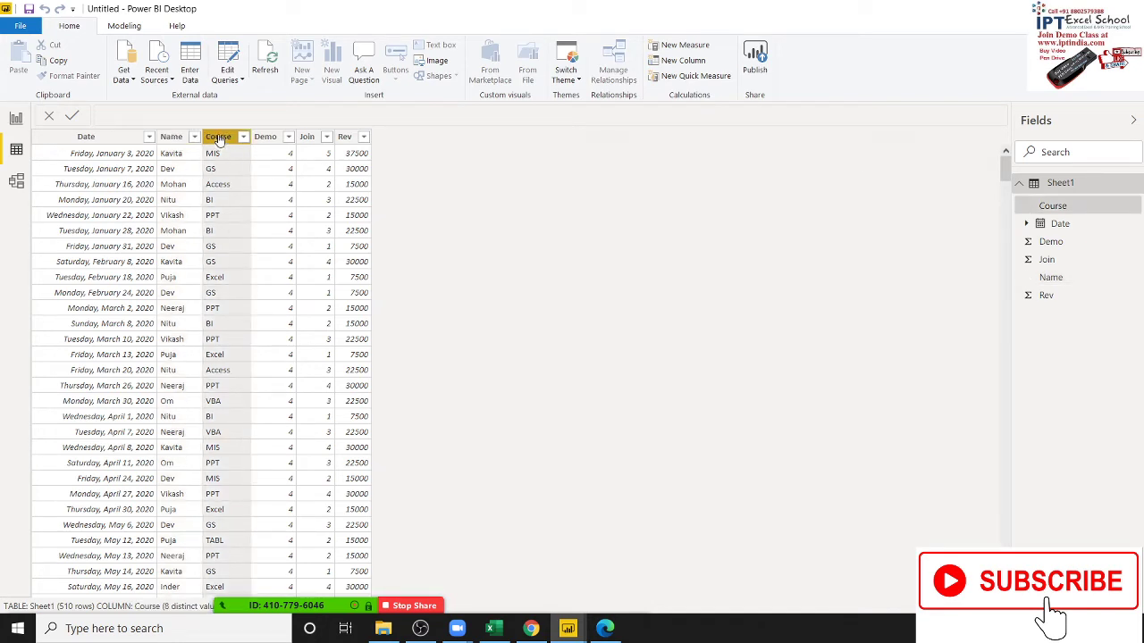
left_click(268, 141)
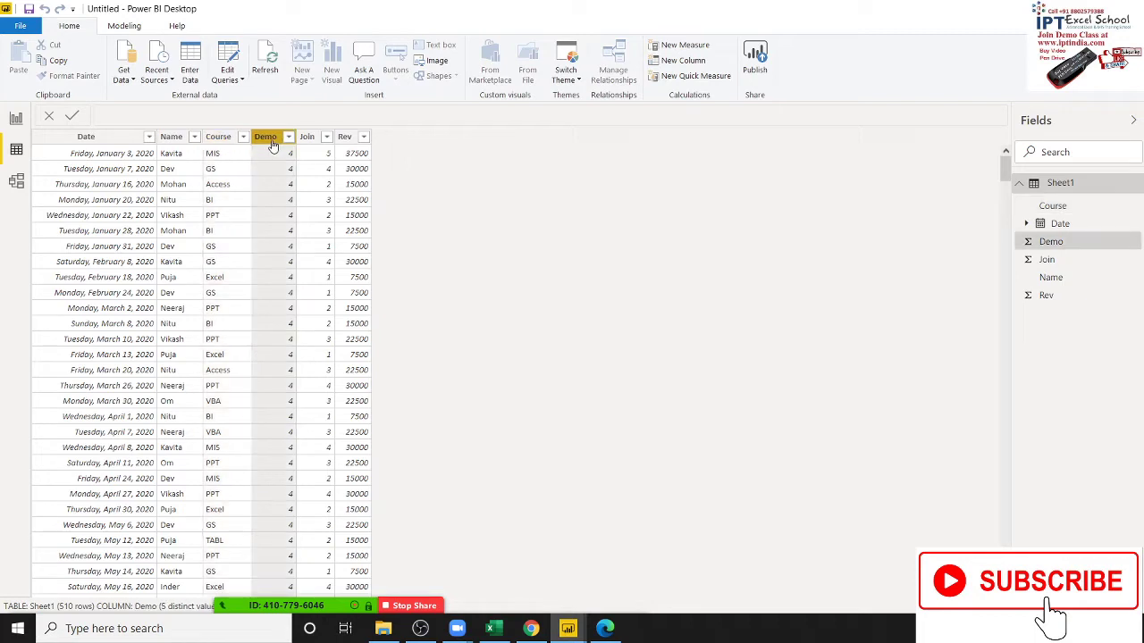
left_click(221, 156)
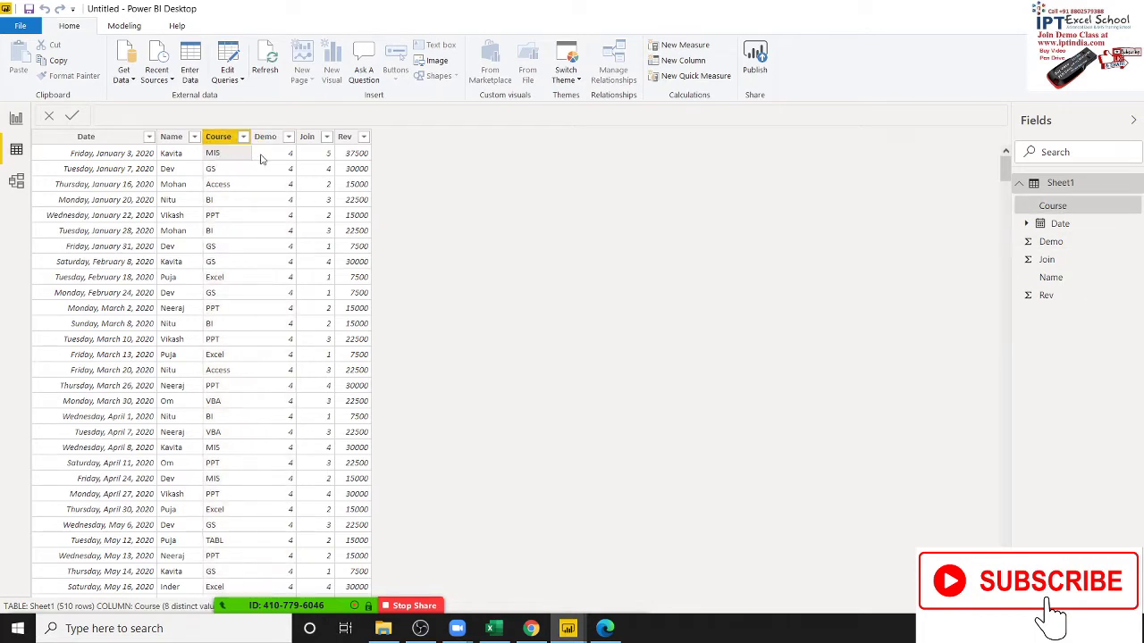
left_click(265, 158)
left_click(314, 155)
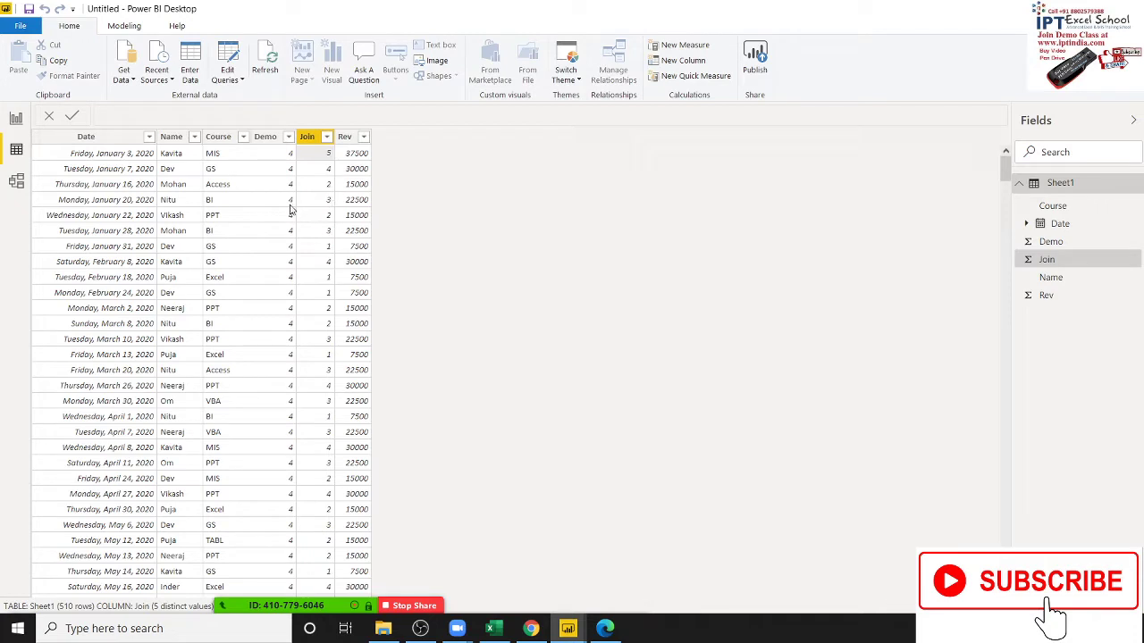
Compare the Demo and Join column values, then switch to the Modeling tools.
left_click(287, 207)
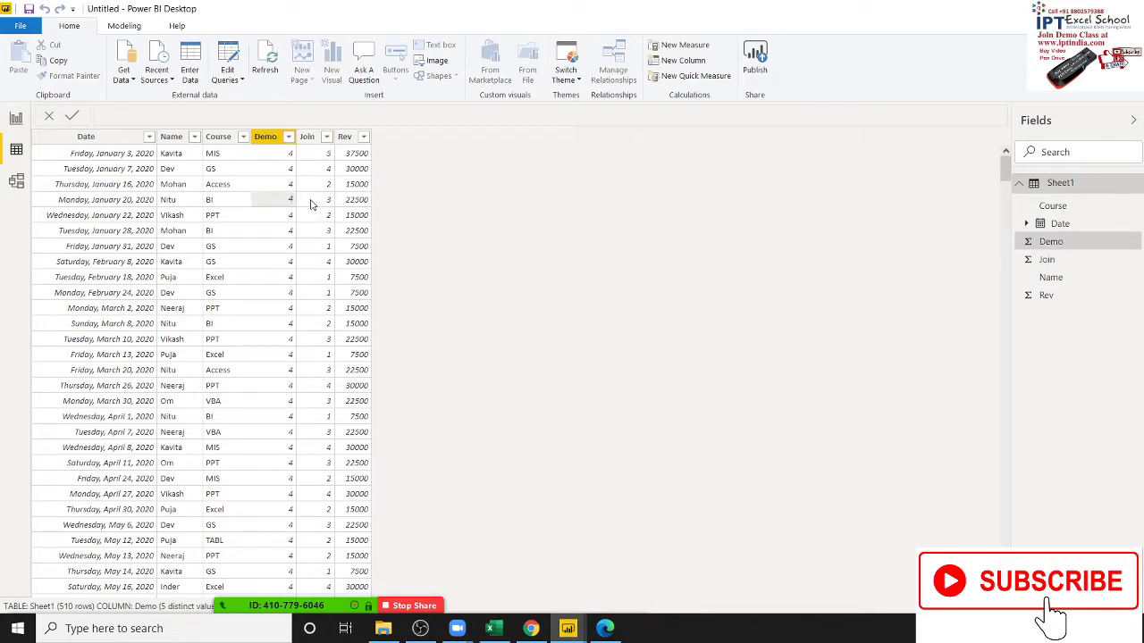
left_click(311, 204)
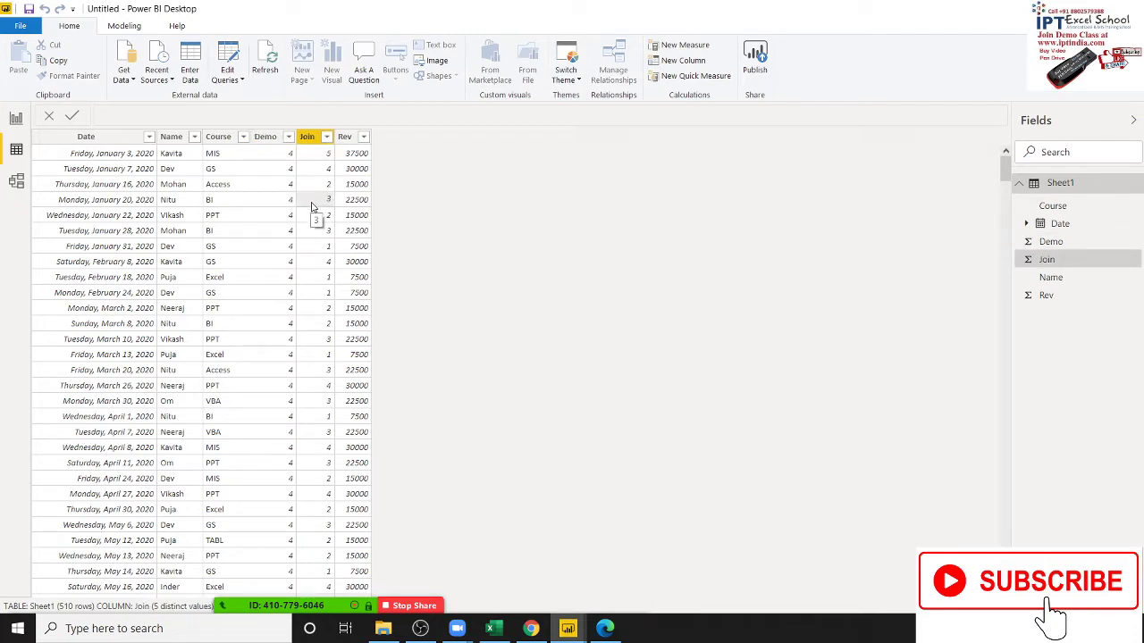
left_click(289, 248)
left_click(326, 253)
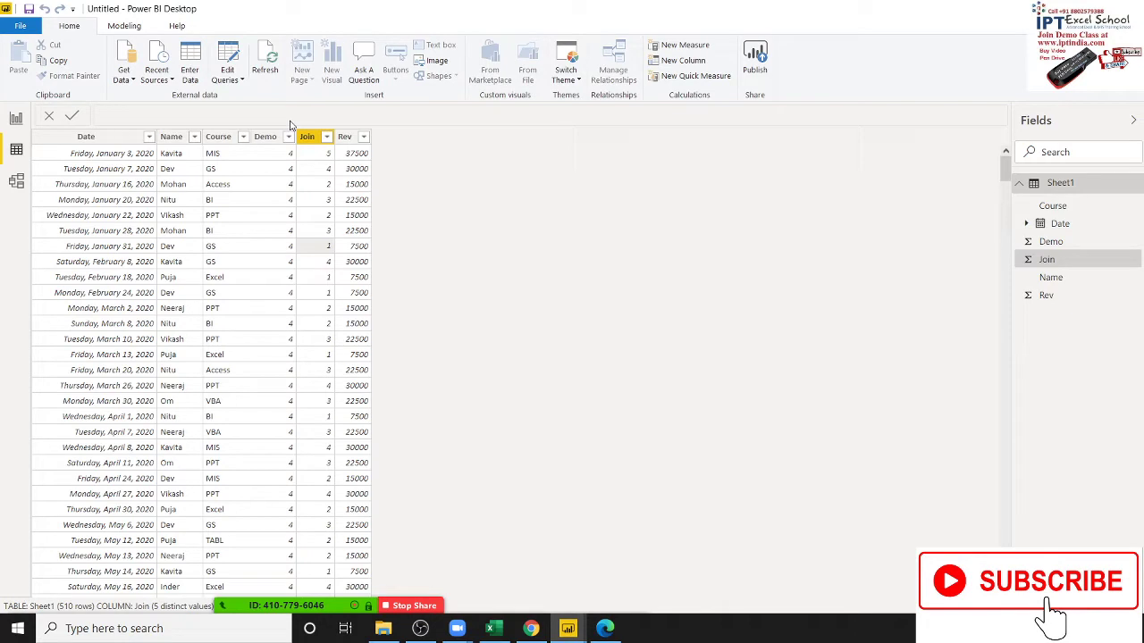
left_click(123, 26)
Create a new column starting the formula IF(Sheet1[Demo]-Sheet1[Join].
left_click(111, 78)
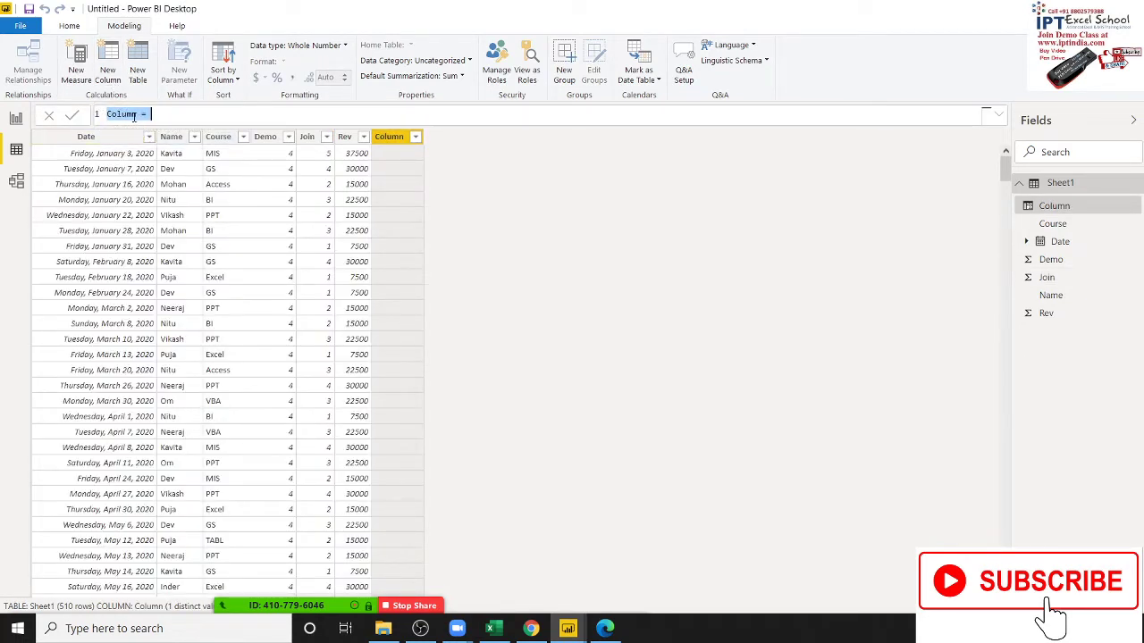
double_click(134, 114)
type("F")
type("f")
key("Tab")
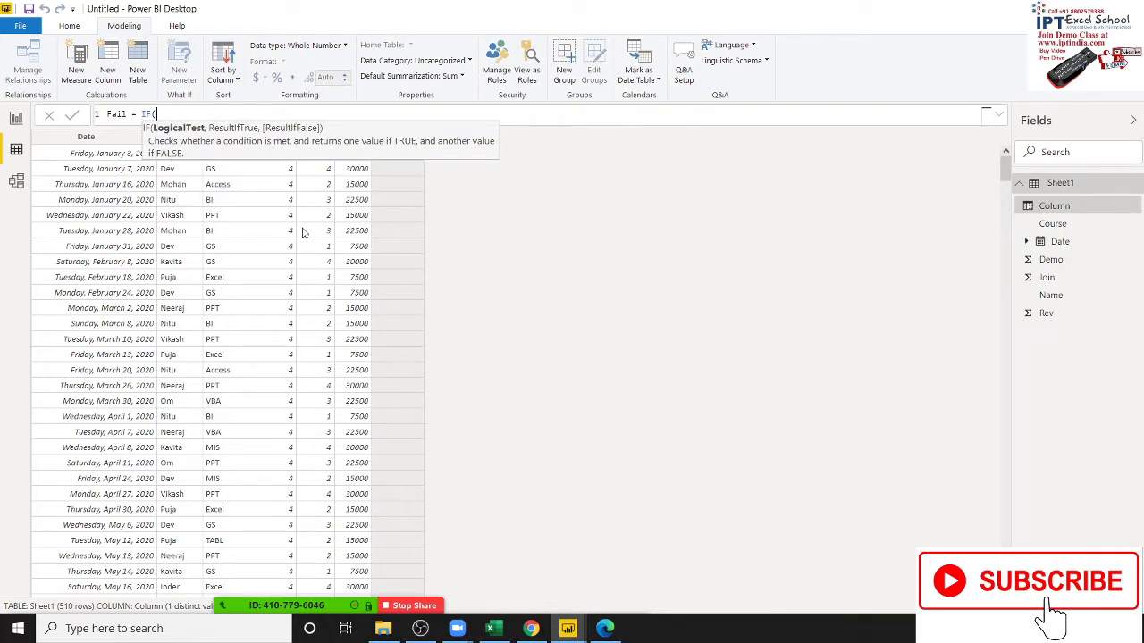
type("de")
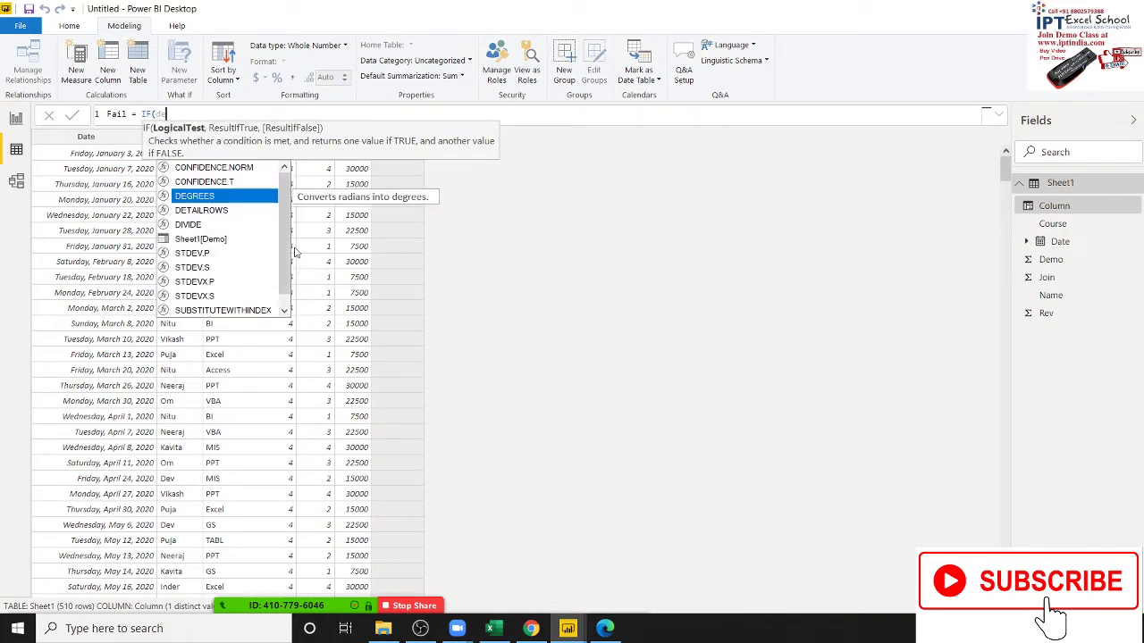
type("mo")
key("Tab")
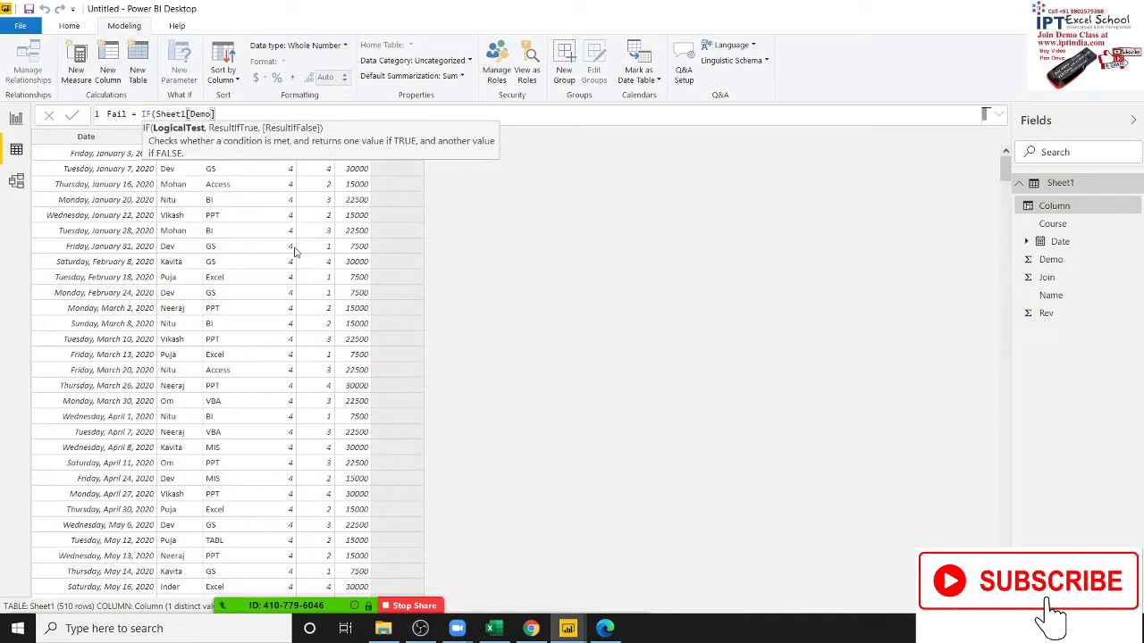
type("-joi")
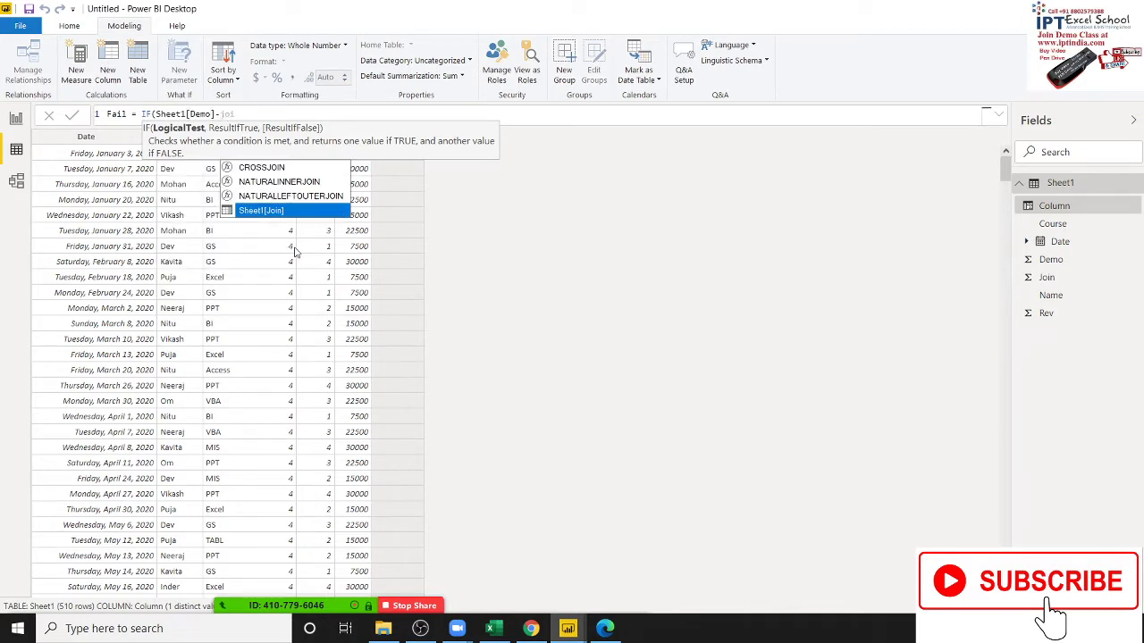
key("Tab")
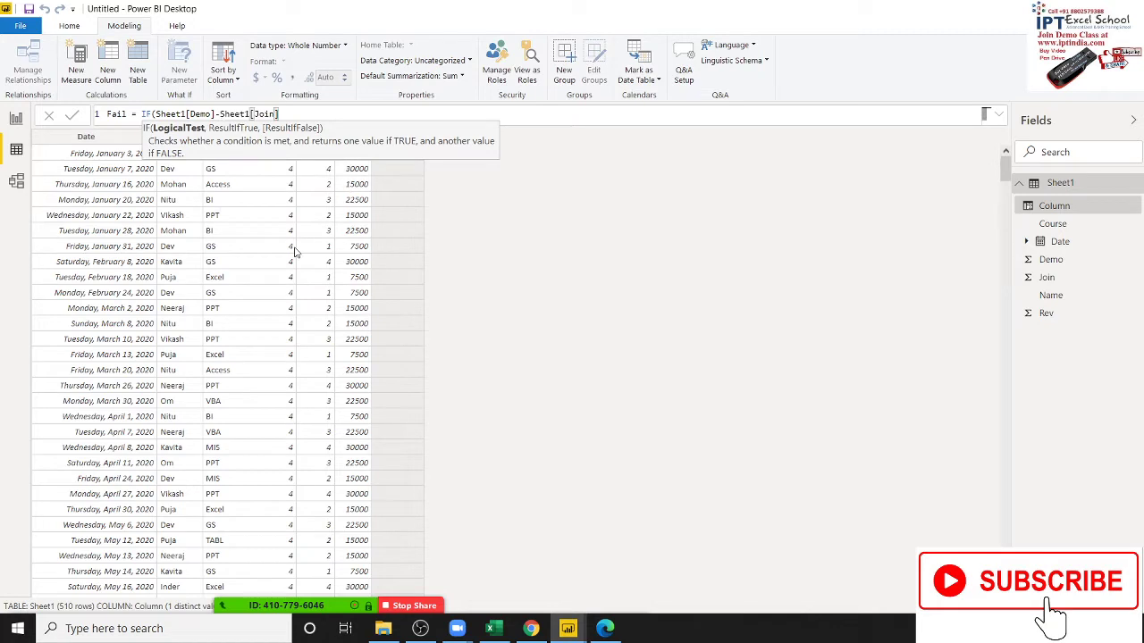
Complete it as >0, Sheet1[Demo]-Sheet1[Join], 0) and commit the Fail column.
type(">0")
type(",demo")
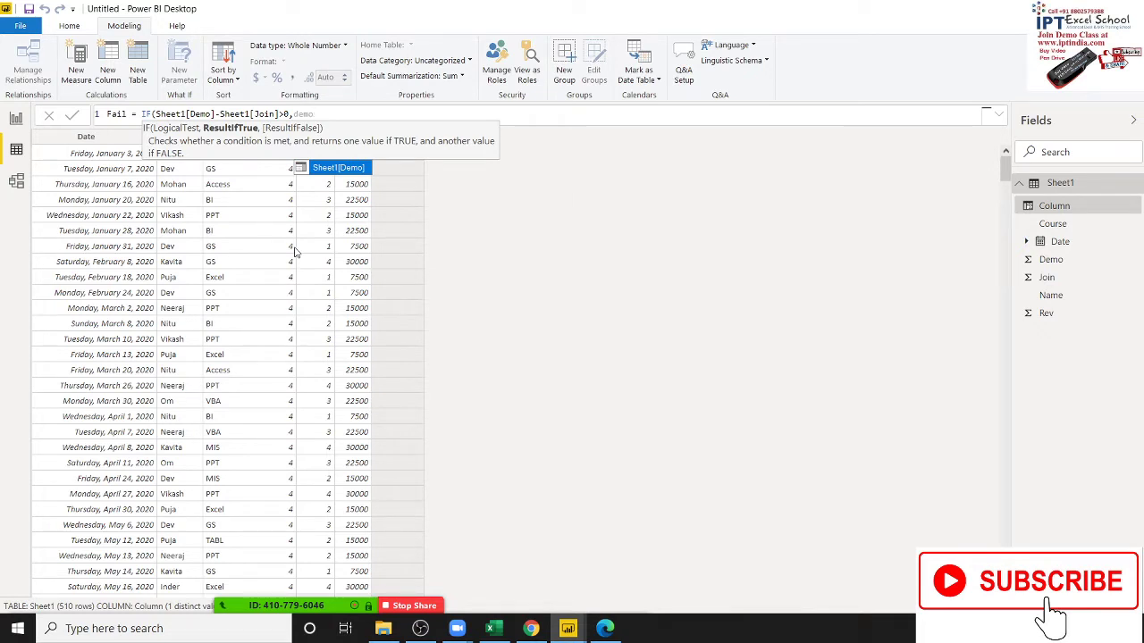
key("Tab")
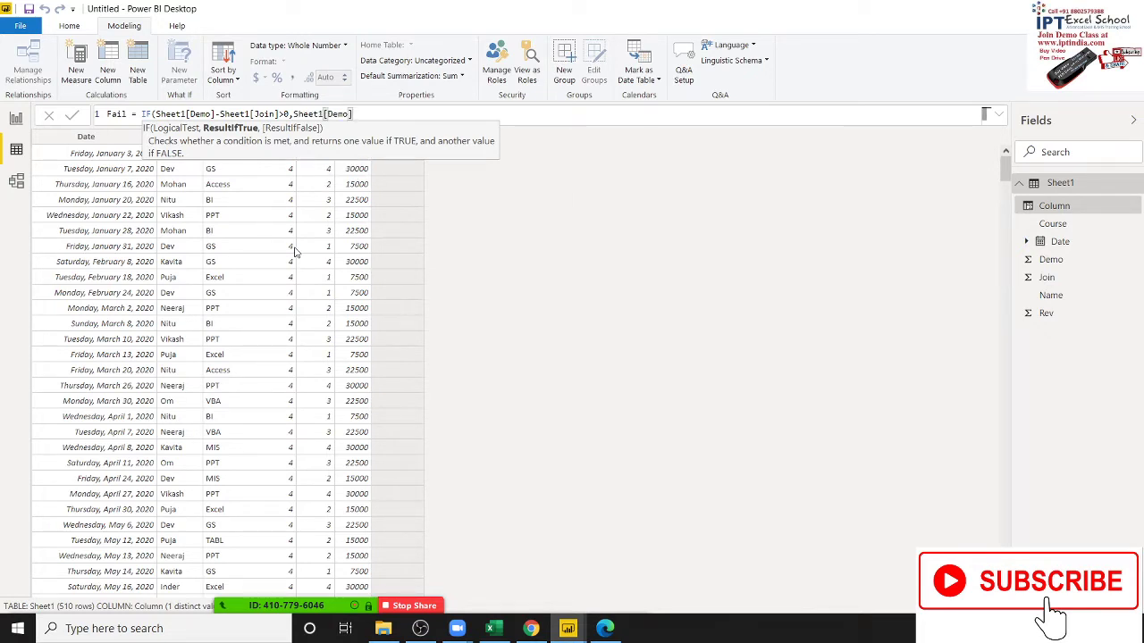
type("-join")
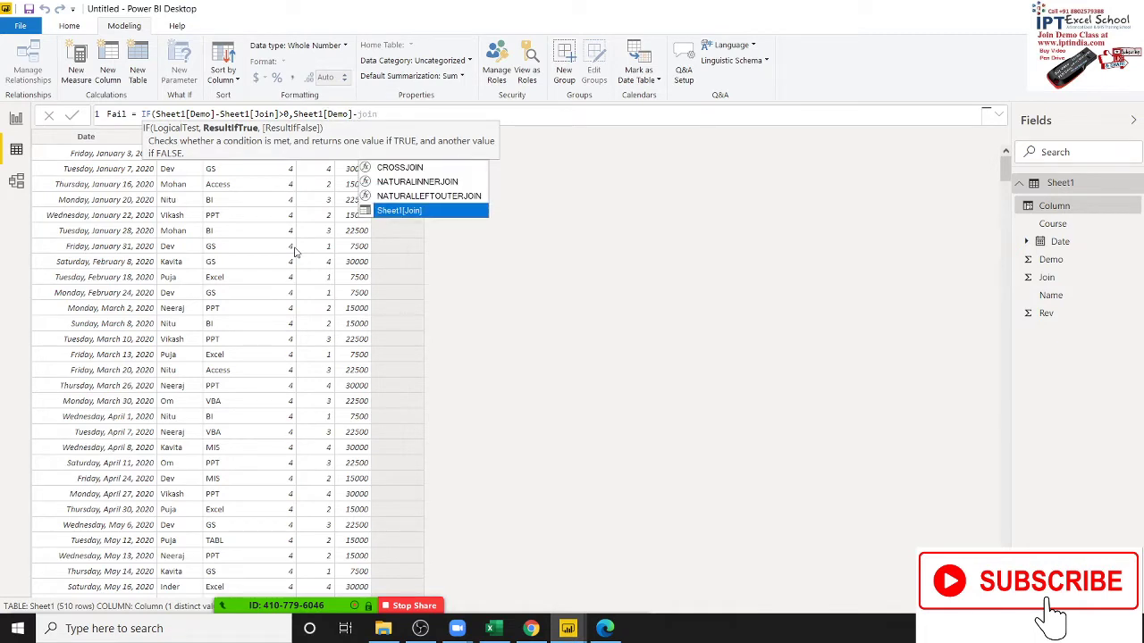
key("Tab")
type(",")
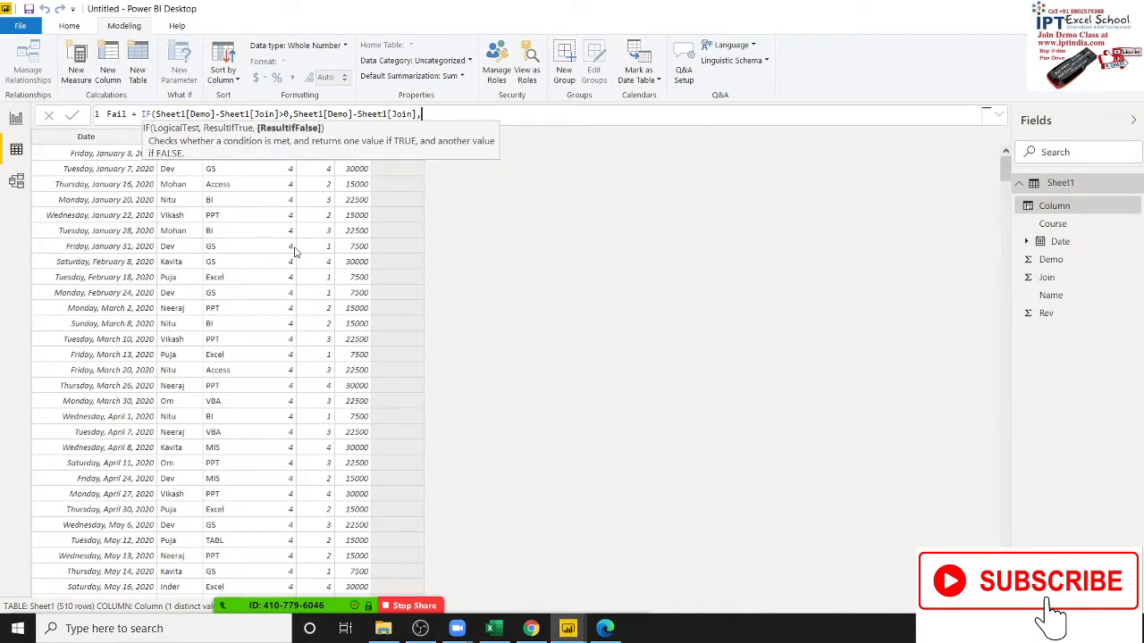
type("0)")
key("Return")
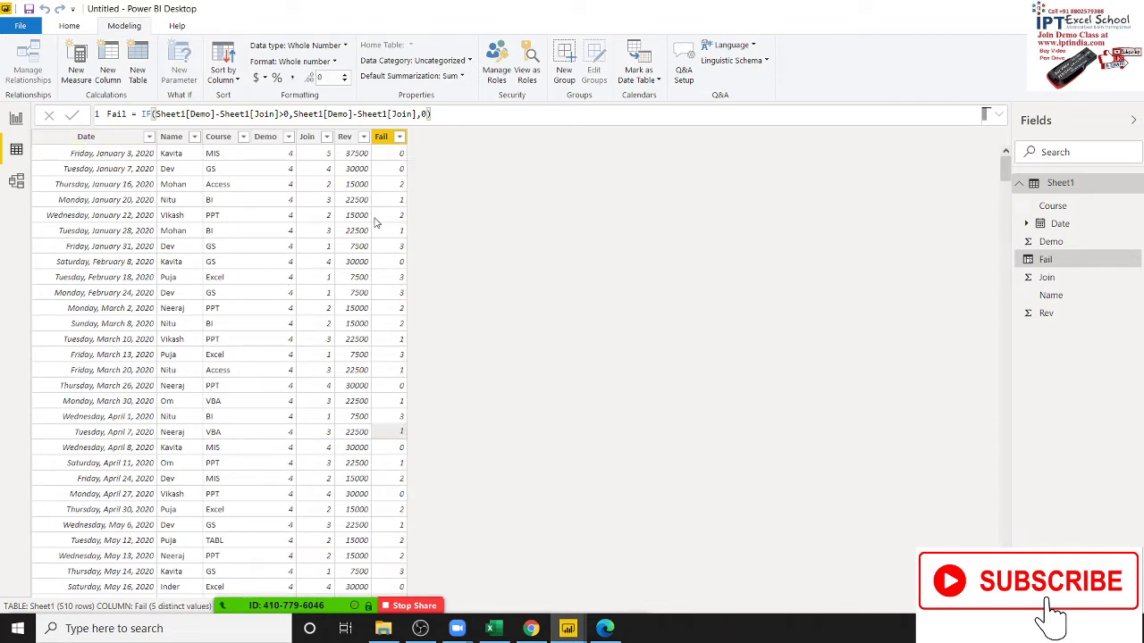
left_click(16, 119)
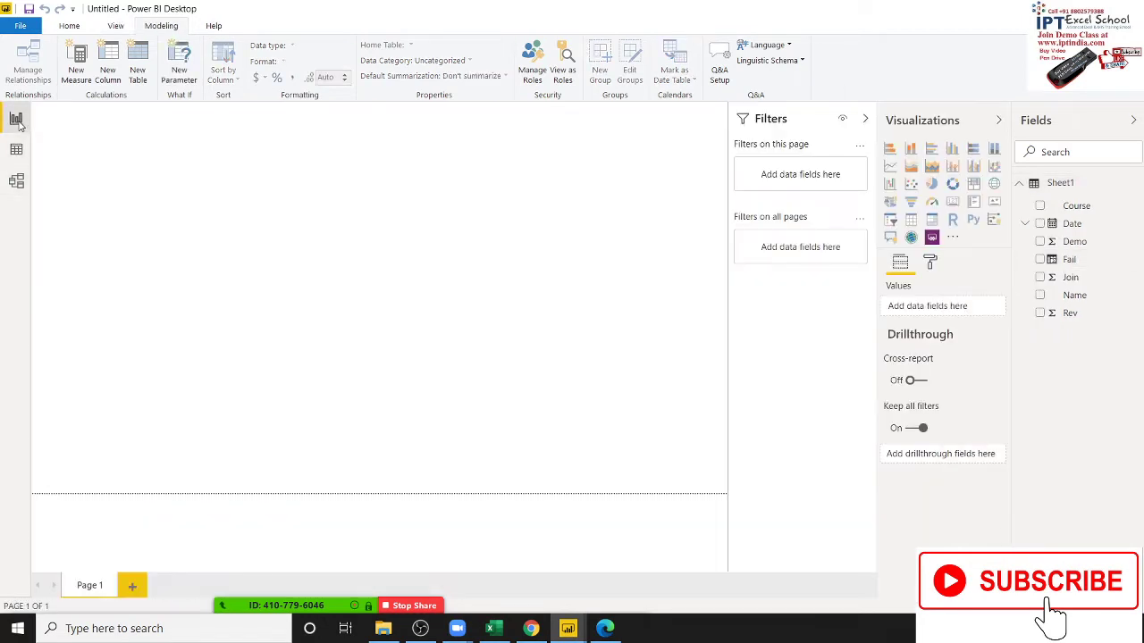
left_click(530, 628)
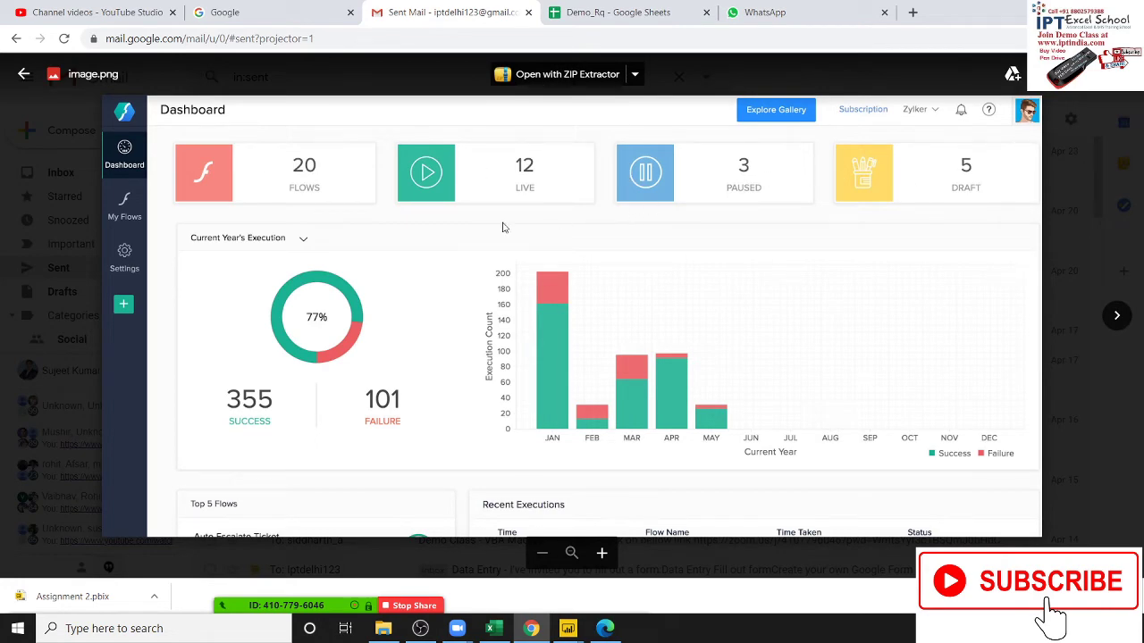
key("alt+Tab")
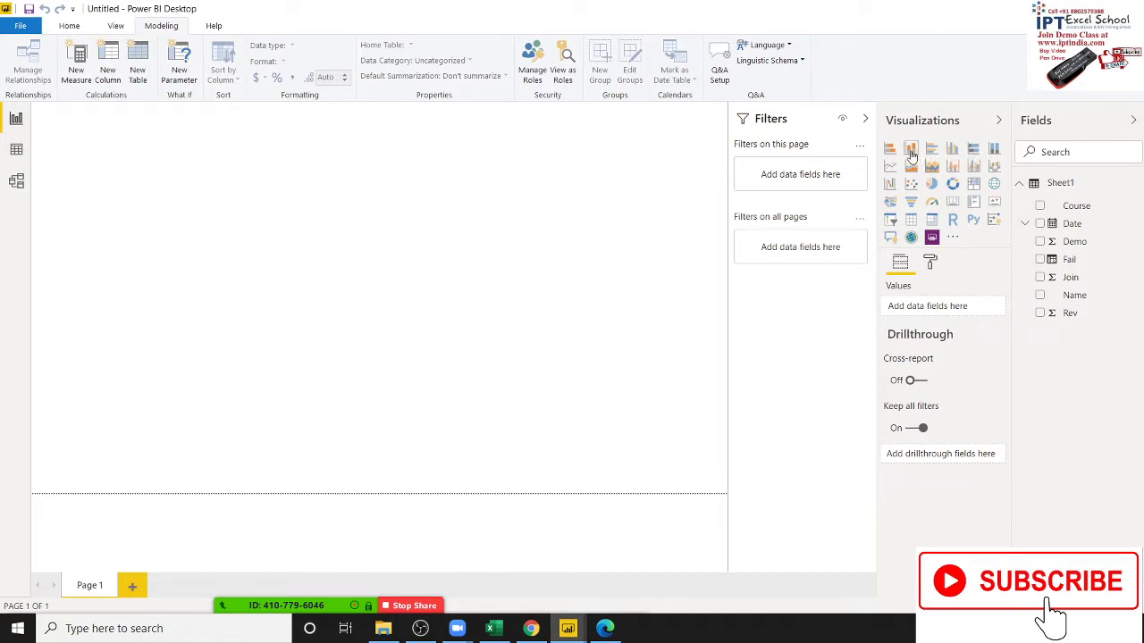
left_click(951, 150)
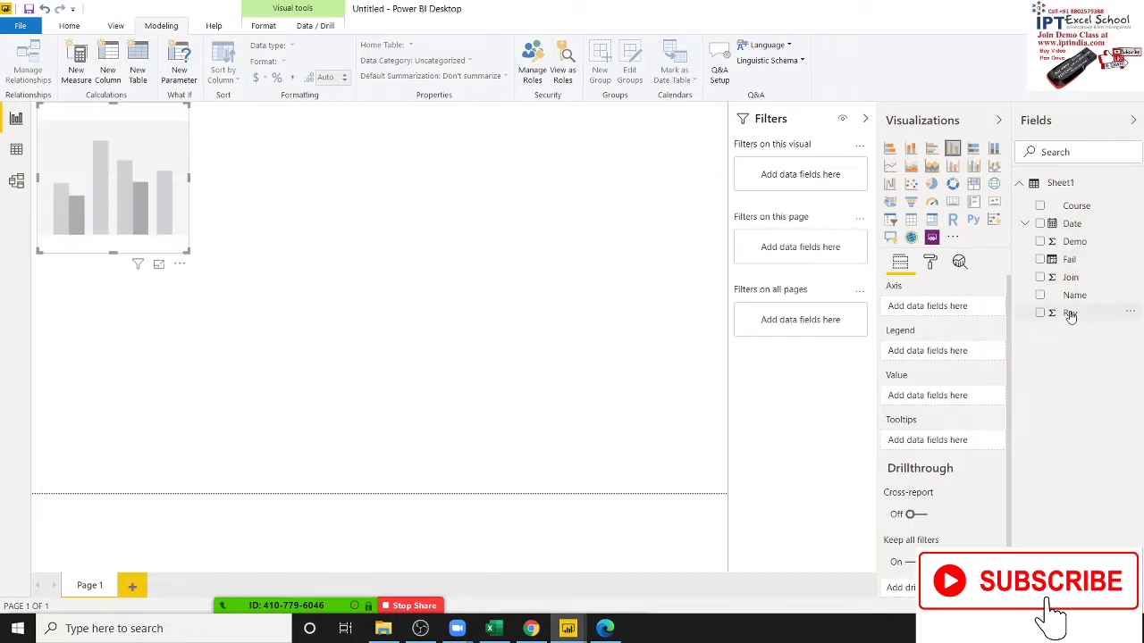
left_click(1039, 206)
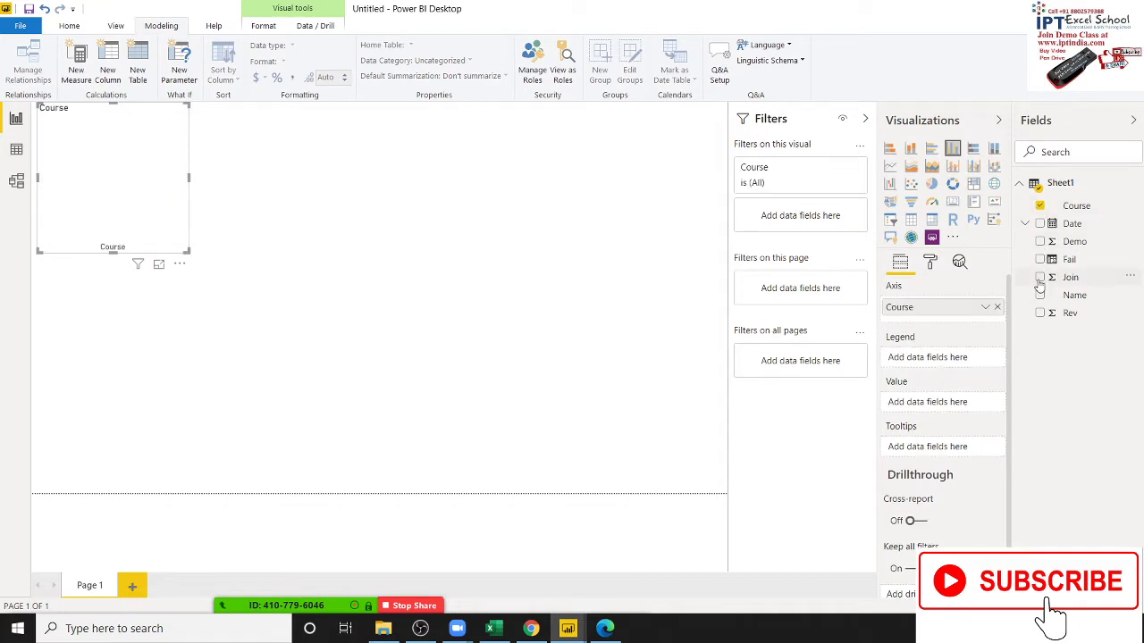
left_click(1040, 278)
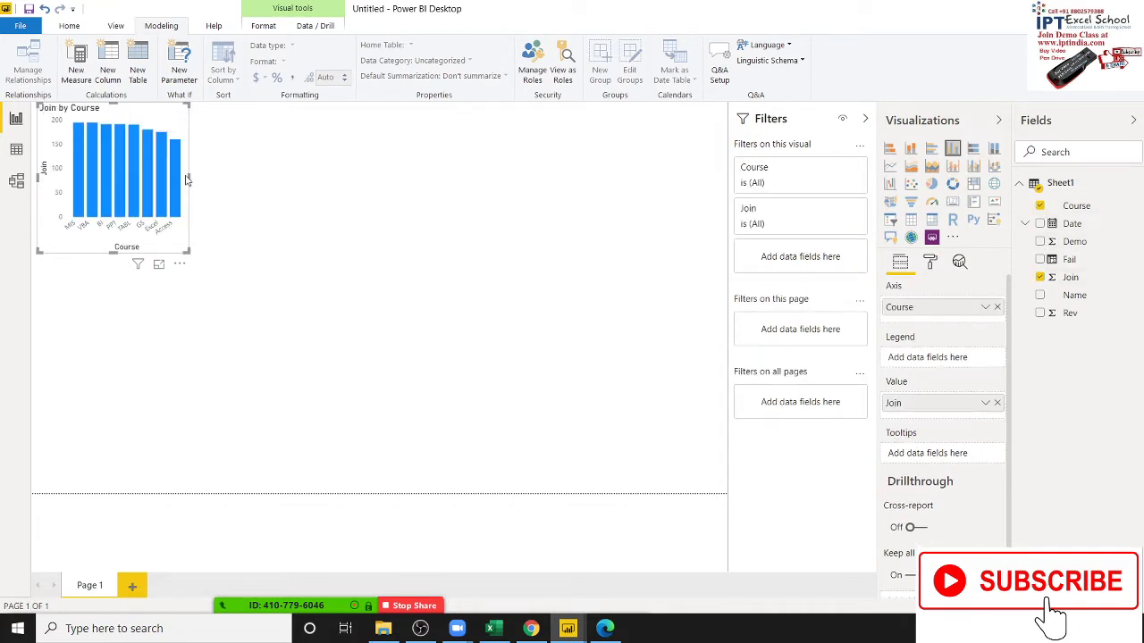
left_click_drag(190, 182, 418, 189)
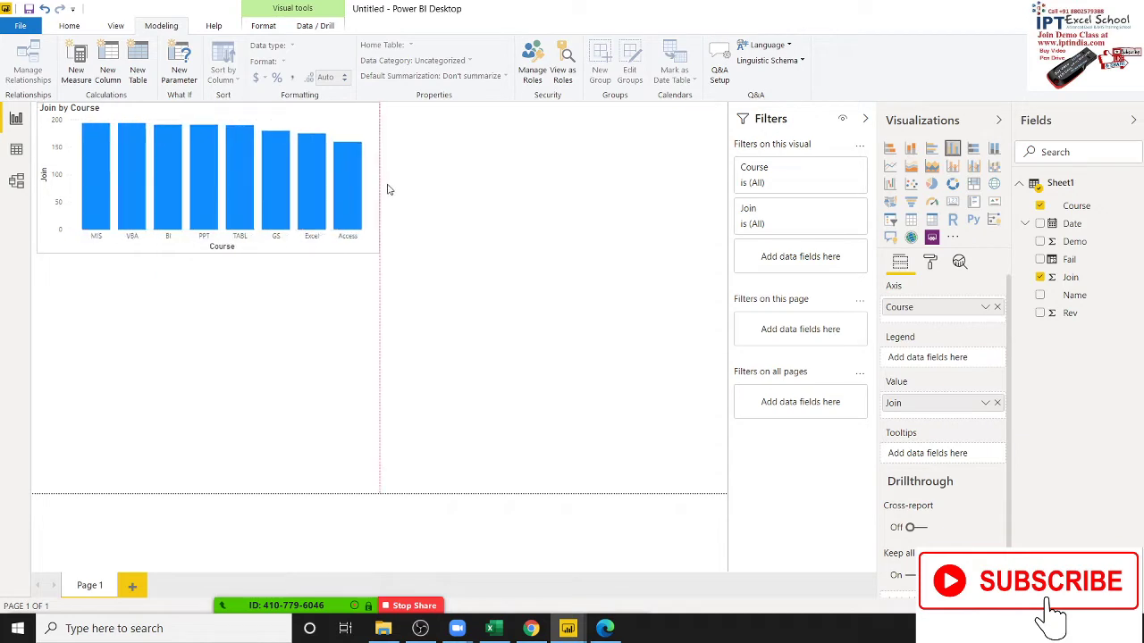
left_click(424, 229)
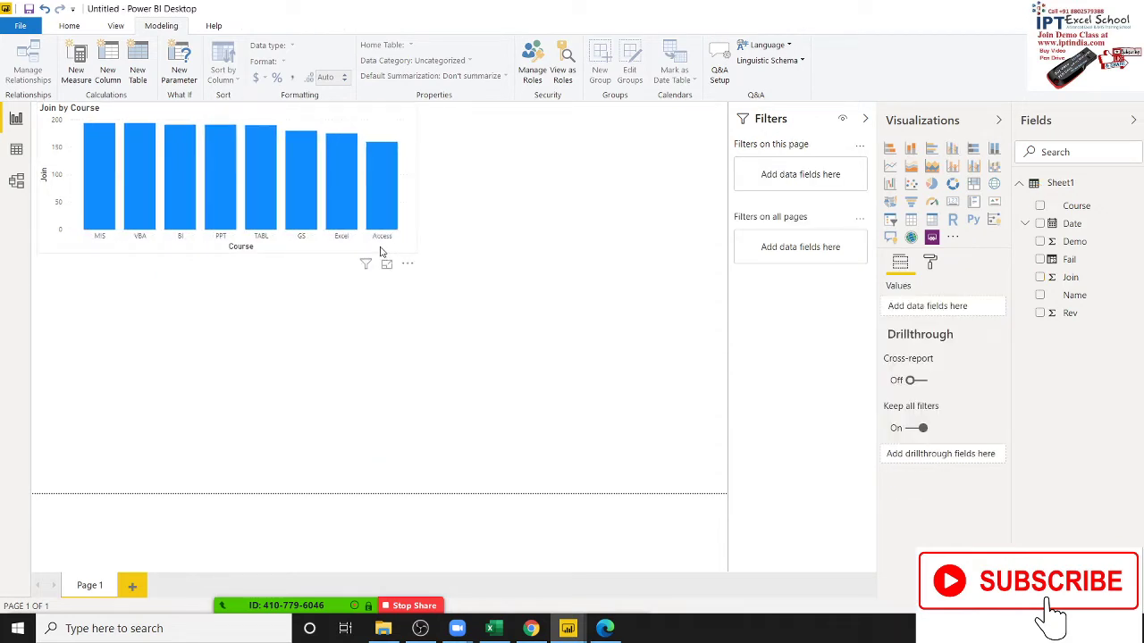
left_click(381, 252)
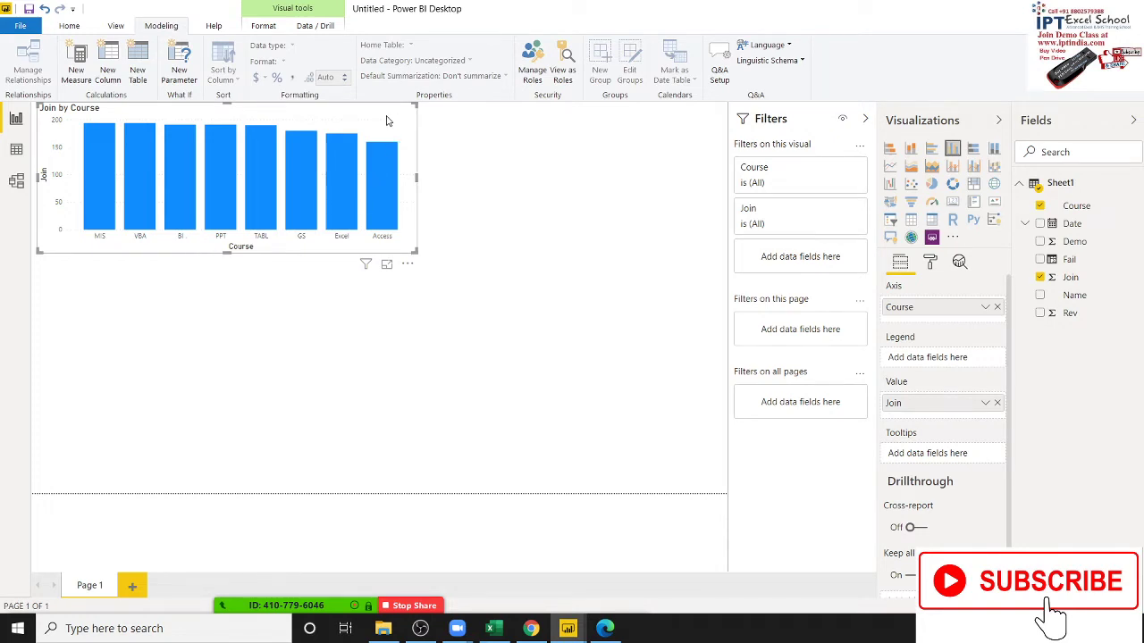
key("Delete")
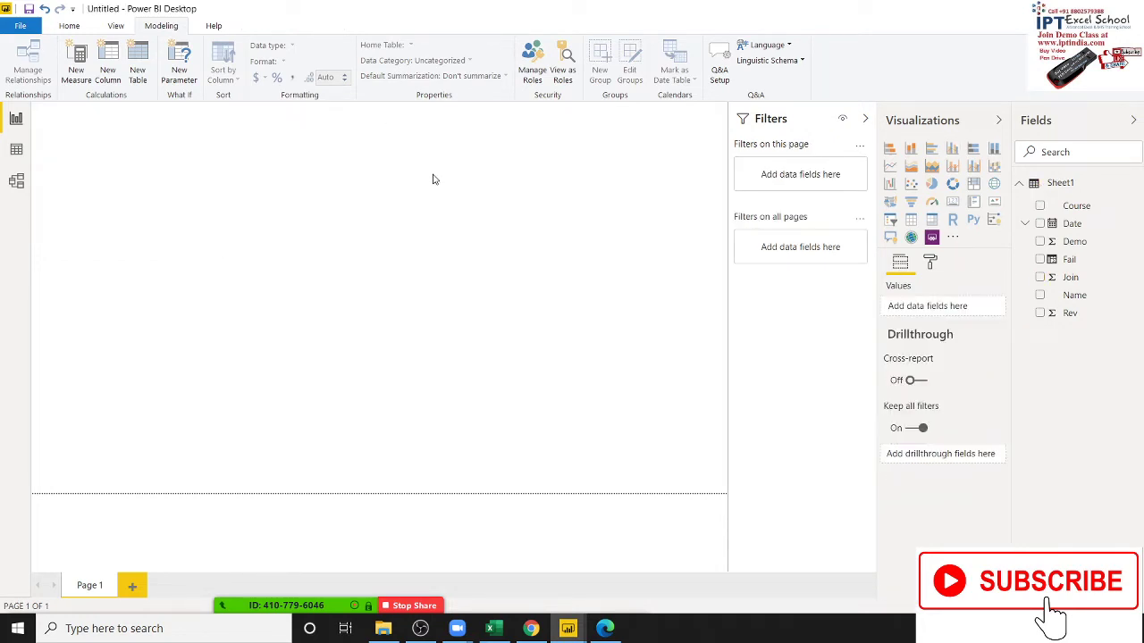
Review Sheet1's Course and Join columns in Data view, then return to Report view.
left_click(24, 151)
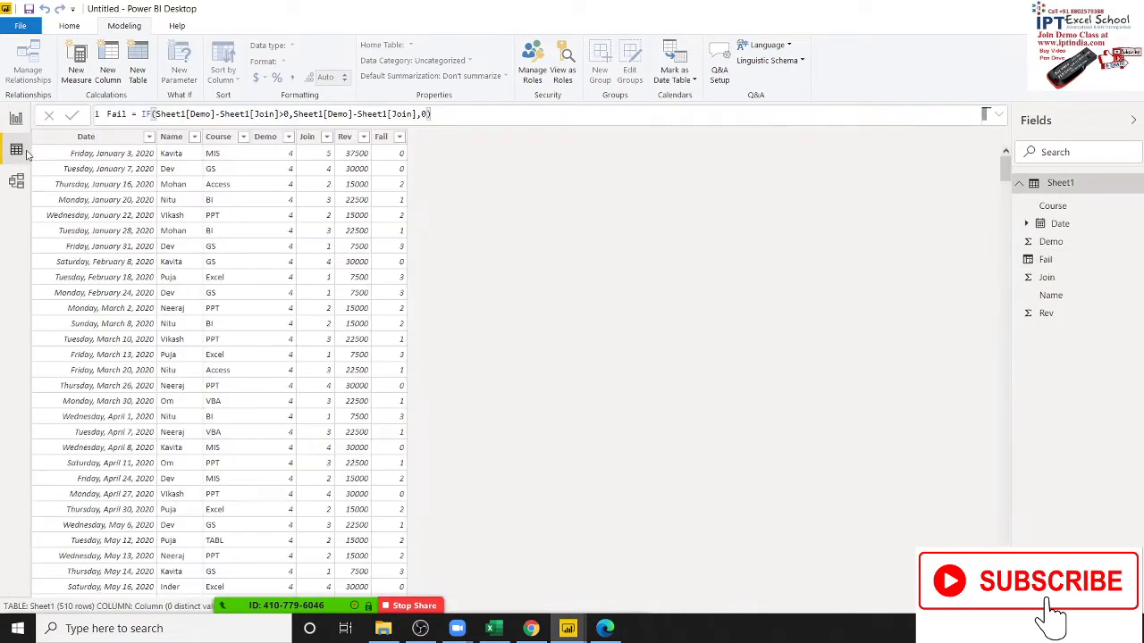
left_click(248, 230)
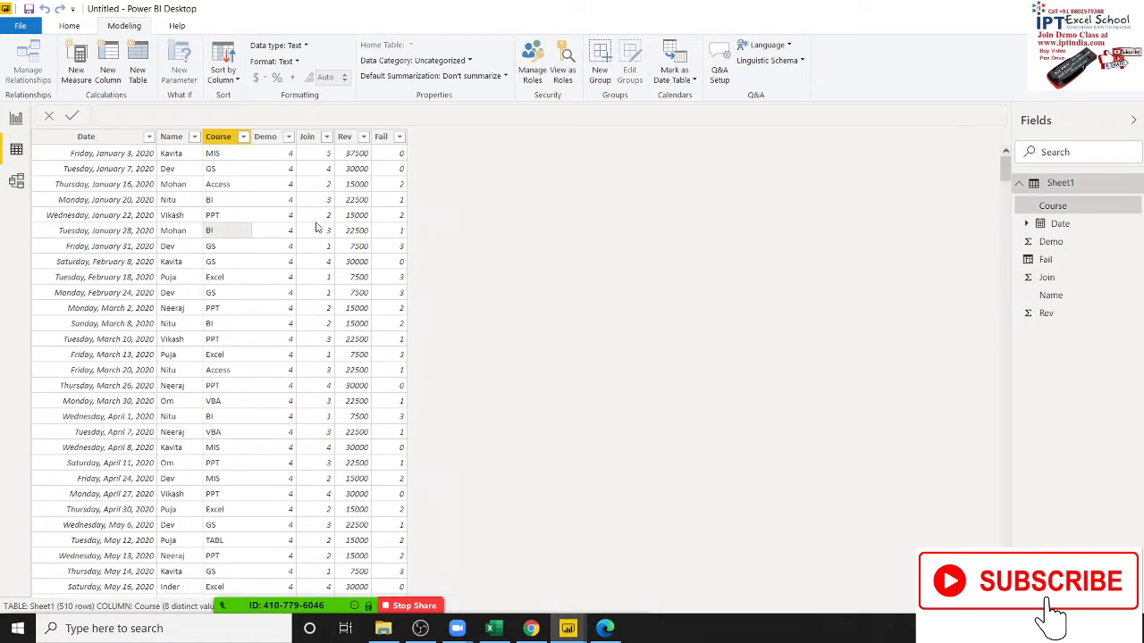
left_click(268, 188)
left_click(312, 140)
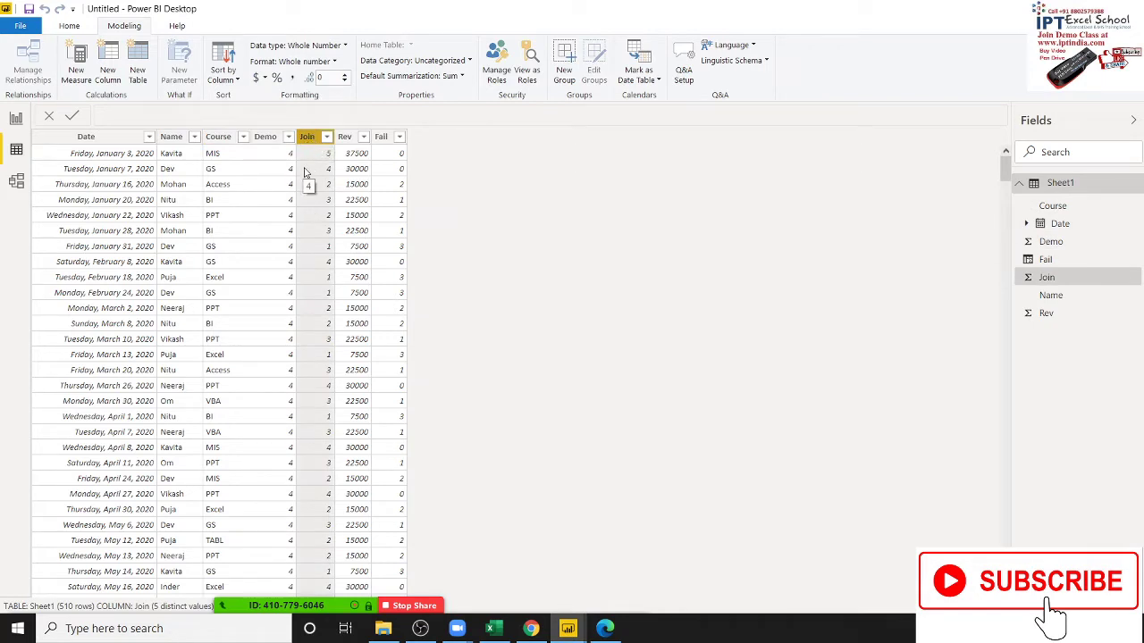
left_click(214, 159)
left_click(305, 145)
left_click(17, 121)
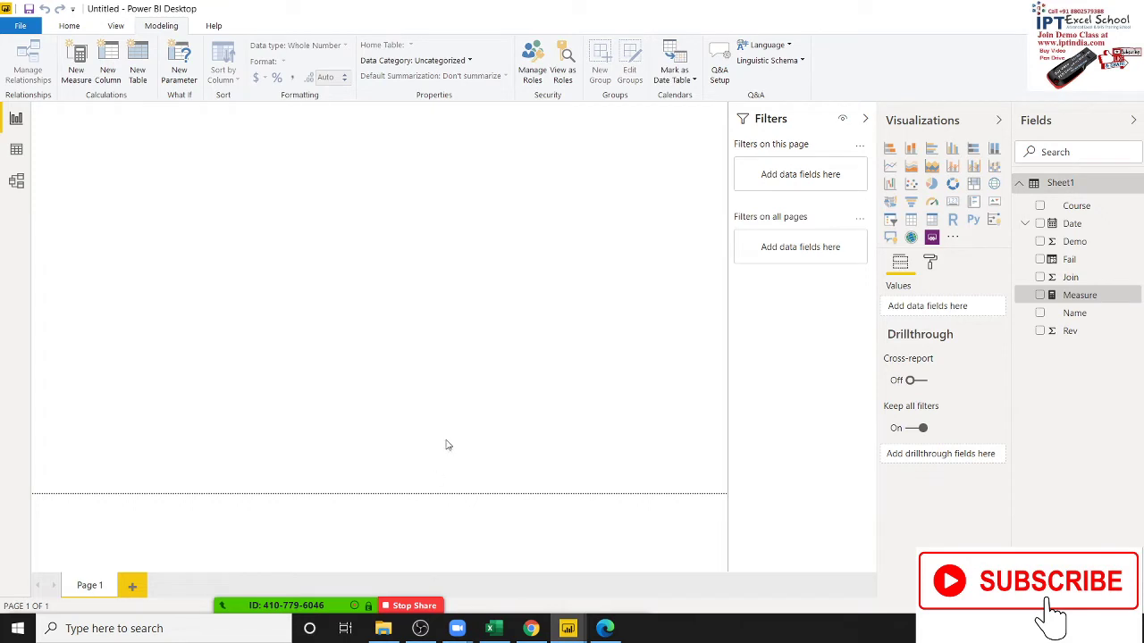
Name the measure EXCEL and begin its formula as SUMX(FILTER(Sheet1.
double_click(119, 114)
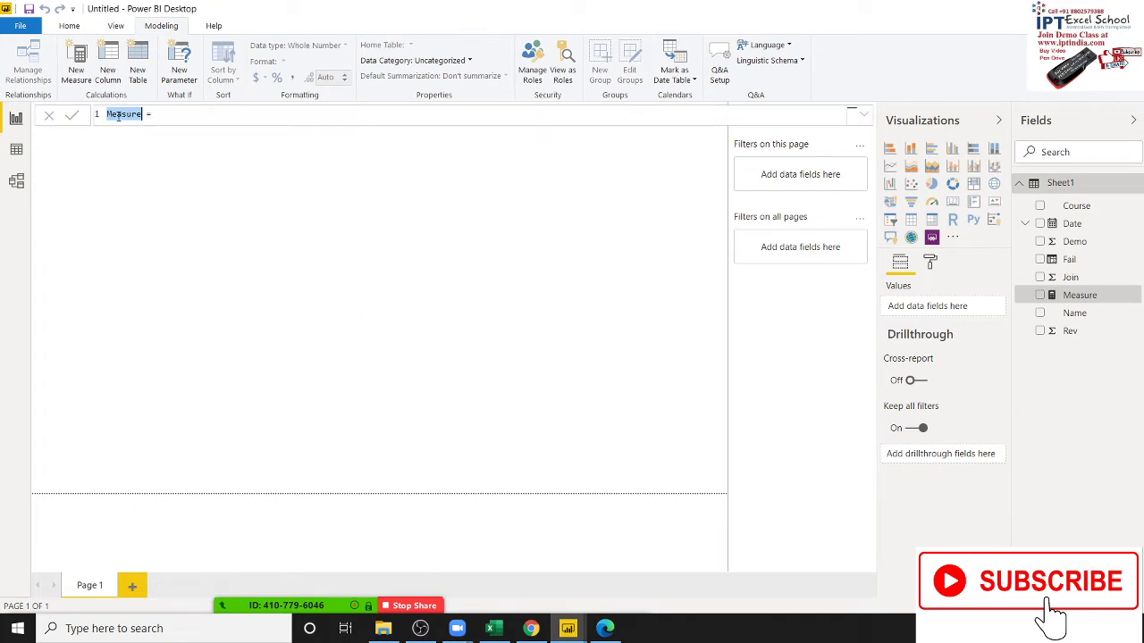
type("Ex")
type("sum")
key("Down")
key("Down")
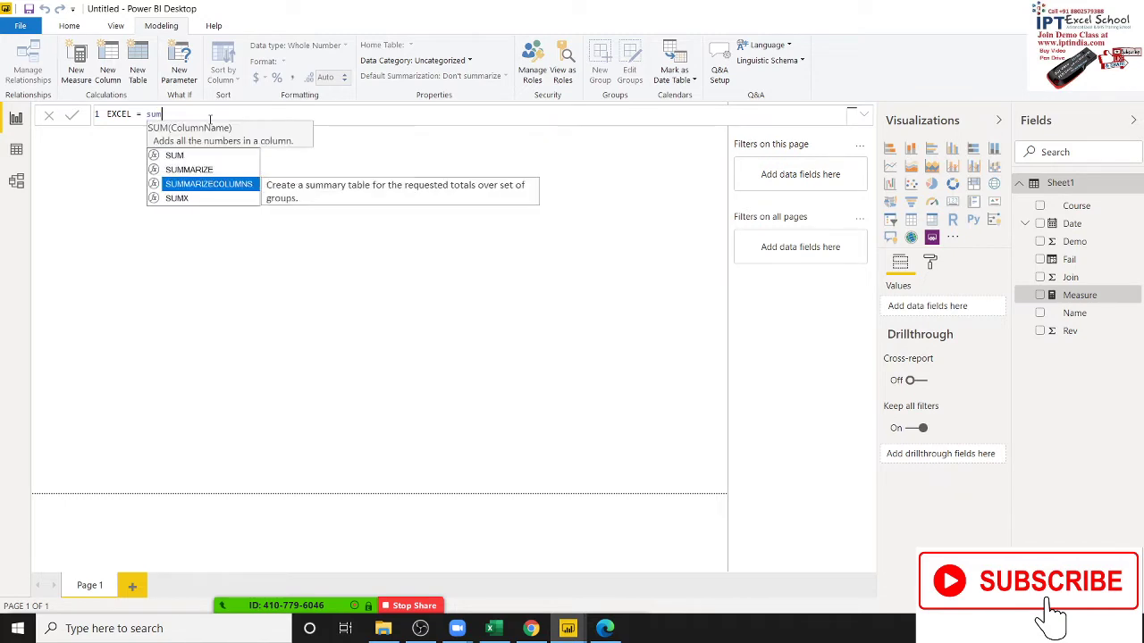
key("Down")
key("Tab")
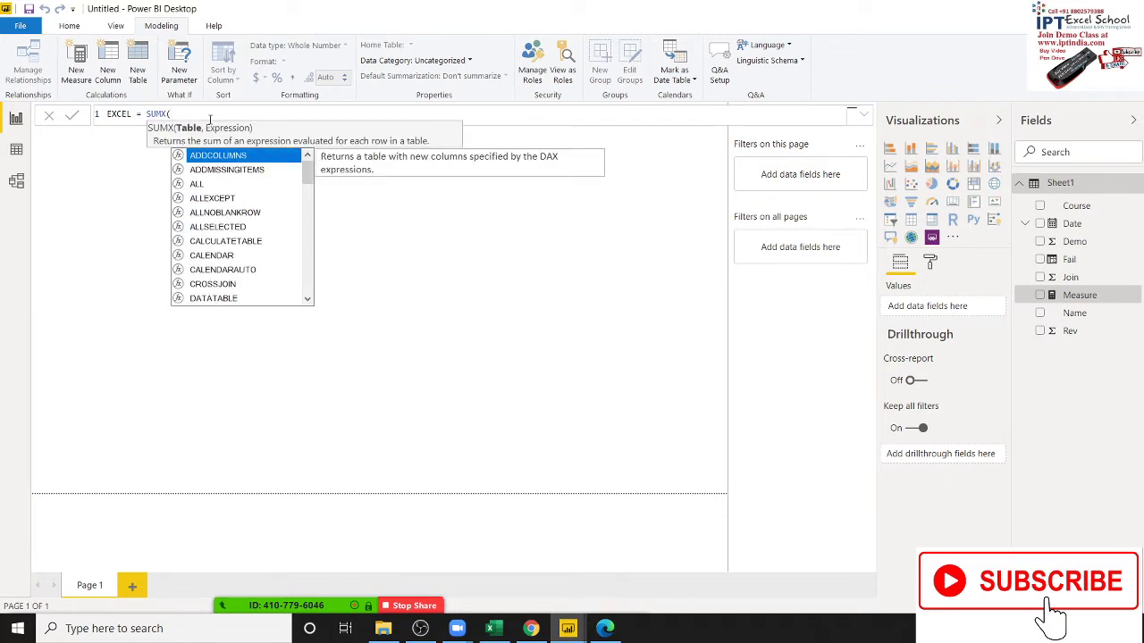
type("fi")
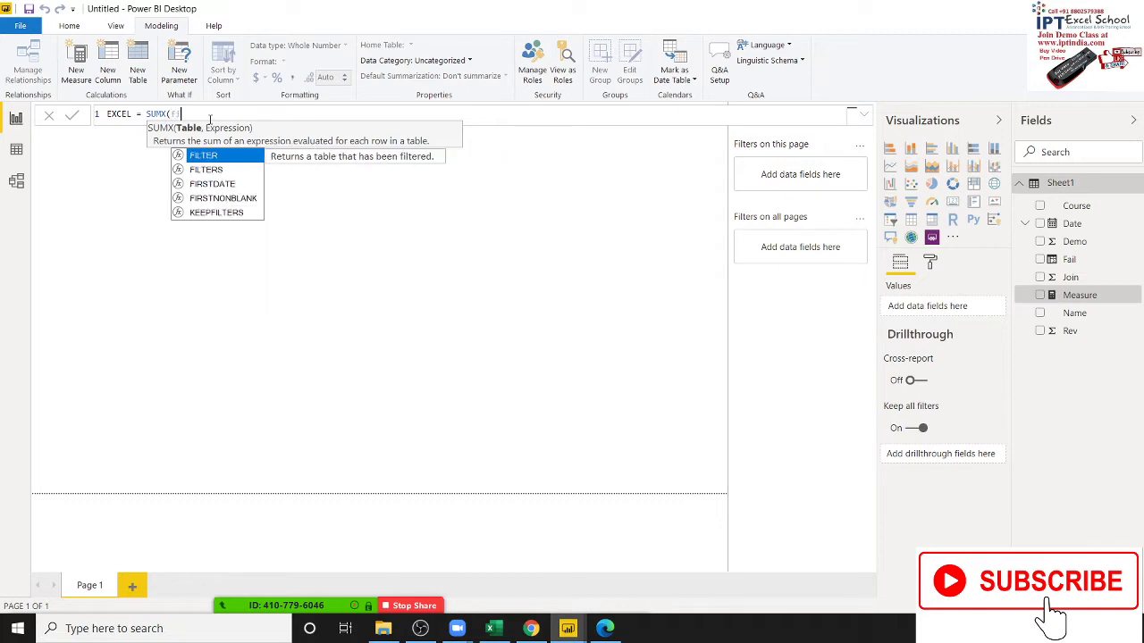
key("Tab")
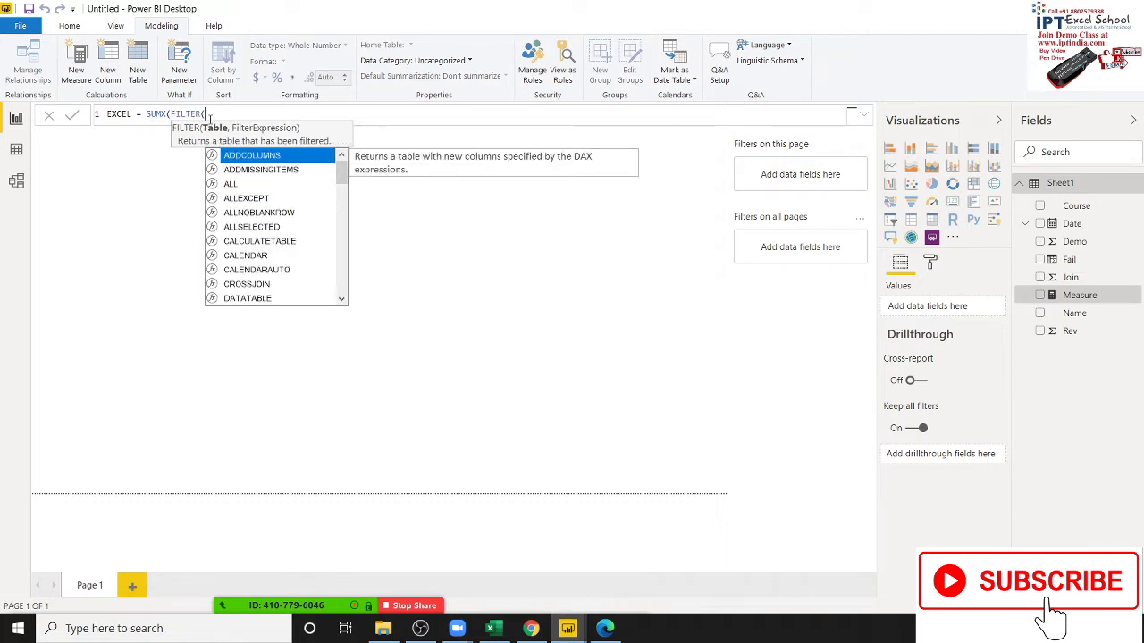
type("sh")
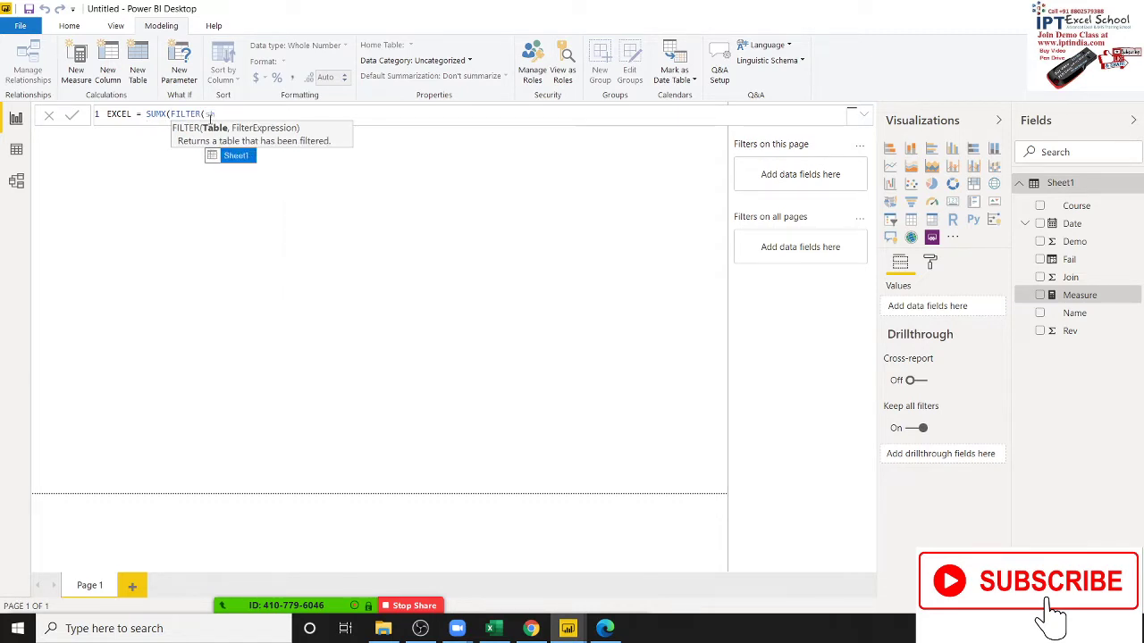
key("Tab")
Finish the formula: filter Sheet1[Course]="Excel", sum Sheet1[Join], and commit the measure.
type(",")
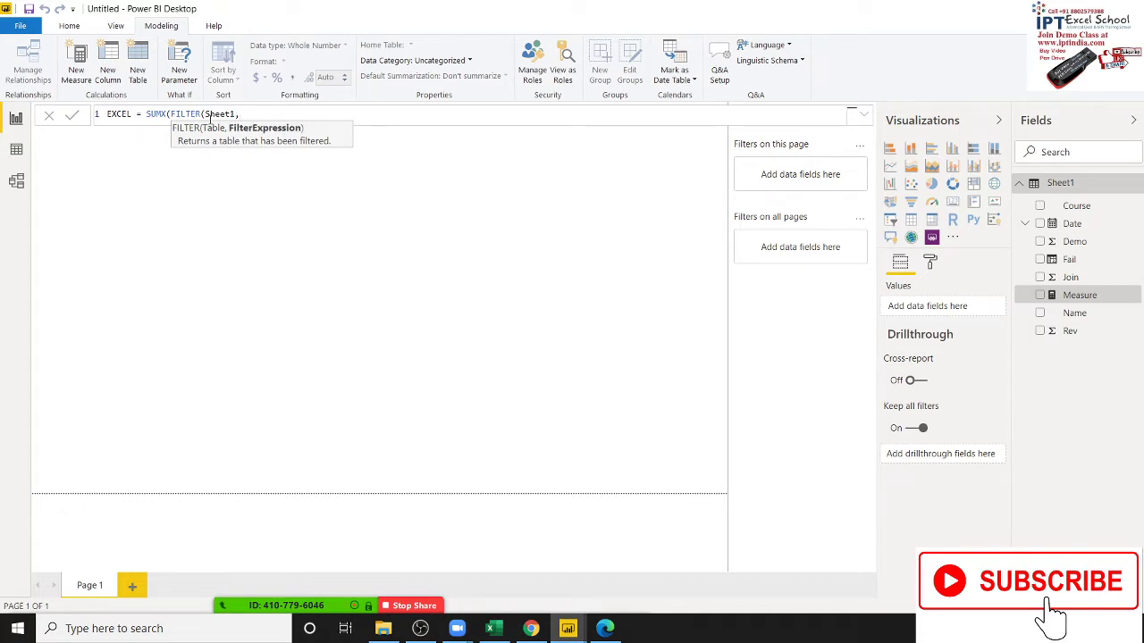
type("na")
key("Down")
key("Down")
key("Down")
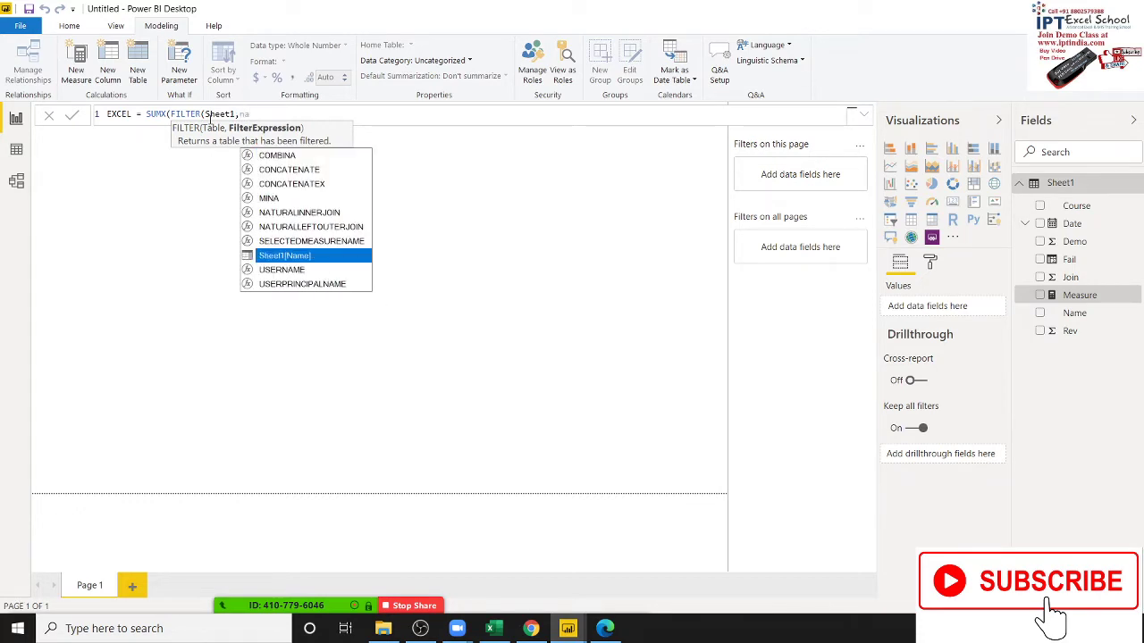
key("Tab")
key("BackSpace")
key("BackSpace")
key("BackSpace")
key("BackSpace")
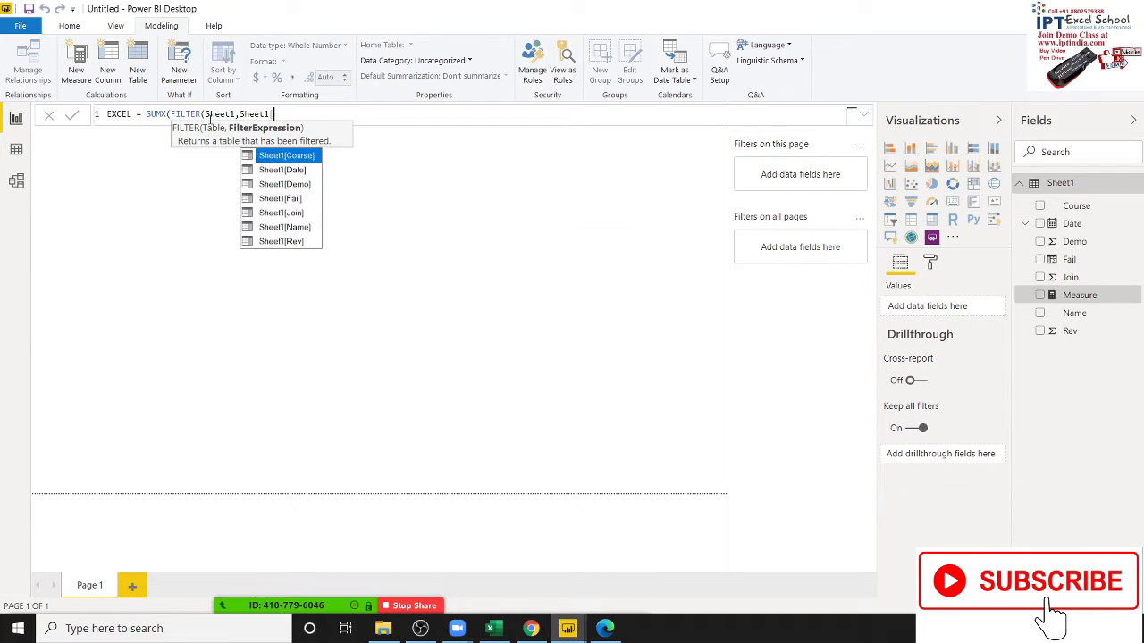
key("BackSpace")
key("BackSpace")
key("BackSpace")
key("BackSpace")
key("BackSpace")
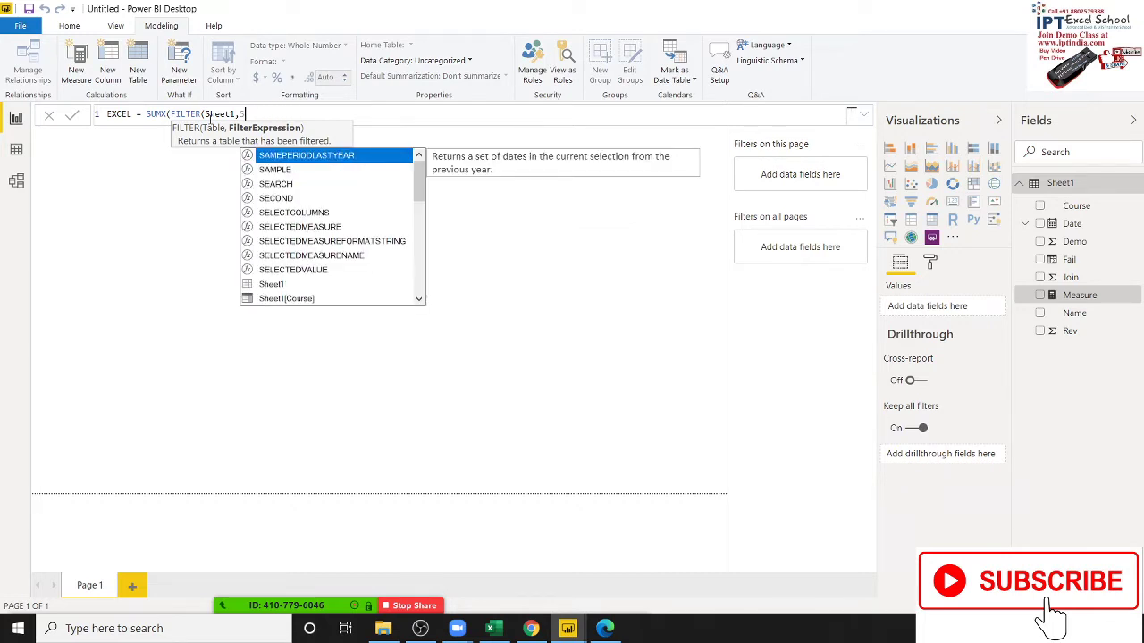
type("cou")
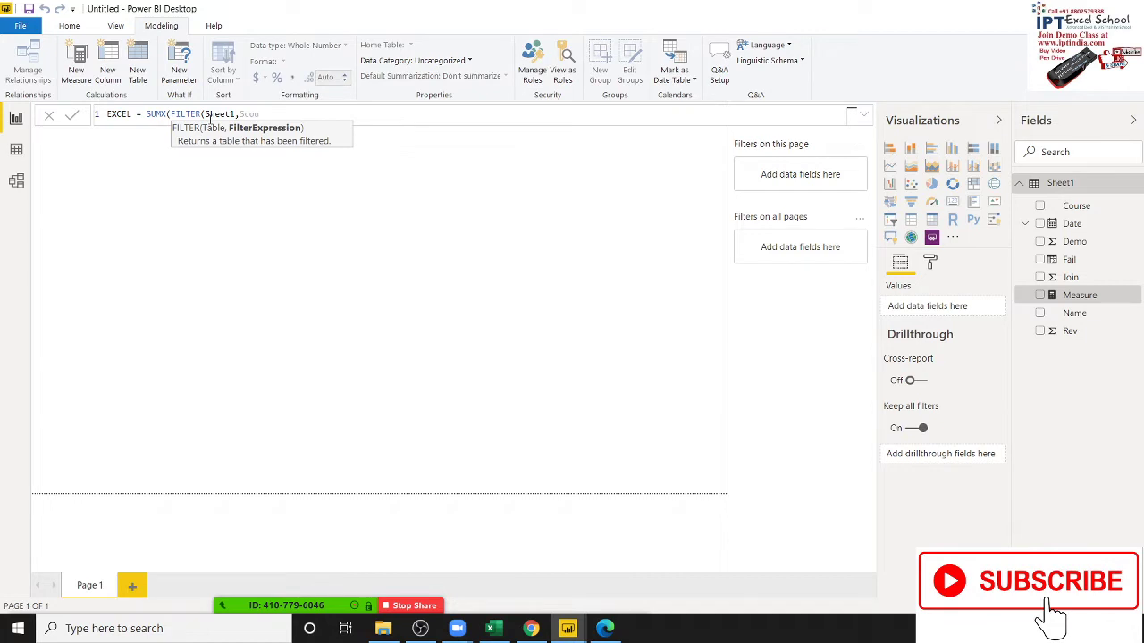
key("BackSpace")
key("BackSpace")
key("BackSpace")
type("isin")
key("Tab")
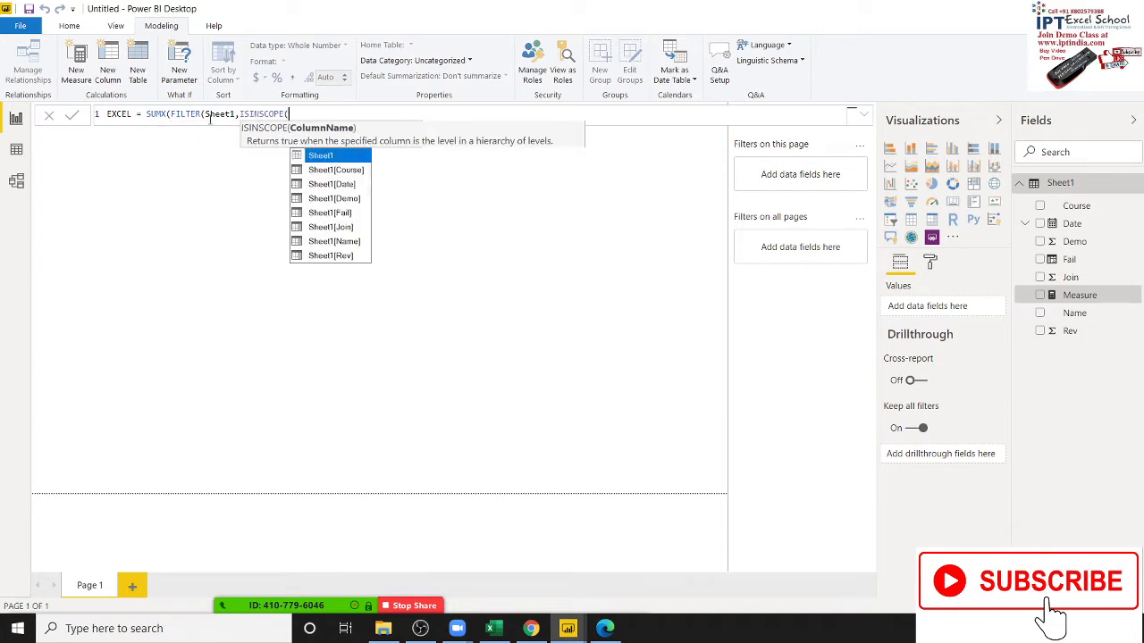
key("BackSpace")
key("BackSpace")
key("BackSpace")
key("BackSpace")
key("BackSpace")
key("BackSpace")
key("BackSpace")
key("BackSpace")
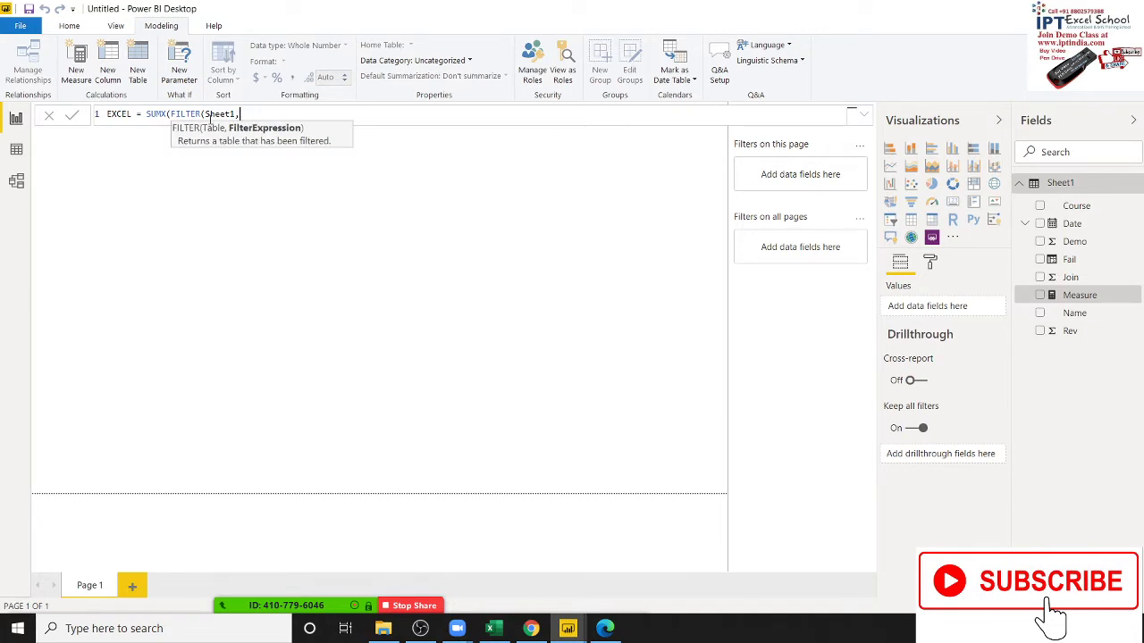
type("cou")
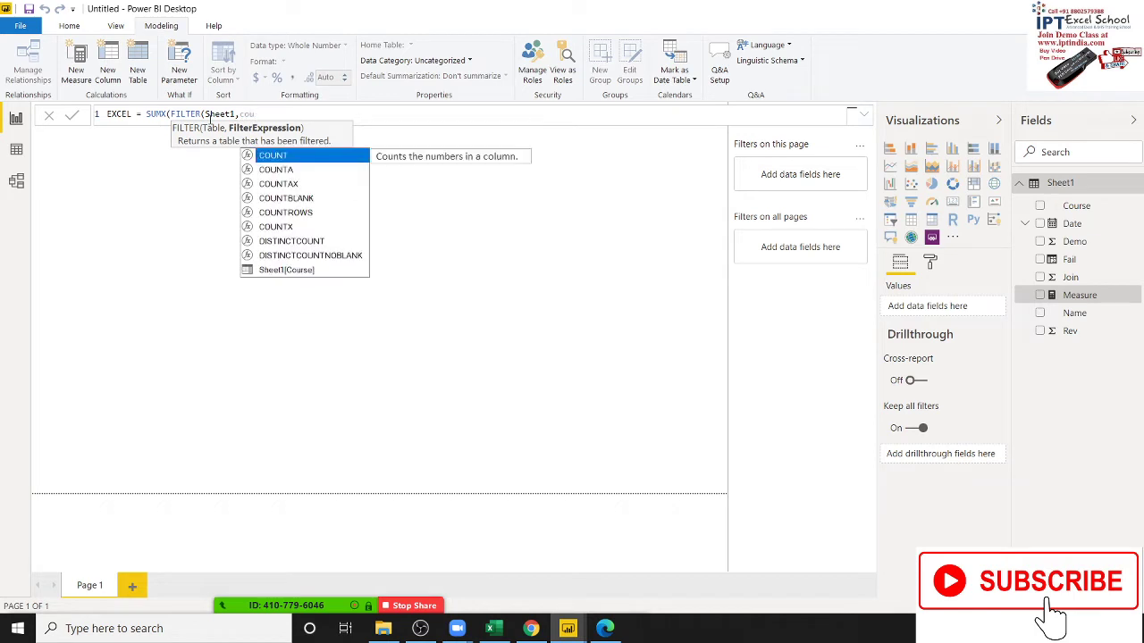
key("Down")
key("Down")
key("Down")
key("Down")
key("Down")
key("Down")
key("Tab")
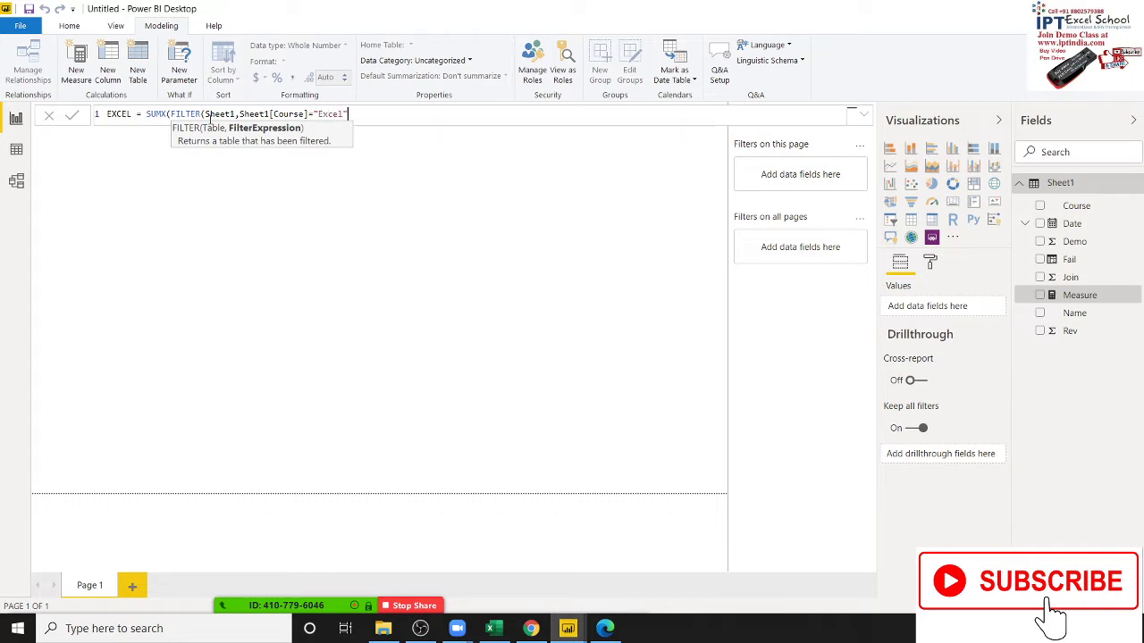
type(")")
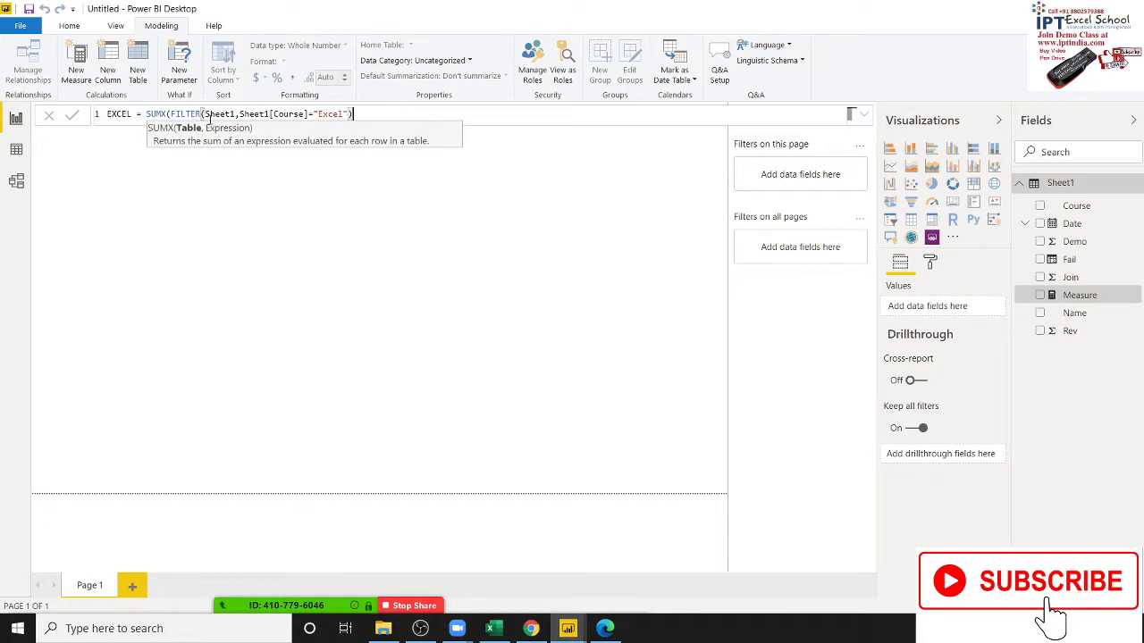
type(",")
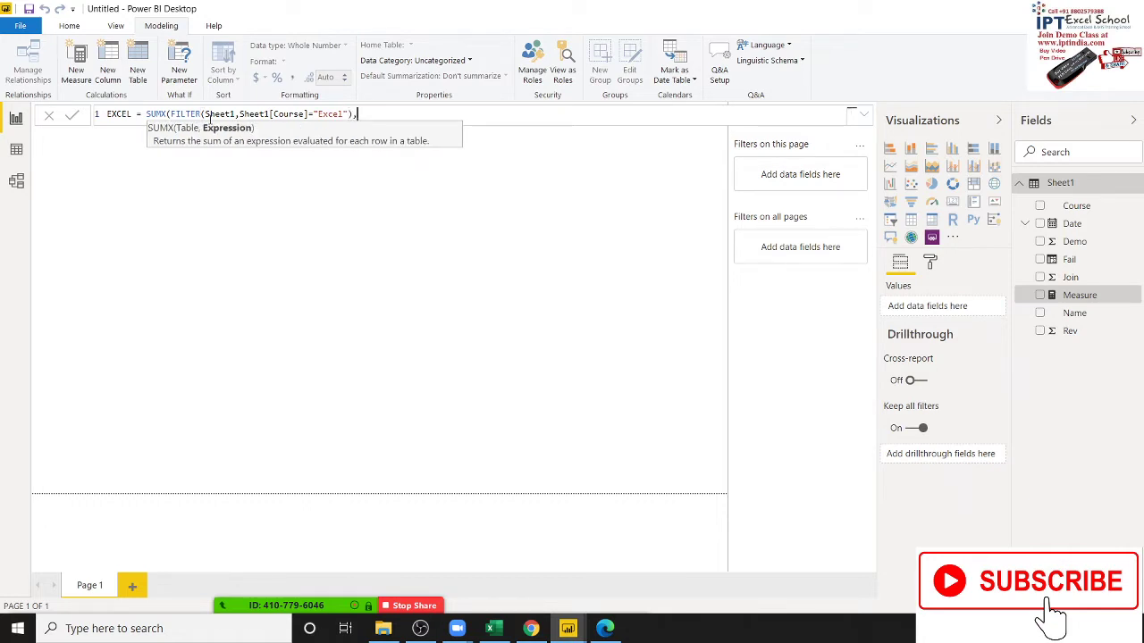
type("join")
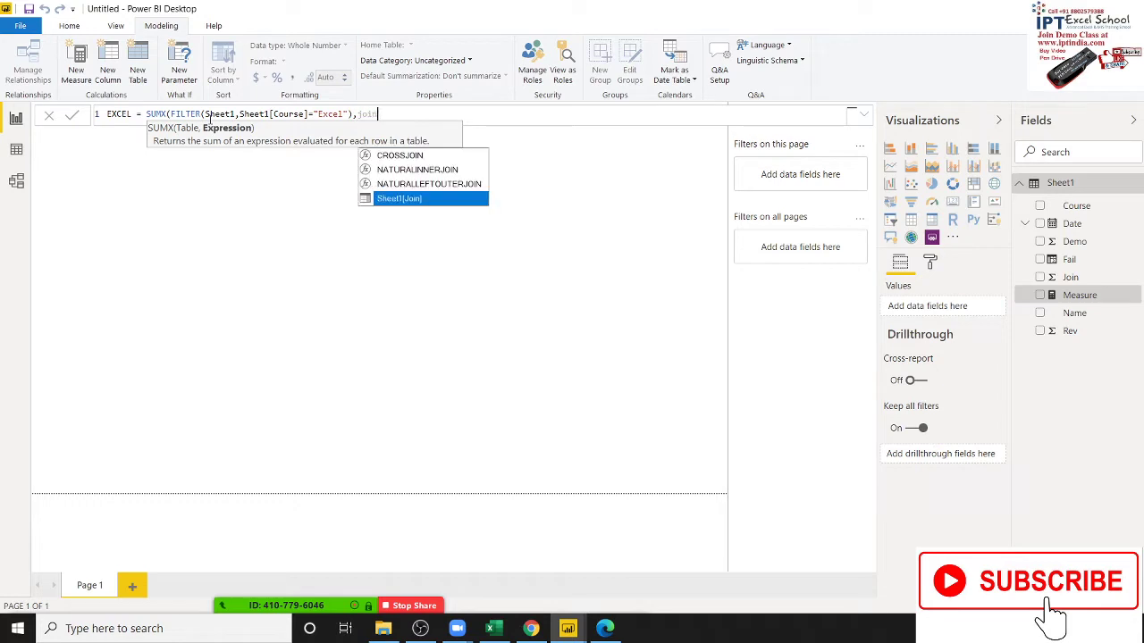
key("Tab")
type(")")
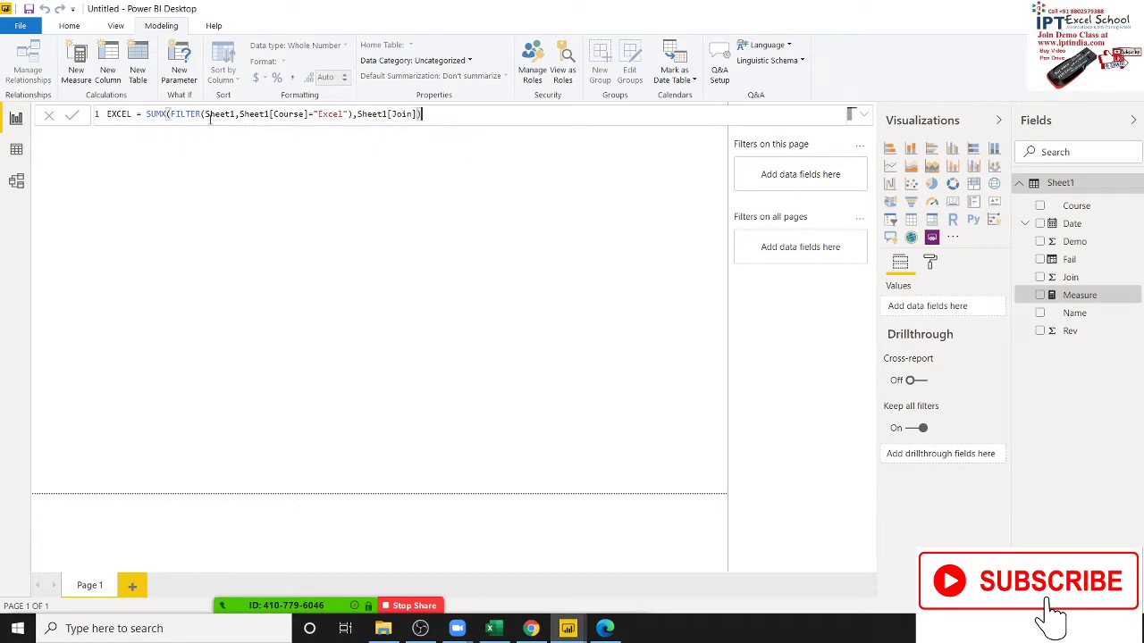
key("Return")
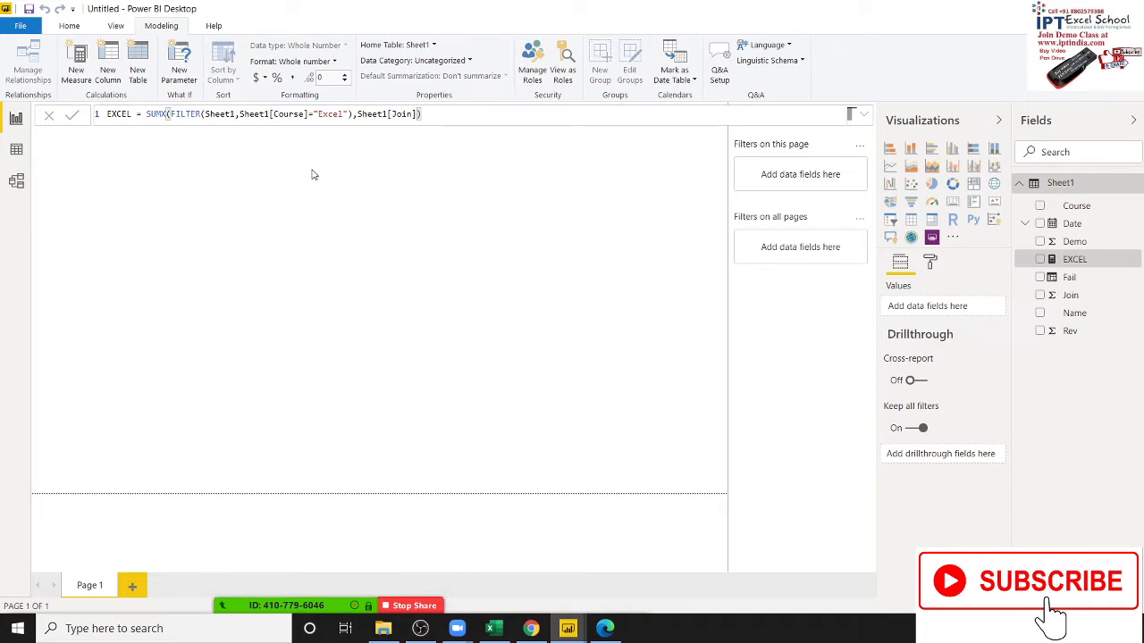
Add a card showing the EXCEL measure (175) and size it compactly at top-left.
mouse_move(1081, 260)
left_click(952, 201)
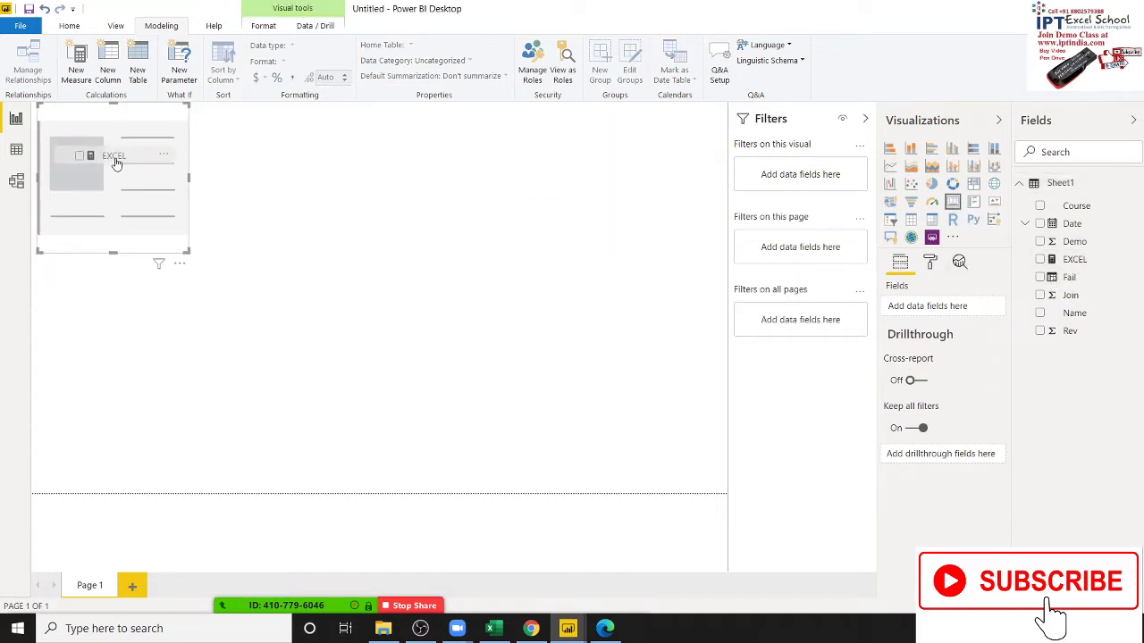
left_click_drag(1050, 270, 112, 158)
left_click_drag(188, 176, 257, 202)
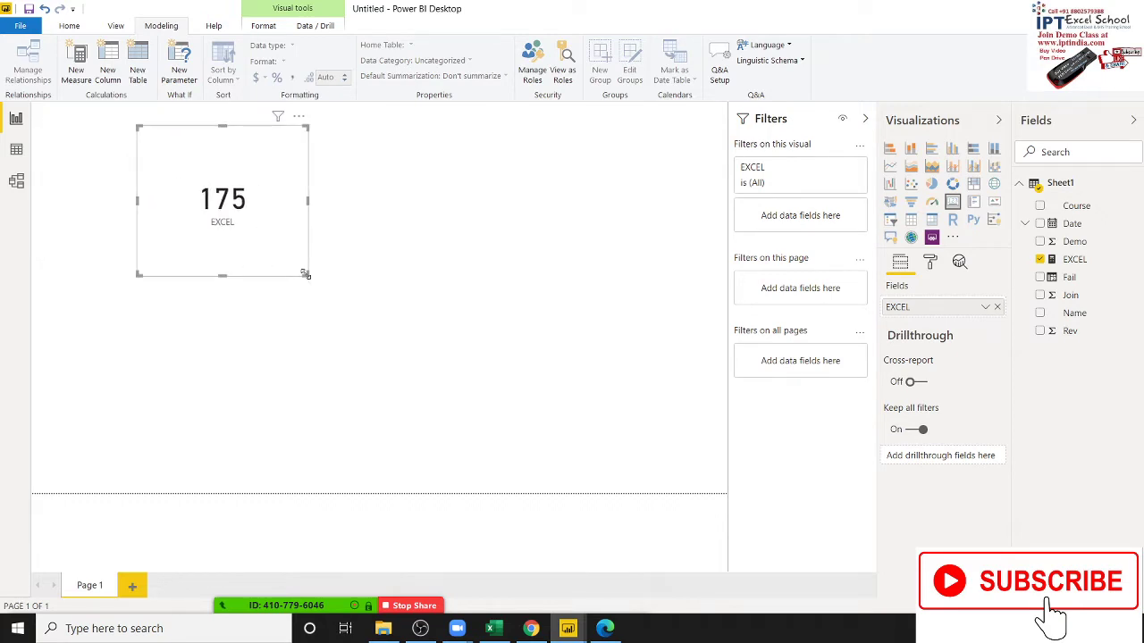
left_click_drag(304, 274, 317, 187)
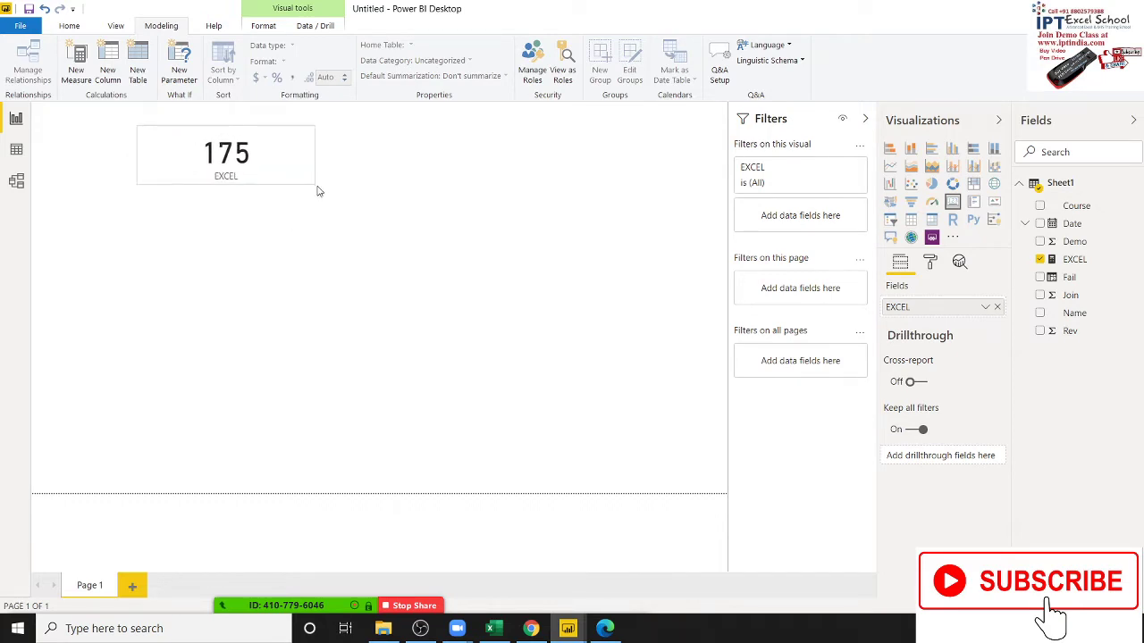
mouse_move(317, 191)
left_mouse_down()
mouse_move(336, 193)
mouse_move(198, 194)
left_mouse_up()
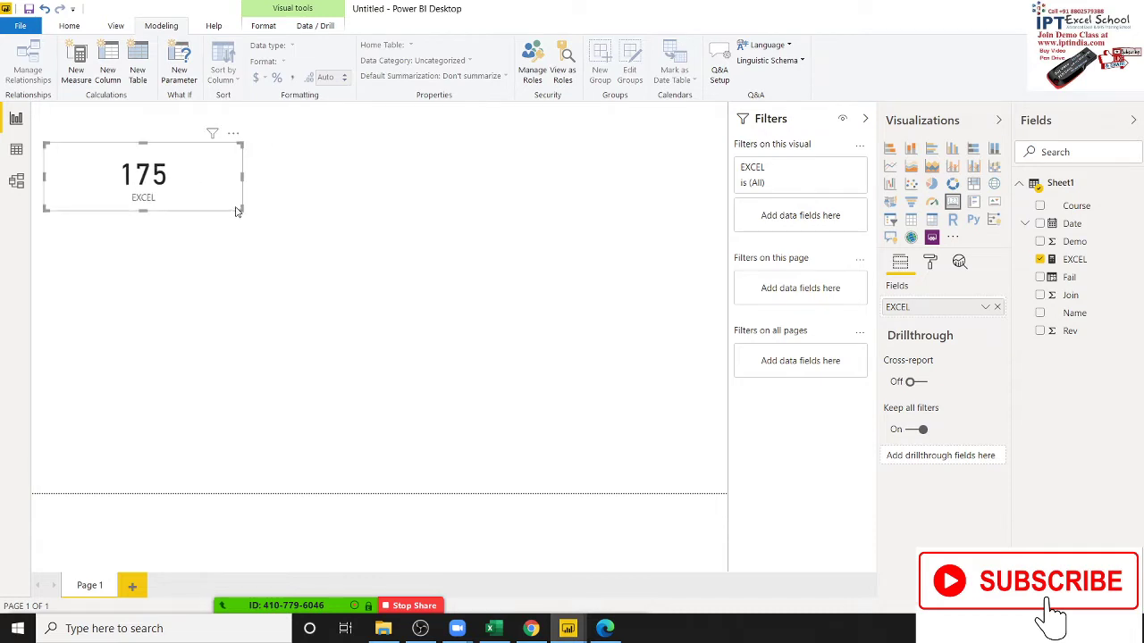
mouse_move(242, 179)
left_mouse_down()
mouse_move(174, 186)
mouse_move(210, 189)
left_mouse_up()
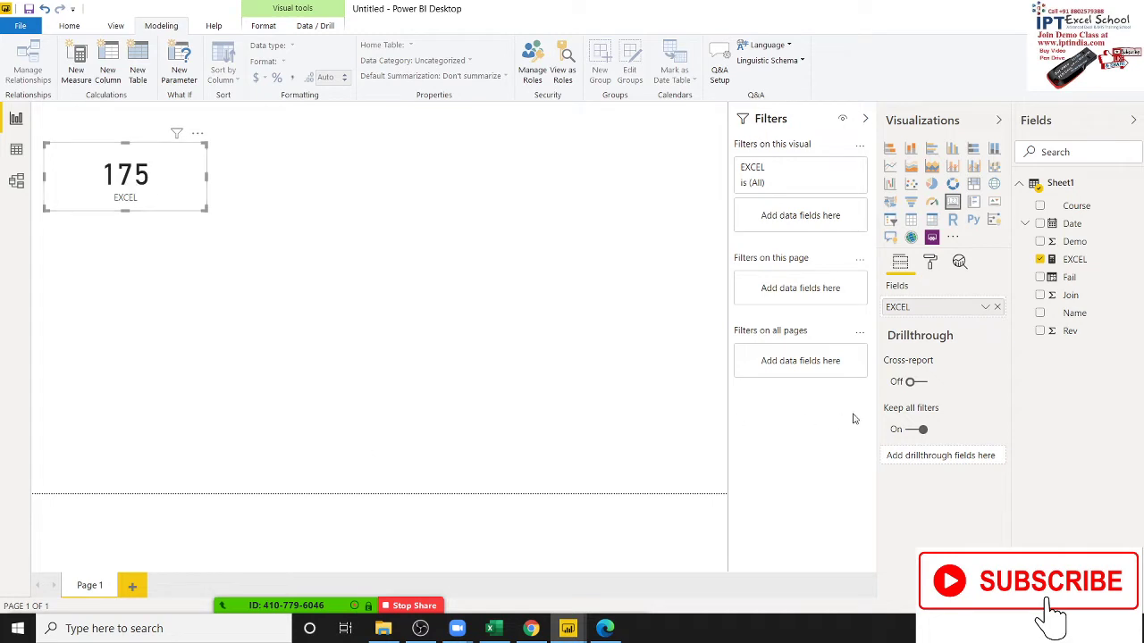
left_click(936, 264)
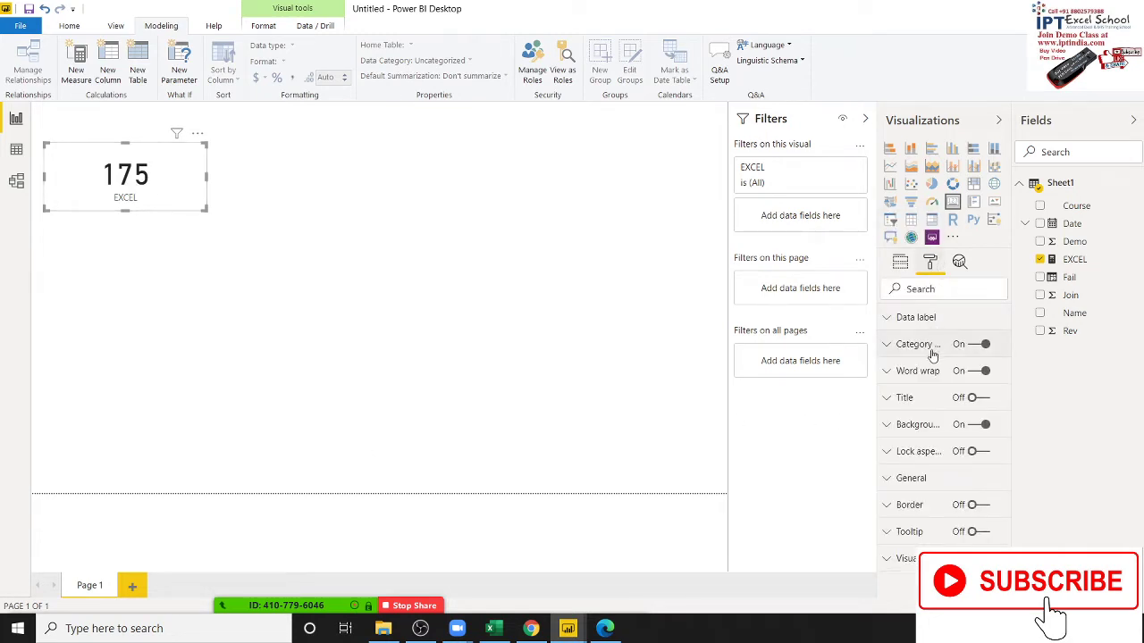
left_click(907, 323)
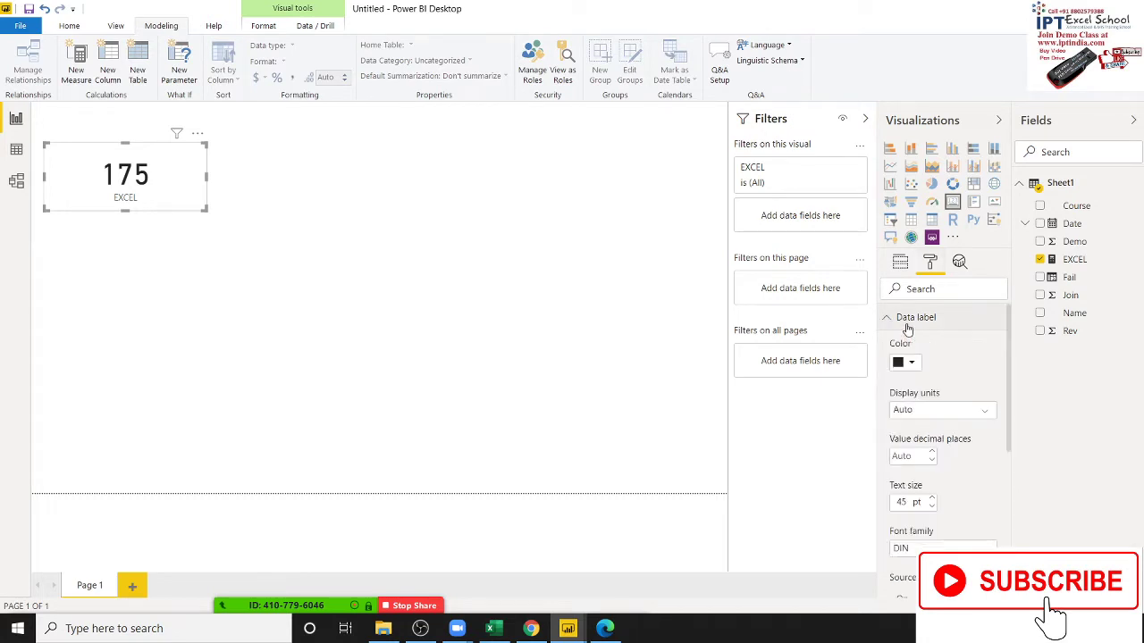
scroll(985, 480, "down", 2)
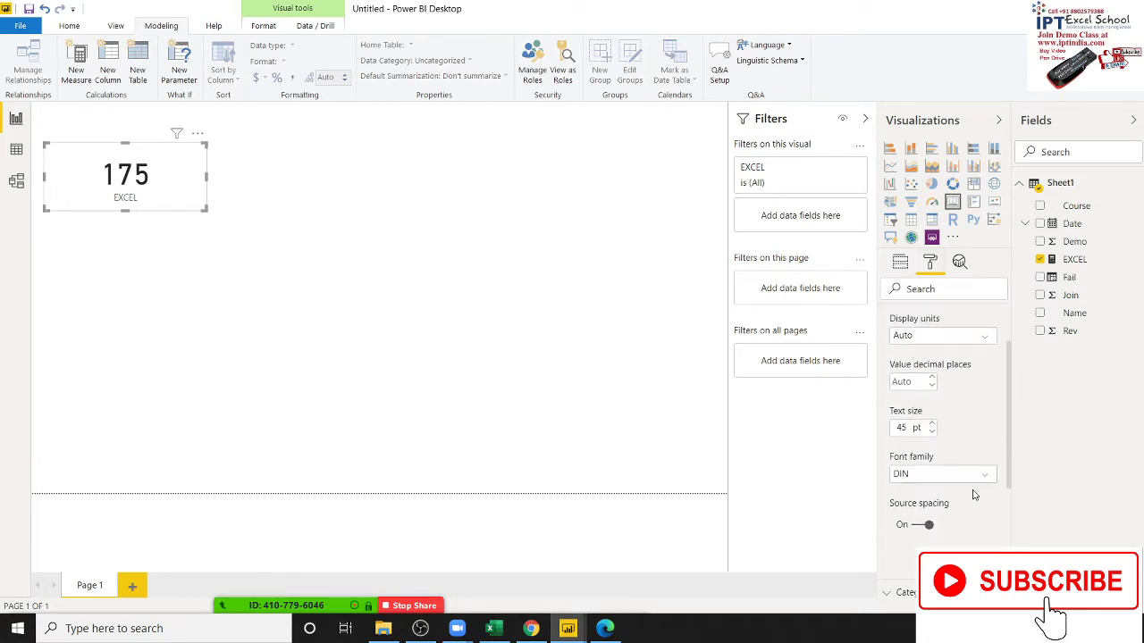
scroll(974, 518, "down", 1)
scroll(940, 530, "down", 2)
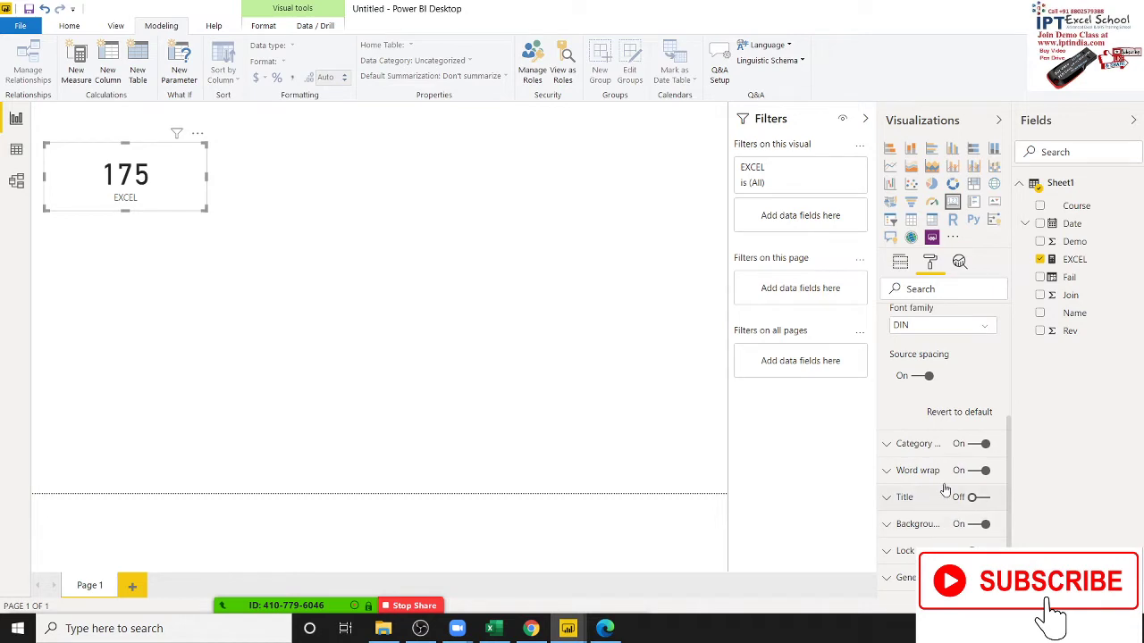
scroll(939, 462, "up", 3)
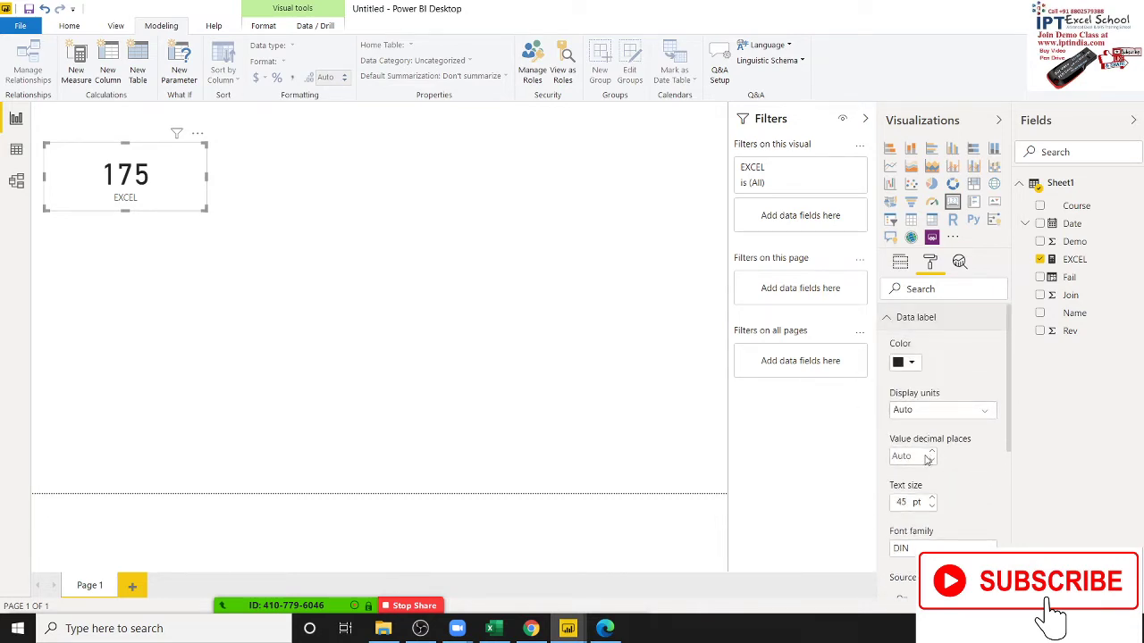
scroll(932, 499, "down", 1)
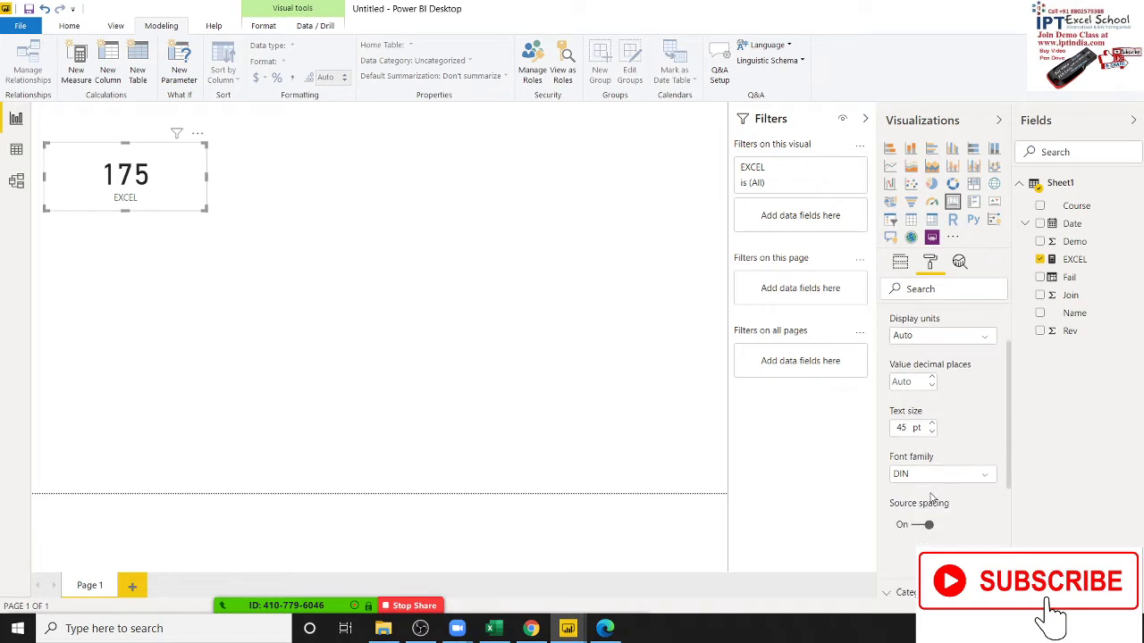
scroll(932, 499, "down", 1)
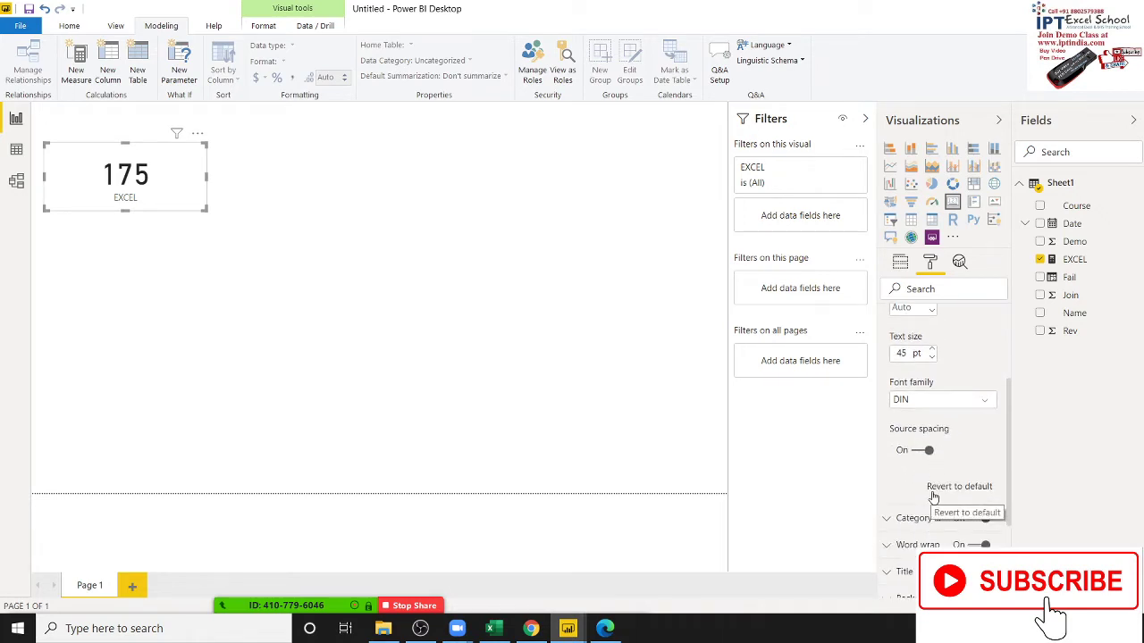
scroll(908, 469, "down", 1)
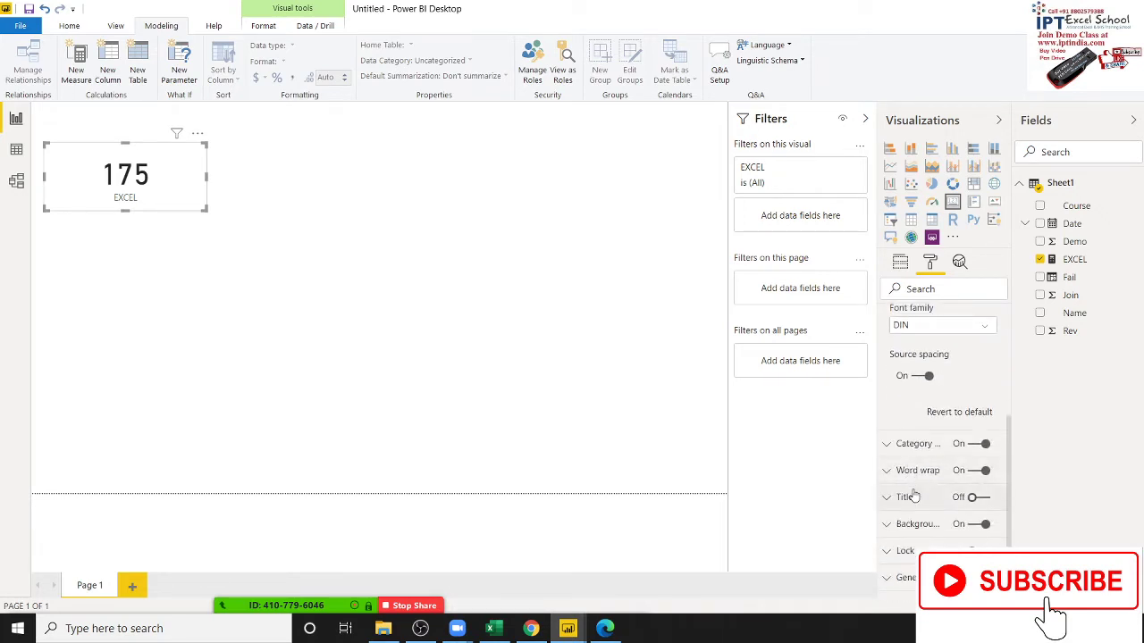
scroll(911, 471, "down", 1)
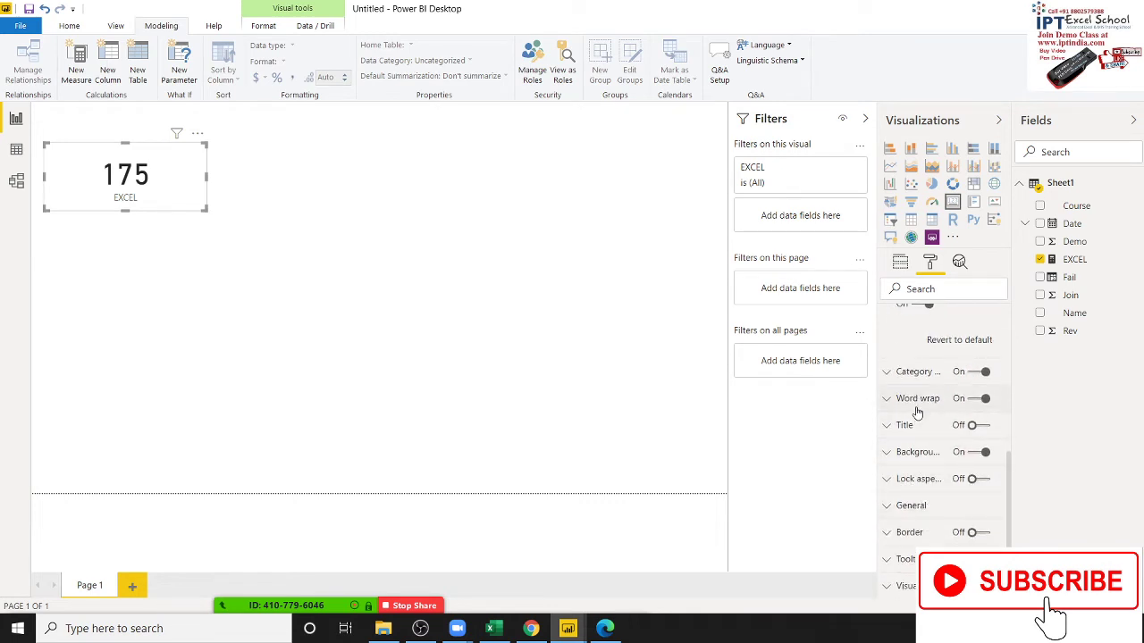
left_click(917, 398)
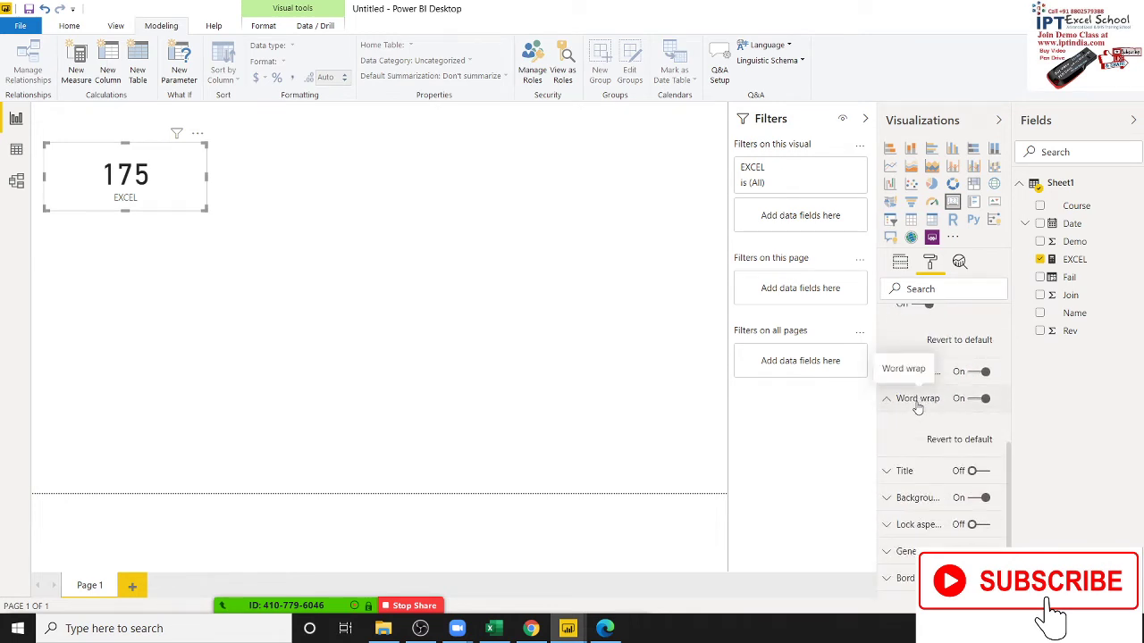
left_click(917, 402)
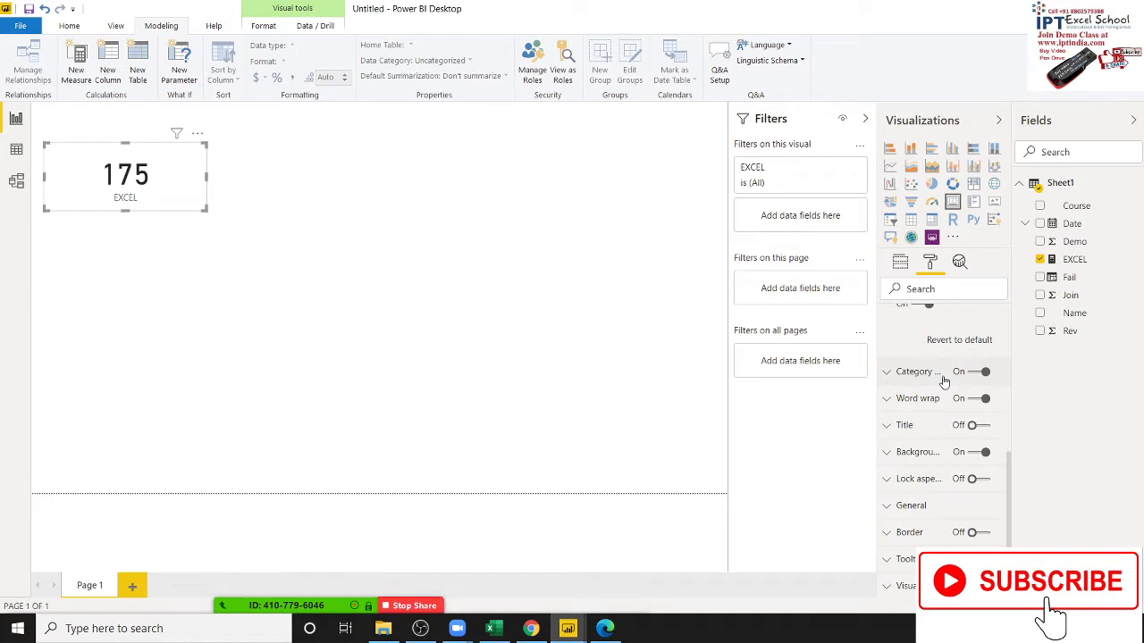
left_click(929, 373)
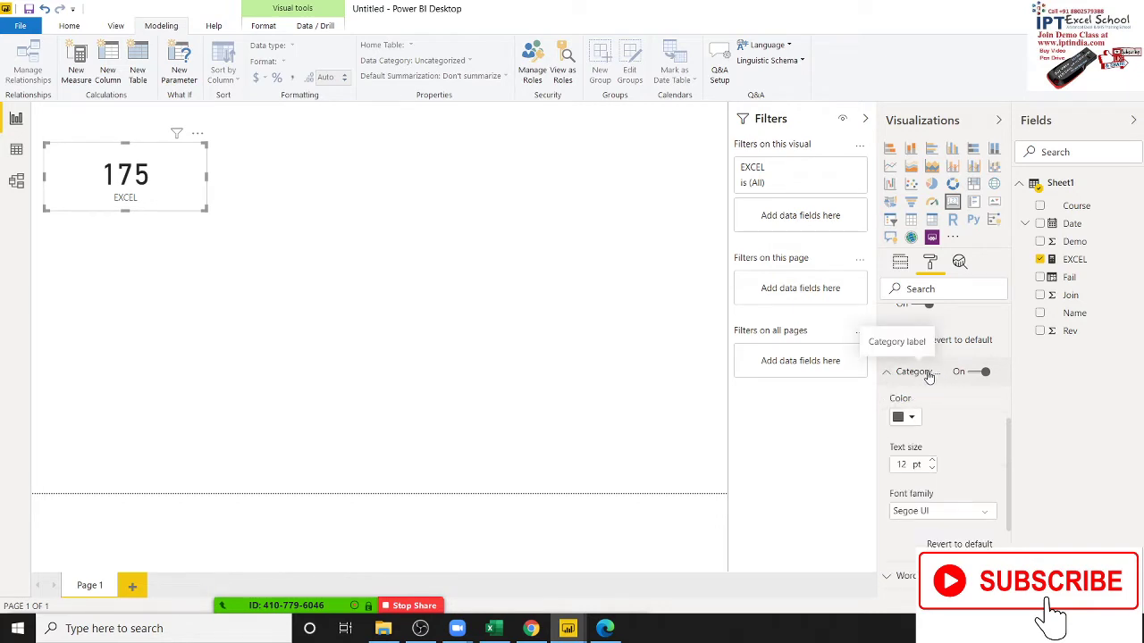
left_click(929, 373)
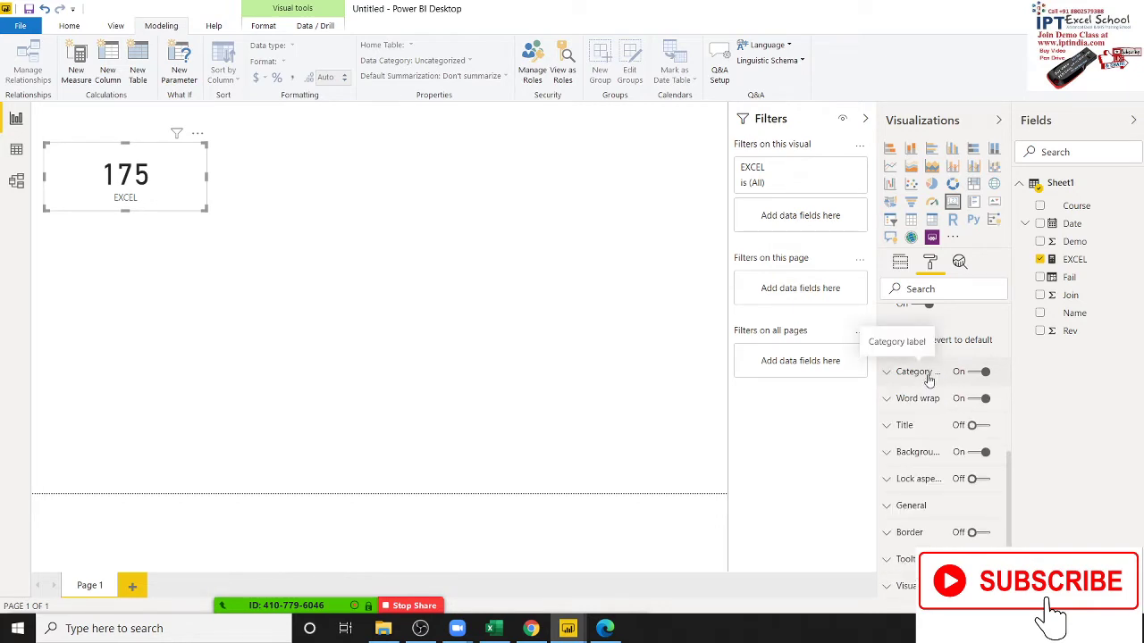
left_click(925, 478)
left_click(927, 483)
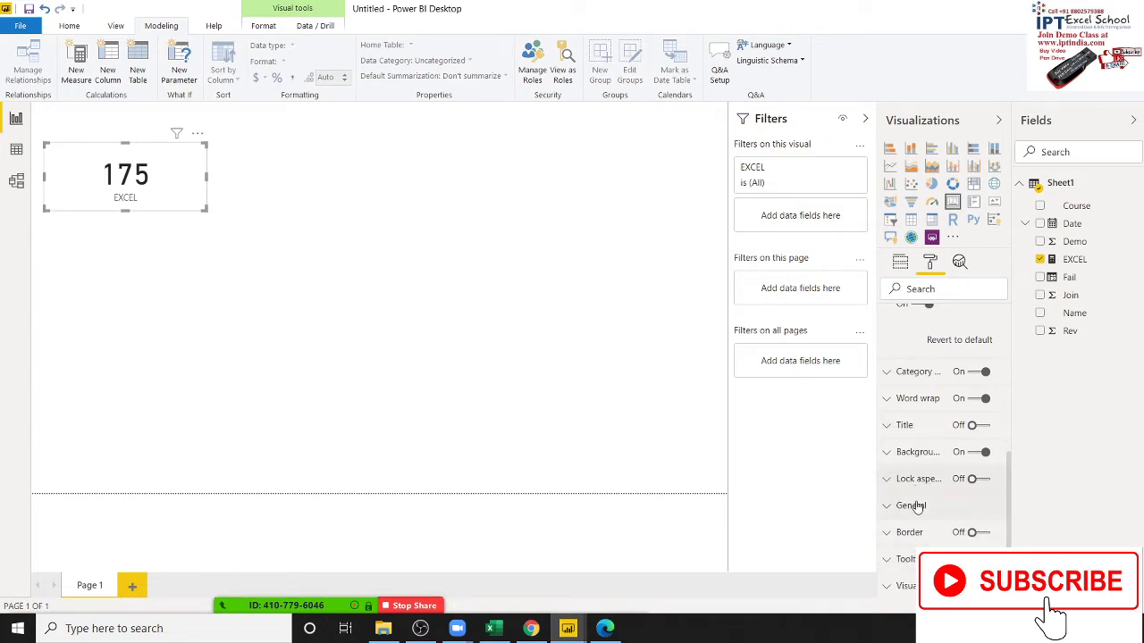
left_click(913, 506)
scroll(929, 505, "down", 5)
scroll(947, 504, "down", 1)
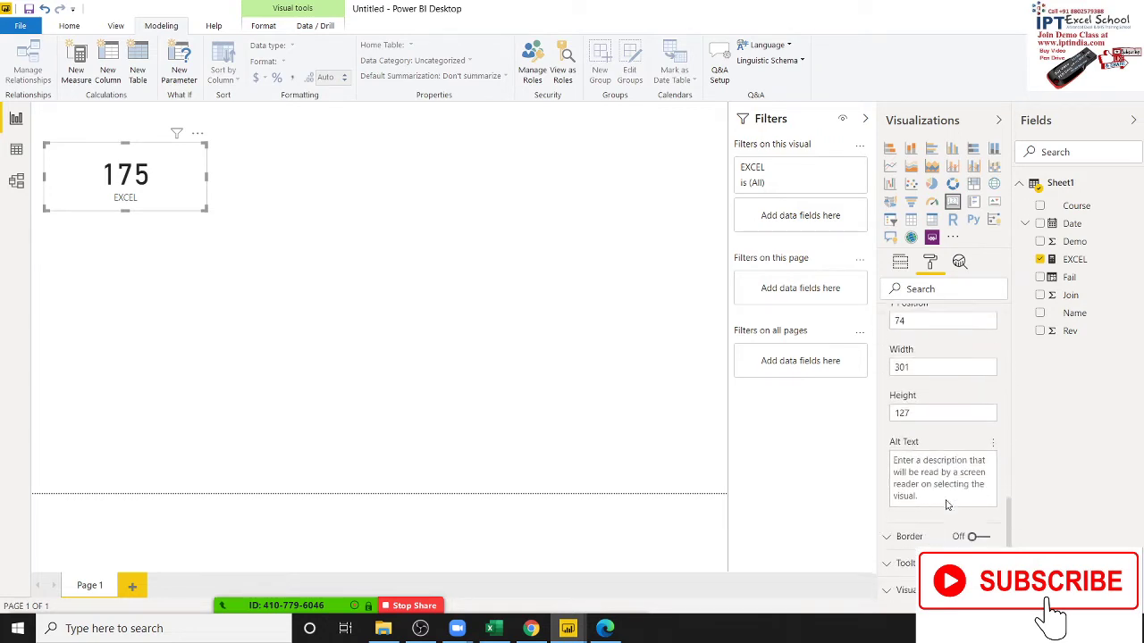
scroll(947, 505, "up", 1)
scroll(947, 505, "up", 2)
scroll(947, 505, "up", 2)
scroll(947, 506, "up", 1)
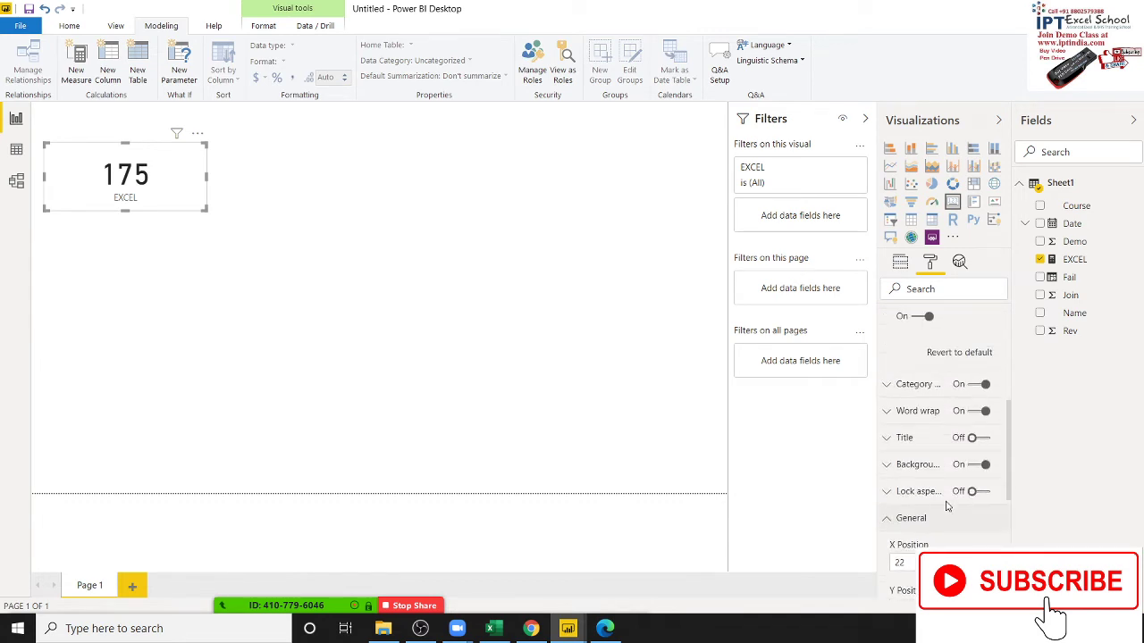
scroll(949, 506, "up", 1)
scroll(954, 507, "up", 2)
left_click(79, 31)
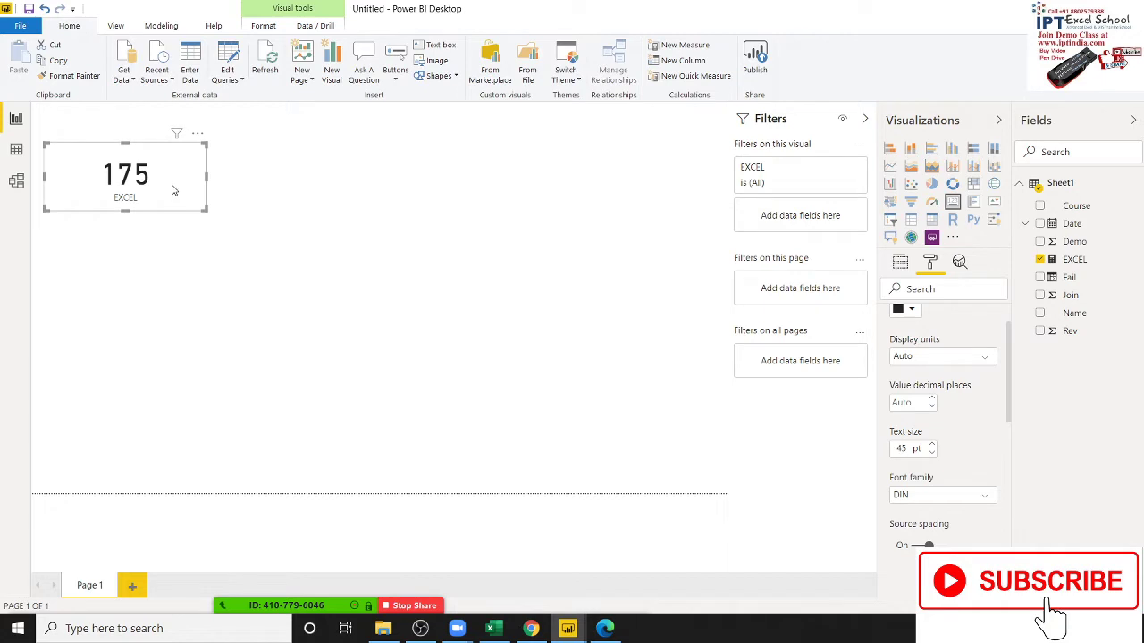
Nudge the EXCEL card up and right and try Spotlight from its options menu.
left_click_drag(173, 189, 182, 178)
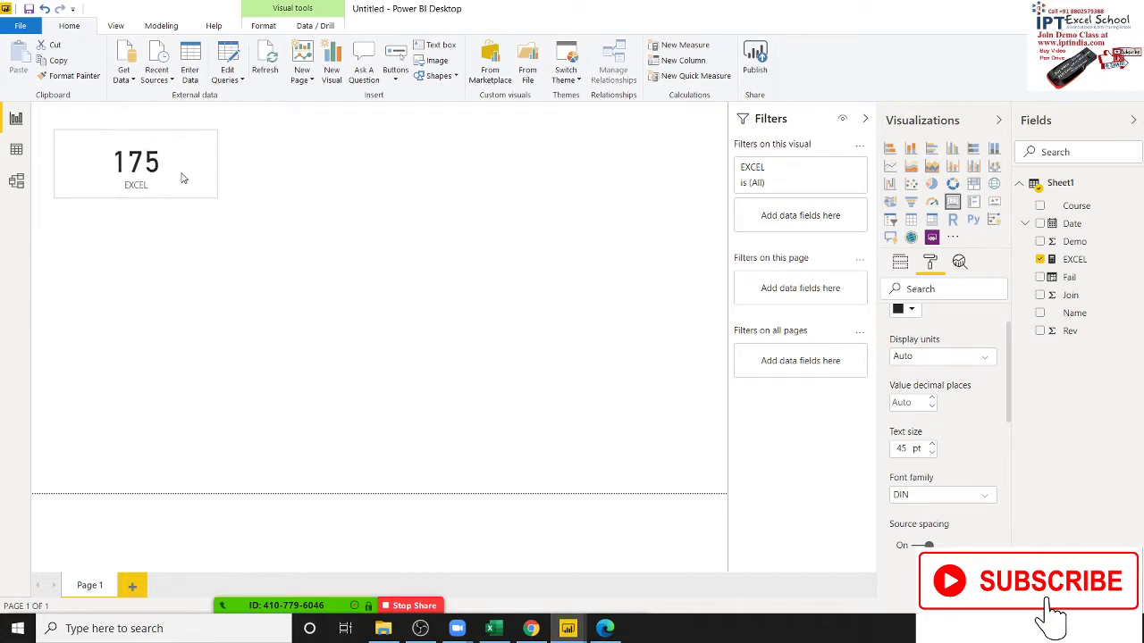
left_click(278, 202)
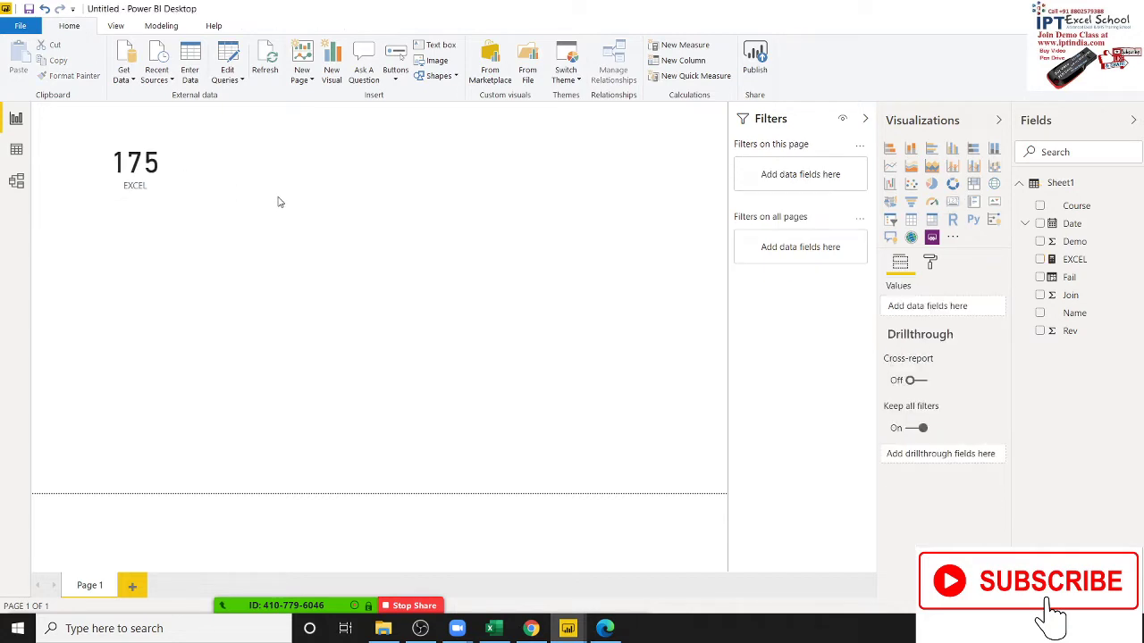
left_click(142, 162)
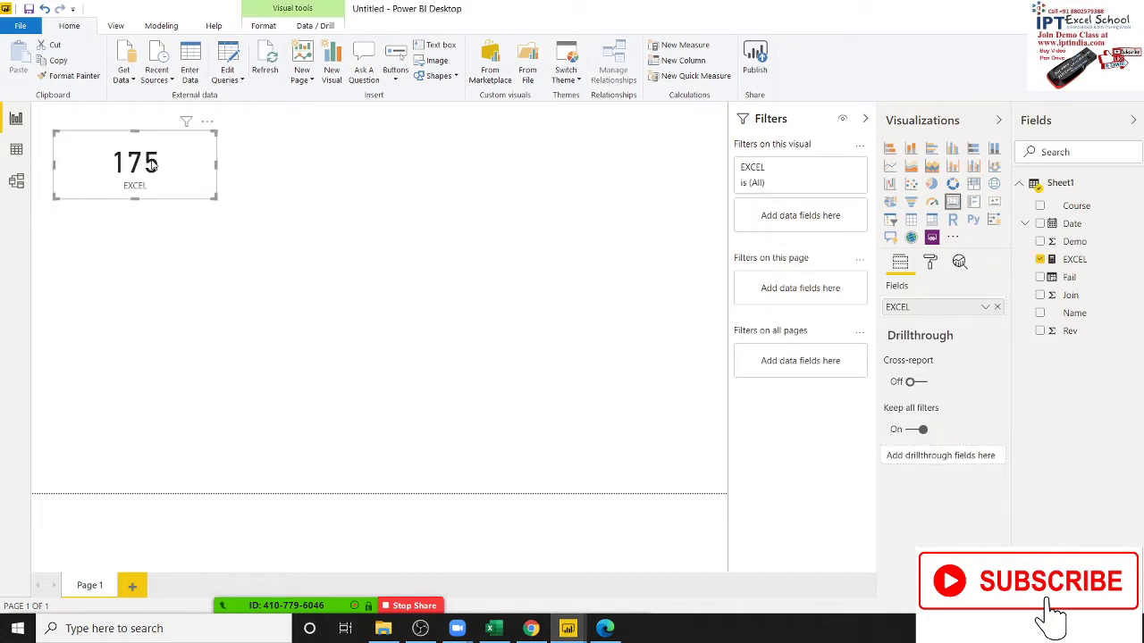
left_click(203, 128)
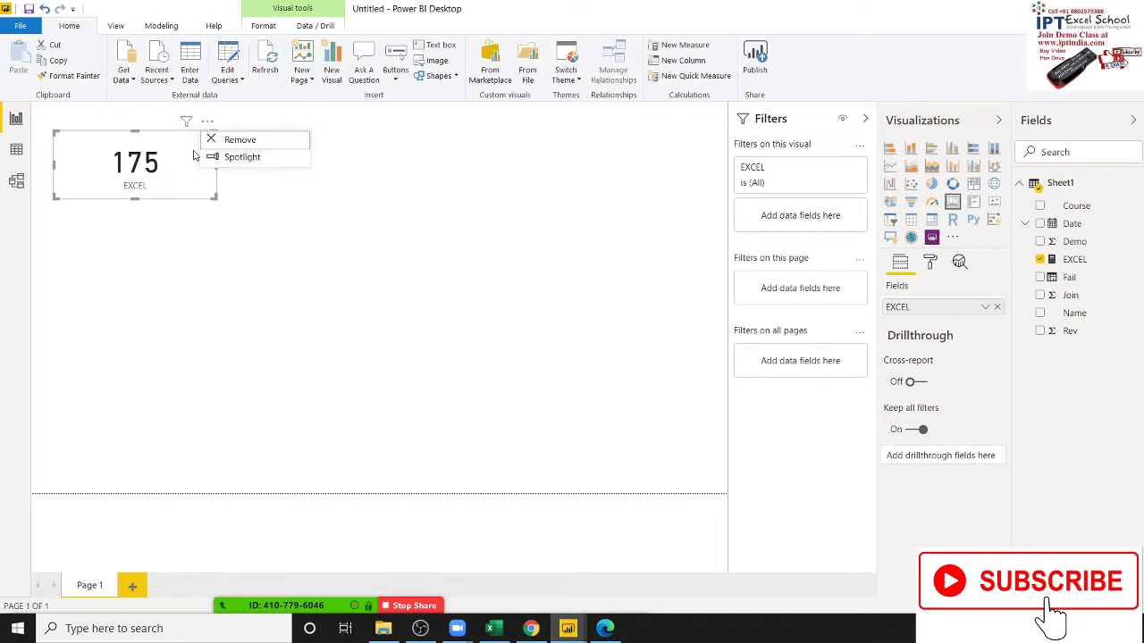
left_click(197, 182)
left_click(207, 121)
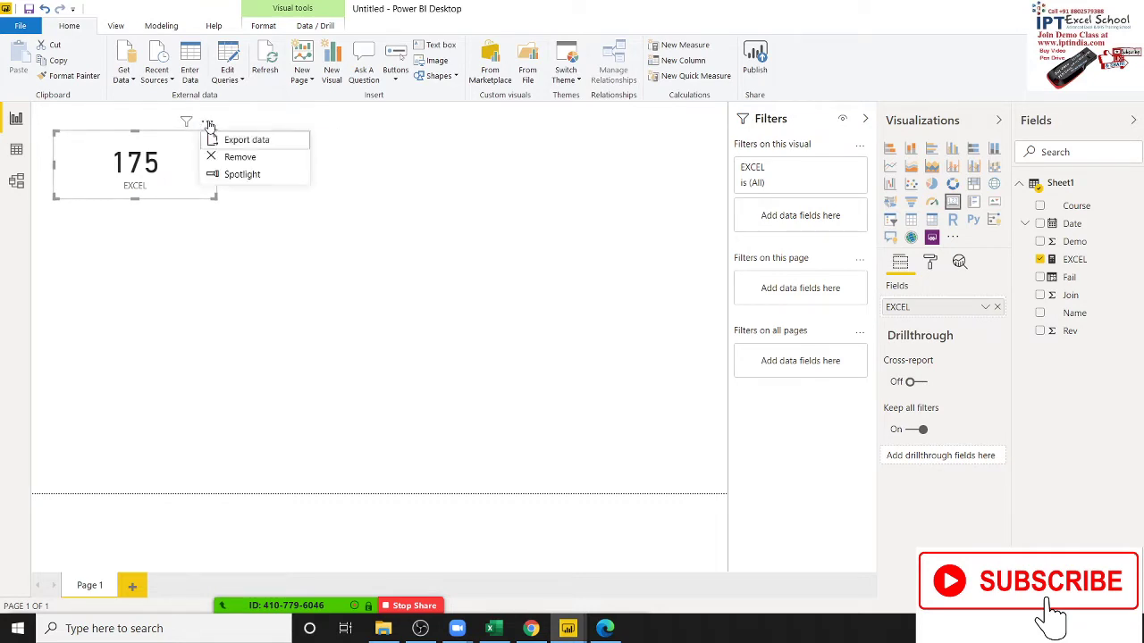
left_click(234, 174)
left_click(255, 220)
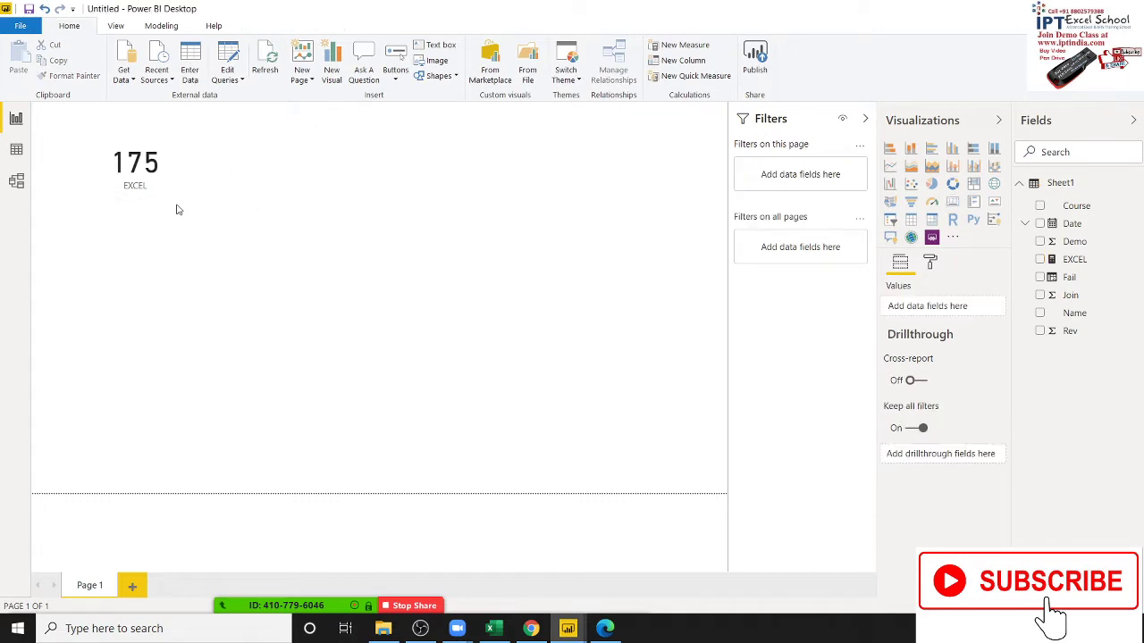
left_click(179, 192)
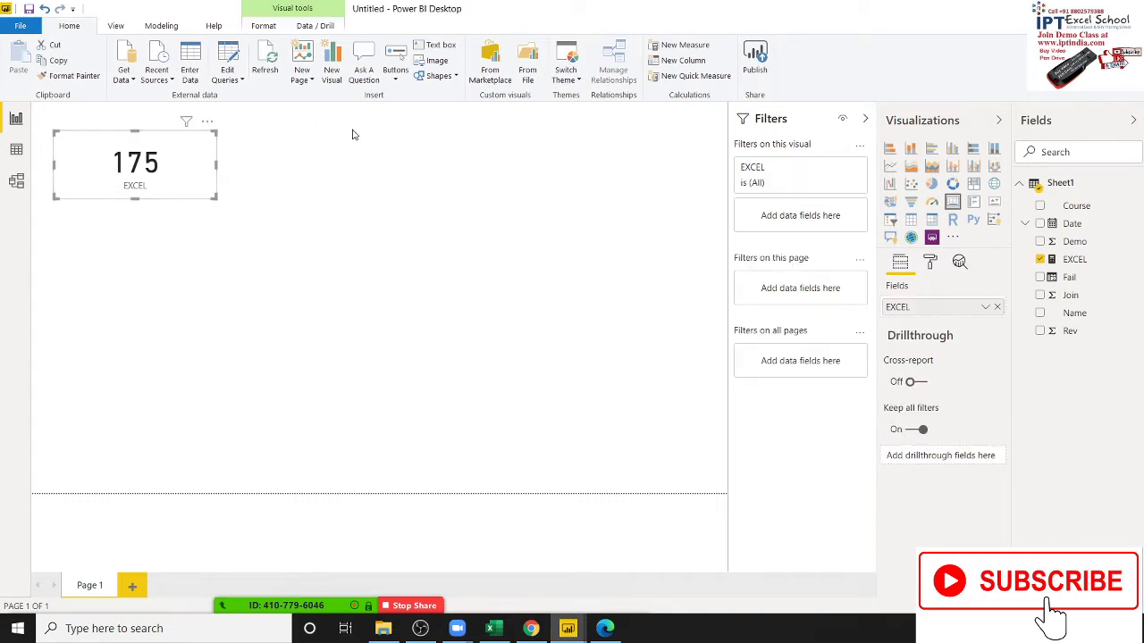
Start inserting an image, cancel the file dialog, and switch to Chrome.
left_click(437, 62)
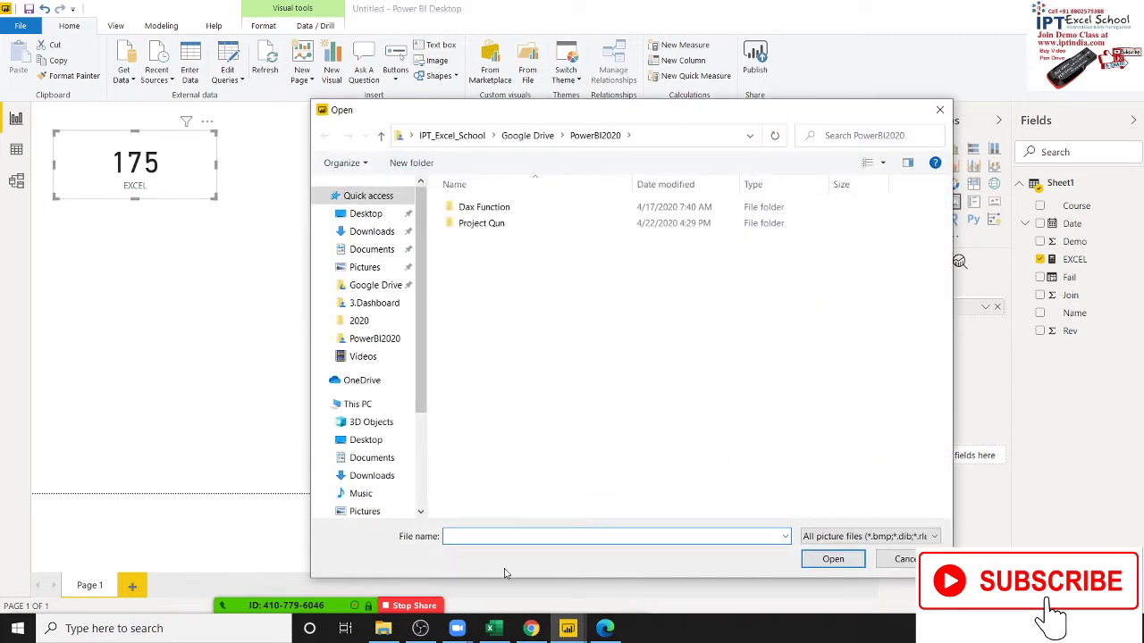
key("Escape")
mouse_move(531, 628)
left_click(525, 586)
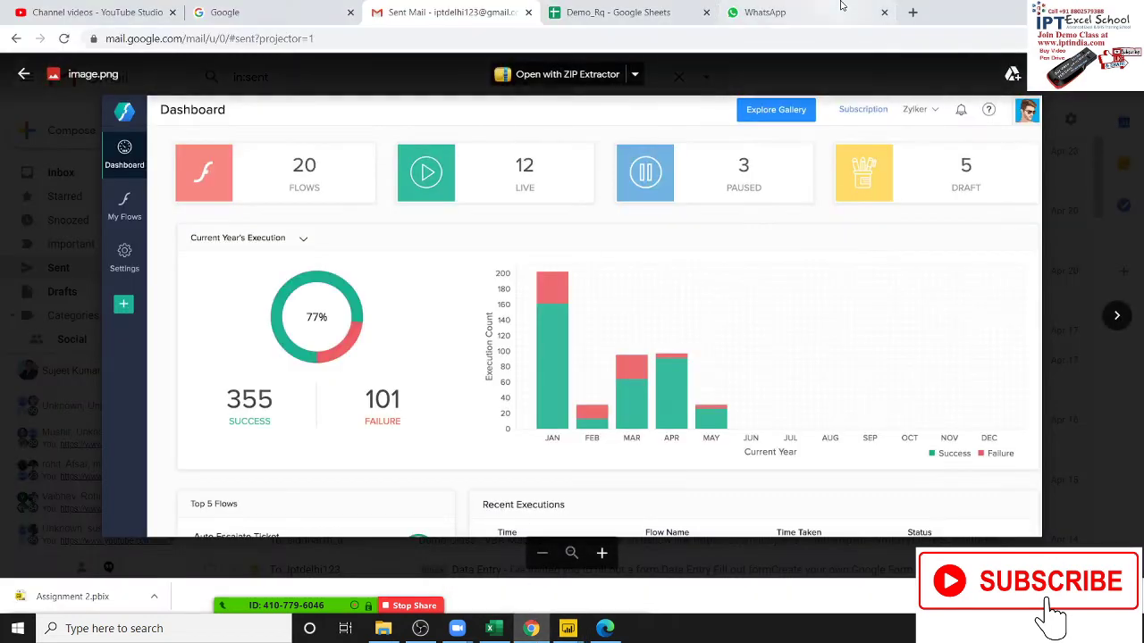
In a new tab, search google.com for 'excel Logo'.
left_click(912, 13)
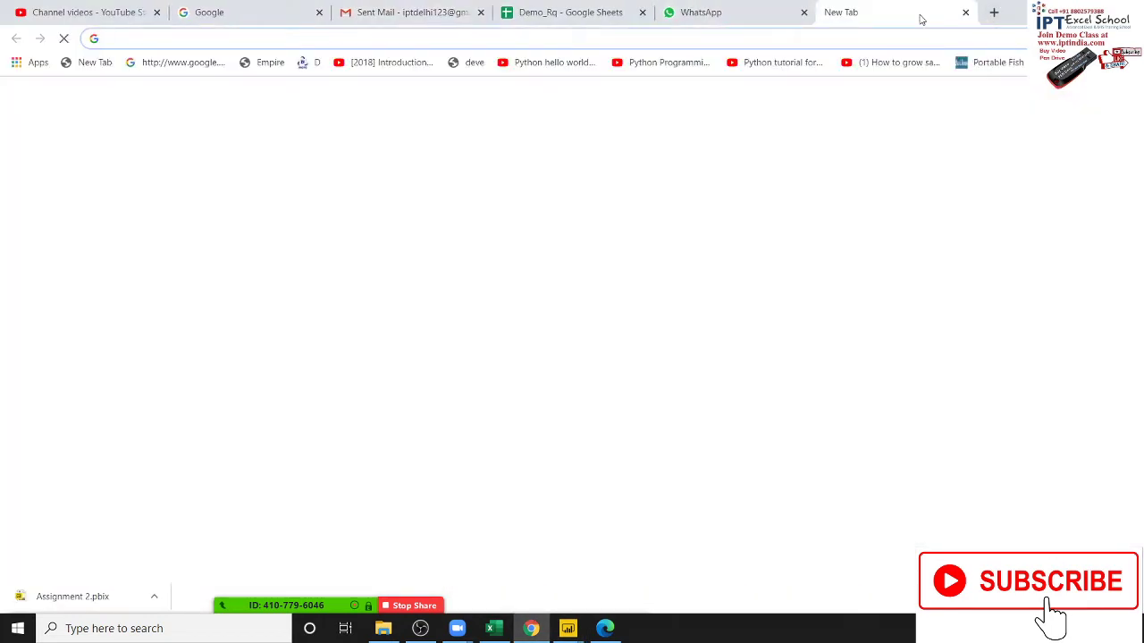
type("google.com")
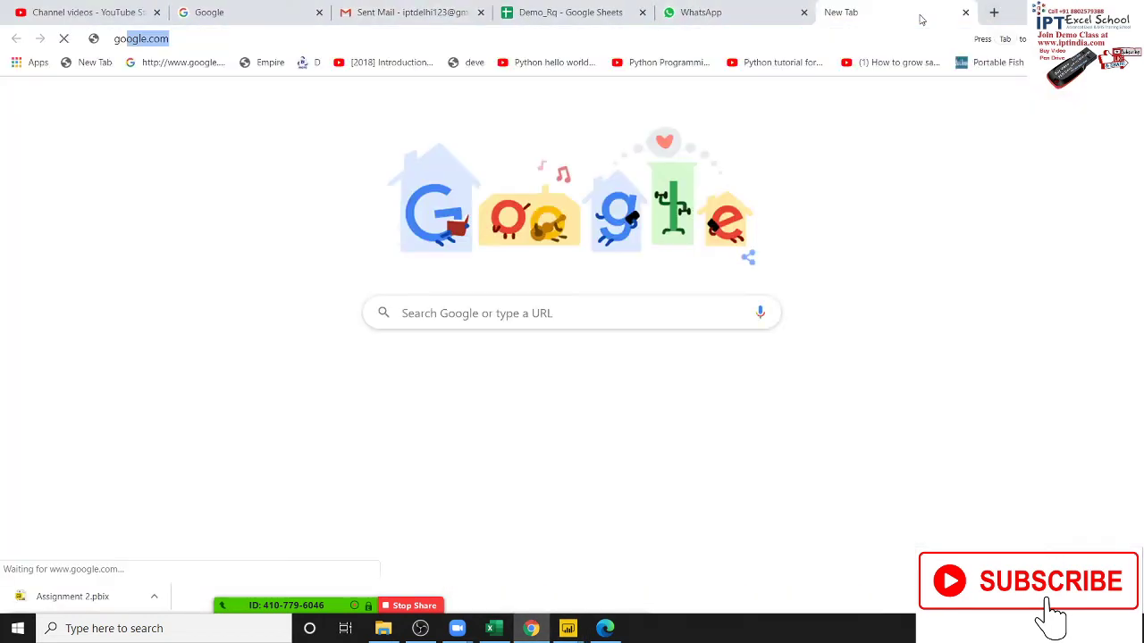
key("Return")
type("XL")
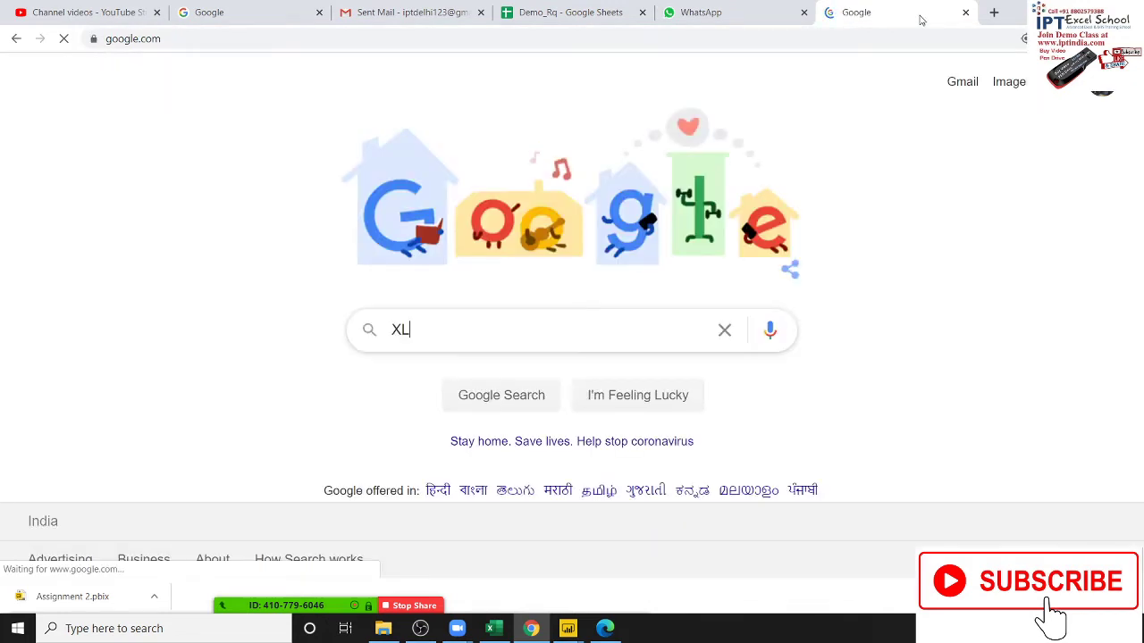
key("BackSpace")
key("BackSpace")
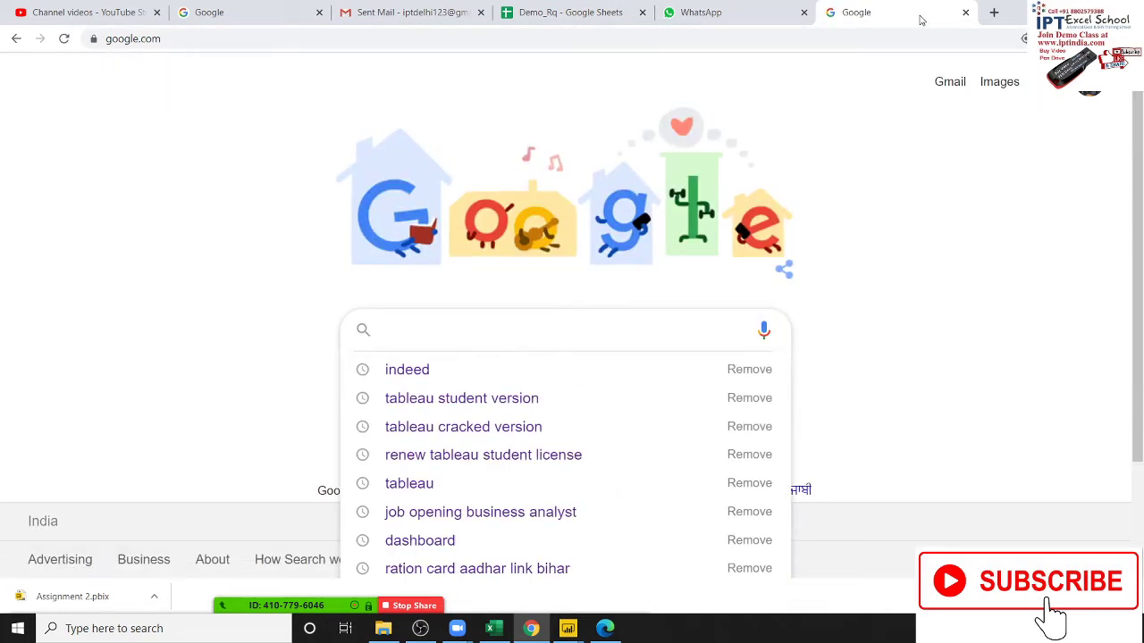
type("excel L")
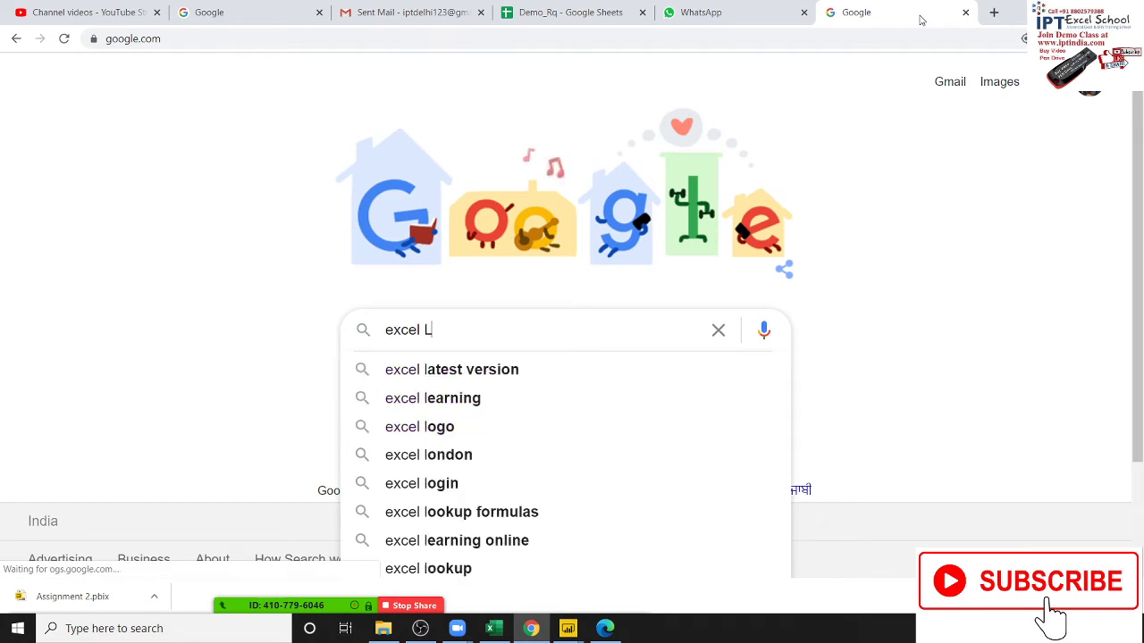
type("ogo")
key("Return")
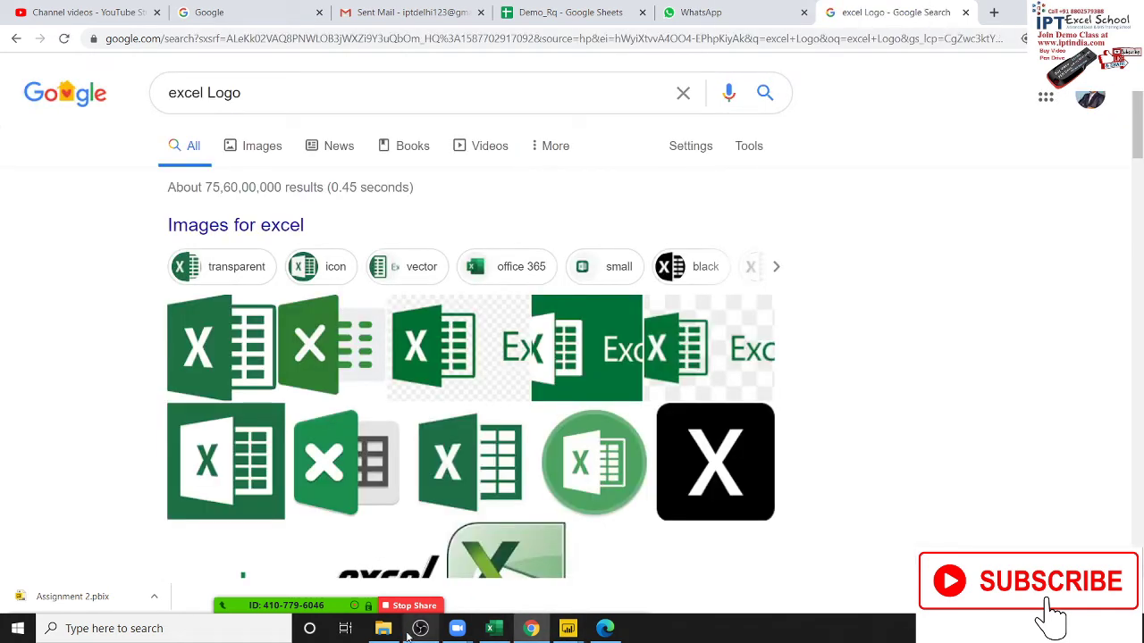
Open the Images results, preview the first 256 × 256 Excel logo, and copy it.
left_click(299, 596)
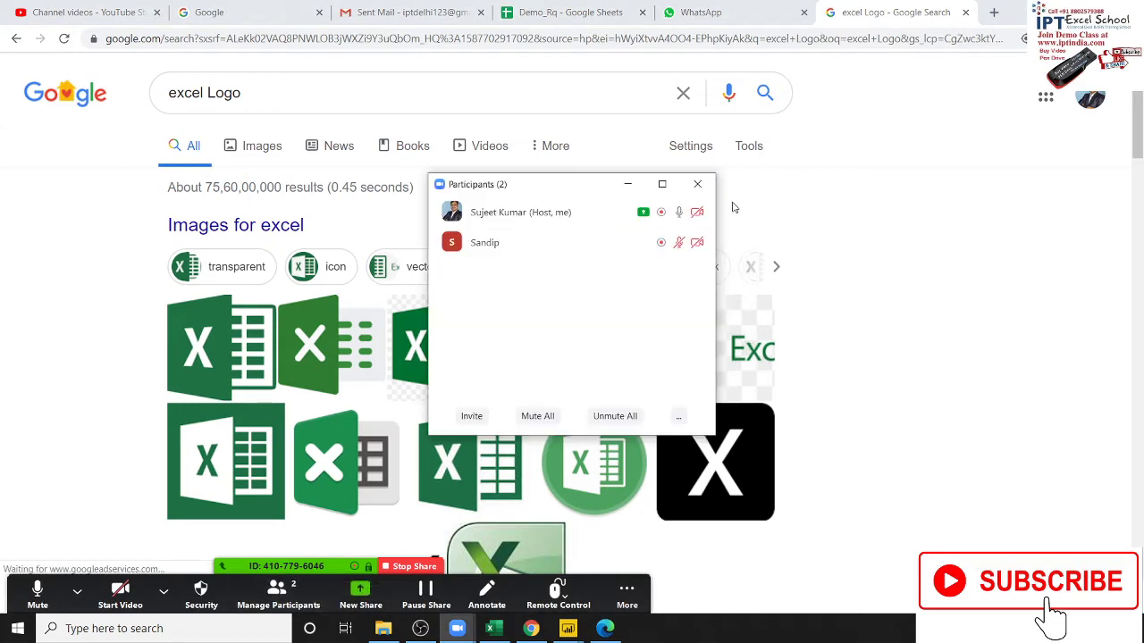
left_click(697, 184)
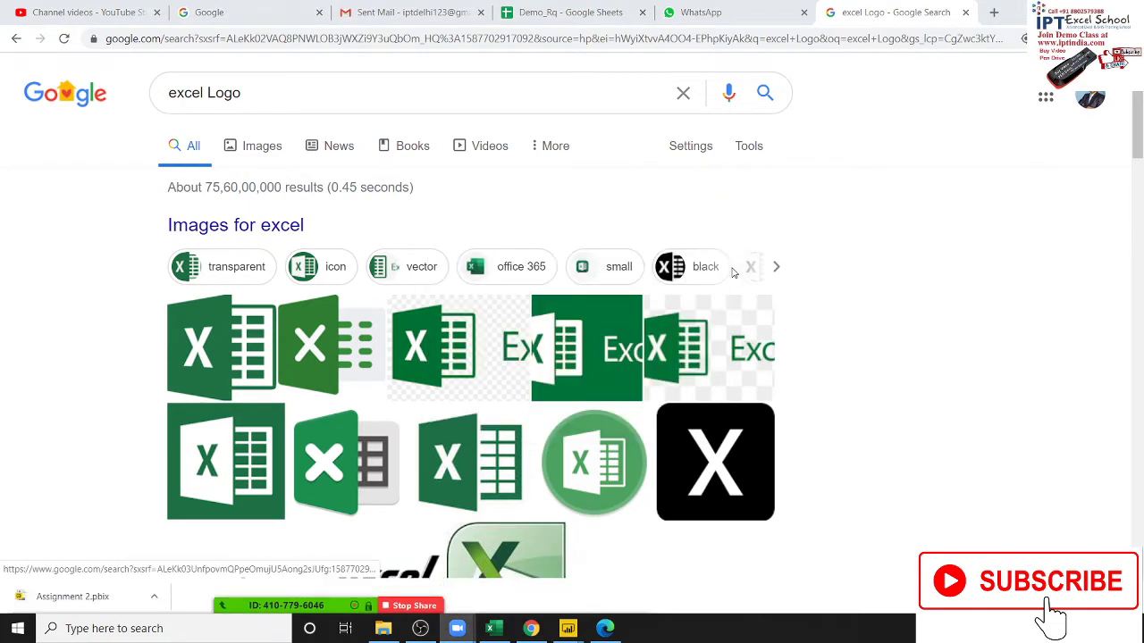
scroll(876, 459, "down", 1)
scroll(893, 485, "down", 1)
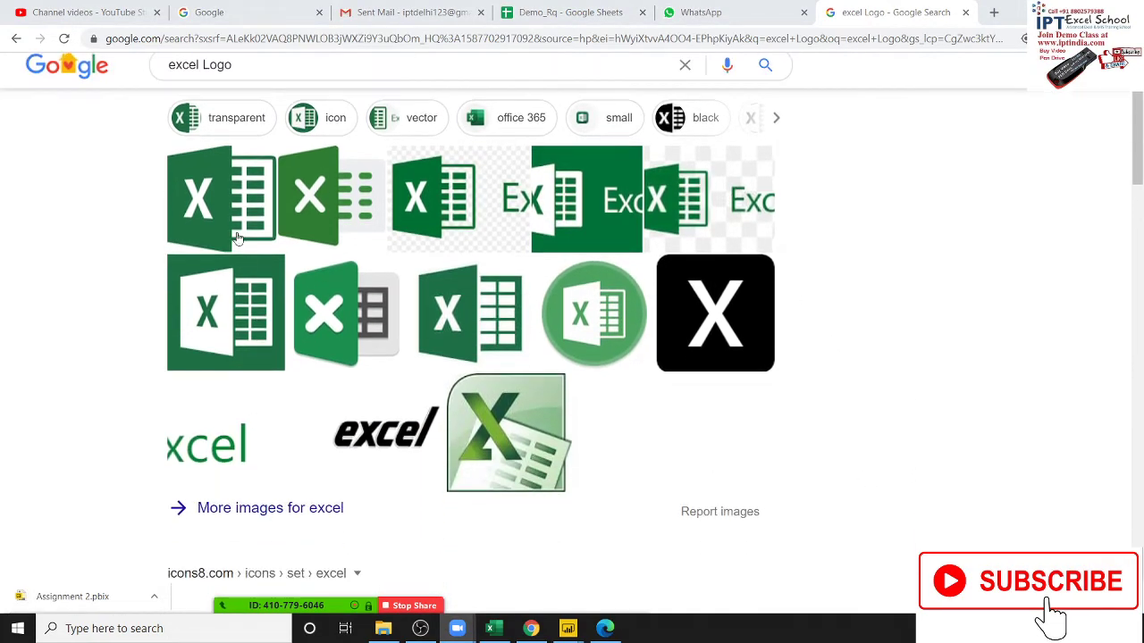
left_click(227, 314)
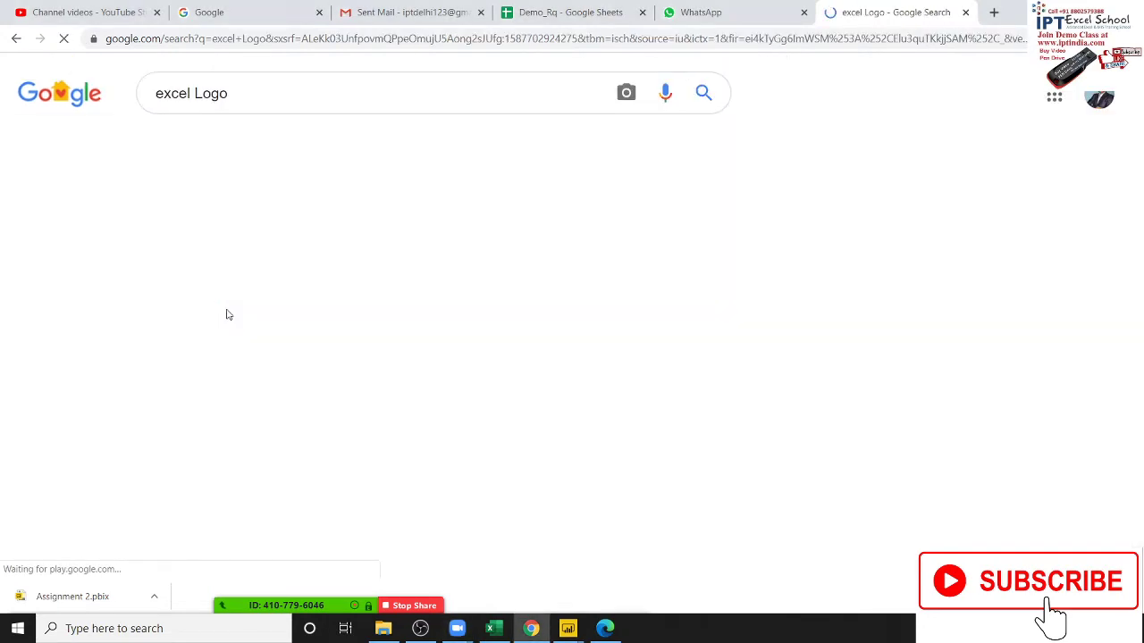
left_click(139, 362)
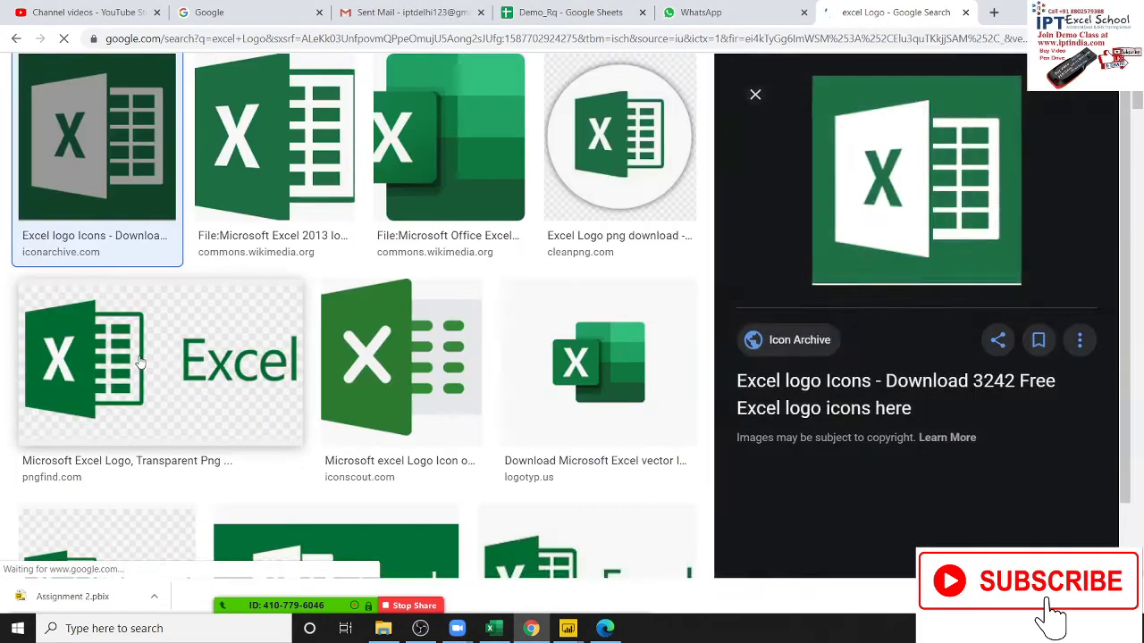
right_click(906, 236)
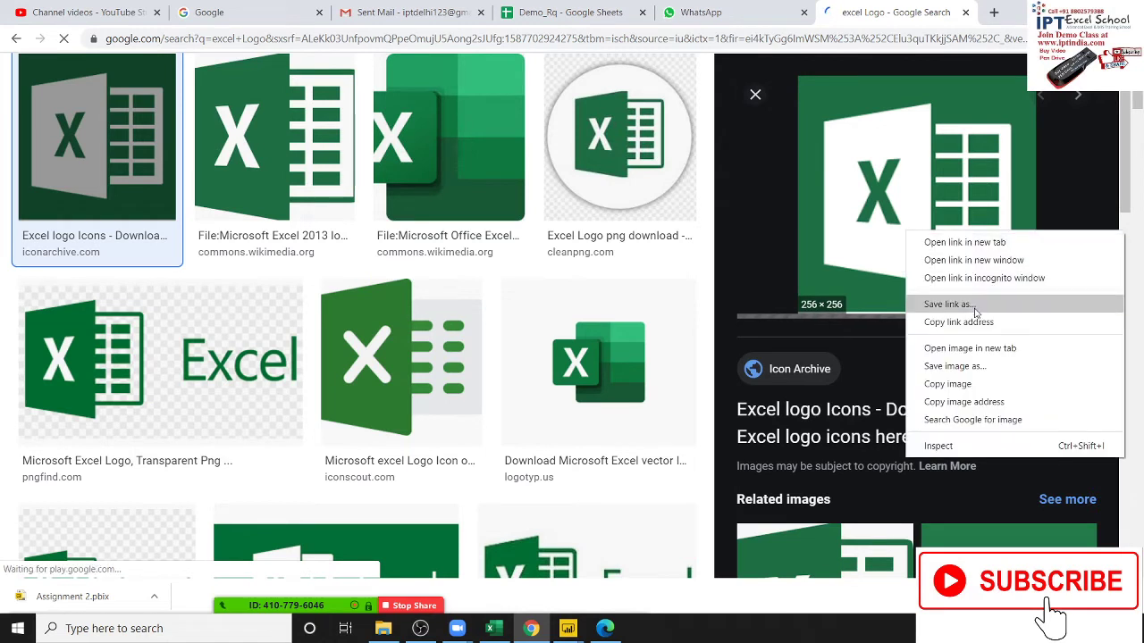
left_click(972, 386)
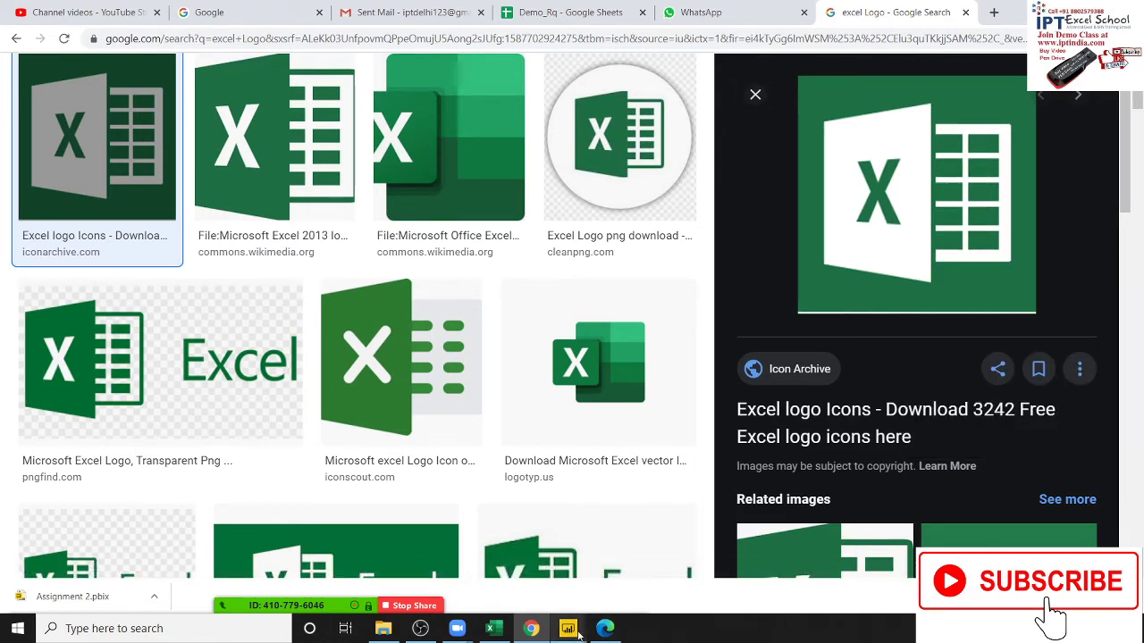
mouse_move(567, 628)
left_click(616, 594)
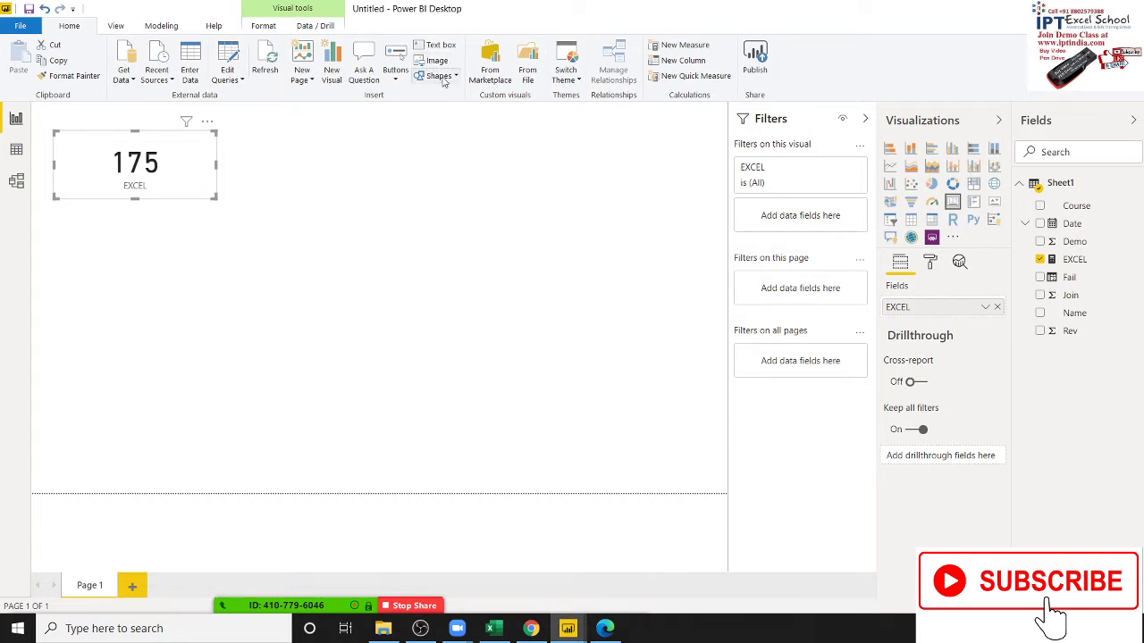
left_click(438, 45)
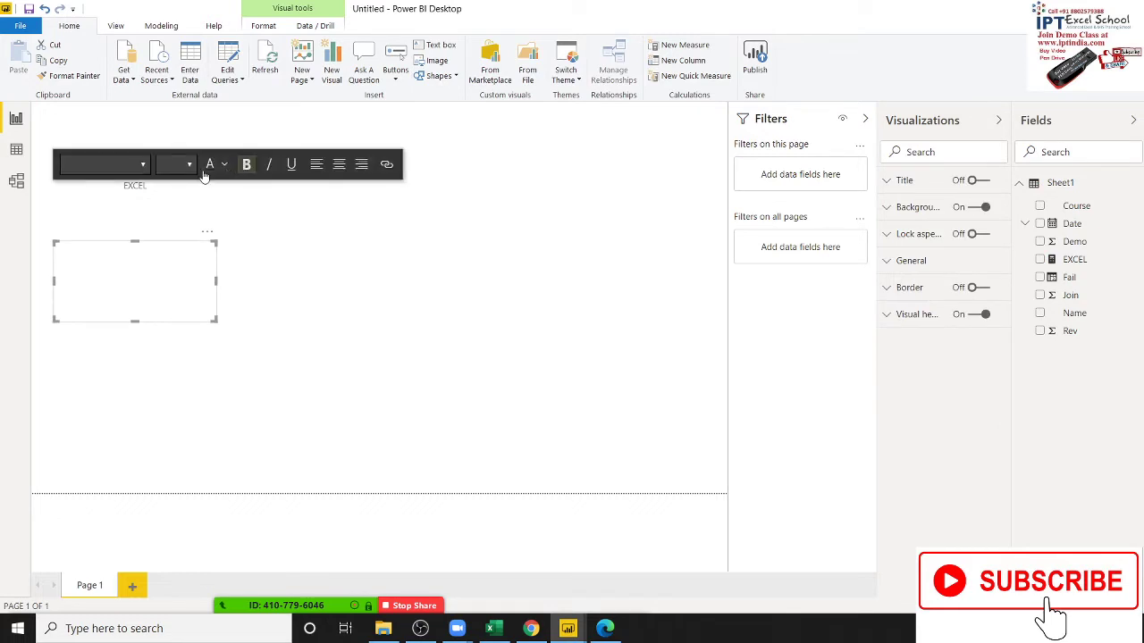
left_click(125, 274)
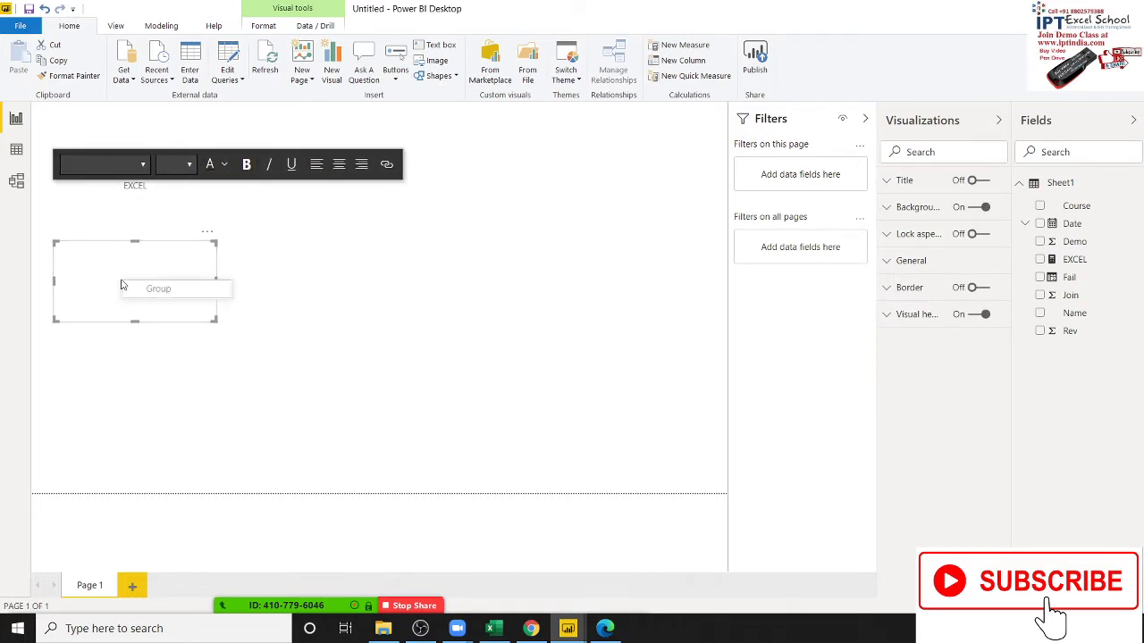
left_click(103, 263)
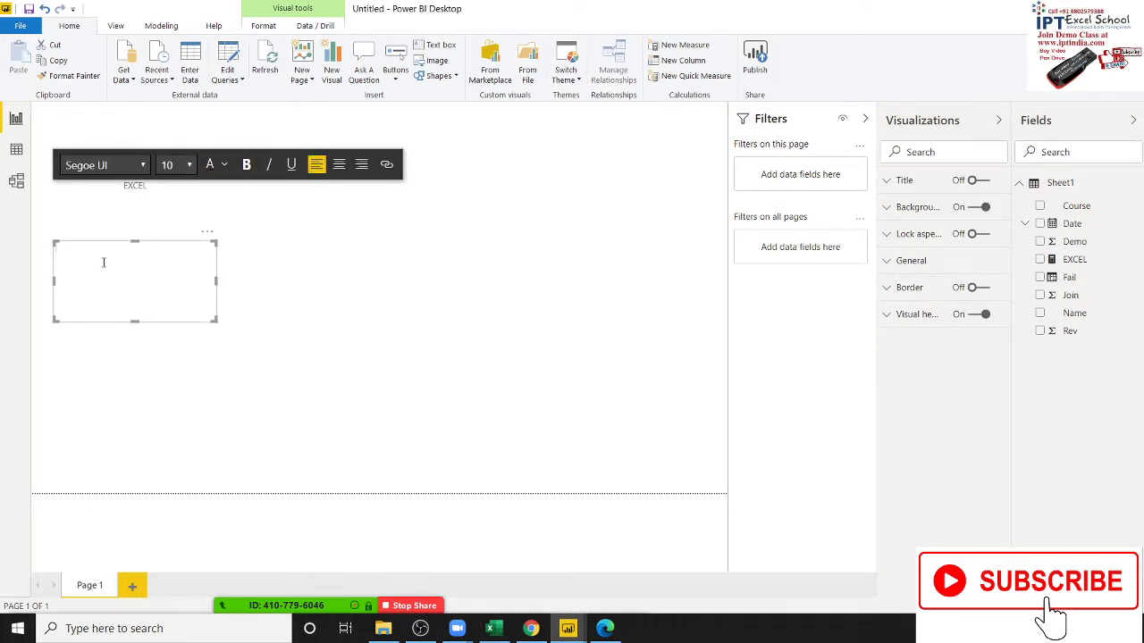
left_click(228, 281)
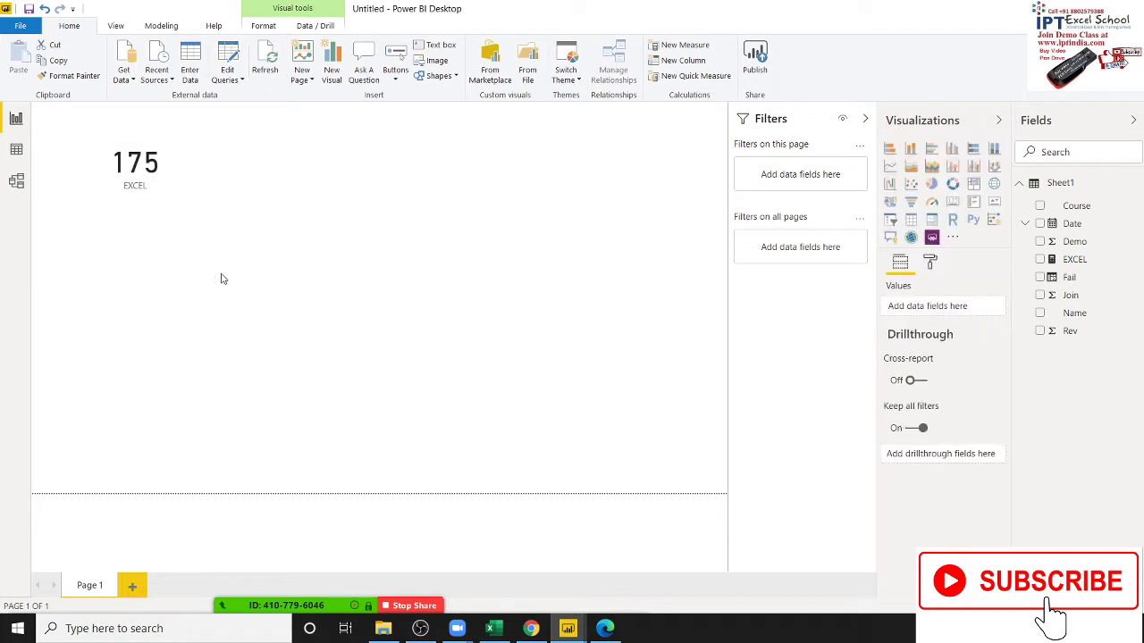
left_click(145, 246)
key("Delete")
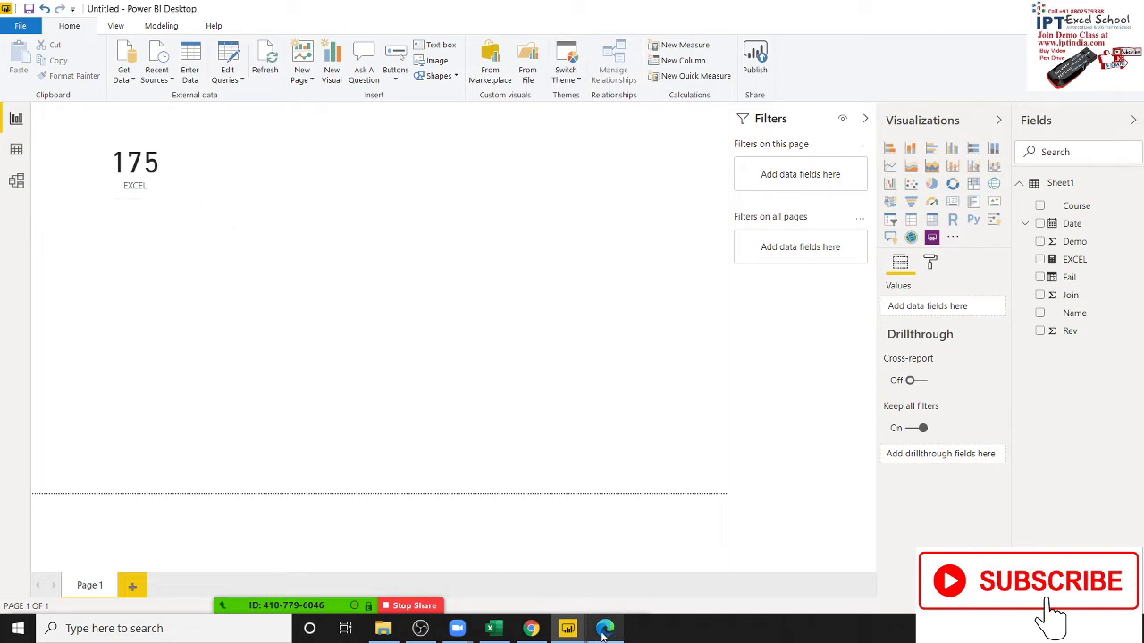
Save the Excel logo preview as XL.png in Pictures, then go back to Power BI.
left_click(531, 628)
right_click(1008, 166)
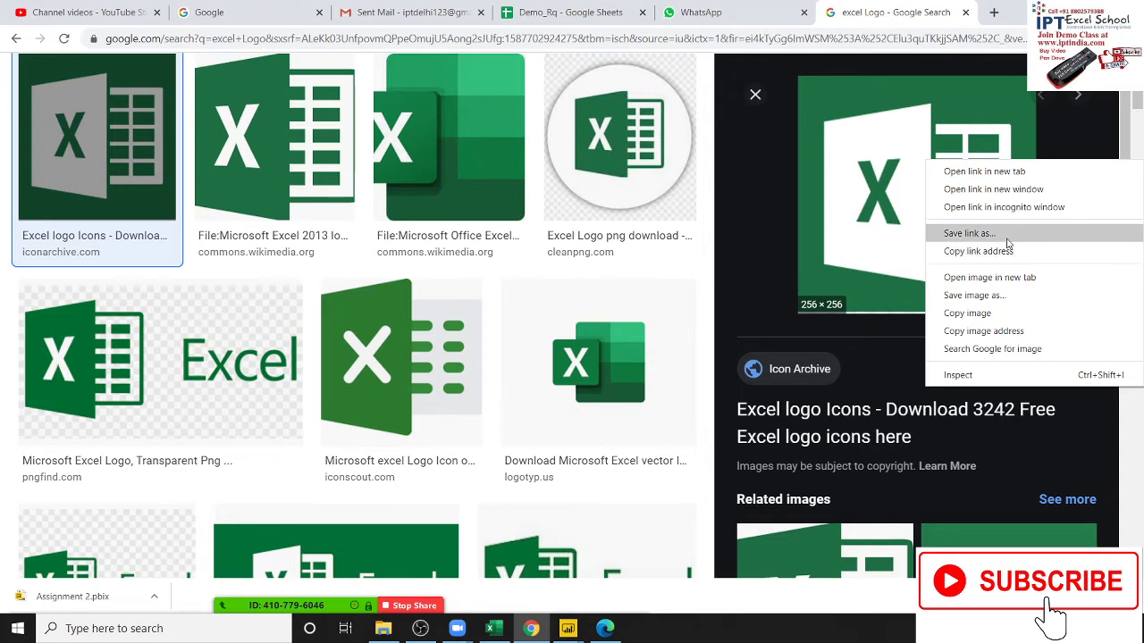
left_click(996, 296)
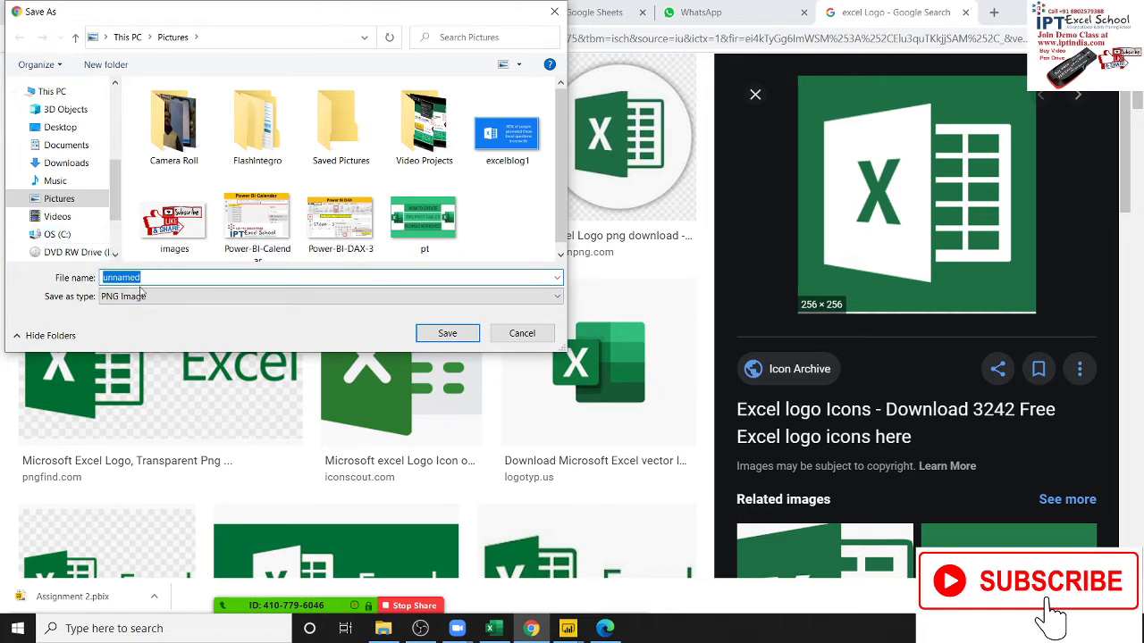
type("XL")
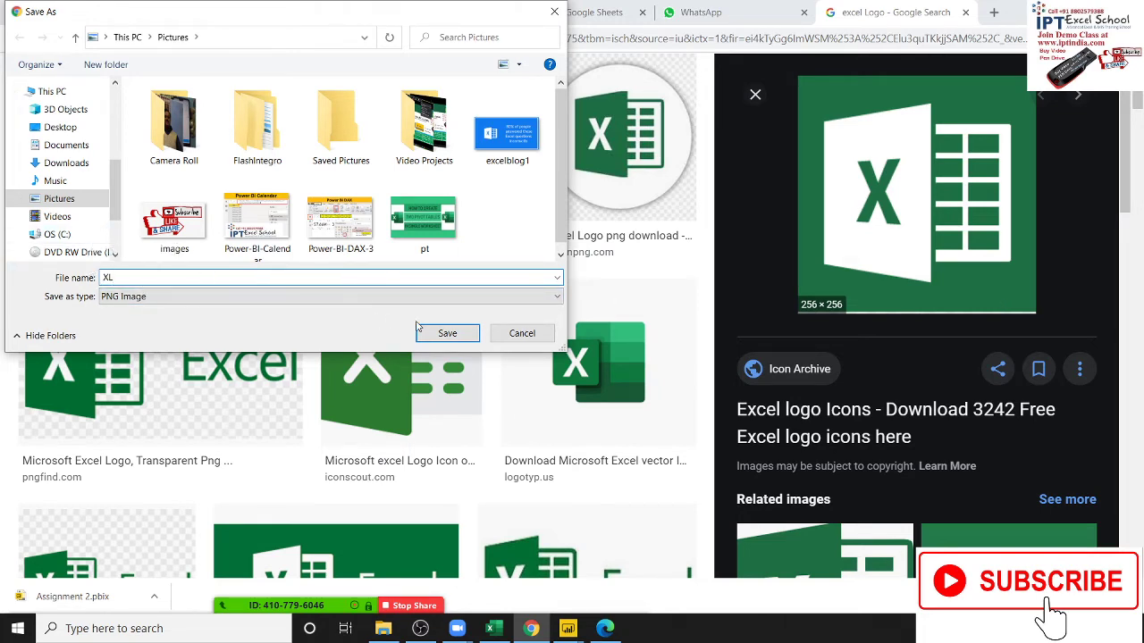
left_click(442, 333)
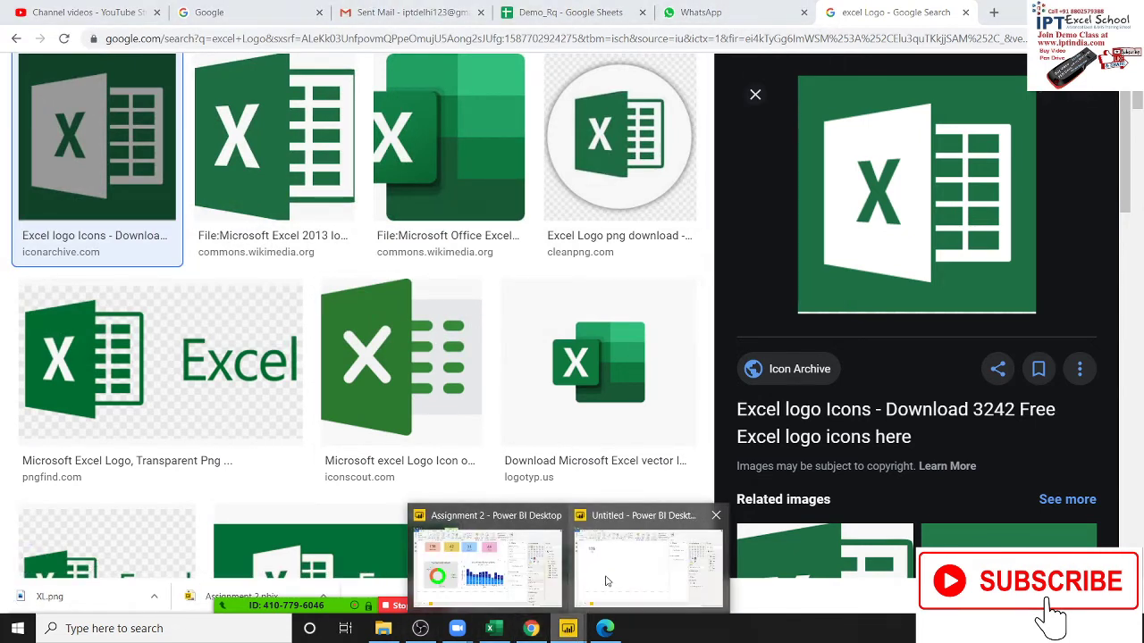
left_click(606, 582)
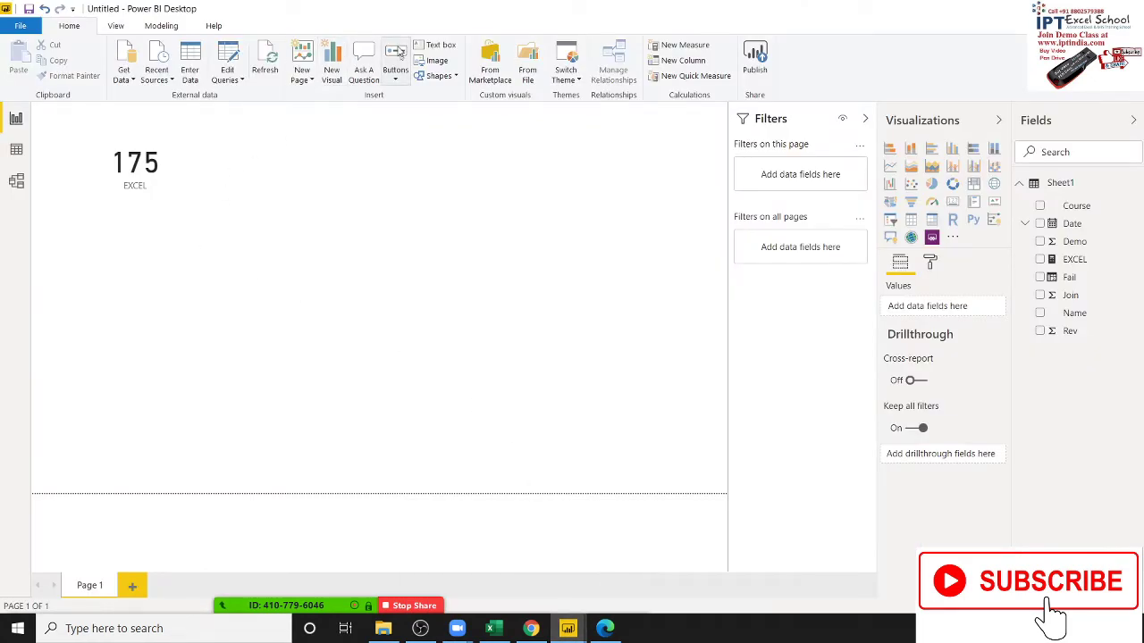
Insert the XL image from the Pictures folder onto Page 1 via Home > Image.
left_click(436, 62)
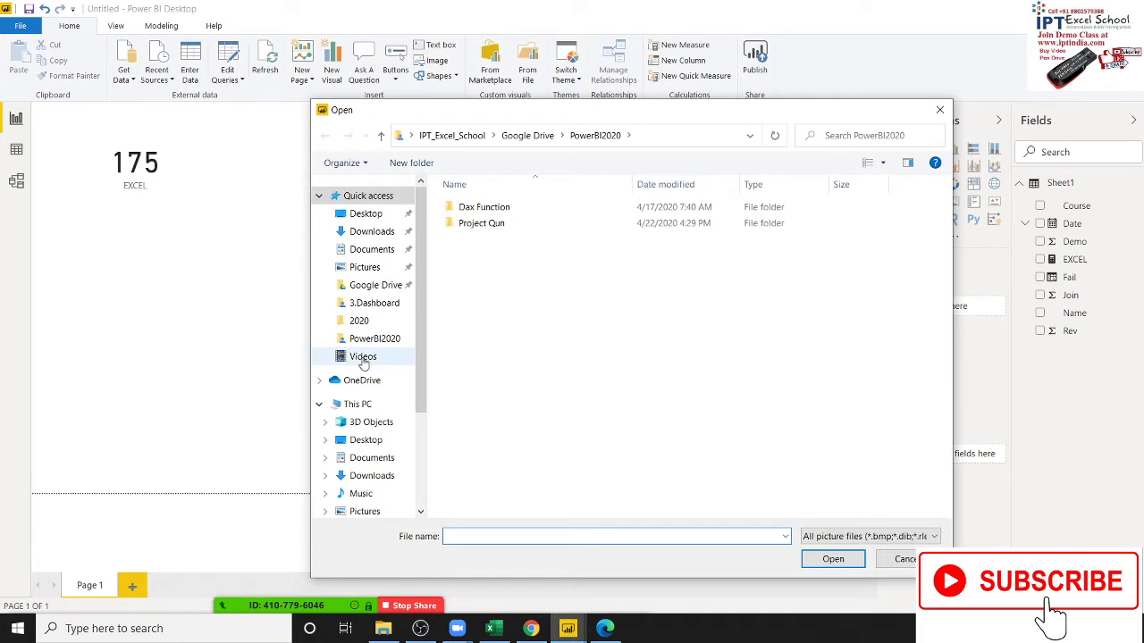
left_click(363, 357)
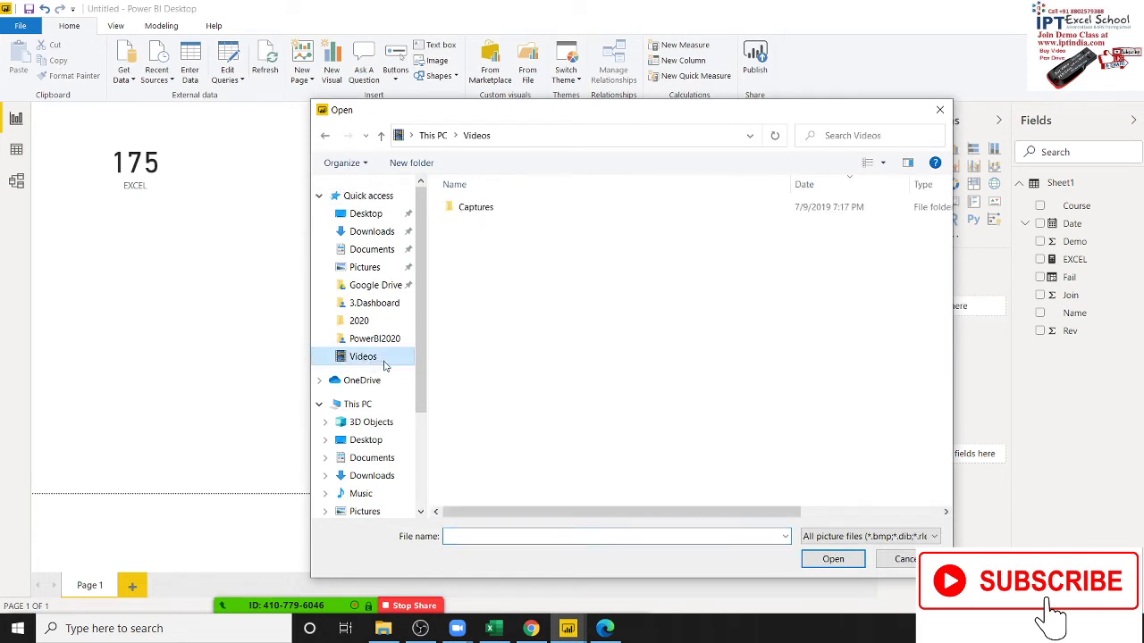
left_click(366, 268)
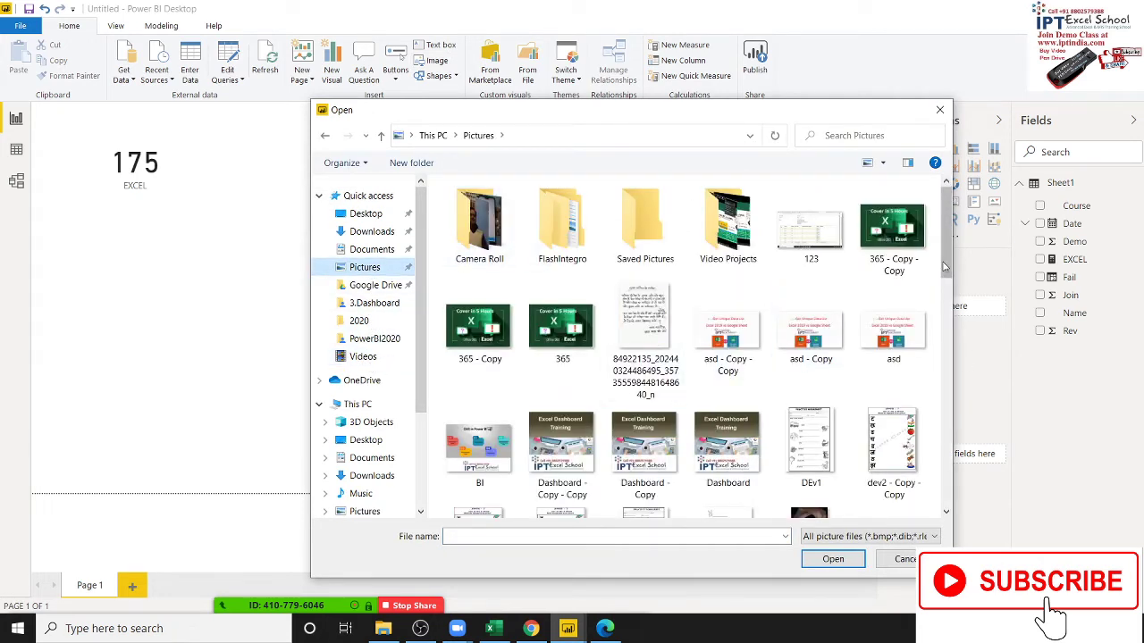
left_click_drag(943, 266, 949, 333)
key("alt+u")
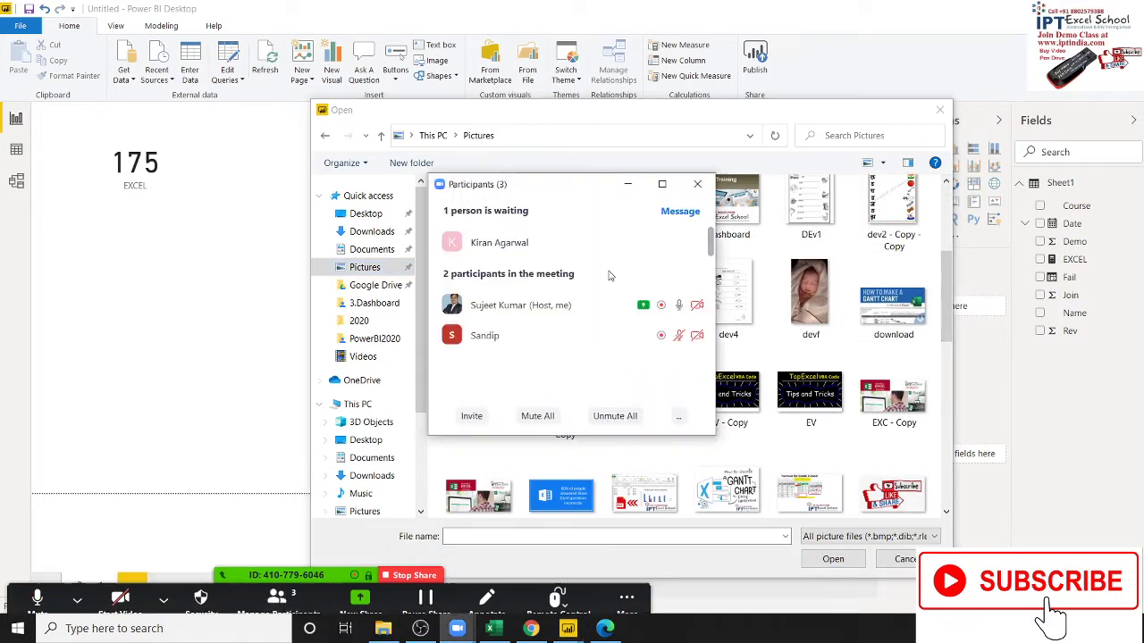
left_click(697, 184)
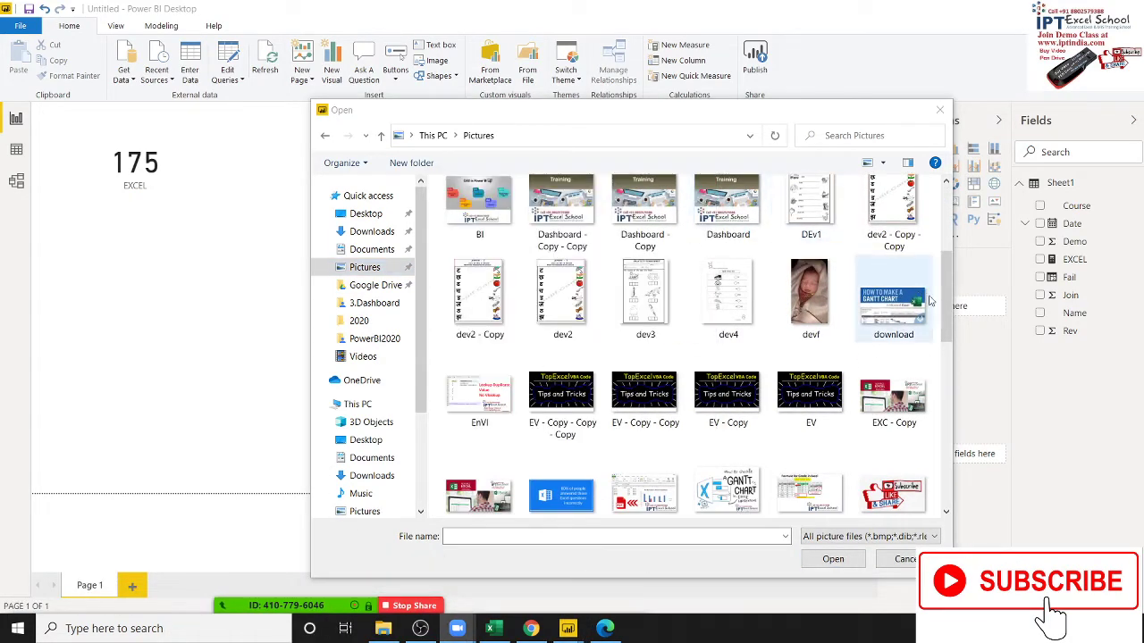
left_click_drag(947, 302, 964, 456)
double_click(481, 494)
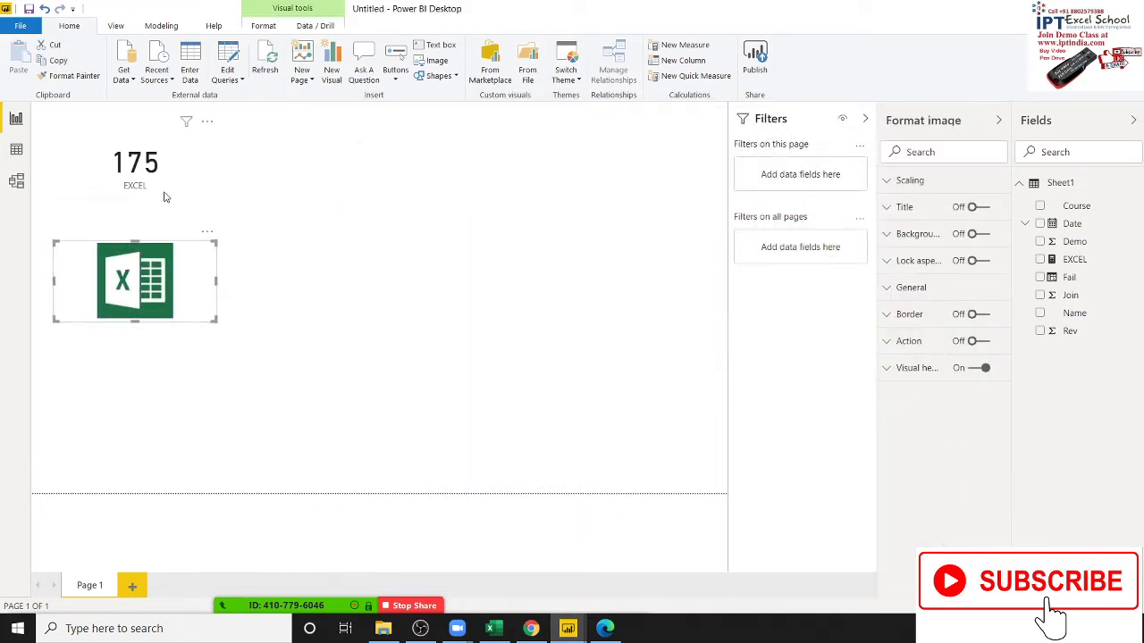
Shrink the Excel logo and position it just left of the slightly widened 175 card.
left_click_drag(188, 198, 242, 204)
left_click(189, 298)
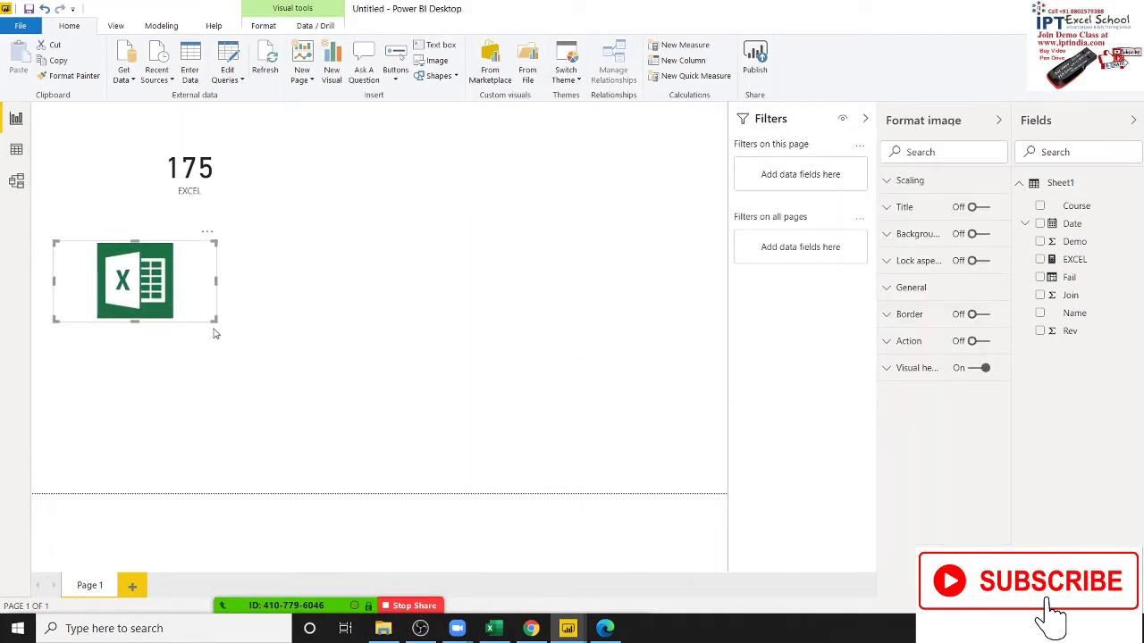
mouse_move(215, 322)
left_mouse_down()
mouse_move(153, 290)
mouse_move(117, 208)
mouse_move(117, 173)
left_mouse_up()
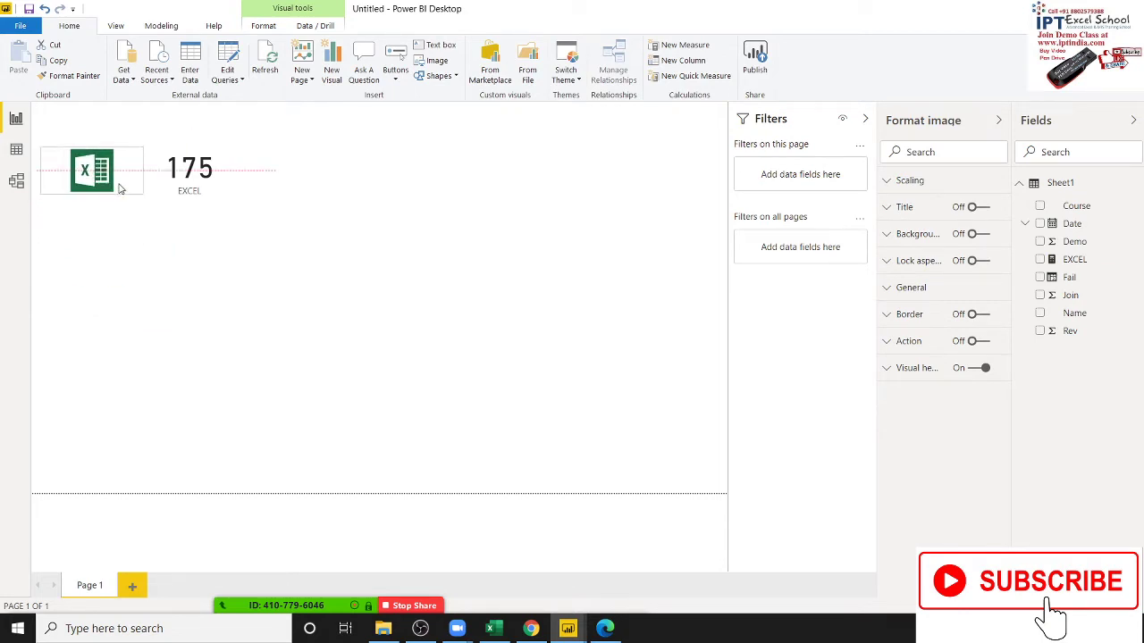
left_click(202, 180)
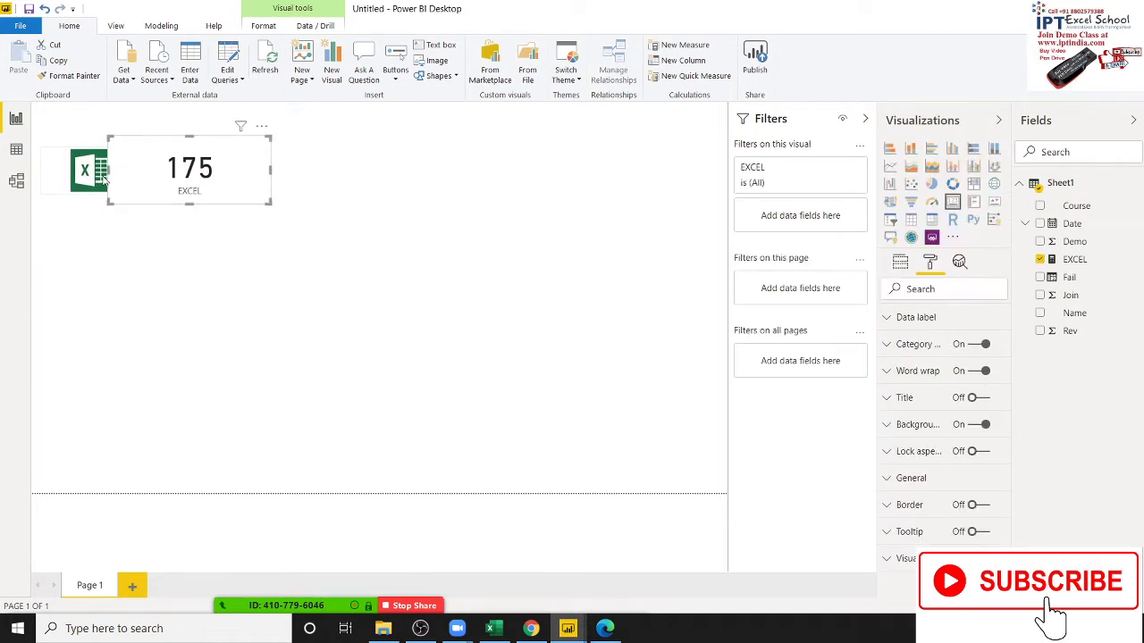
left_click(62, 178)
left_click_drag(76, 176, 123, 176)
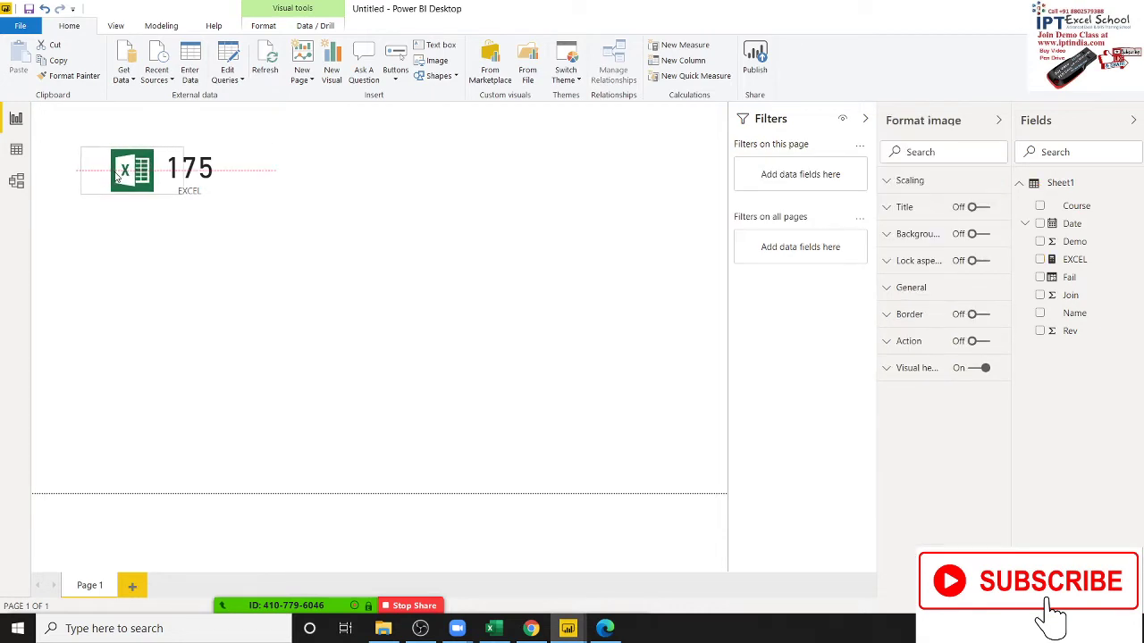
left_click(136, 239)
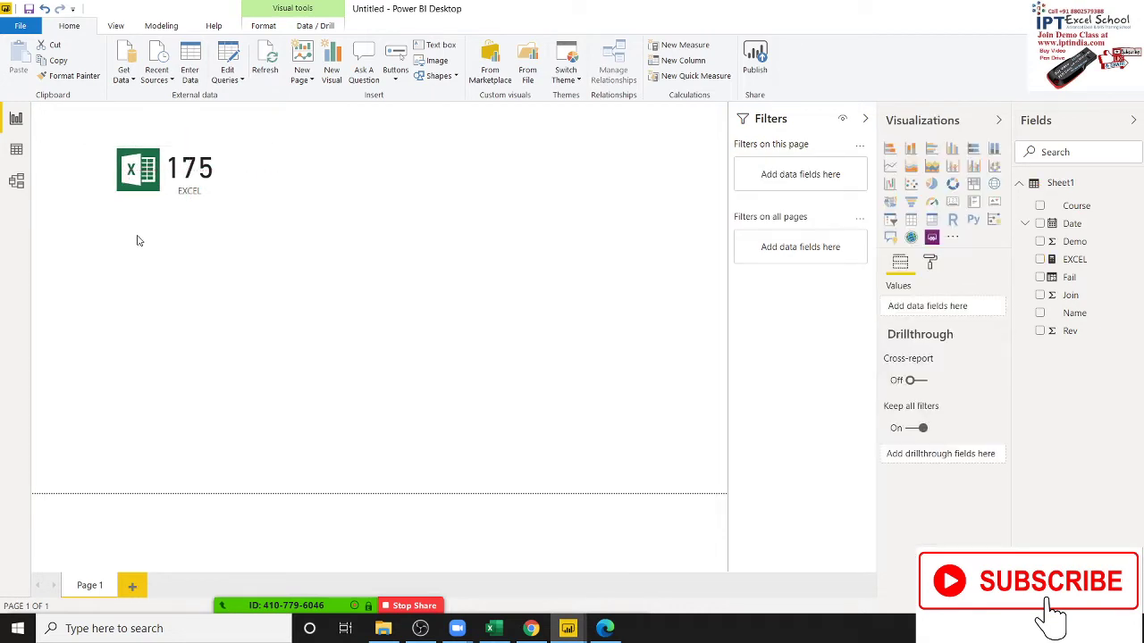
left_click(230, 184)
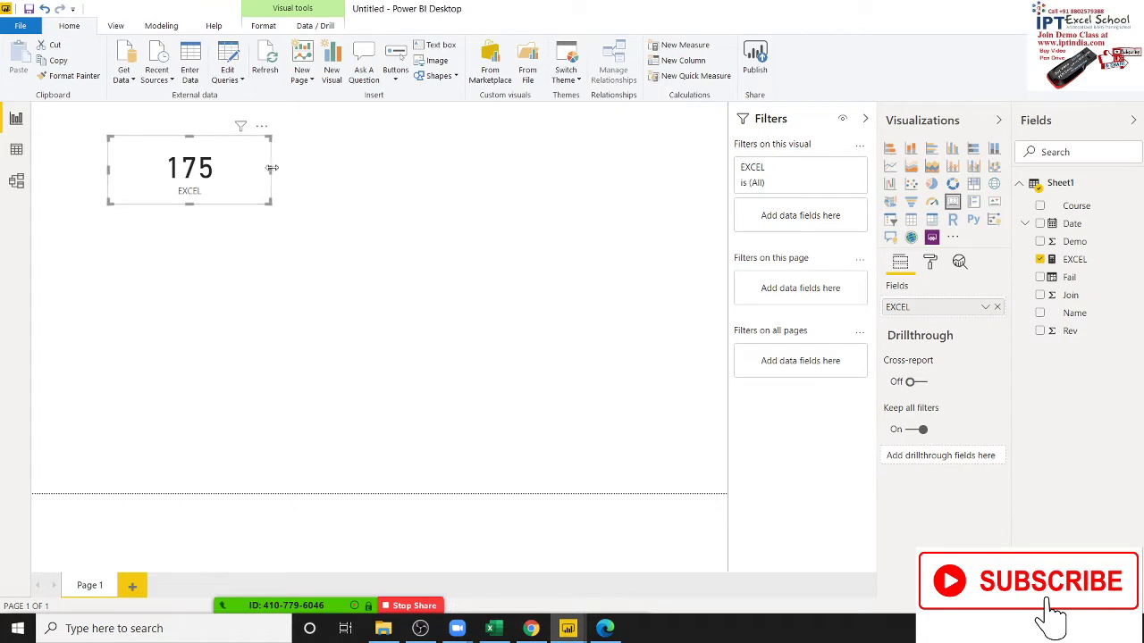
left_click_drag(270, 170, 278, 171)
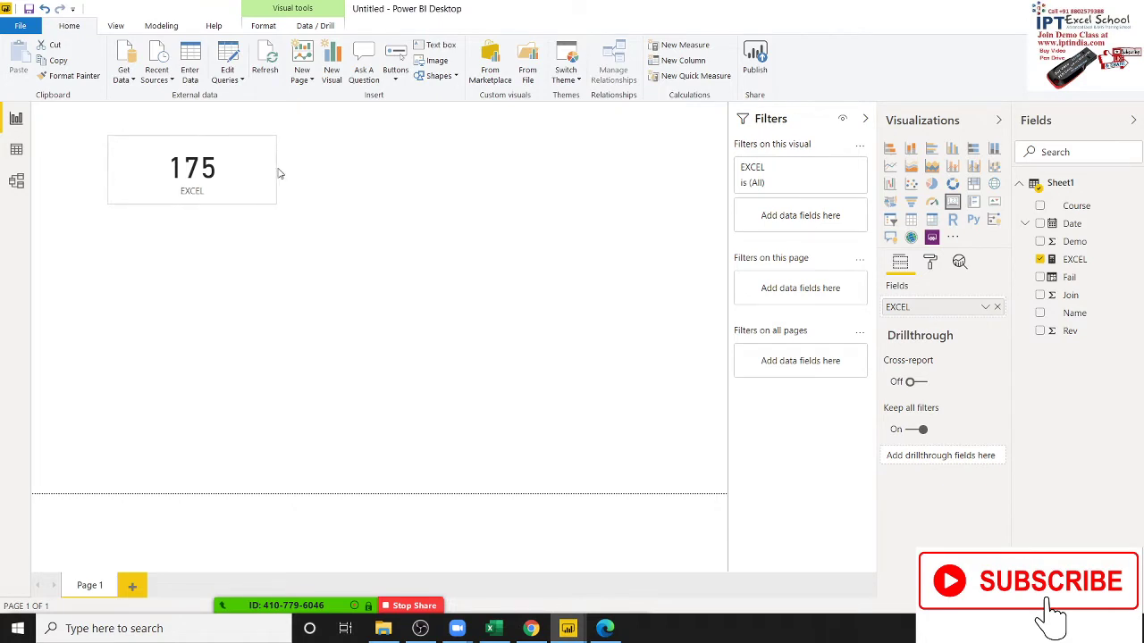
left_click(202, 241)
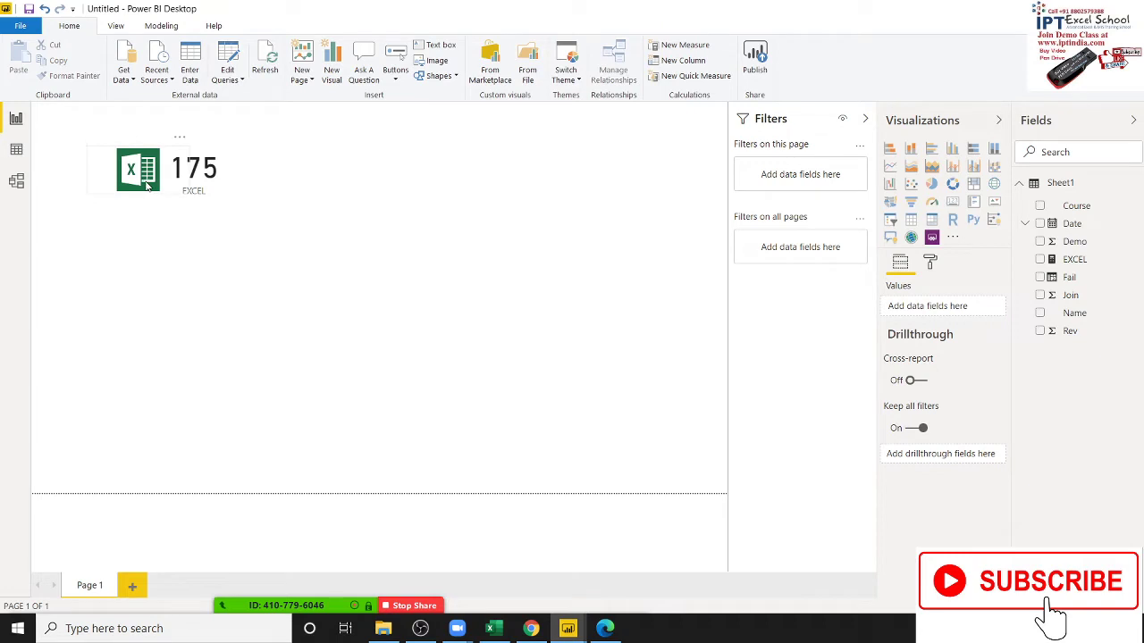
Group the Excel logo with the 175 card and shift the group left.
left_click(149, 185)
left_click(206, 192, "ctrl")
right_click(206, 190)
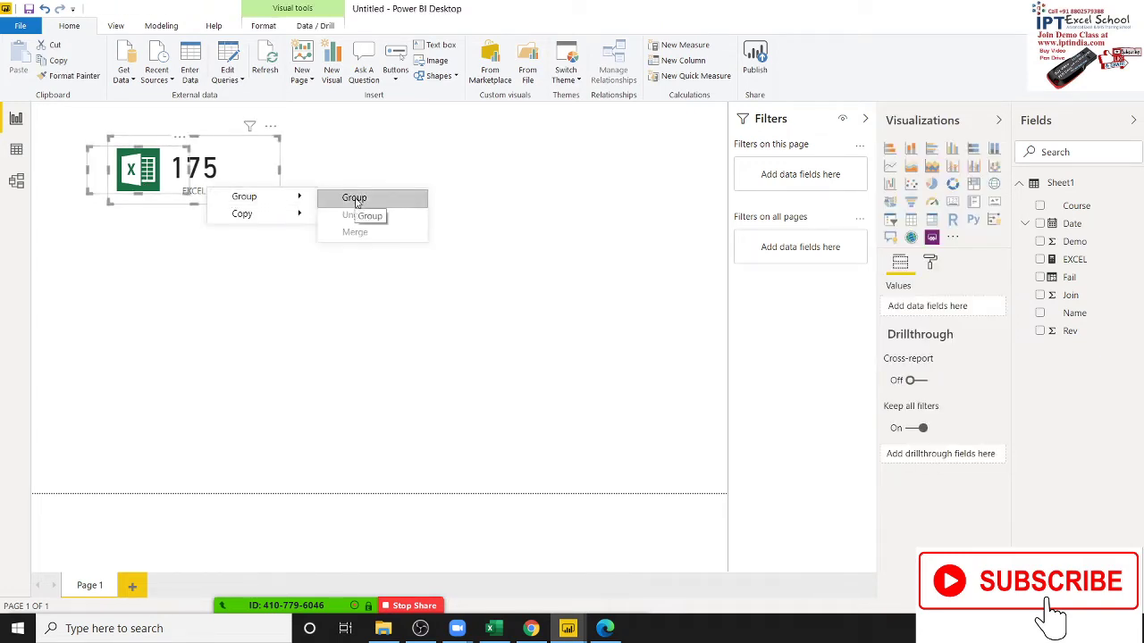
left_click(355, 200)
left_click(192, 273)
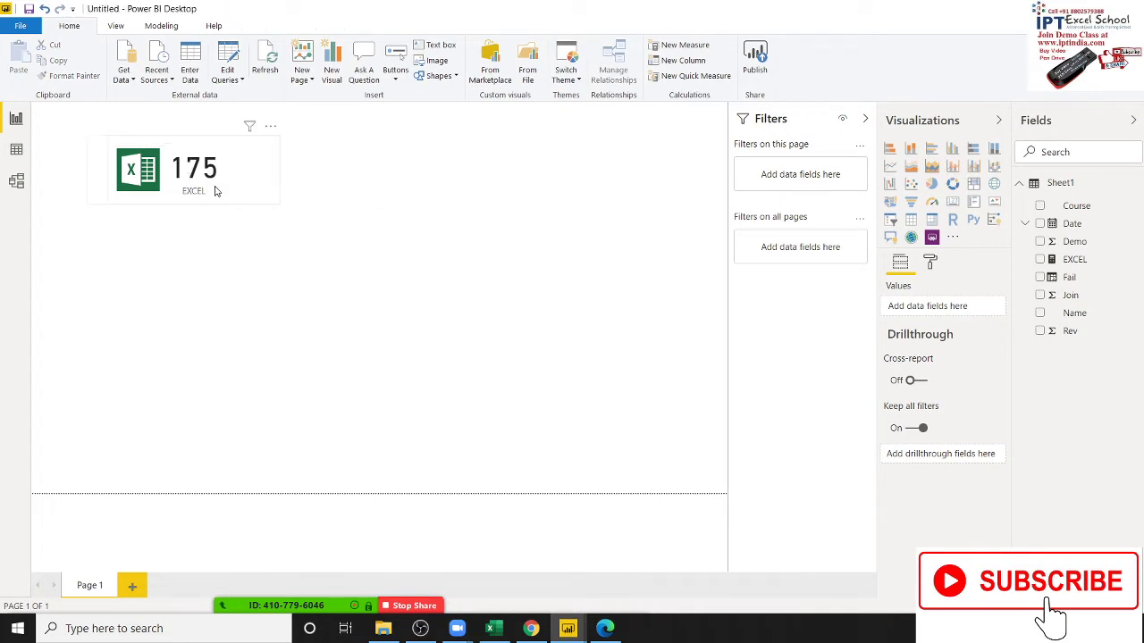
left_click_drag(221, 190, 218, 190)
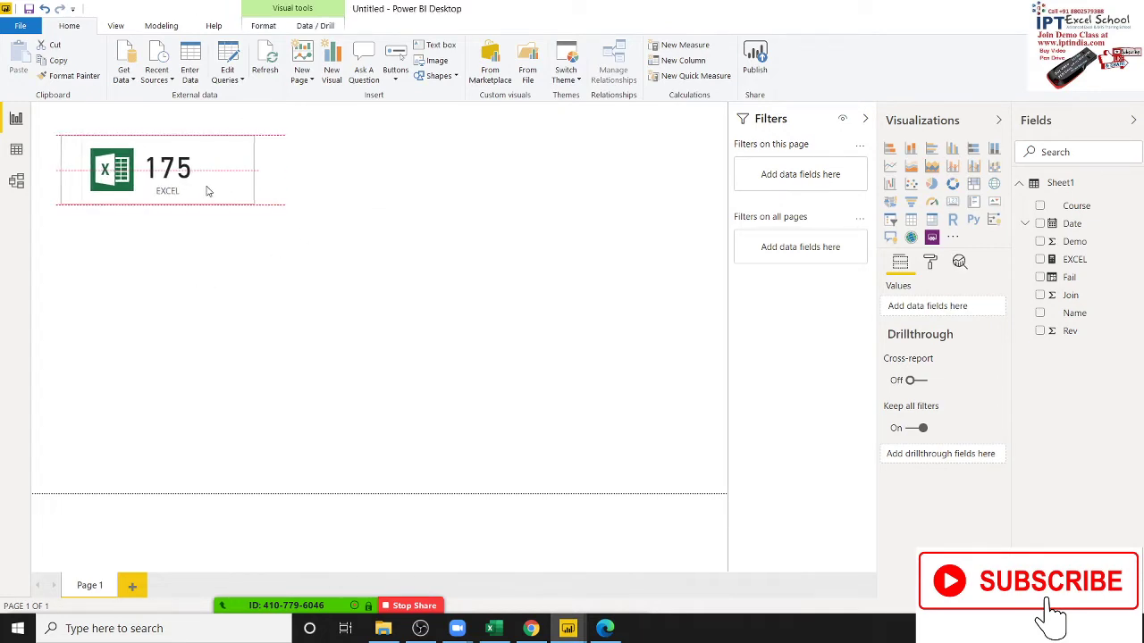
left_click(179, 192)
left_click(199, 245)
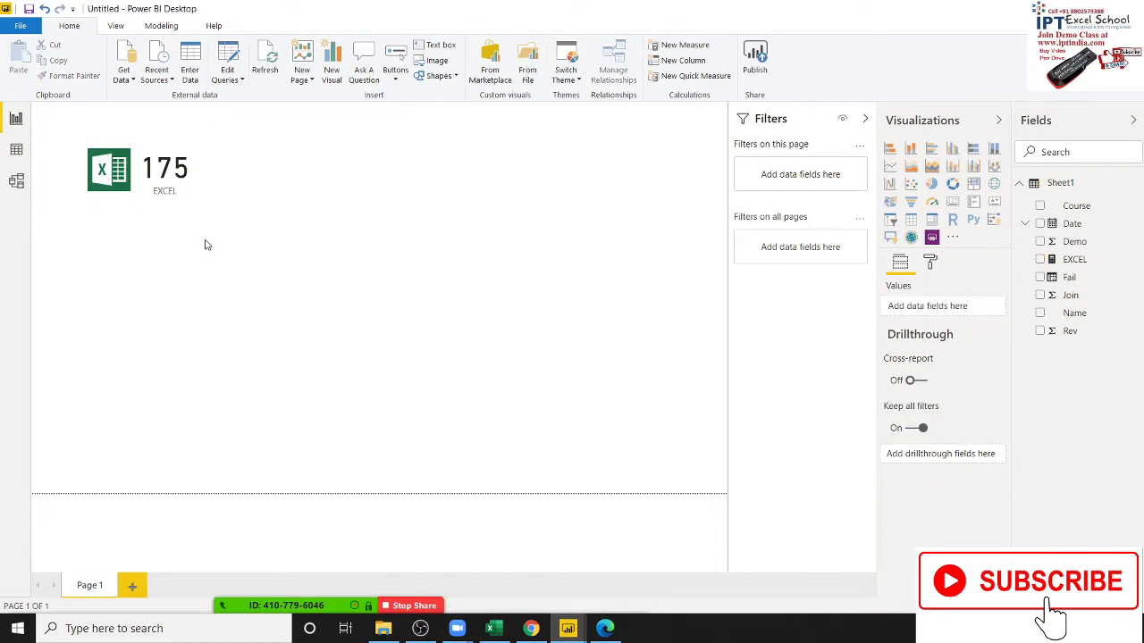
key("alt+Tab")
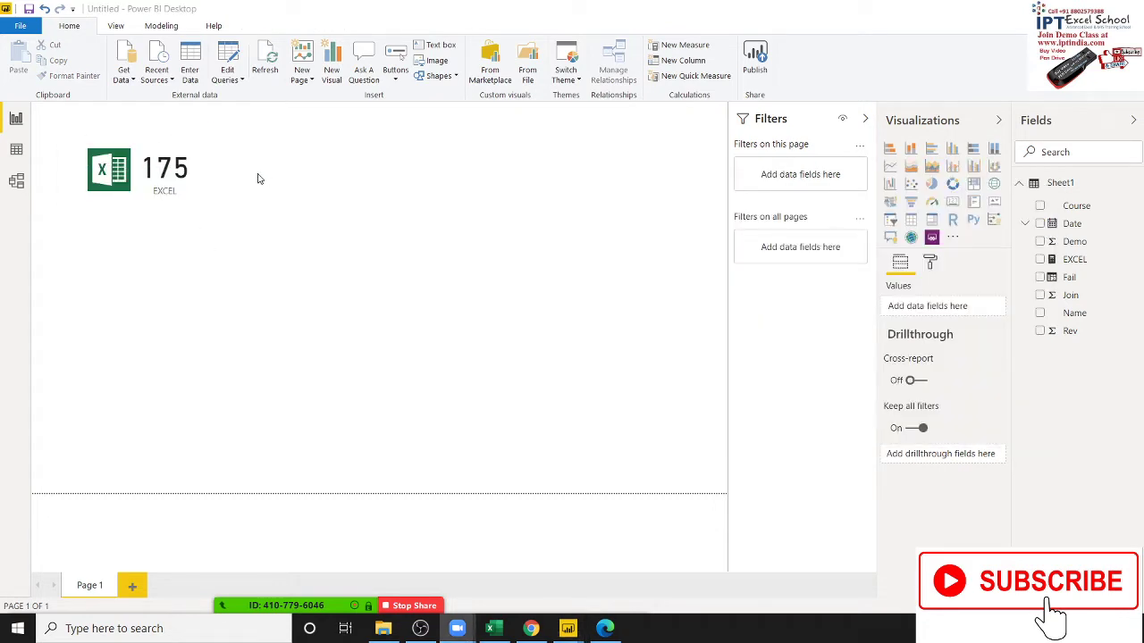
left_click(246, 173)
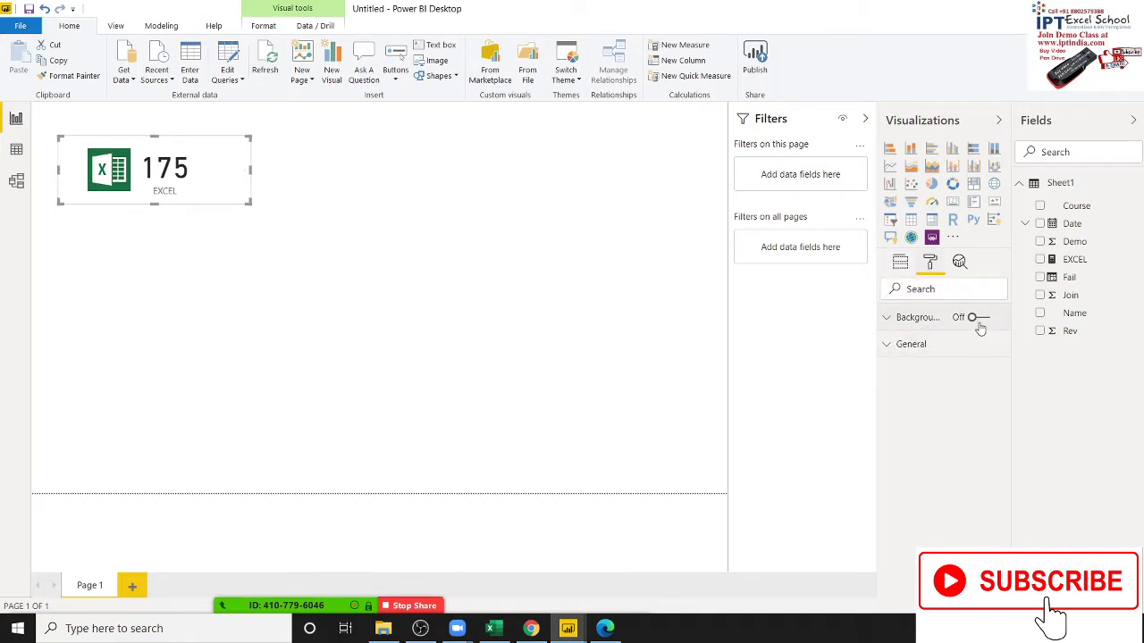
Turn on the EXCEL card's background and set it to blue.
left_click(929, 351)
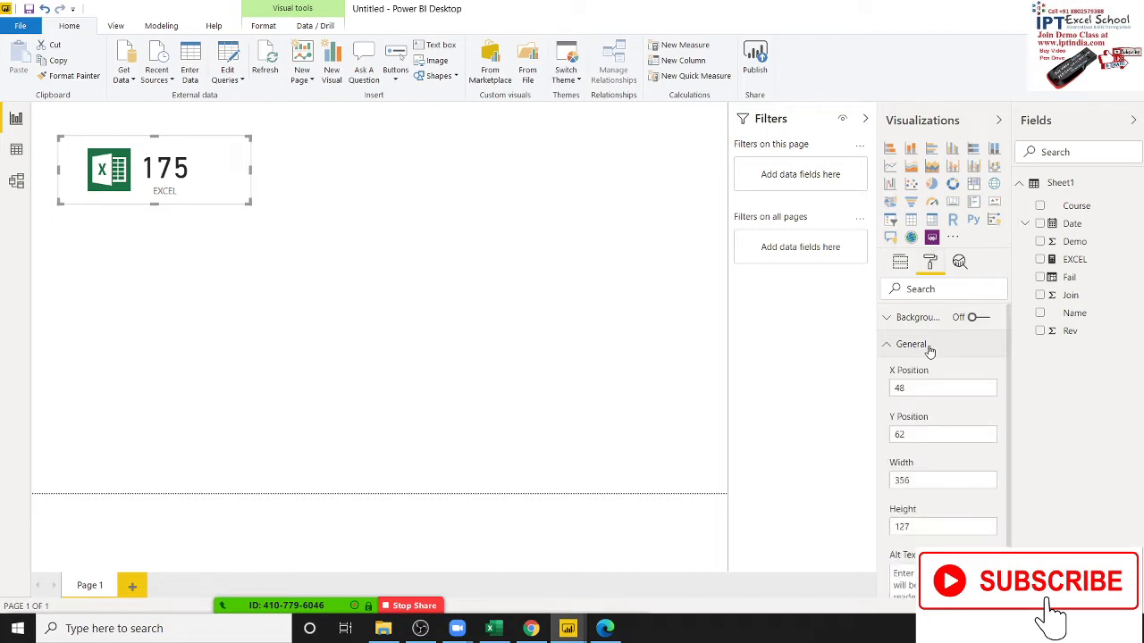
left_click(929, 349)
left_click(926, 320)
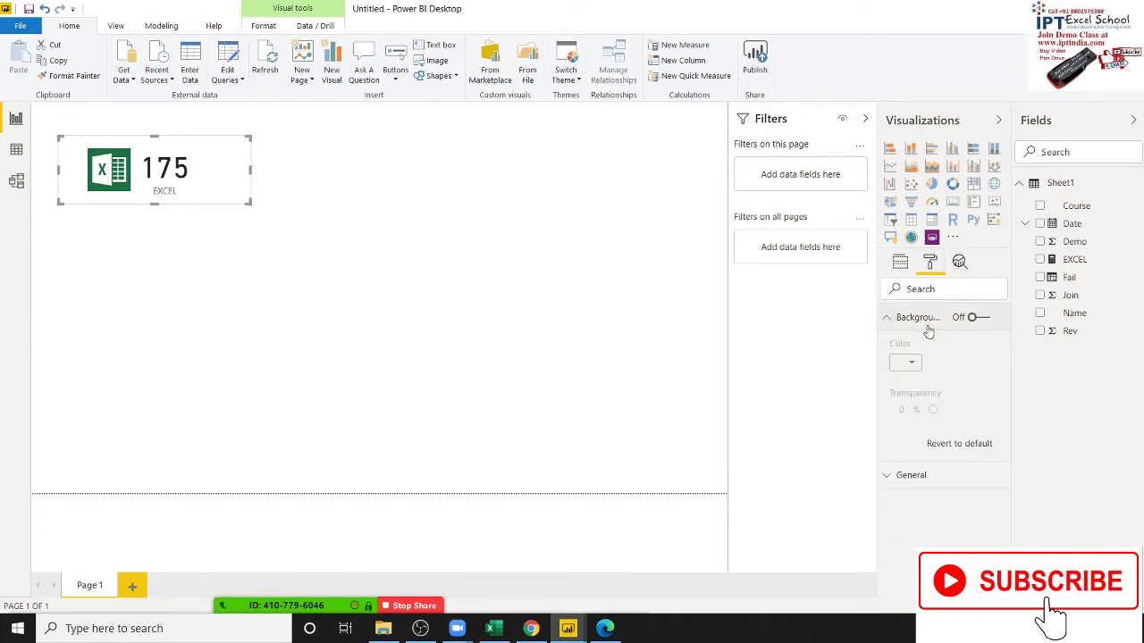
left_click(983, 319)
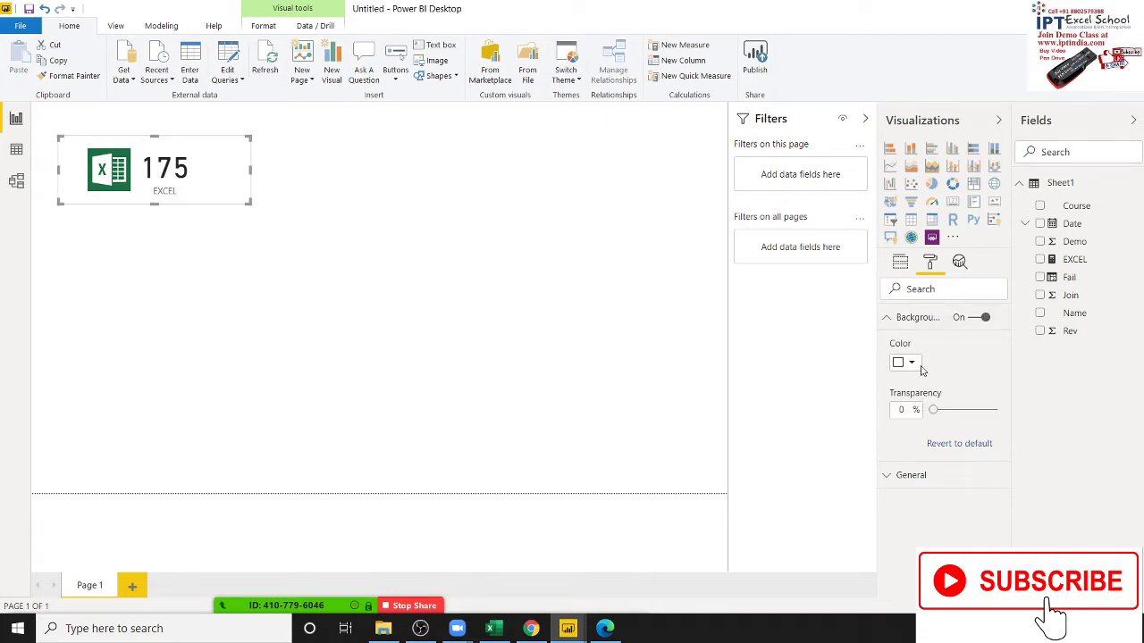
left_click(911, 362)
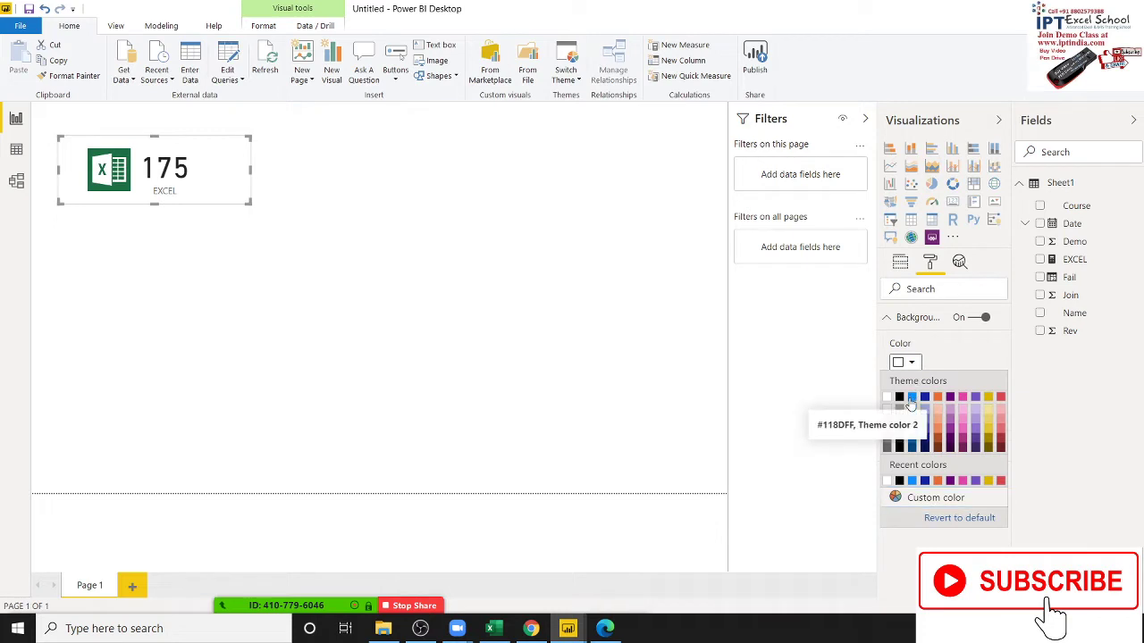
left_click(911, 397)
left_click(255, 275)
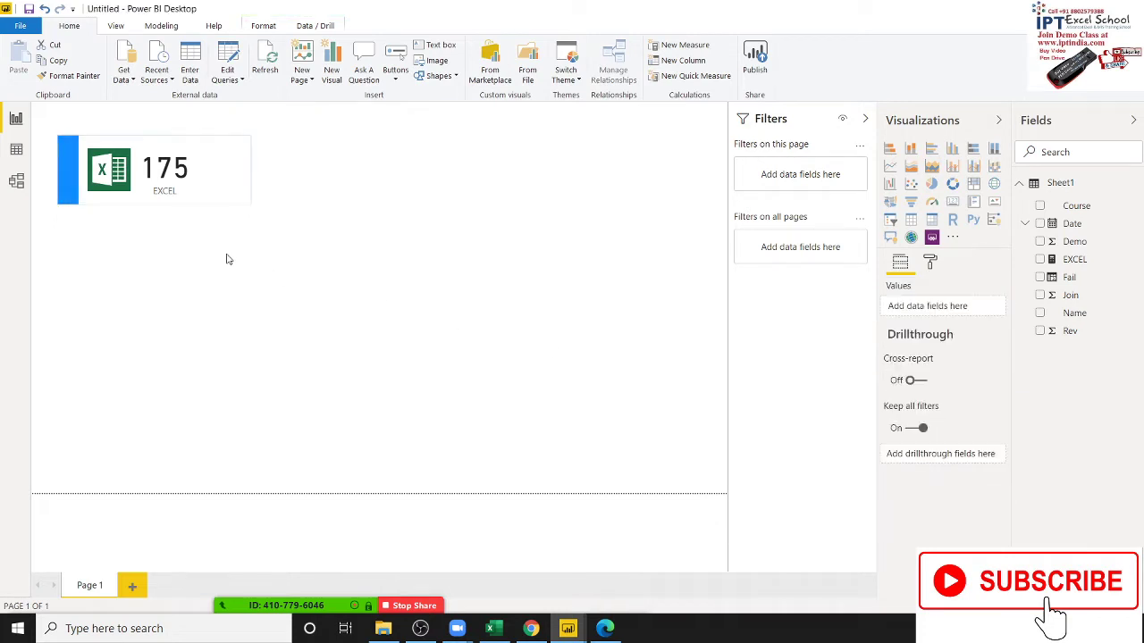
Adjust the EXCEL card's width so the 175 figure sits clear of the logo.
left_click(175, 176)
left_click(196, 220)
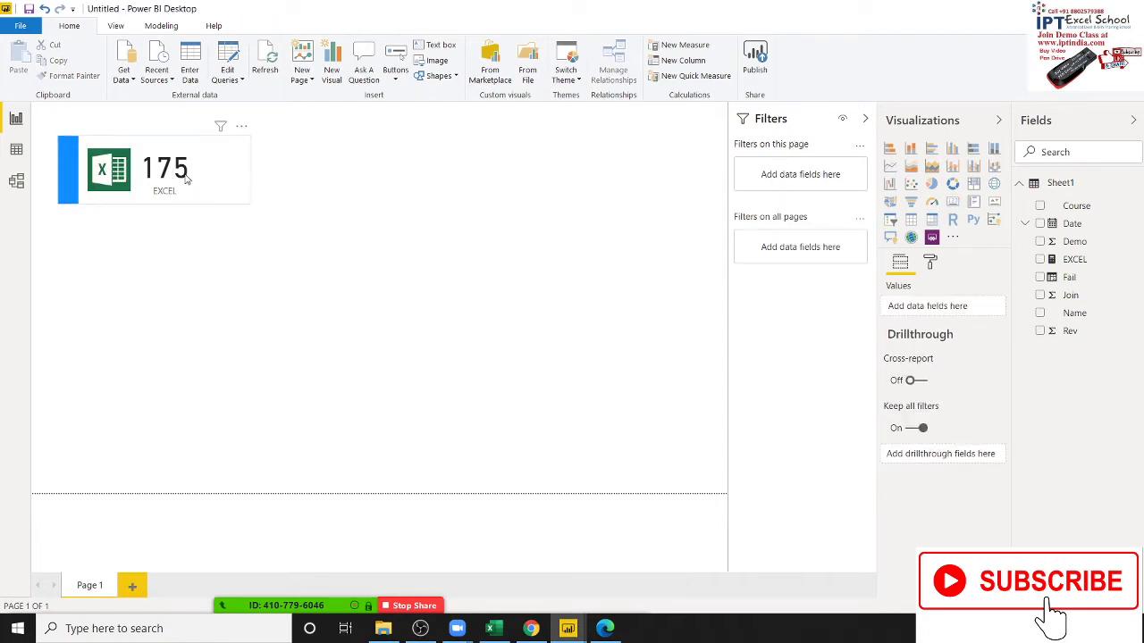
left_click(114, 182)
left_click(190, 257)
left_click(246, 179)
left_click_drag(250, 171, 203, 178)
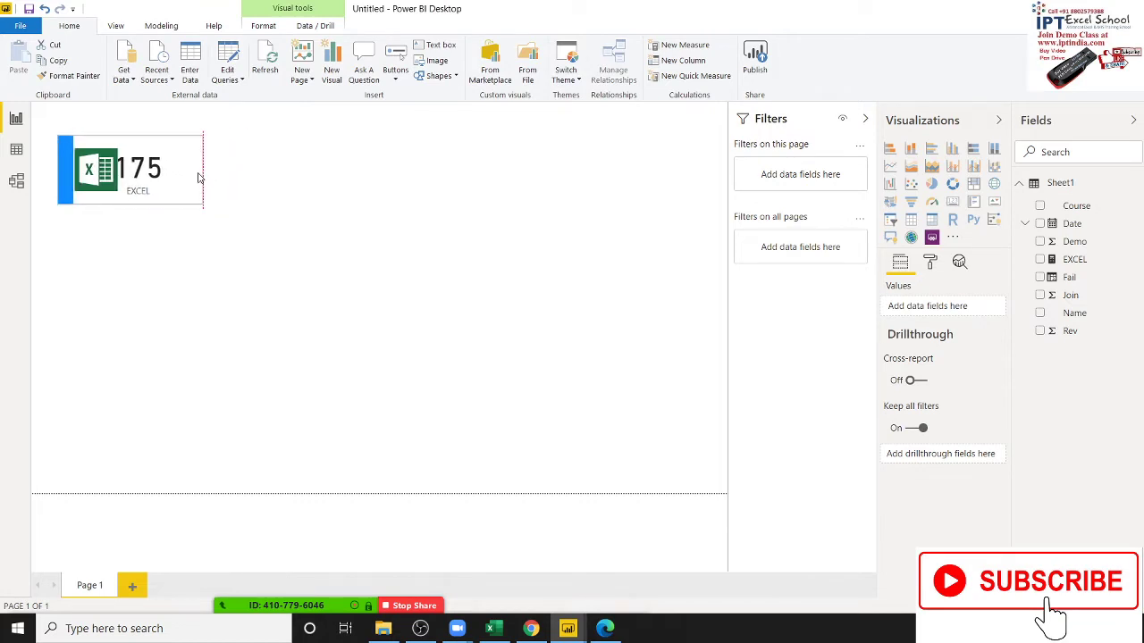
mouse_move(202, 178)
left_mouse_down()
mouse_move(193, 178)
mouse_move(216, 175)
left_mouse_up()
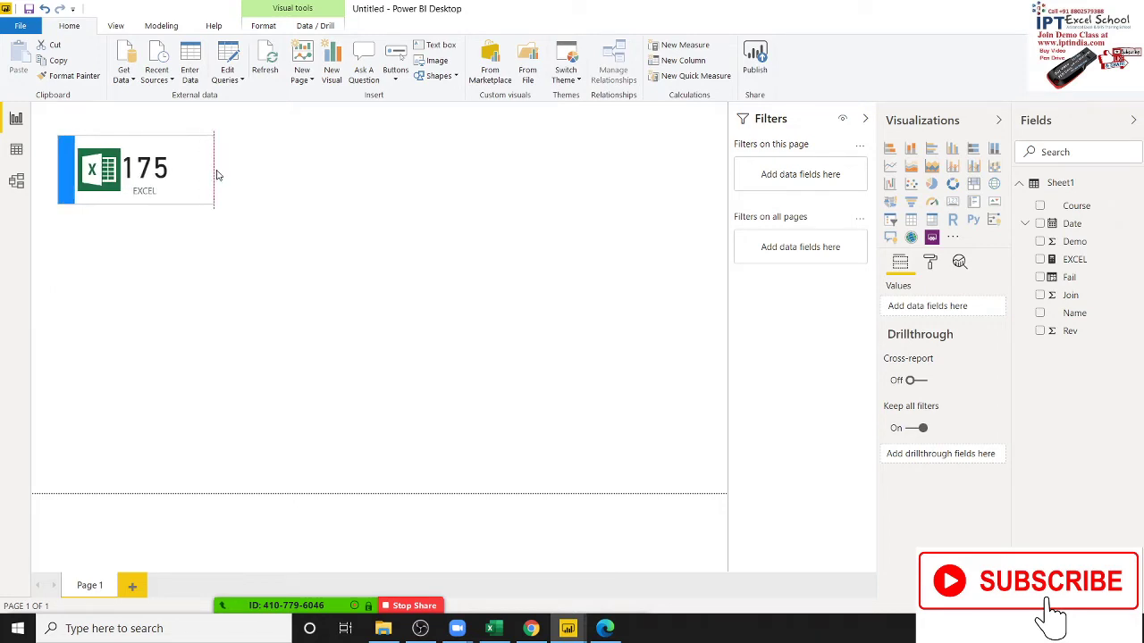
left_click_drag(216, 175, 219, 177)
left_click(272, 178)
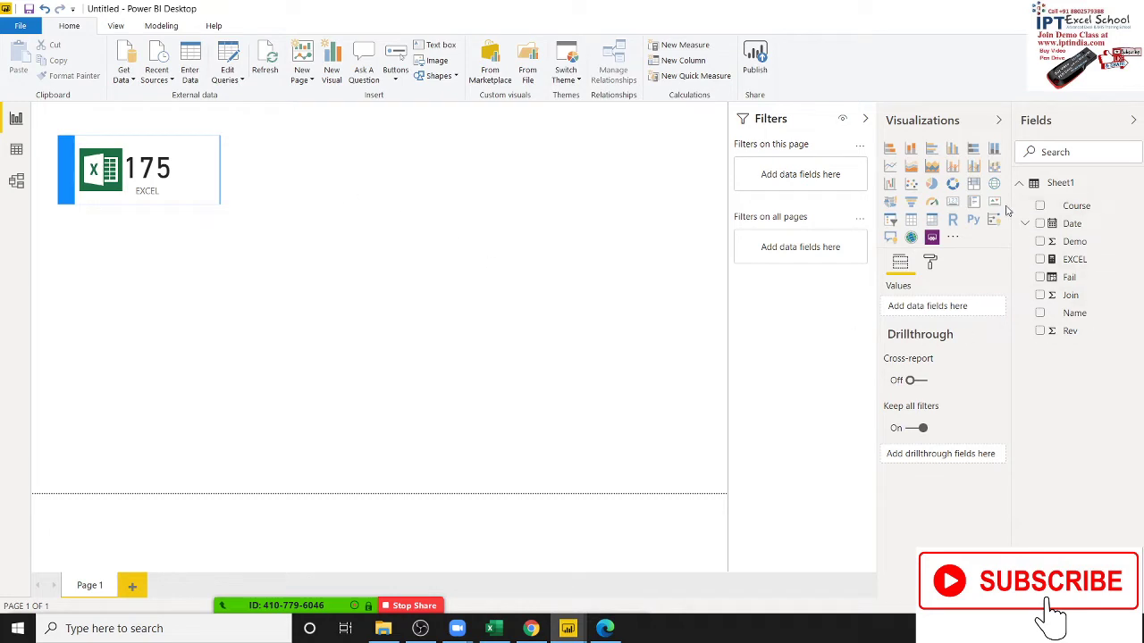
Place a new empty visual beside the EXCEL card and copy the EXCEL measure's formula.
left_click(953, 202)
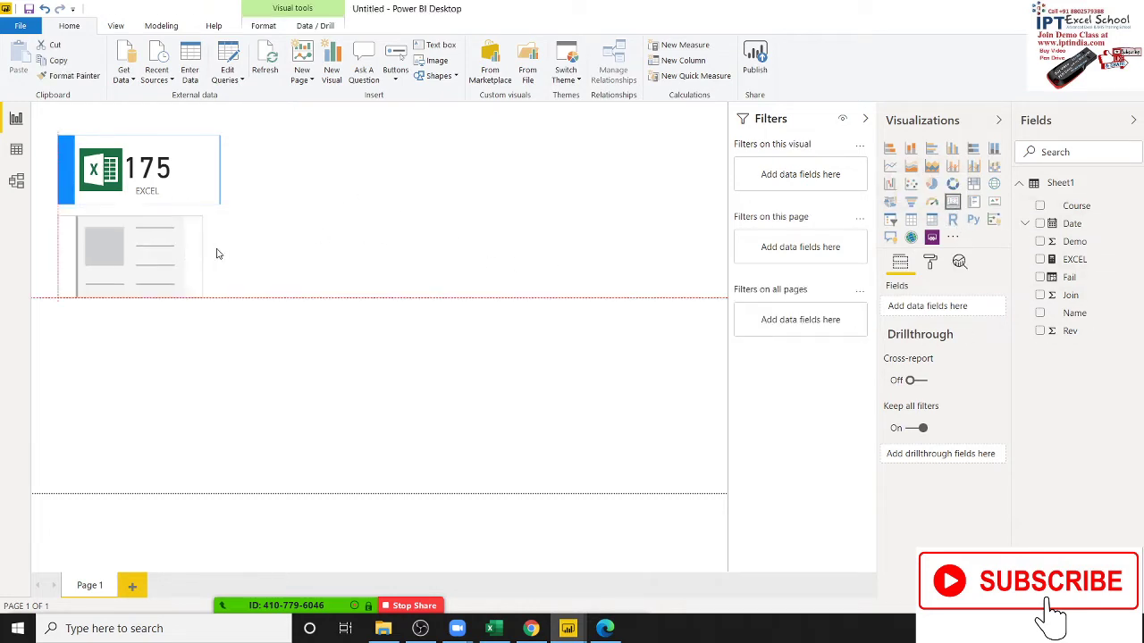
left_click_drag(179, 253, 359, 172)
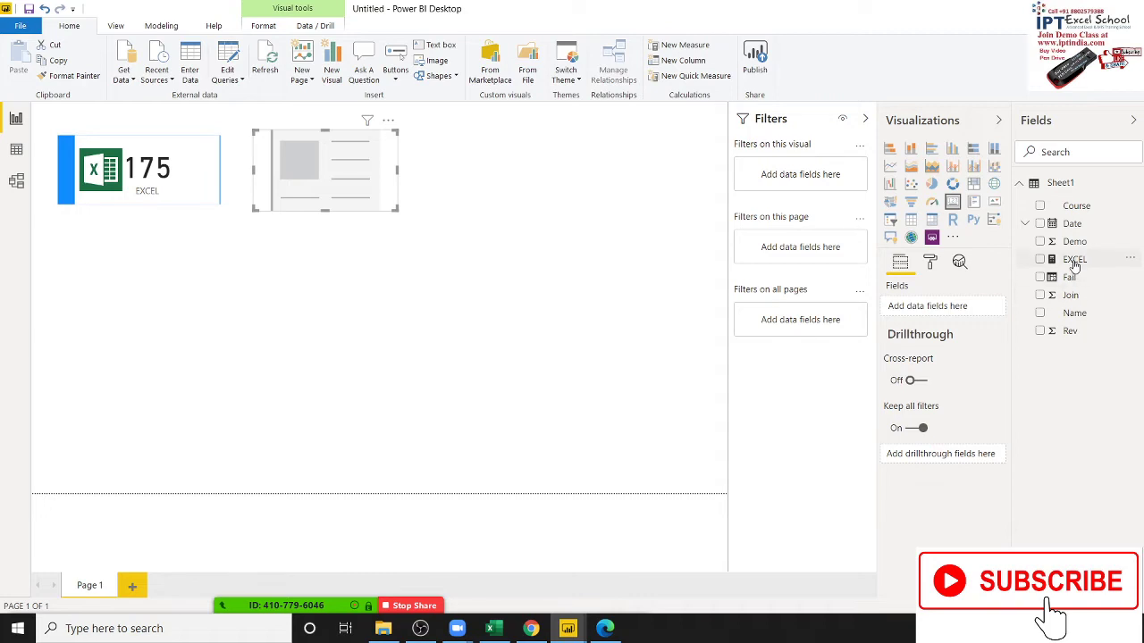
left_click(1072, 259)
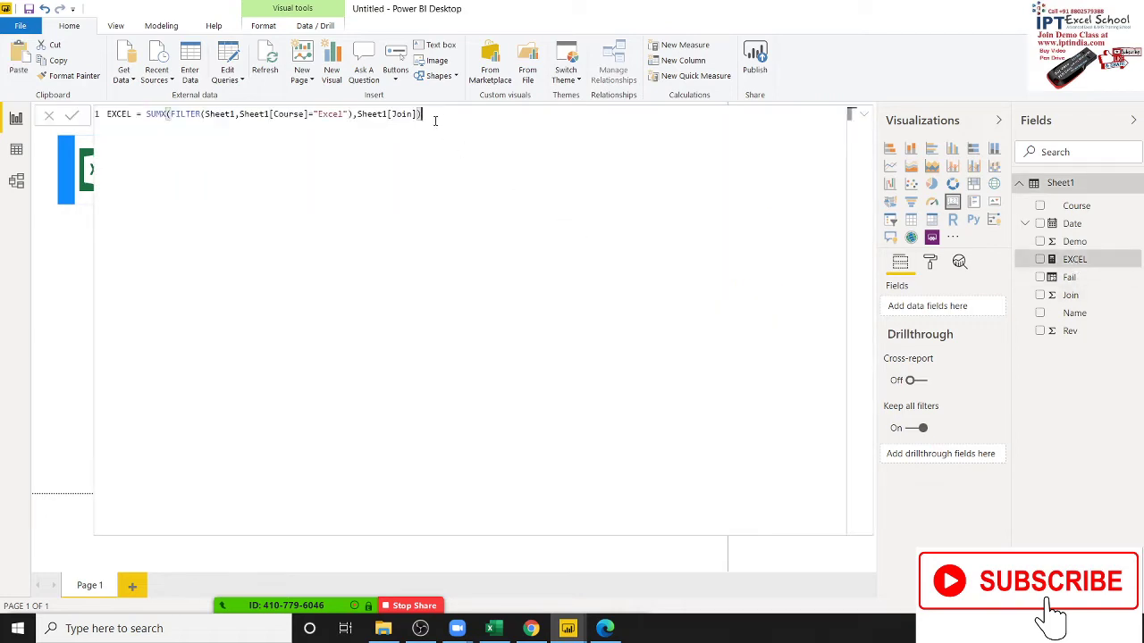
left_click_drag(422, 115, 47, 122)
key("ctrl+c")
key("Escape")
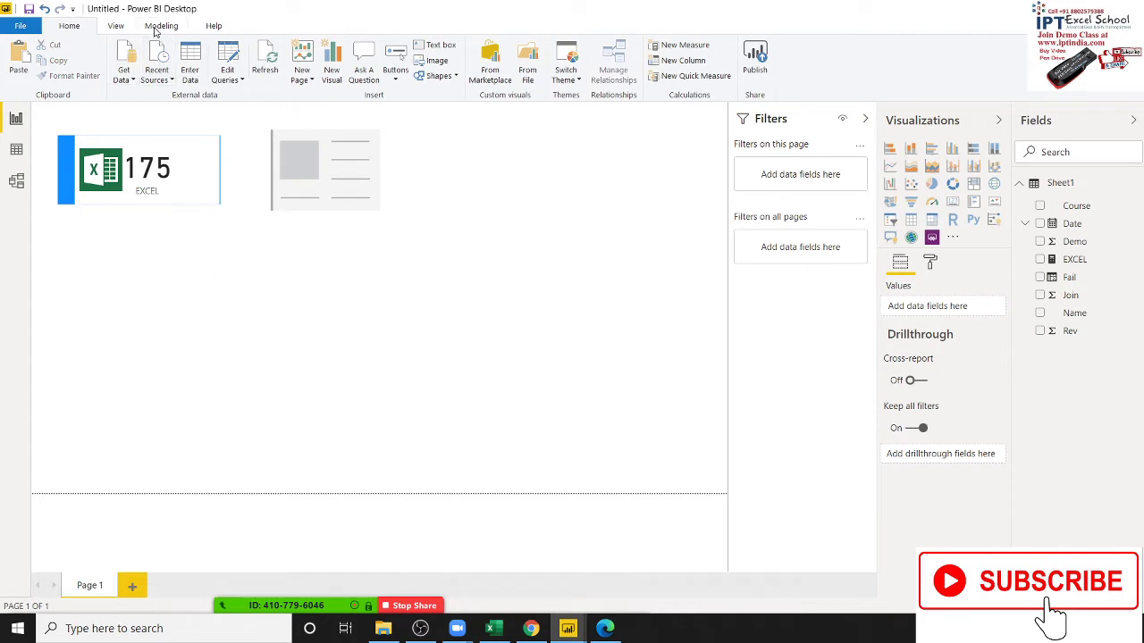
Start a new measure named V, then cancel it.
scroll(125, 58, "down", 2)
key("n")
key("m")
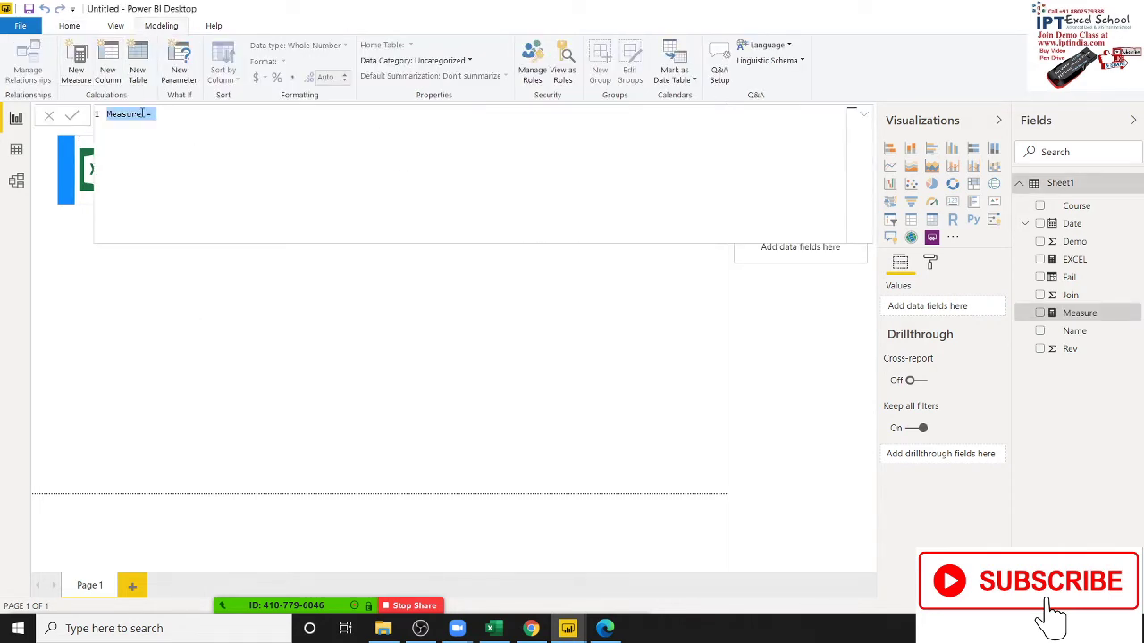
double_click(143, 113)
type("VBA")
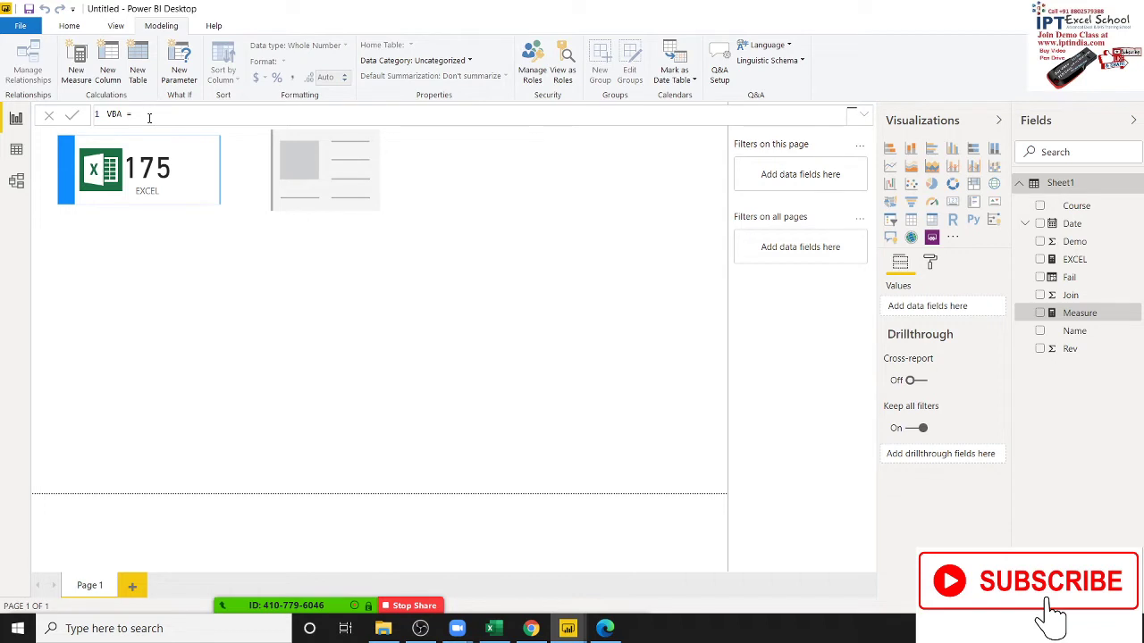
key("Return")
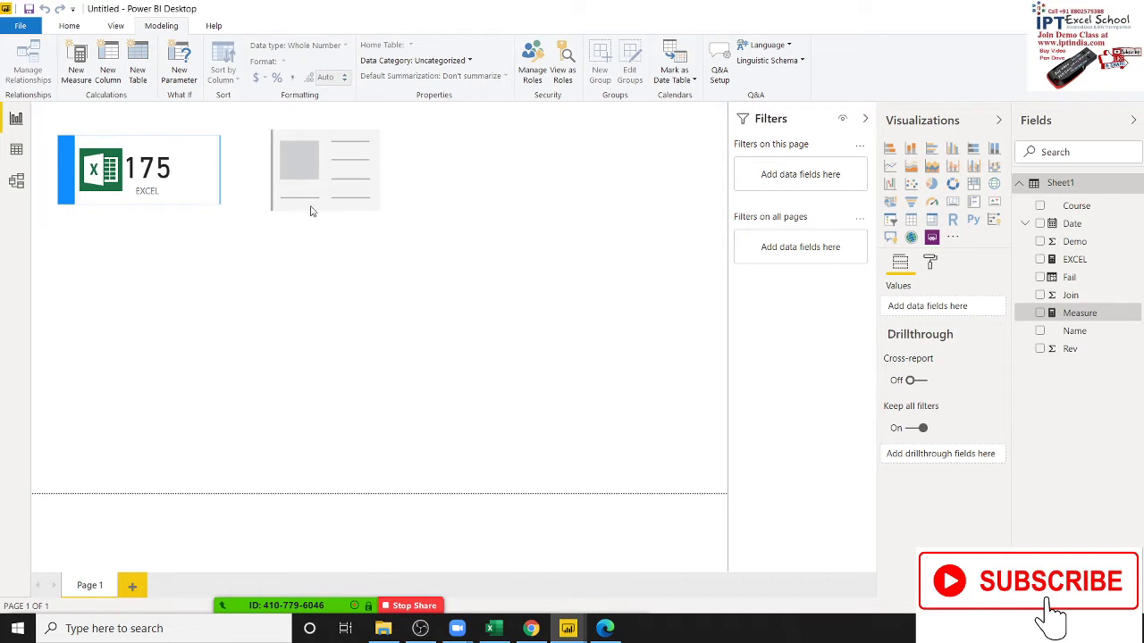
Reopen the EXCEL measure and select its full formula text again for copying.
left_click(357, 196)
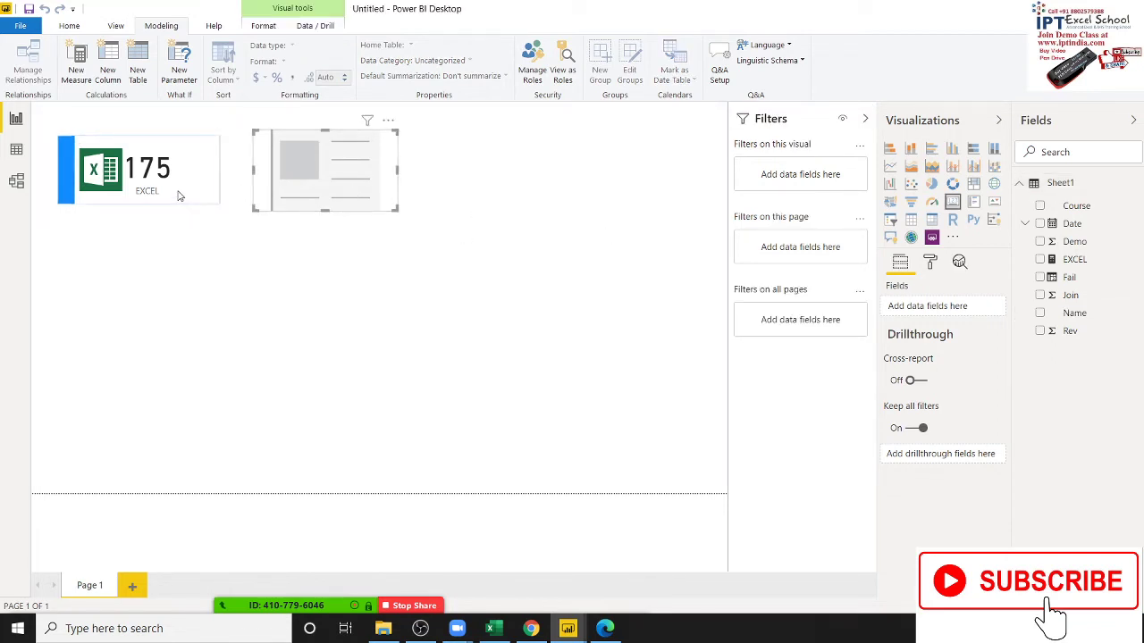
left_click(482, 339)
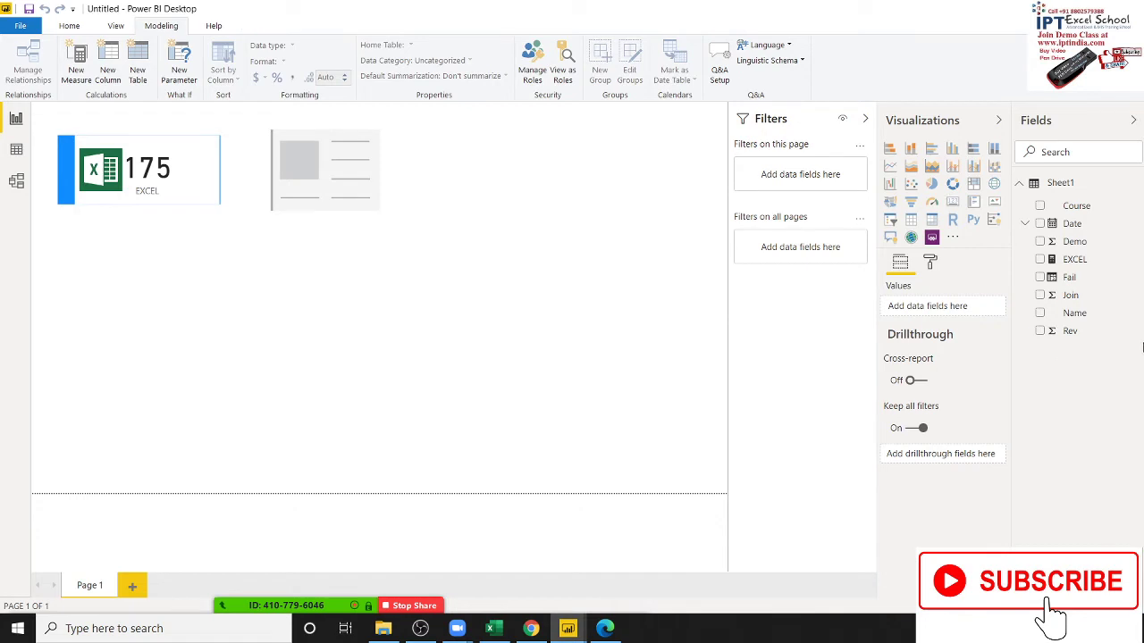
left_click(1075, 261)
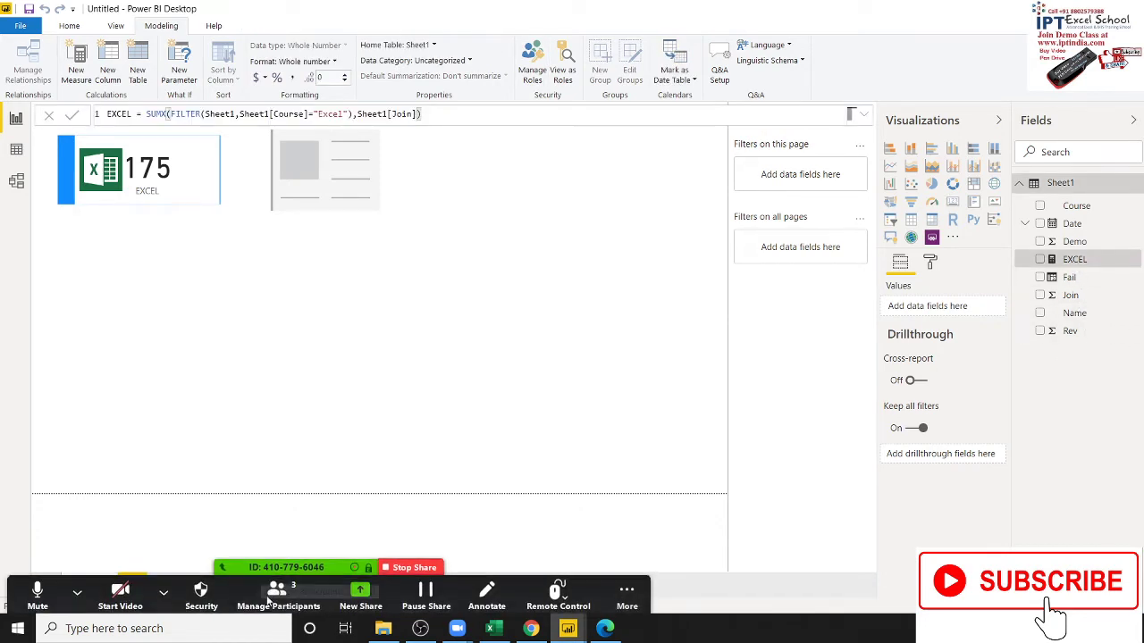
left_click(276, 592)
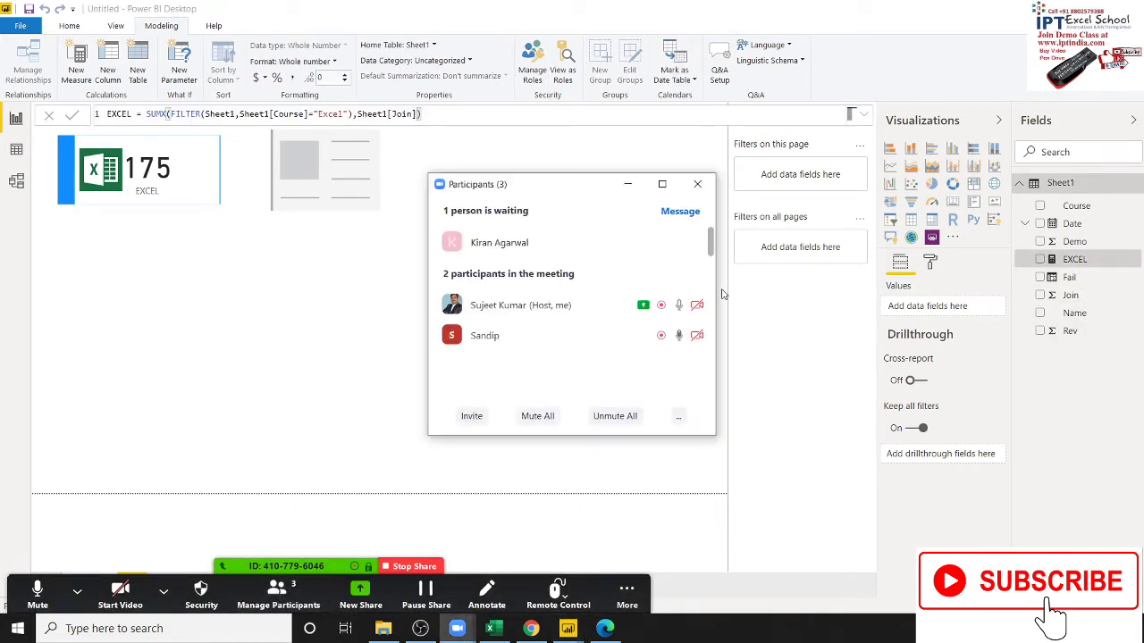
left_click(698, 186)
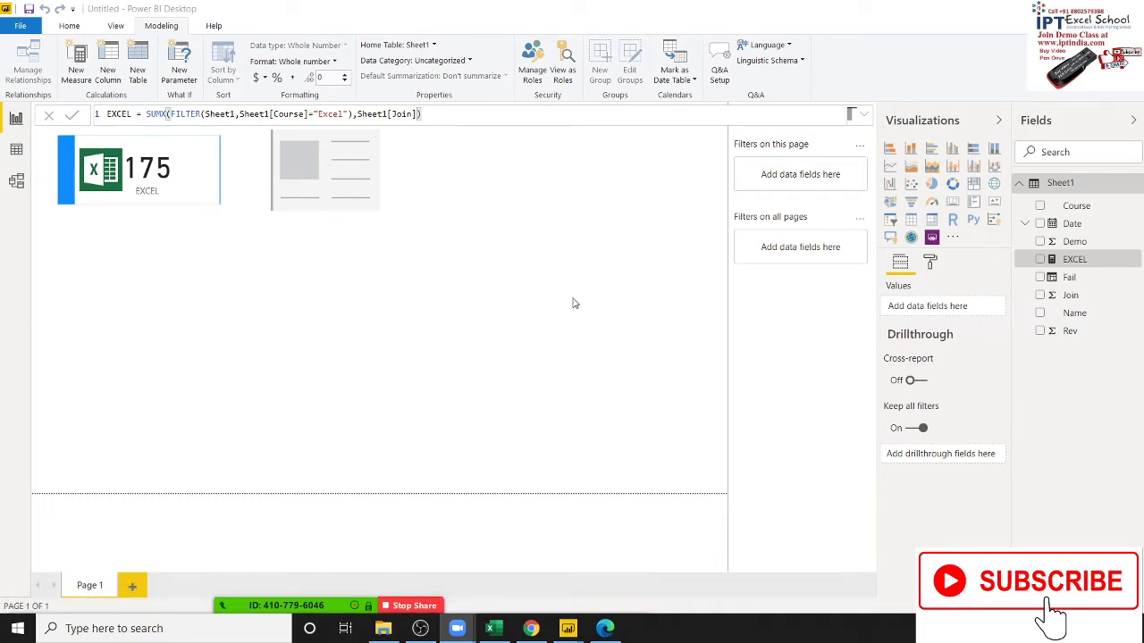
left_click(440, 110)
left_click_drag(440, 115, 106, 115)
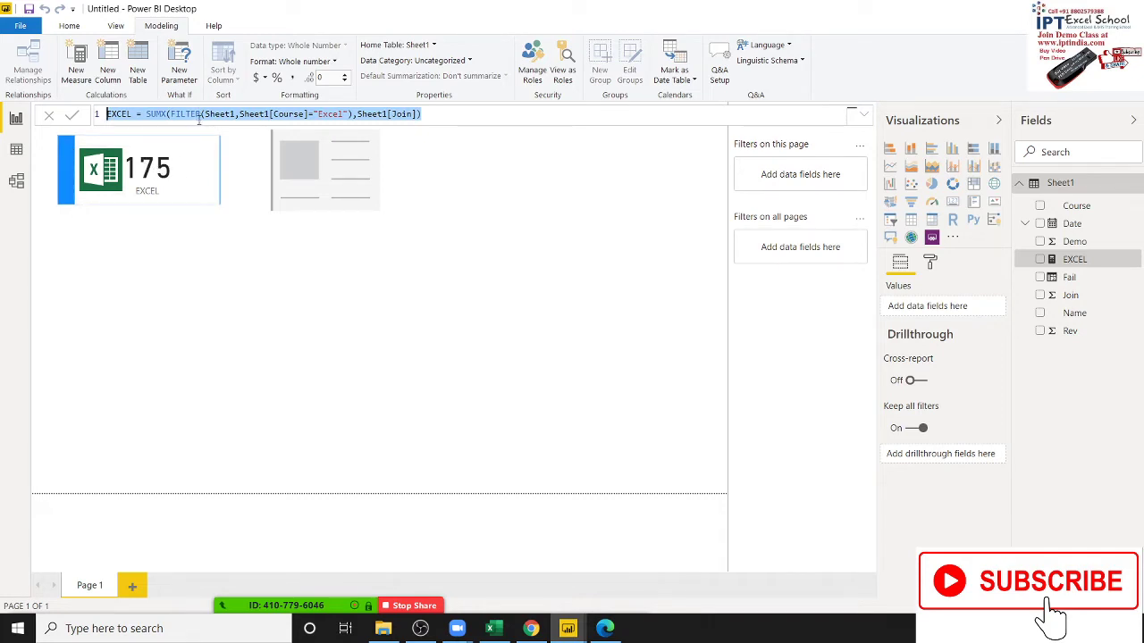
left_click(504, 248)
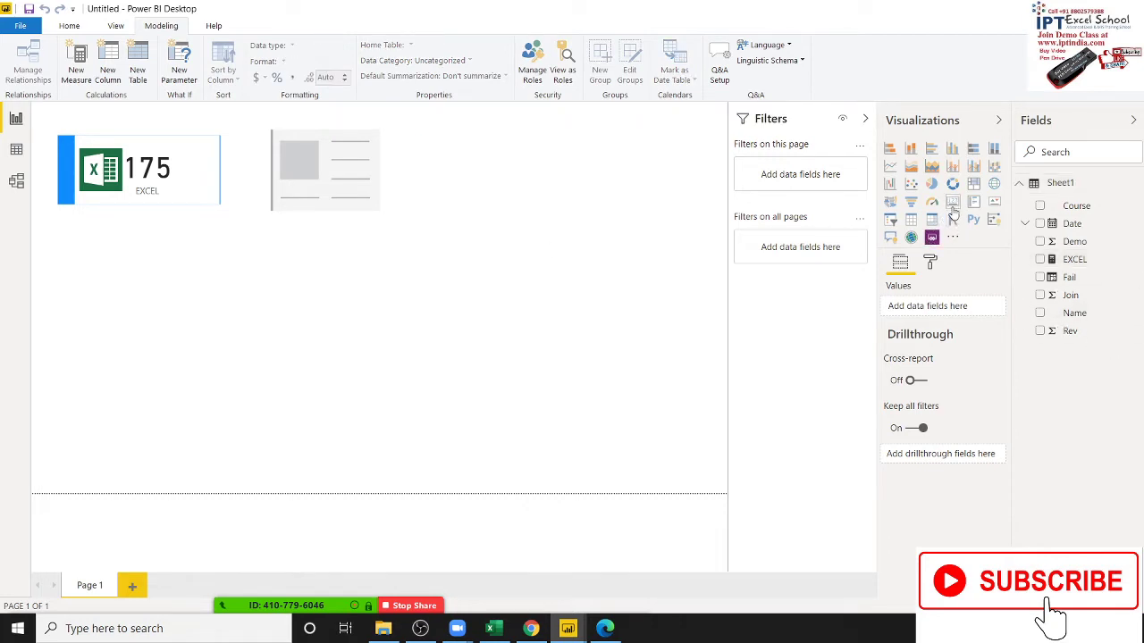
Create a measure 'VBA = SUMX(FILTER(...))' from the pasted EXCEL formula, filtering Course to "VBA".
left_click(73, 70)
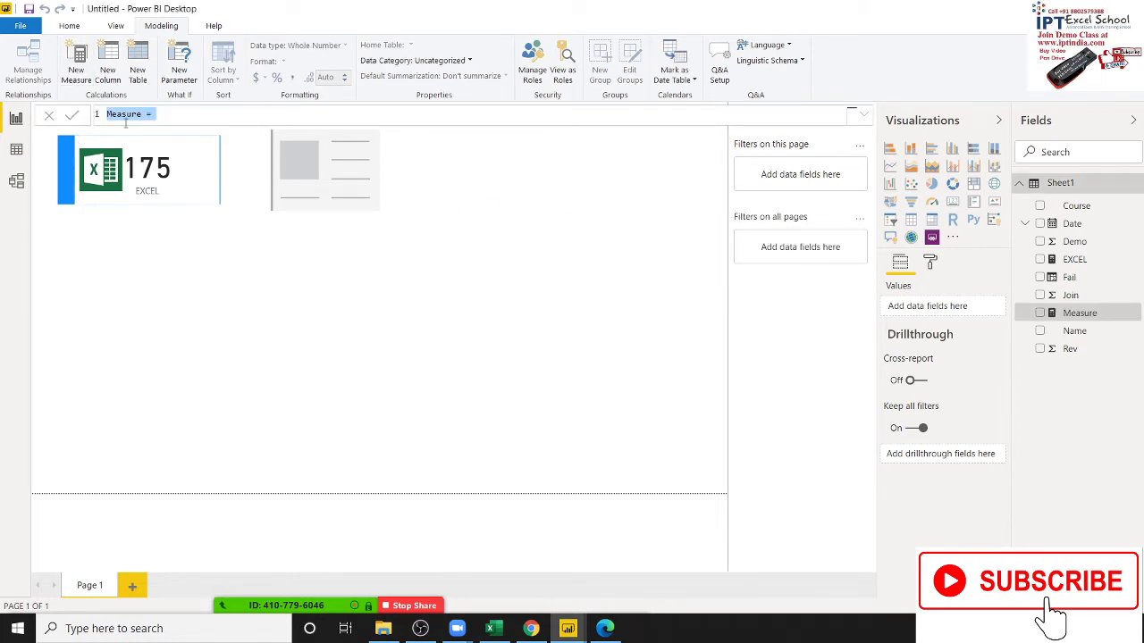
left_click(159, 115)
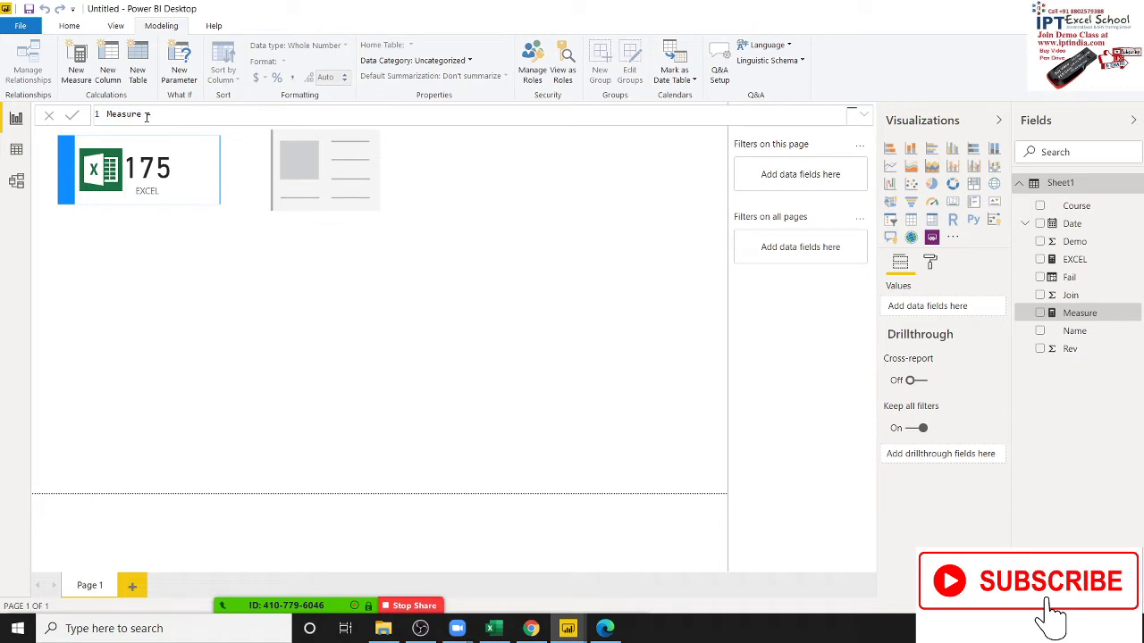
key("ctrl+v")
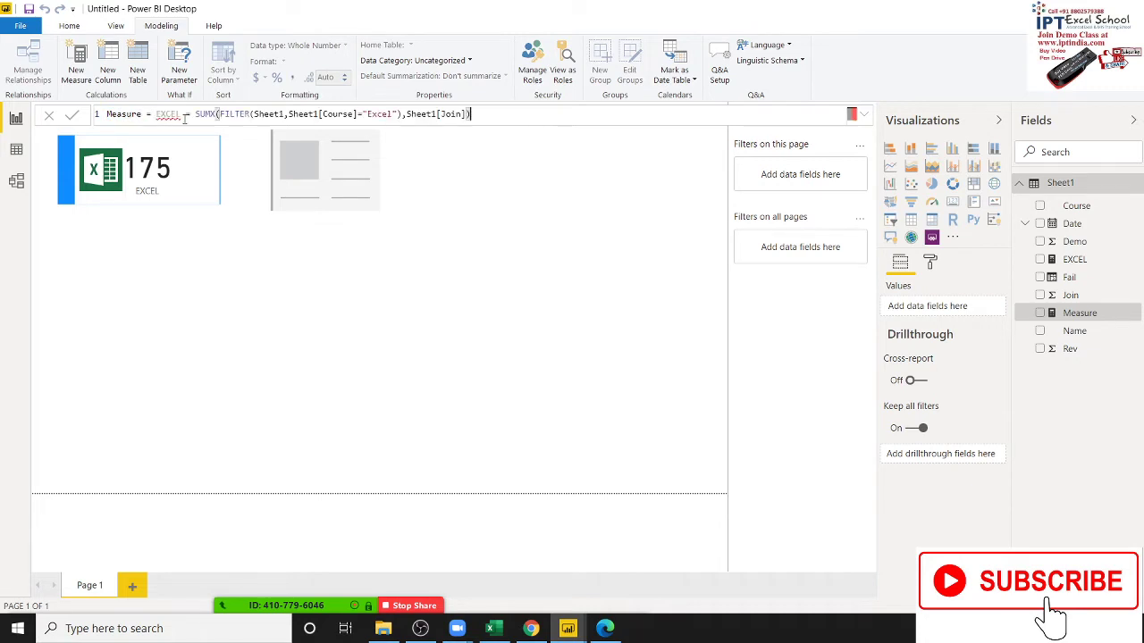
left_click(106, 113, "shift")
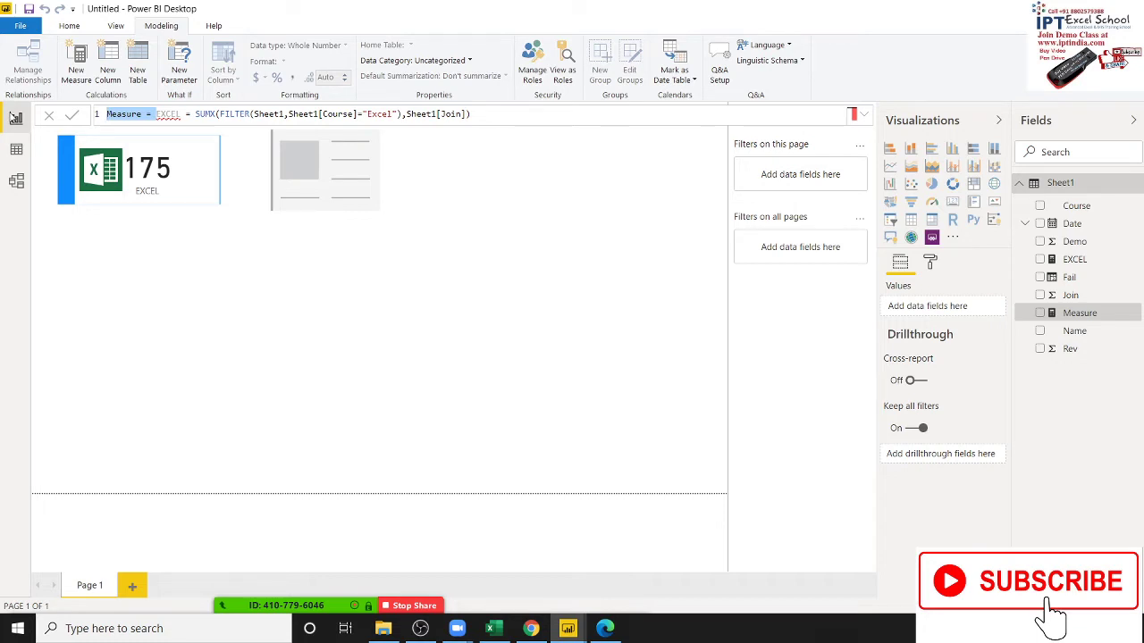
key("Delete")
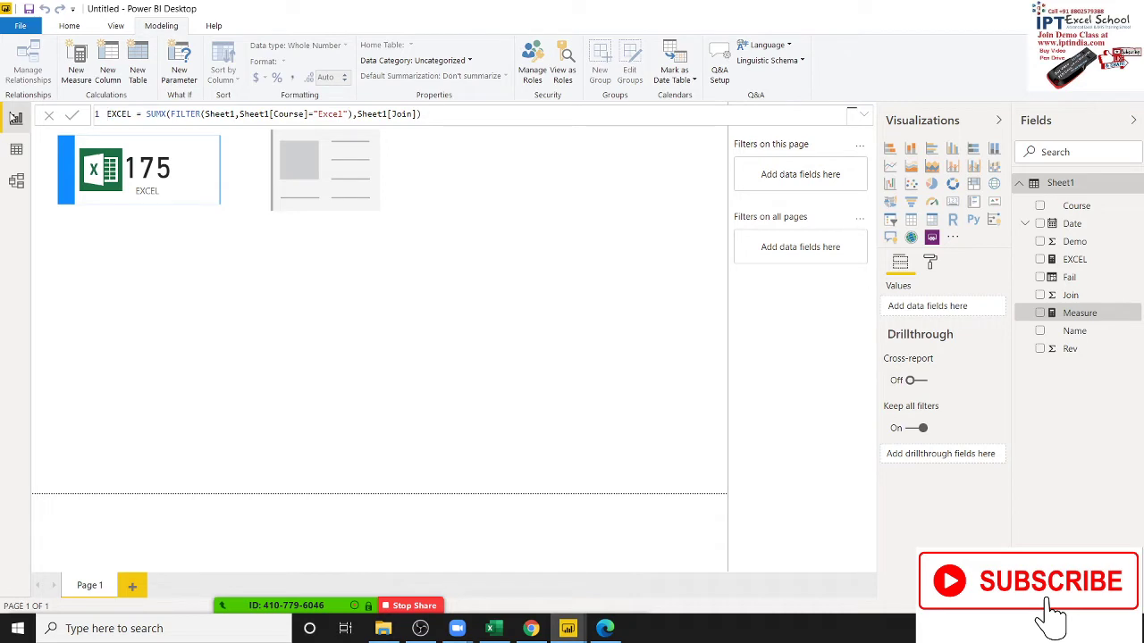
type("VBA =")
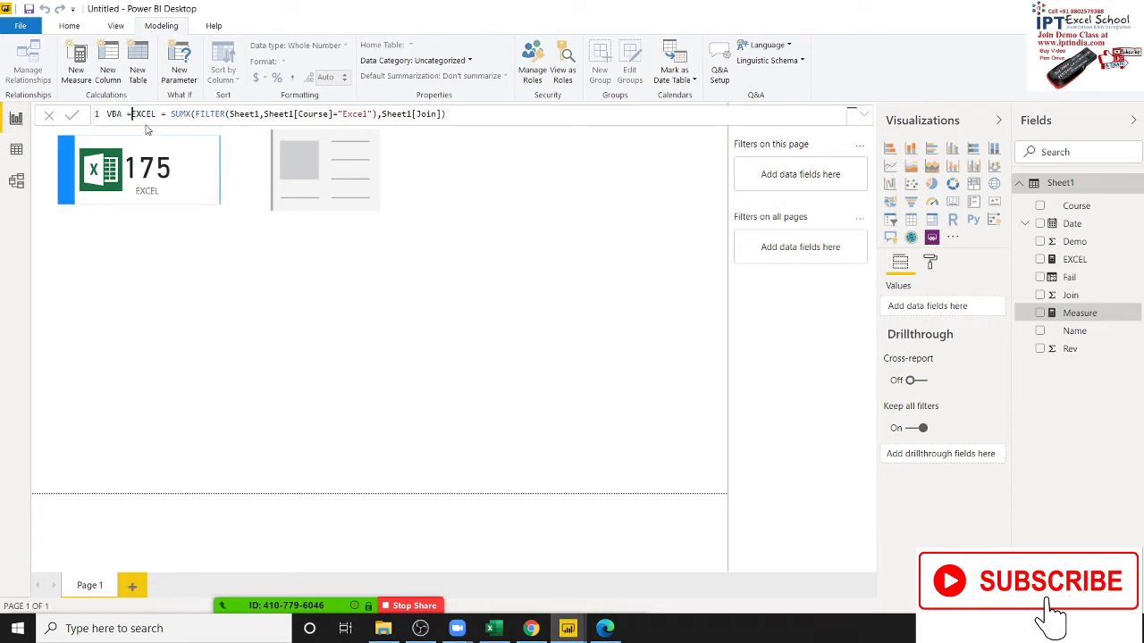
key("Delete")
key("Delete")
key("Delete")
key("Delete")
key("Delete")
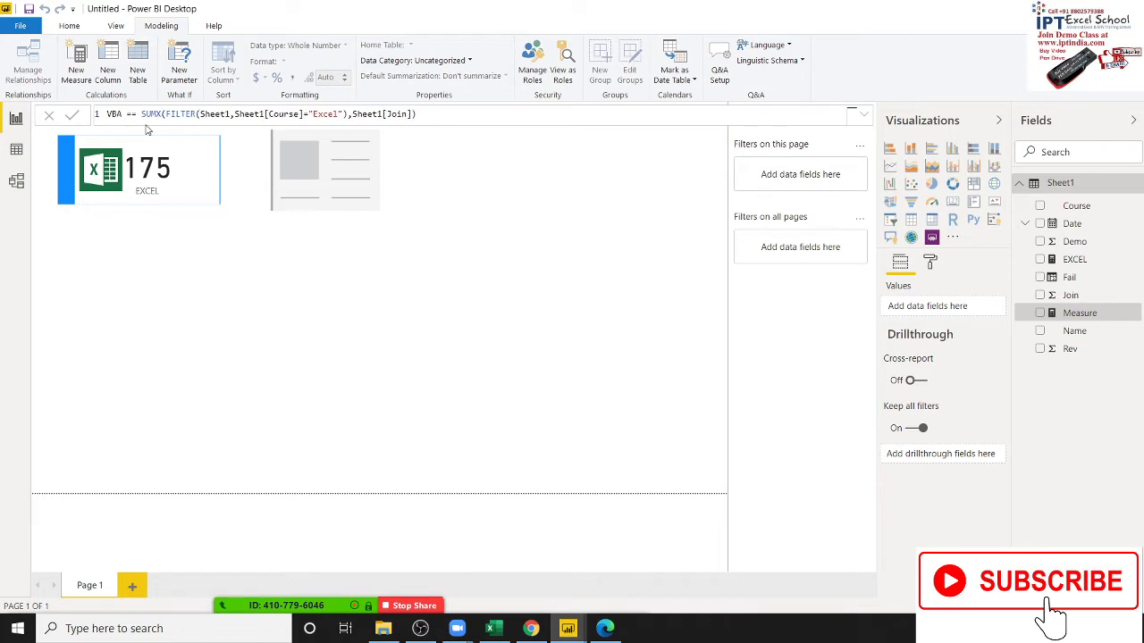
key("Delete")
double_click(321, 114)
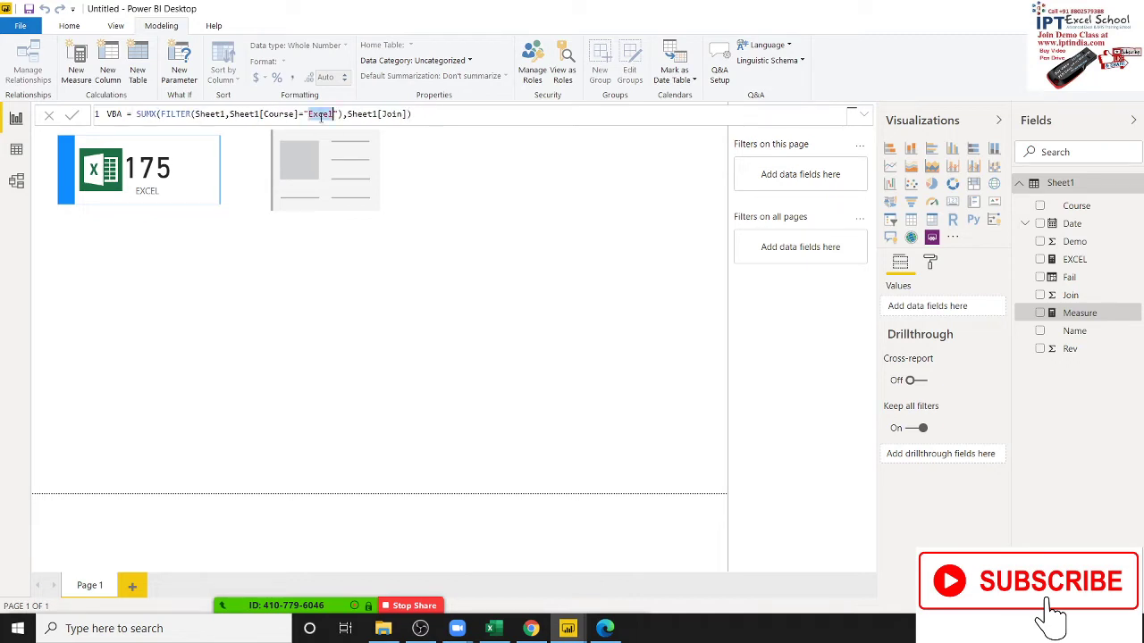
type("VBA")
key("Return")
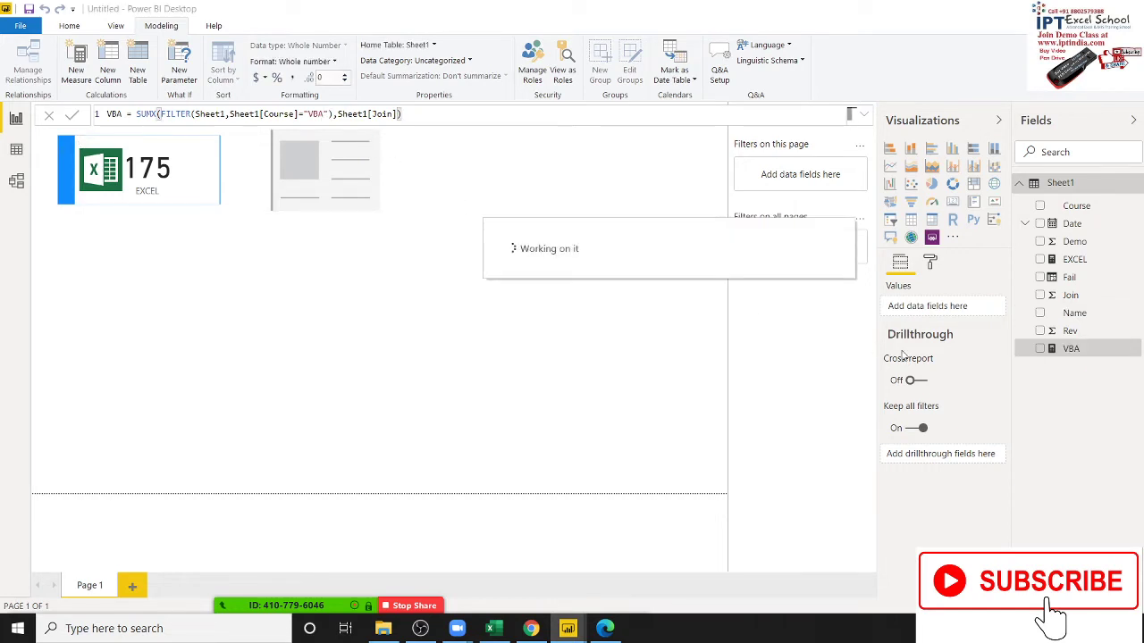
Put the VBA measure on the empty card so it shows 194.
left_click_drag(1070, 348, 366, 183)
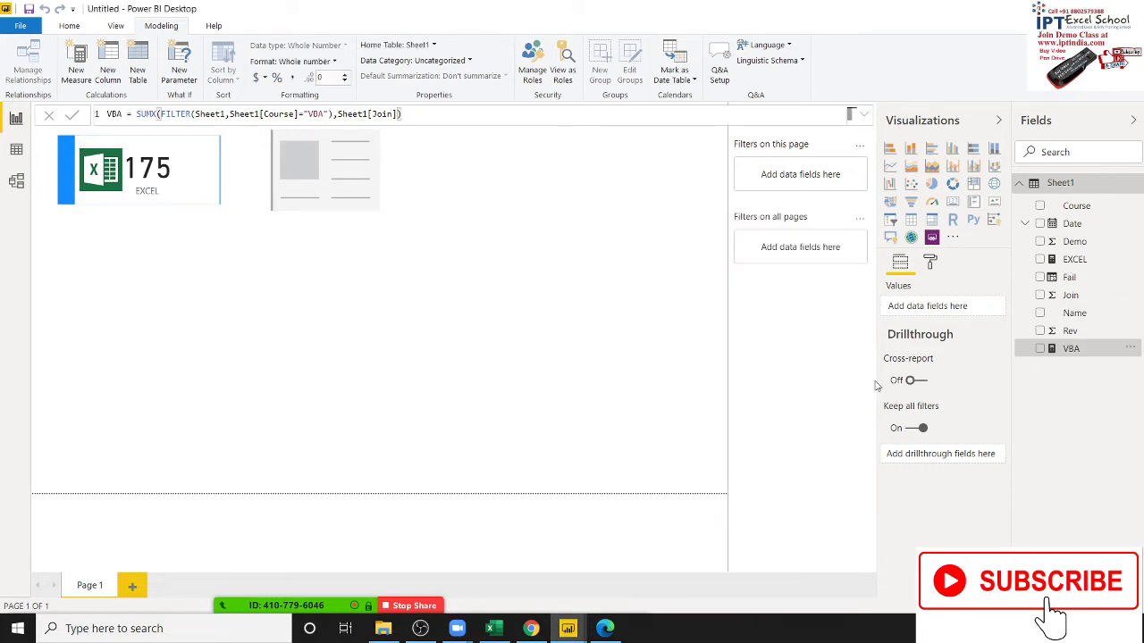
left_click(424, 232)
left_click(375, 192)
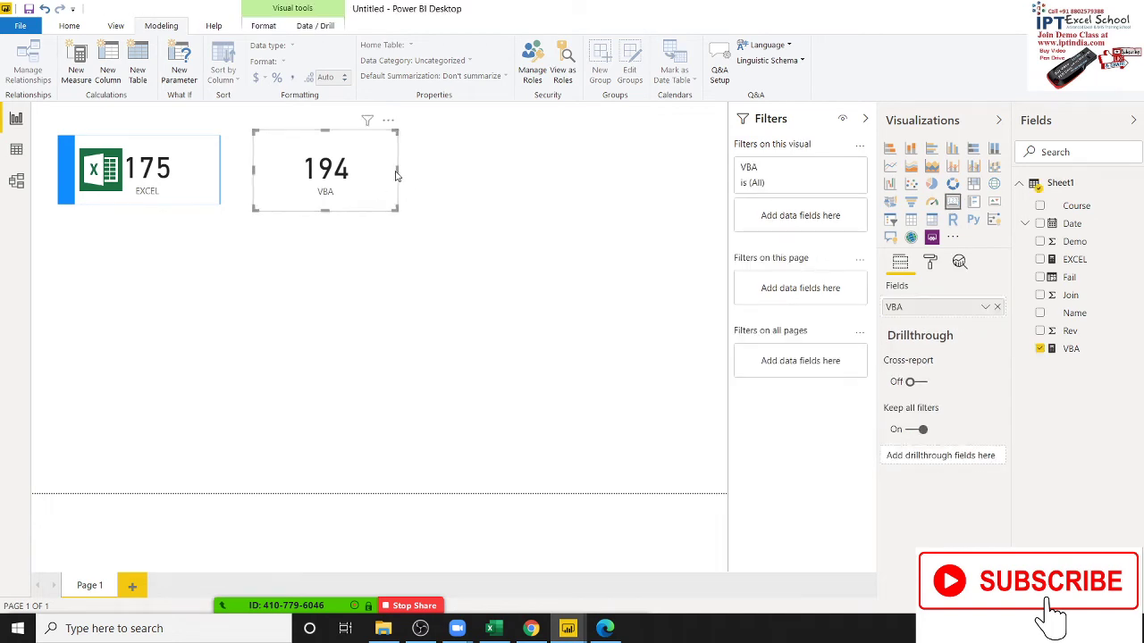
left_click(392, 243)
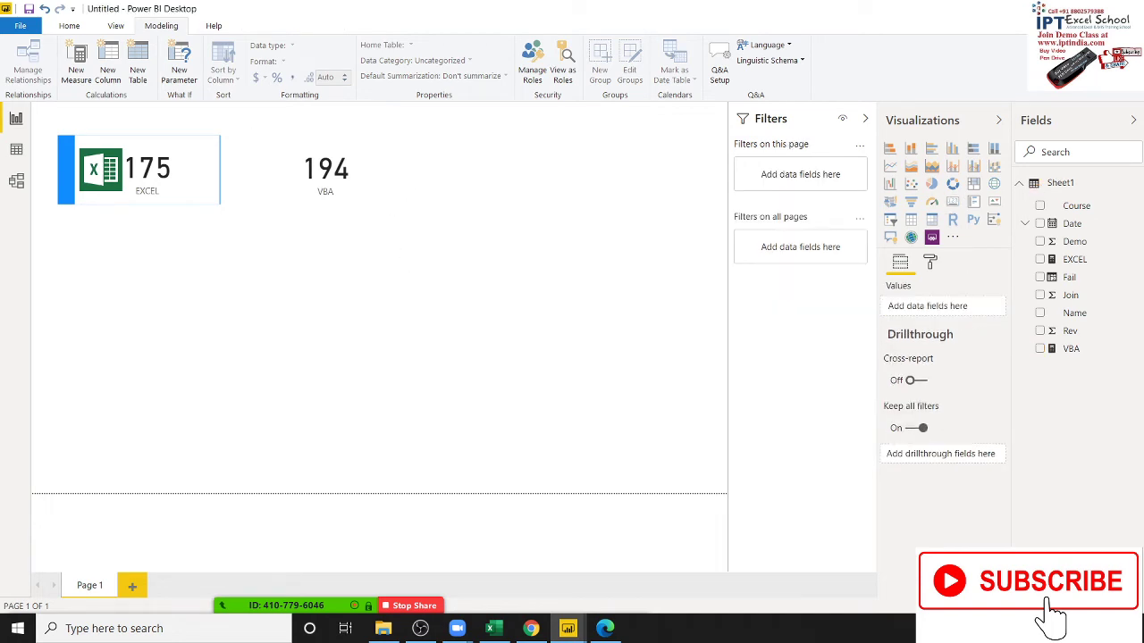
Search Google Images for 'VBA Logo' and scroll through the results.
left_click(530, 630)
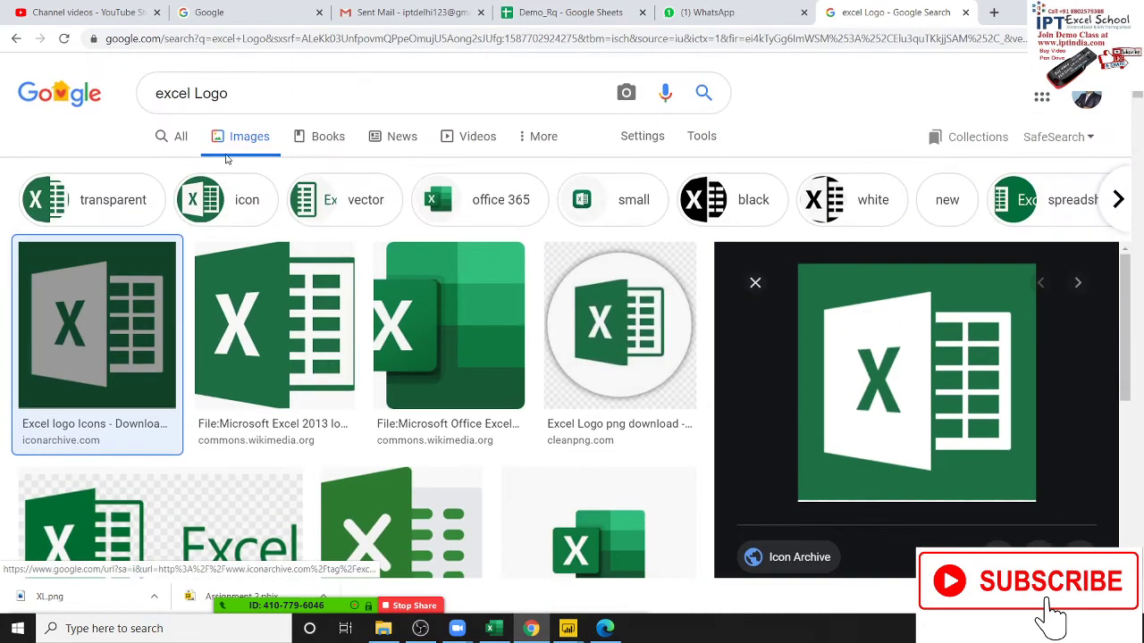
left_click_drag(234, 93, 87, 94)
type("VB")
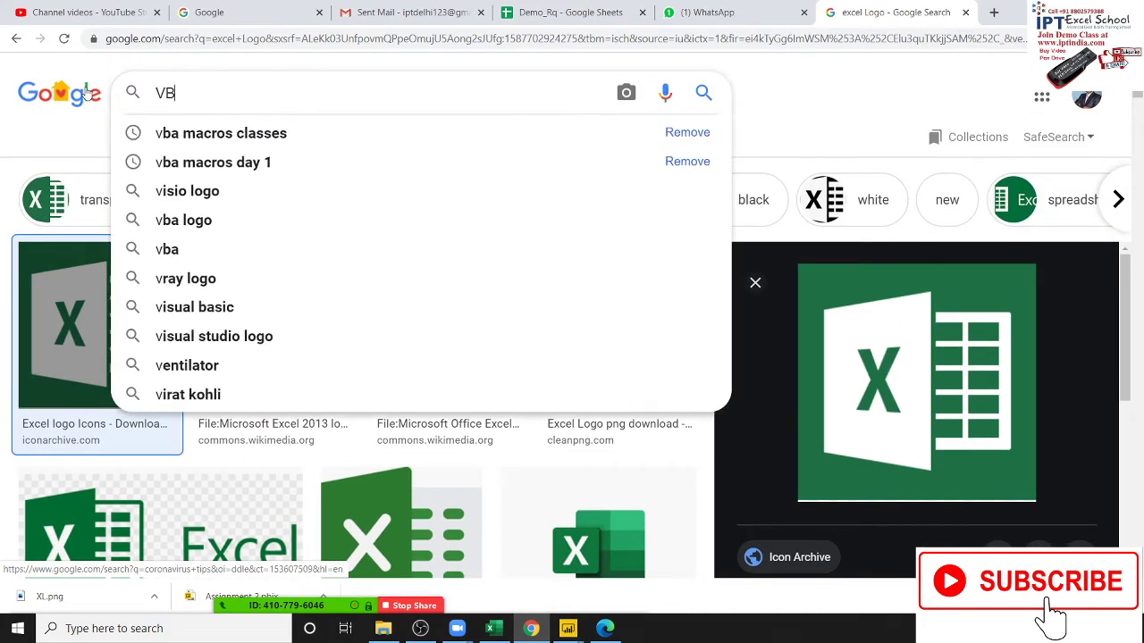
type("A Logo")
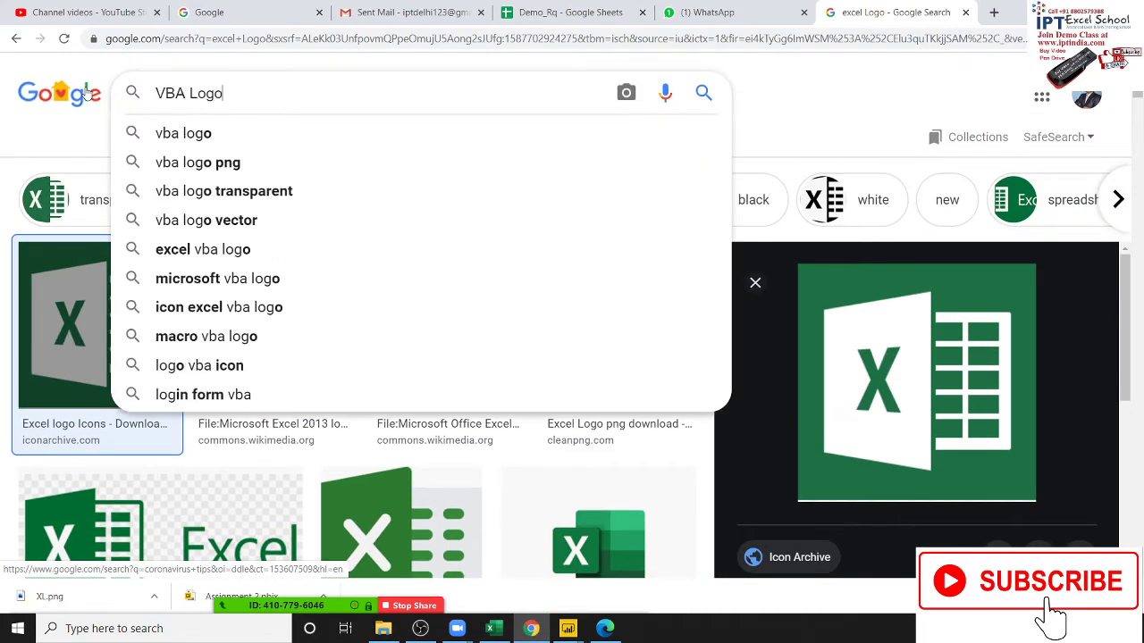
key("Return")
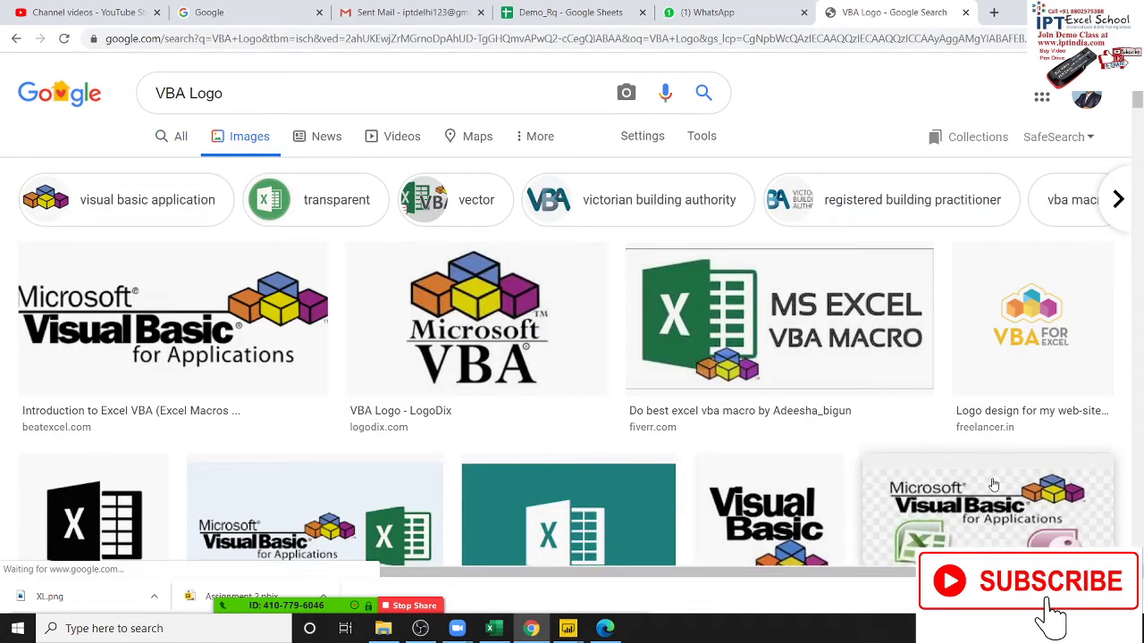
scroll(236, 198, "down", 3)
scroll(571, 313, "down", 2)
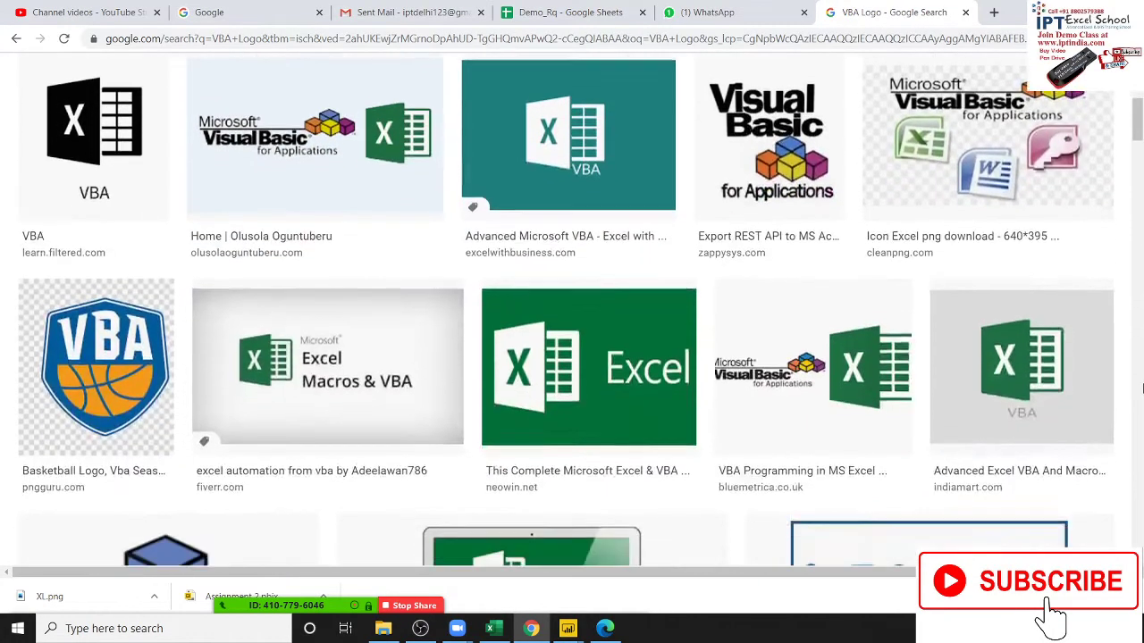
scroll(572, 313, "down", 4)
scroll(1142, 386, "down", 3)
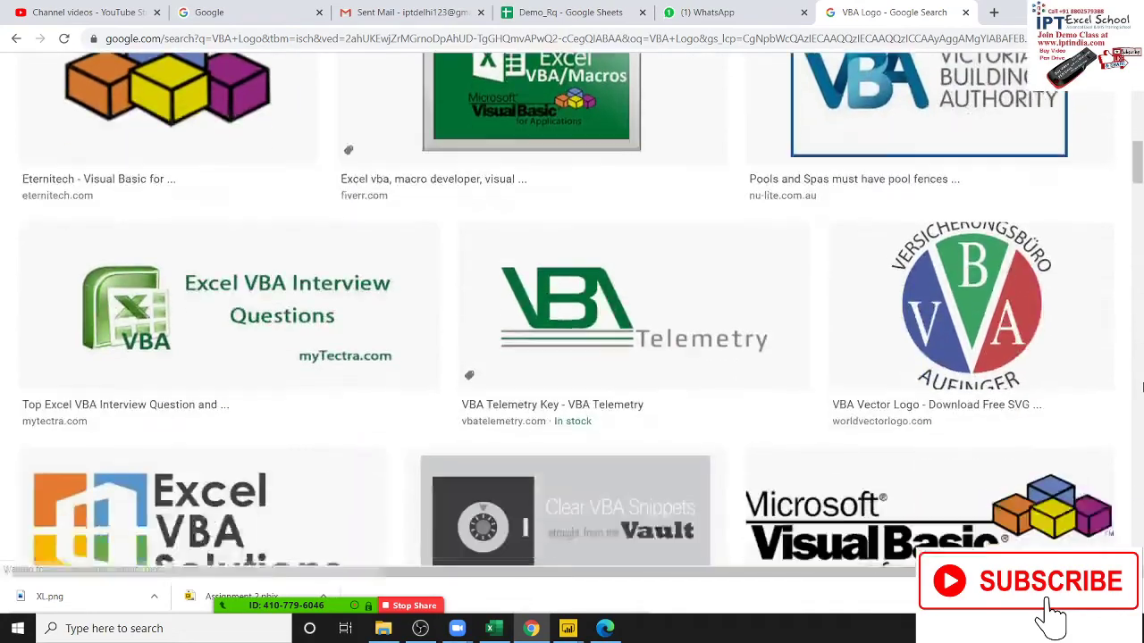
scroll(1141, 381, "down", 2)
scroll(1141, 381, "down", 2)
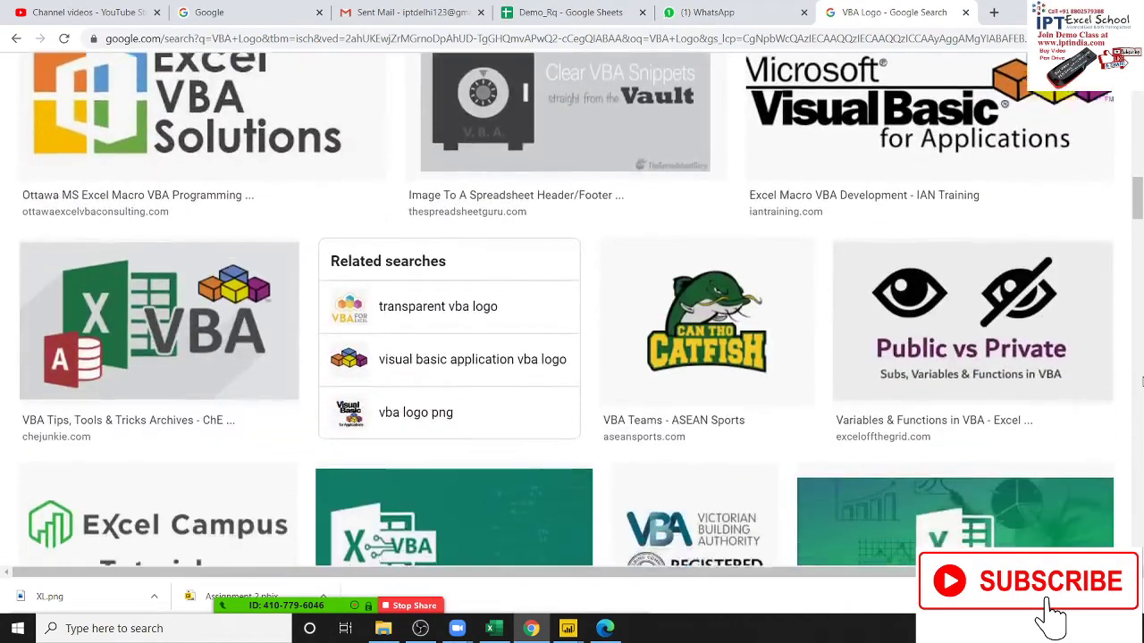
scroll(1142, 382, "down", 2)
scroll(1140, 381, "down", 3)
scroll(1140, 381, "down", 2)
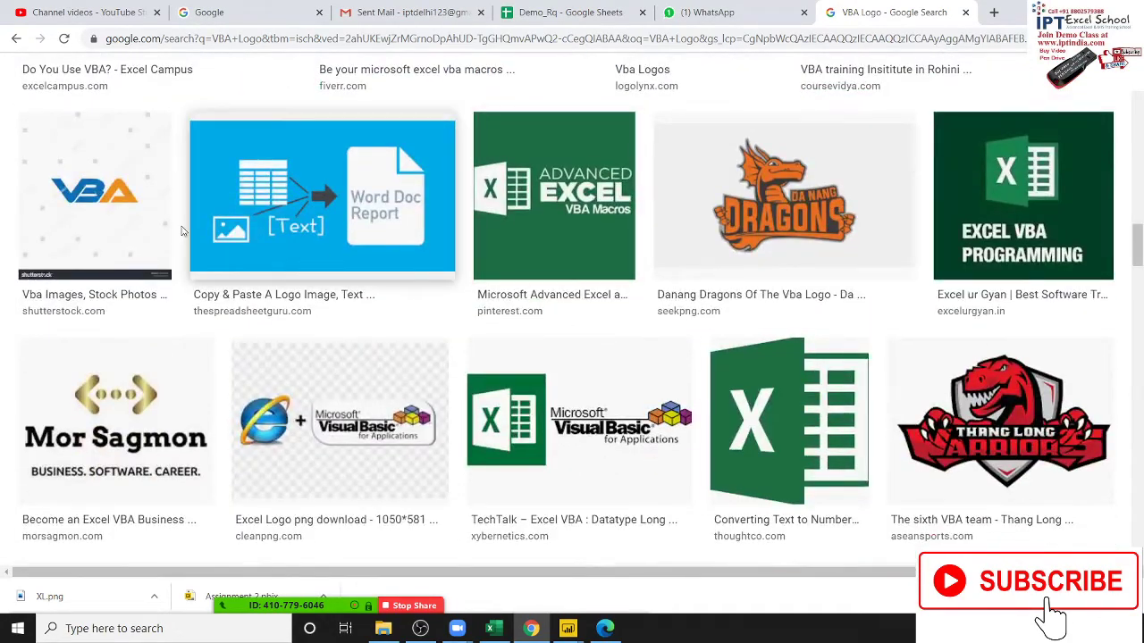
Save the blue and orange VBA logo to Pictures as VBA1.jpg instead of replacing VBA.jpg.
left_click(92, 219)
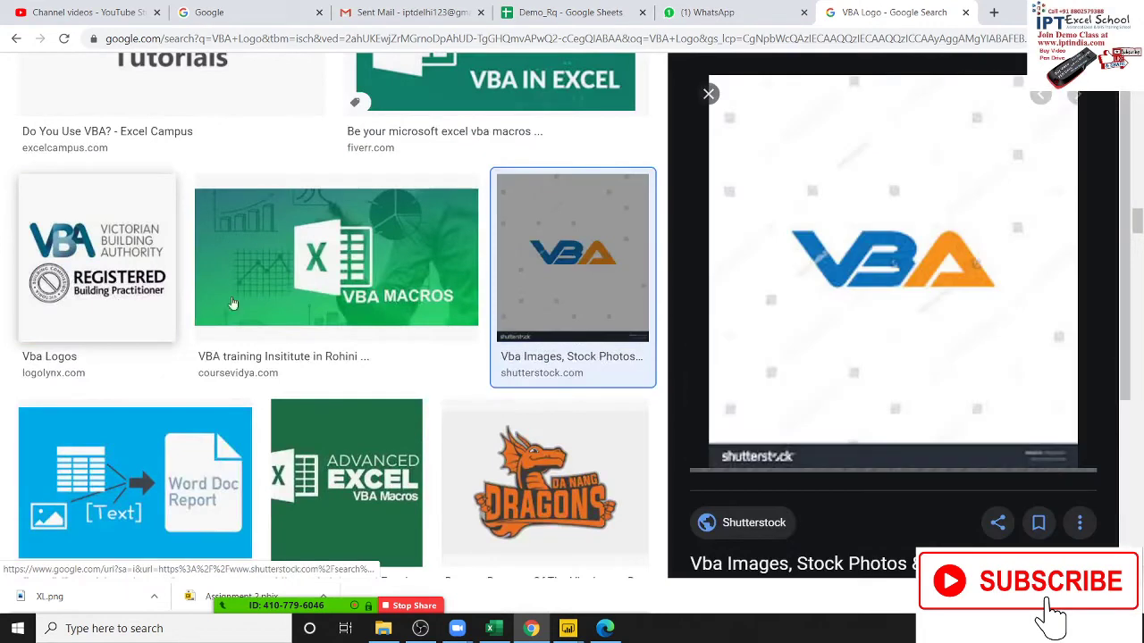
right_click(896, 275)
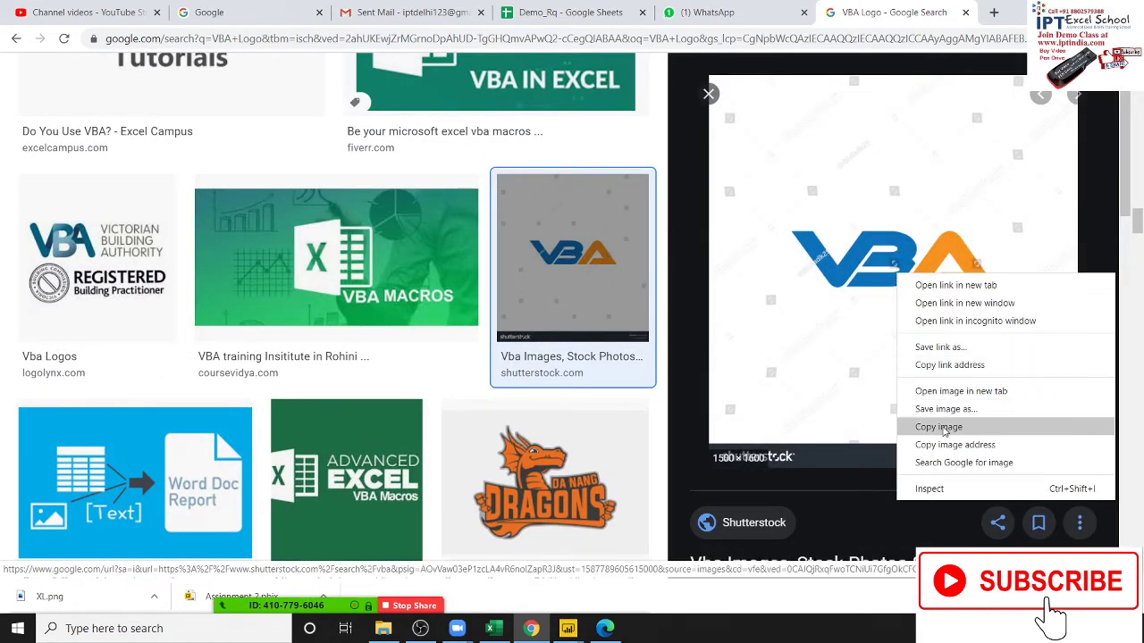
left_click(945, 410)
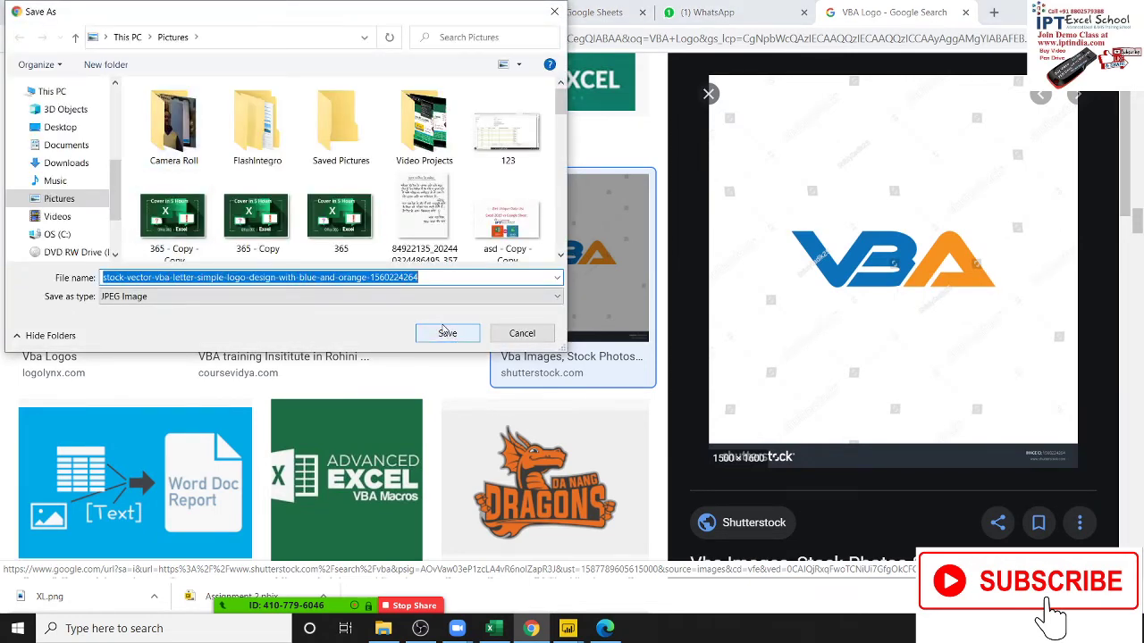
type("VBA")
left_click(473, 332)
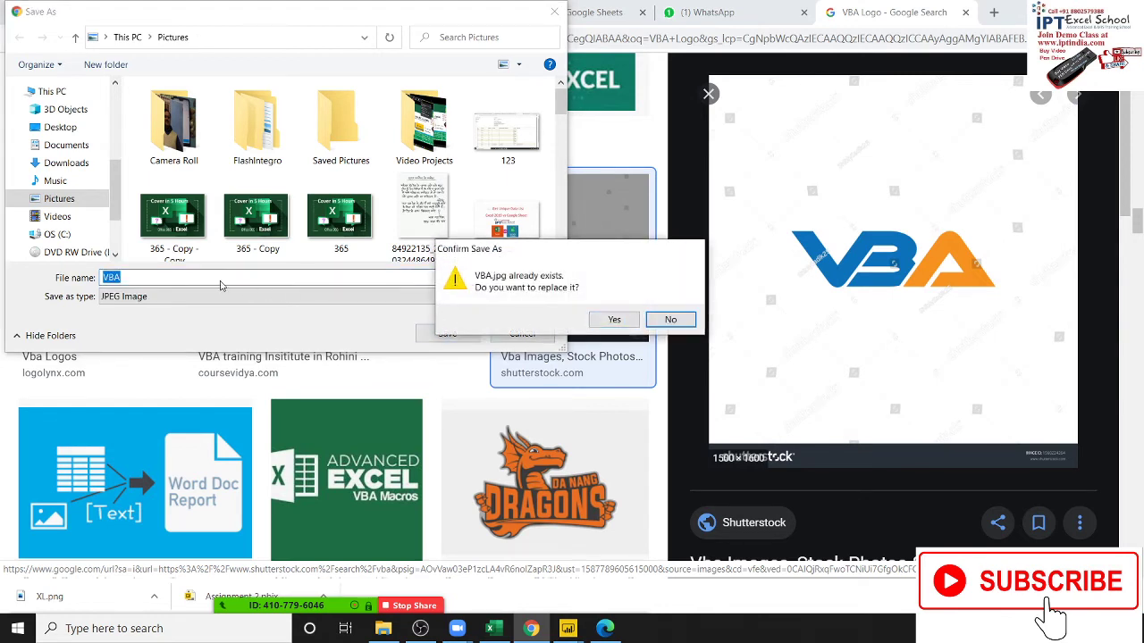
key("Return")
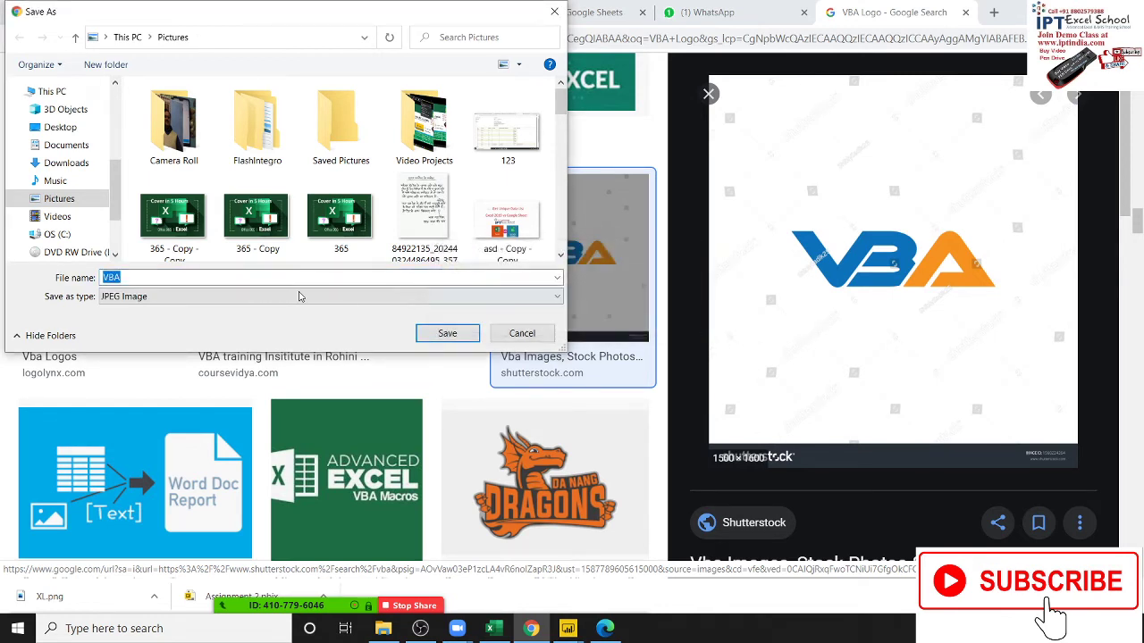
left_click(203, 277)
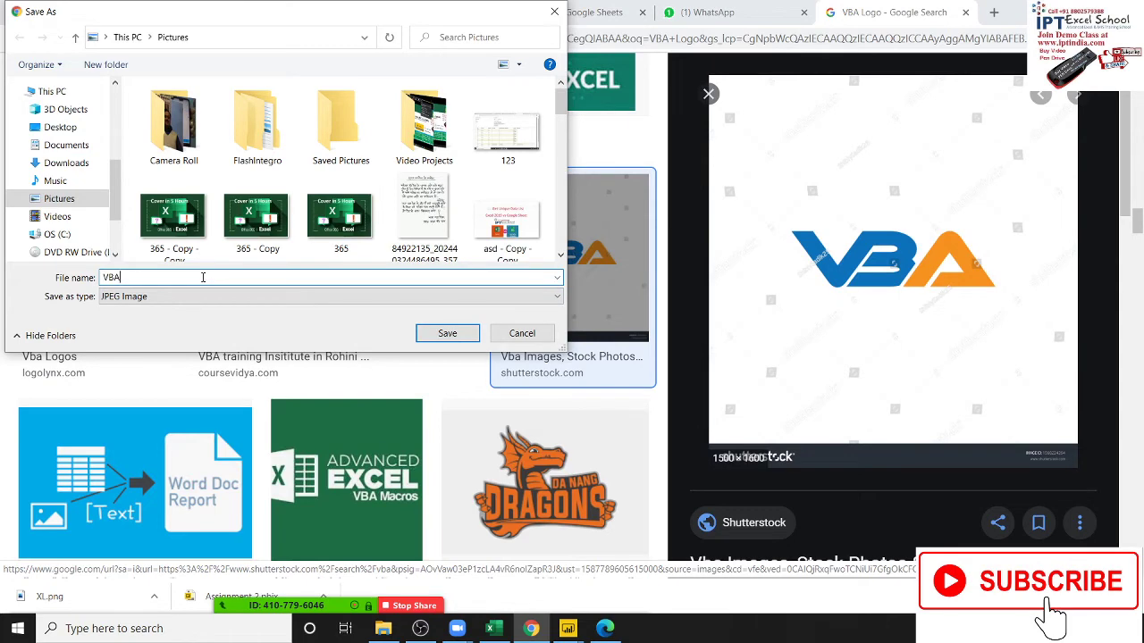
type("1")
left_click(447, 332)
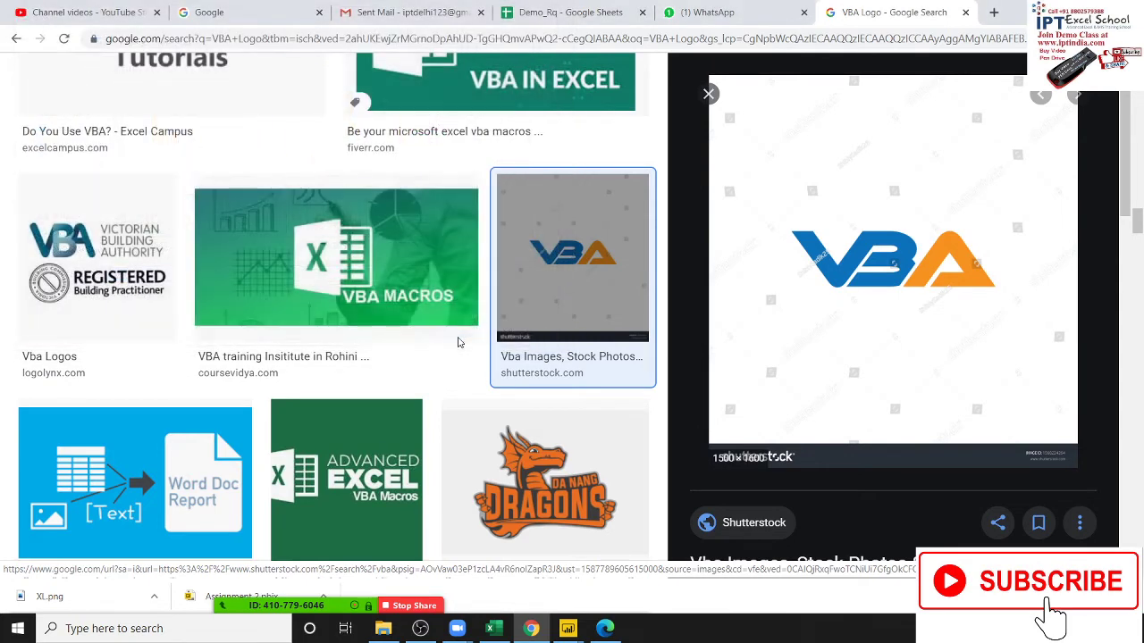
left_click(534, 631)
Insert the VBA1 image from the Pictures folder onto Page 1 of the report.
left_click(360, 198)
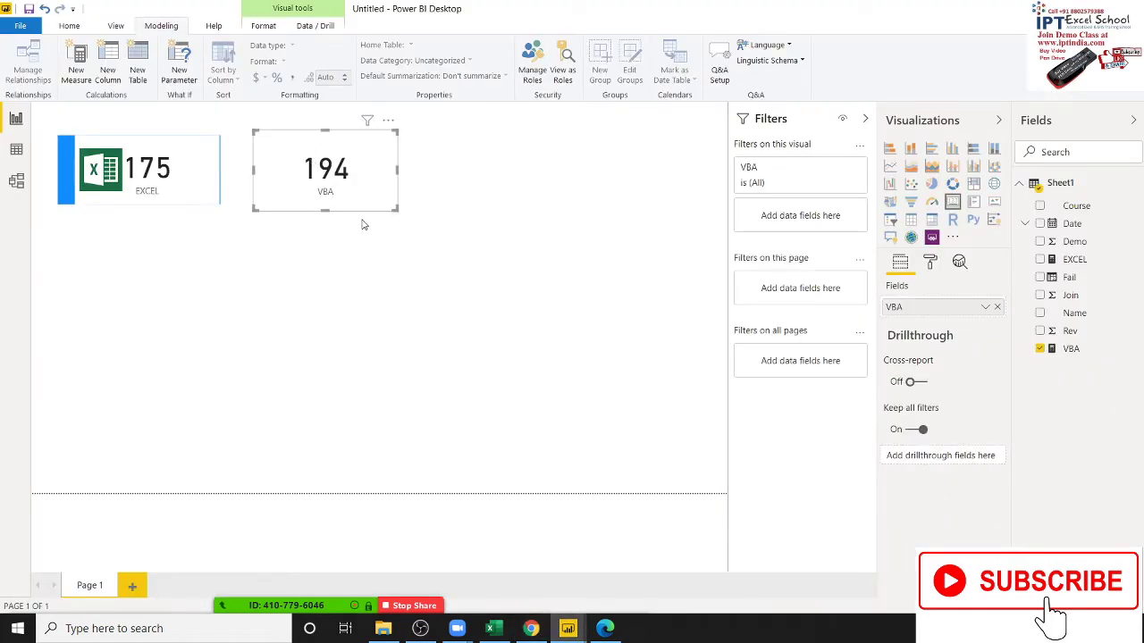
key("Escape")
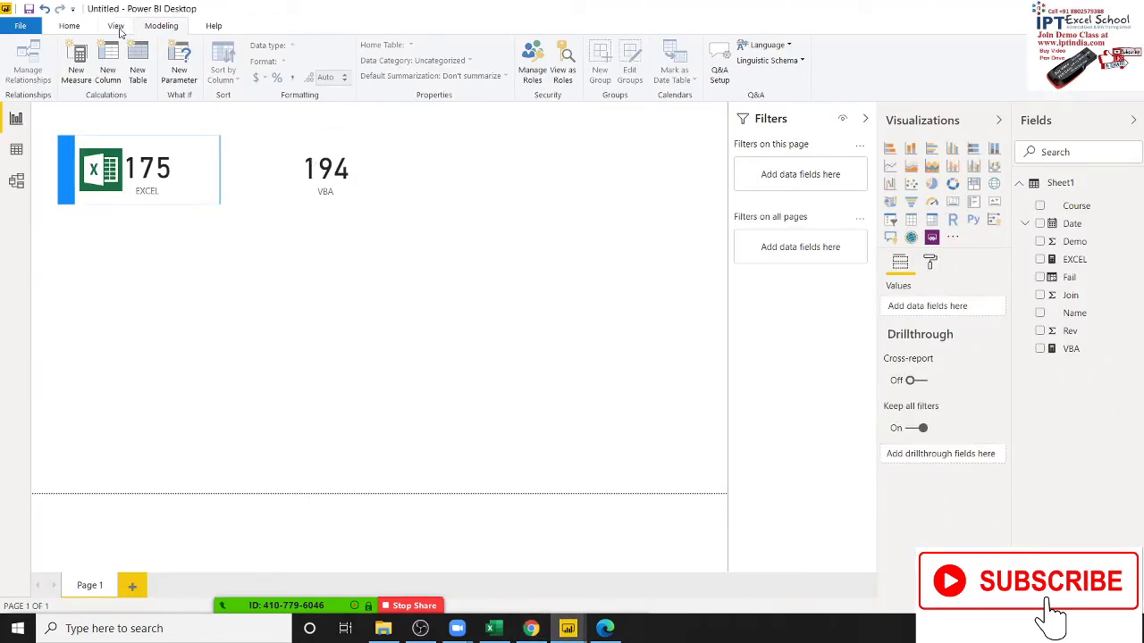
left_click(118, 26)
left_click(71, 26)
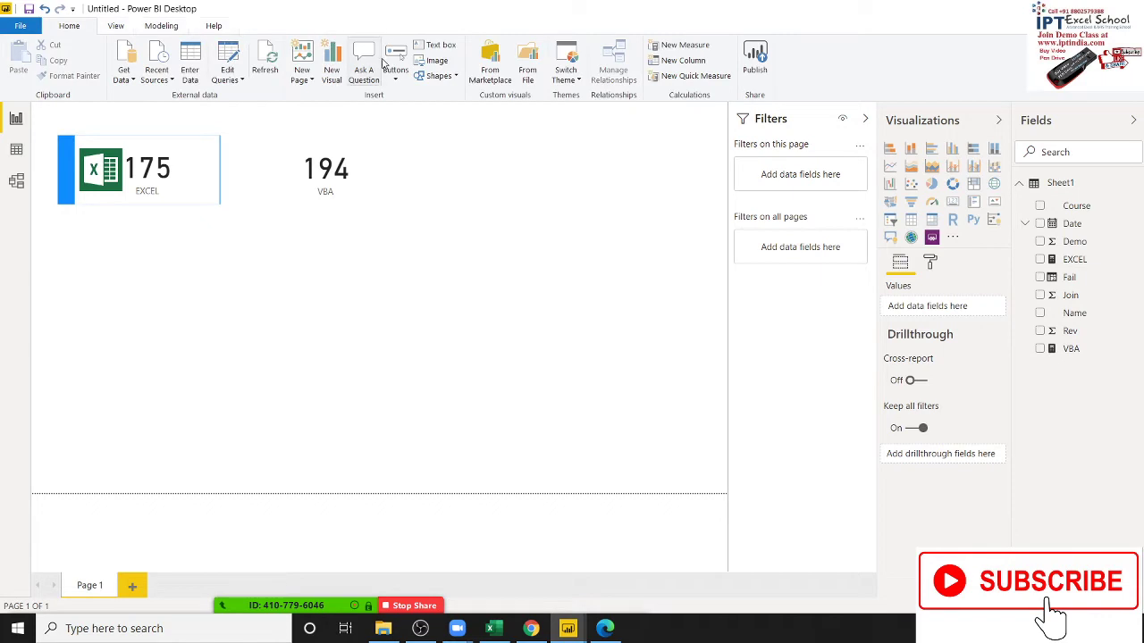
left_click(437, 60)
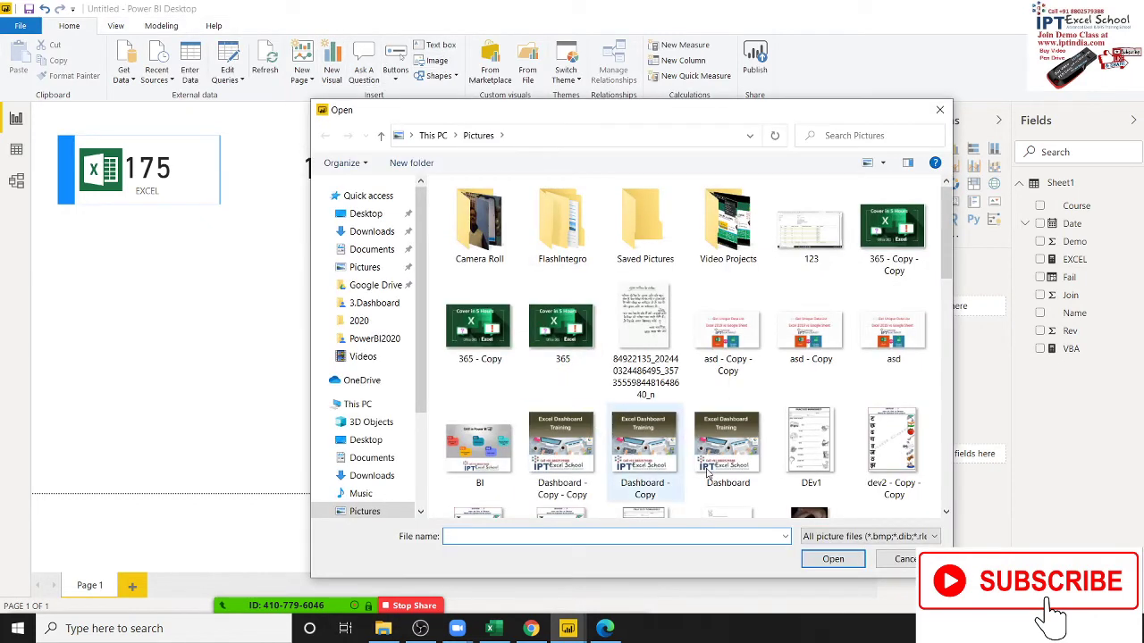
left_click(945, 401)
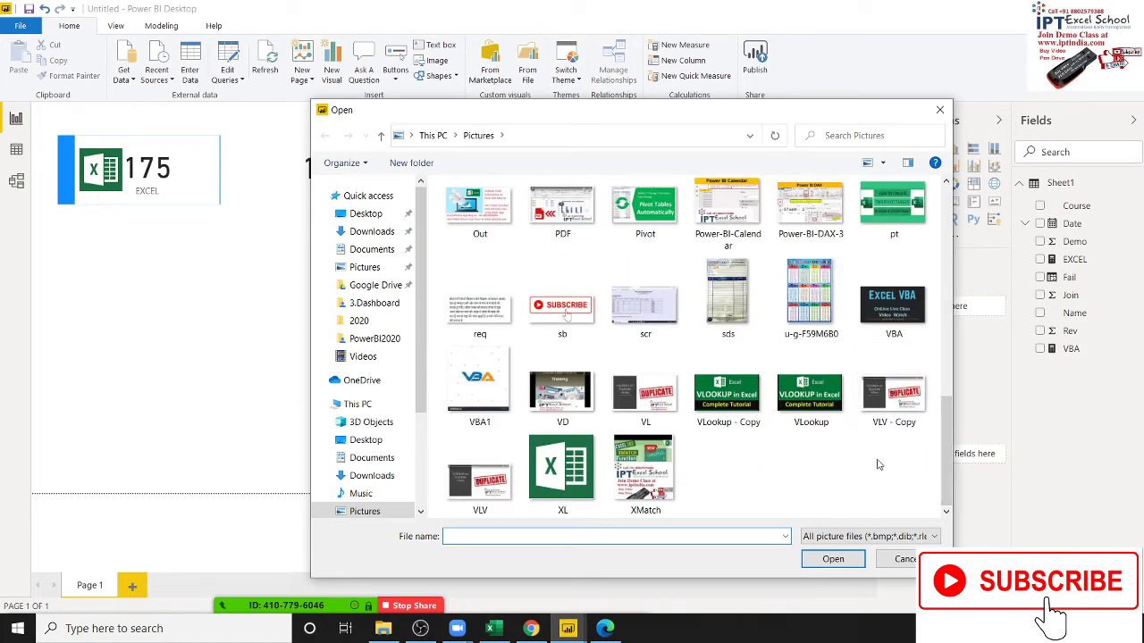
double_click(480, 393)
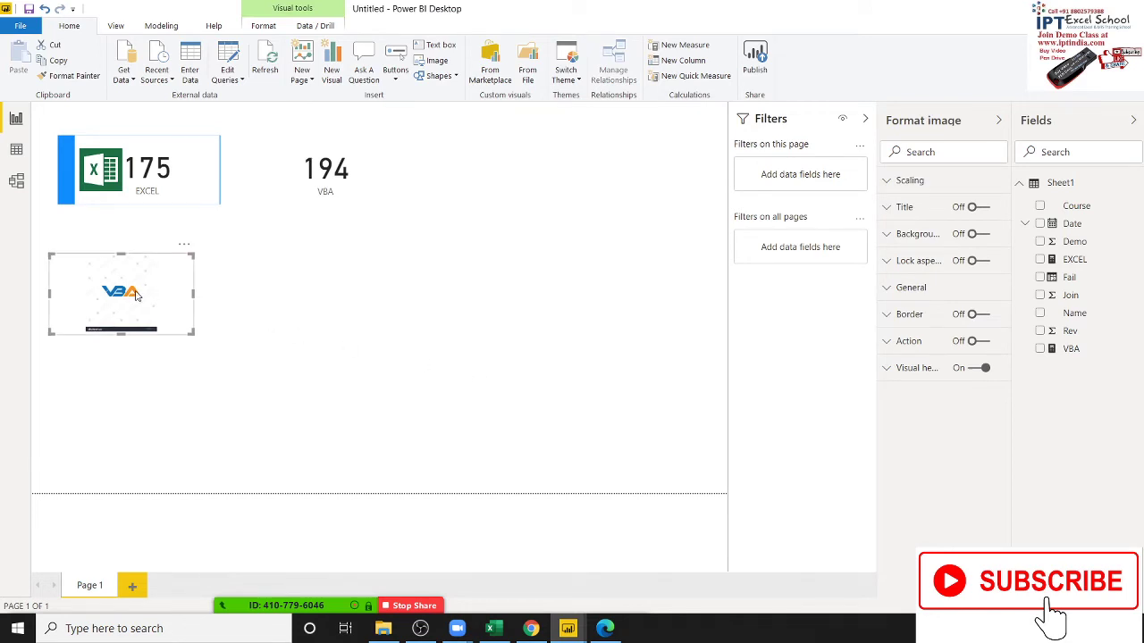
left_click(268, 24)
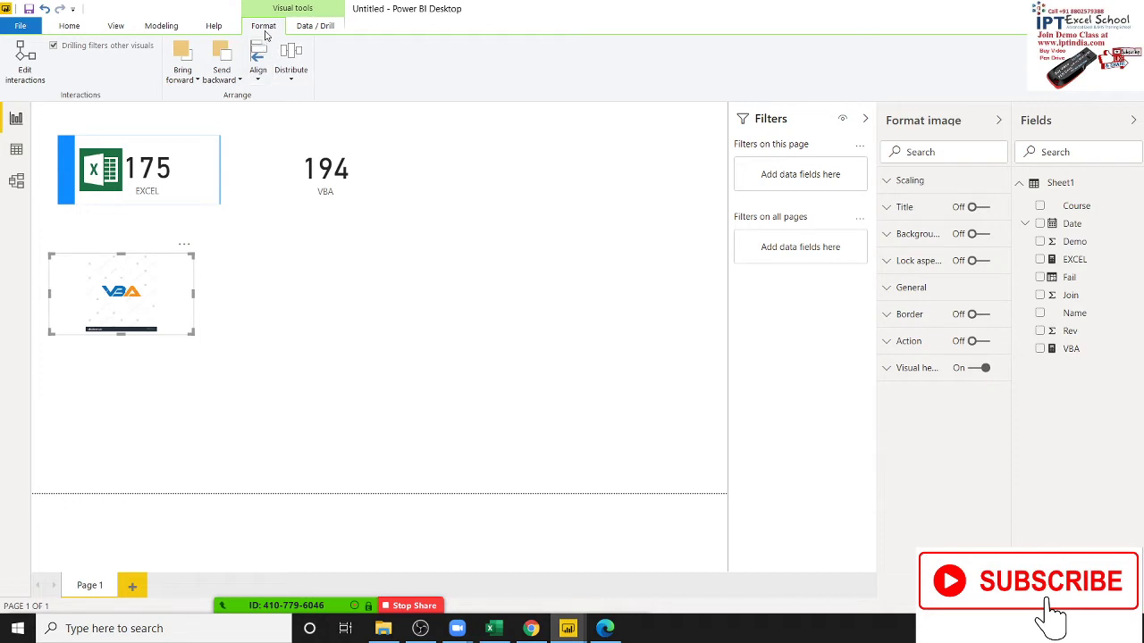
Shrink the VBA logo and move it over the left side of the 194 card.
left_click(290, 81)
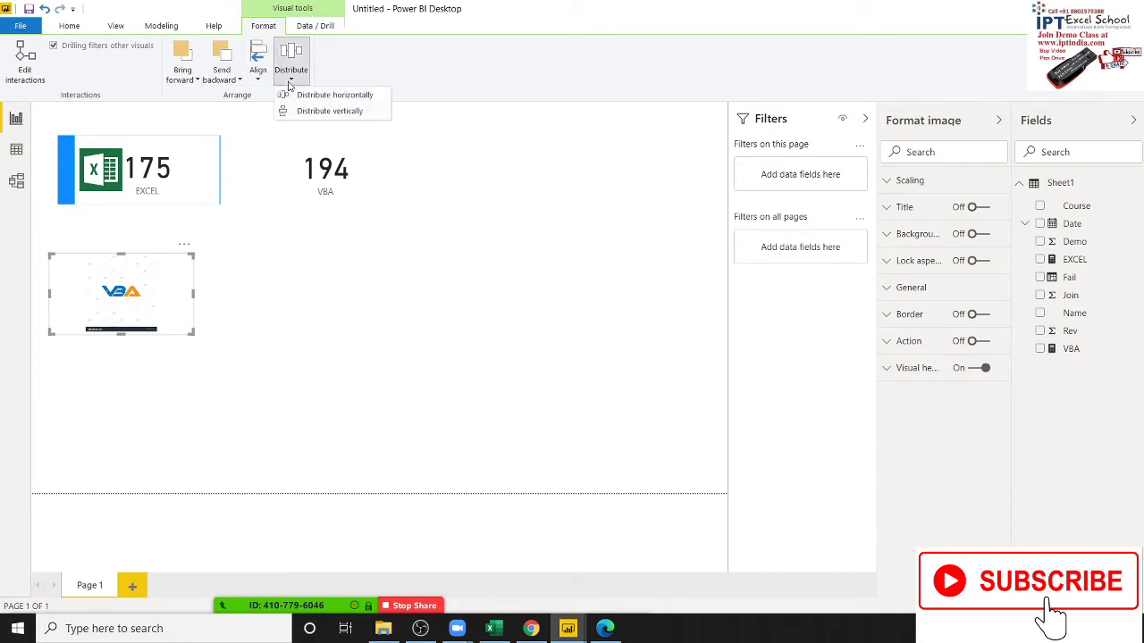
left_click(267, 83)
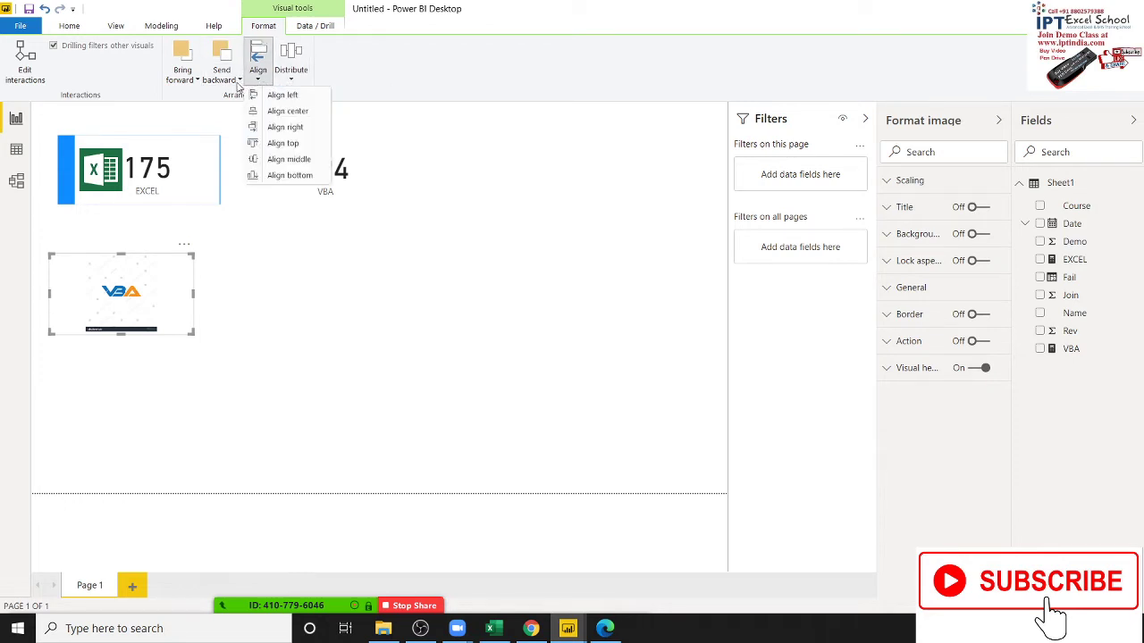
left_click(24, 72)
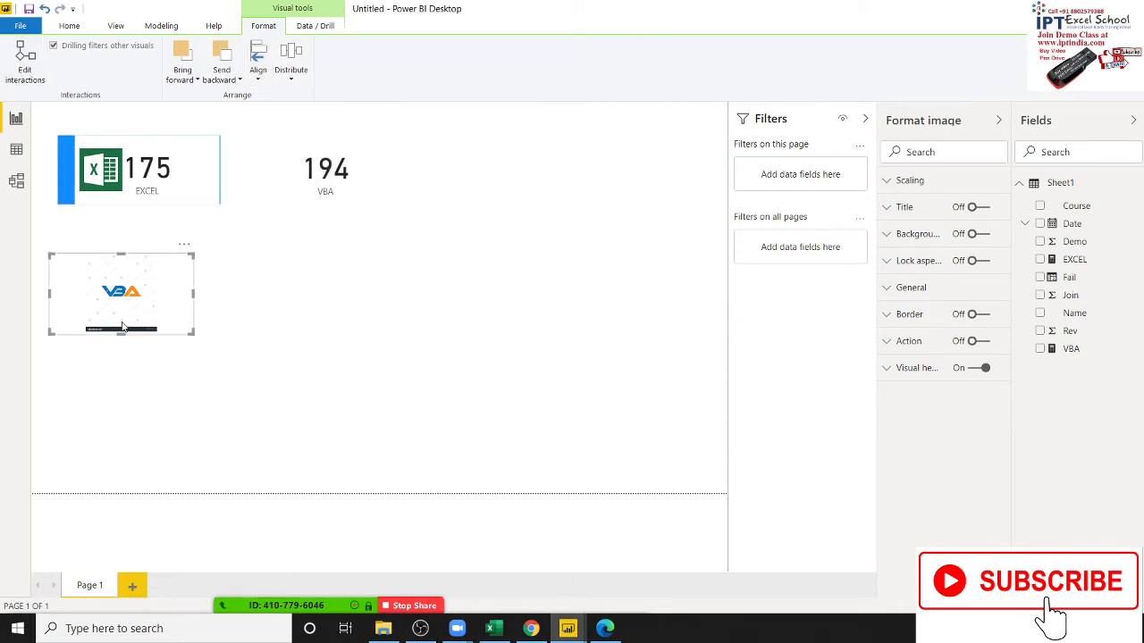
left_click_drag(121, 333, 125, 331)
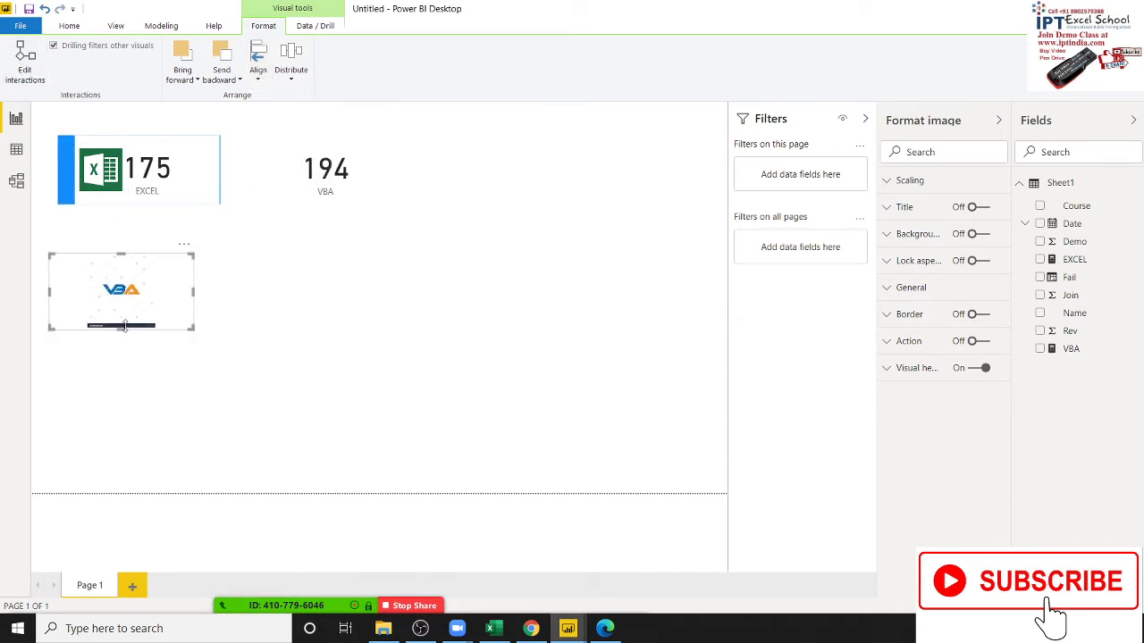
left_click(316, 29)
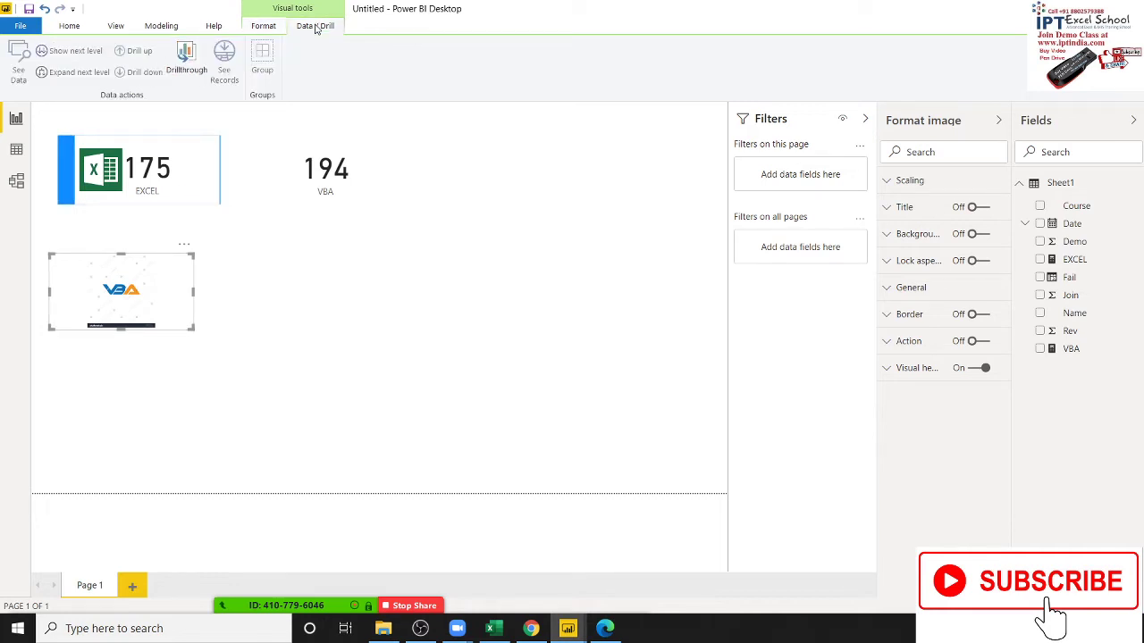
left_click(277, 289)
left_click(119, 290)
mouse_move(119, 289)
left_mouse_down()
mouse_move(299, 175)
mouse_move(290, 173)
left_mouse_up()
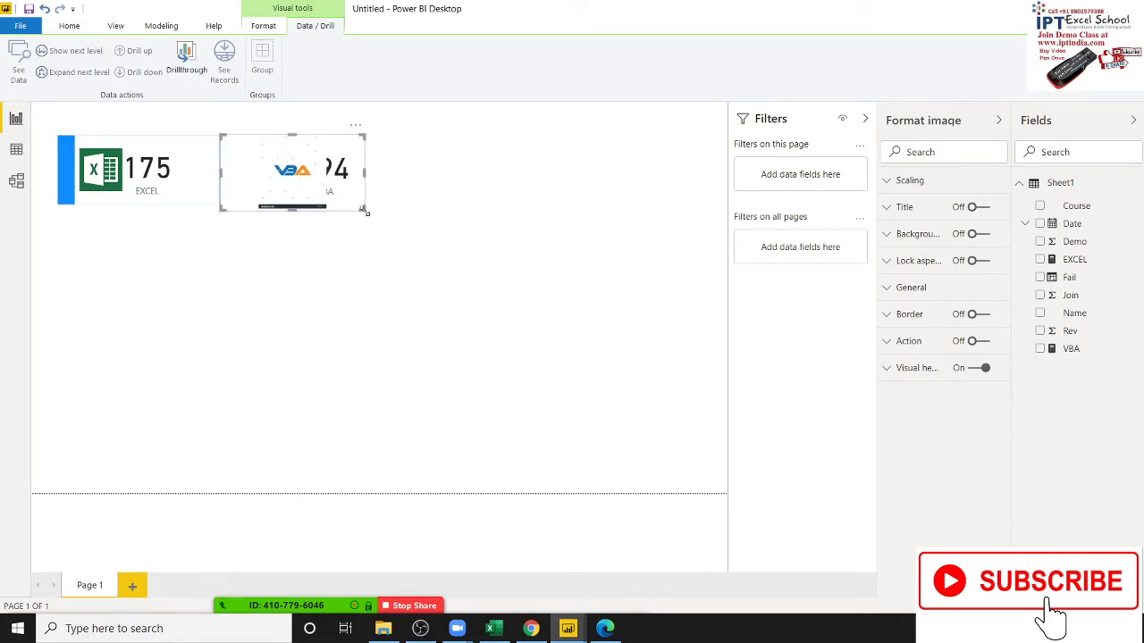
left_click_drag(364, 210, 345, 210)
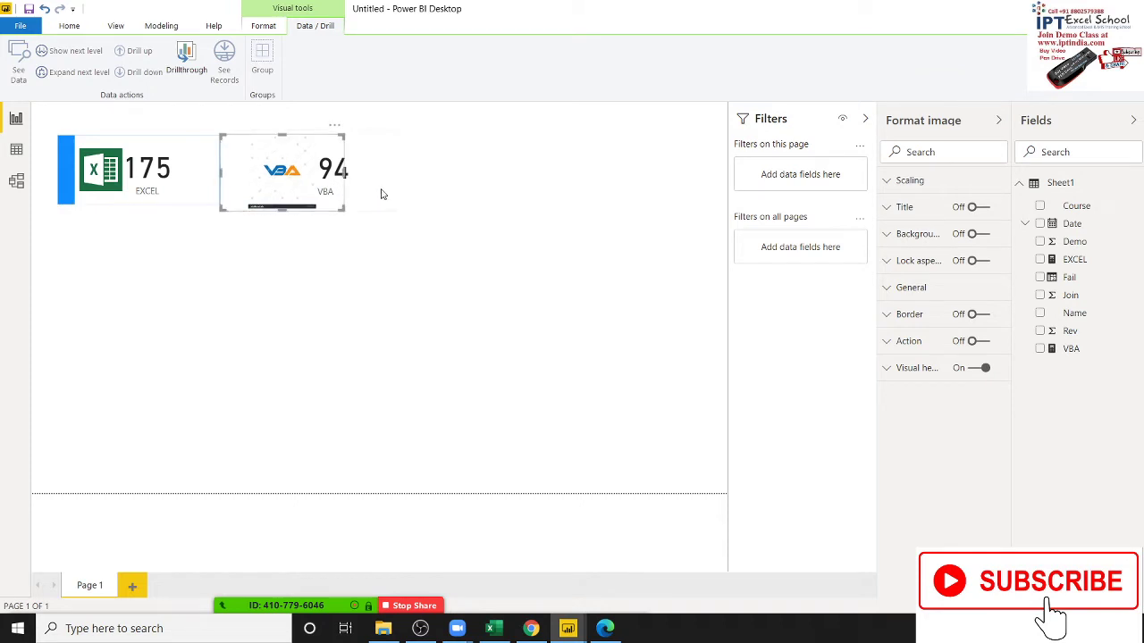
Select both the VBA logo image and the 194 card together.
left_click(377, 190)
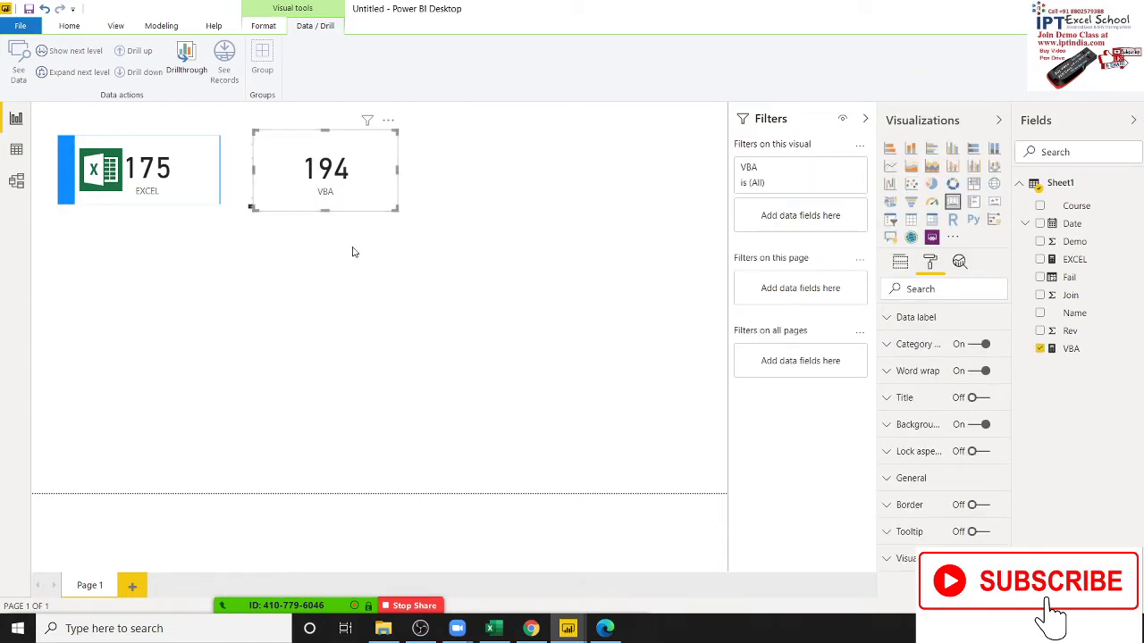
left_click(327, 198)
left_click(327, 199)
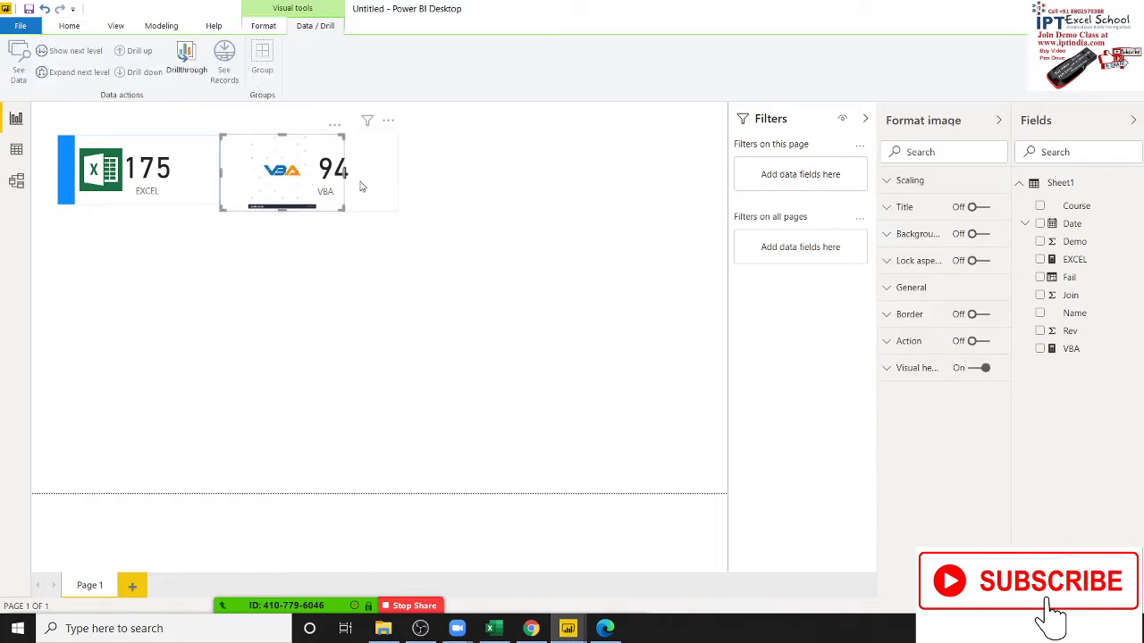
left_click(362, 187)
left_click(306, 251)
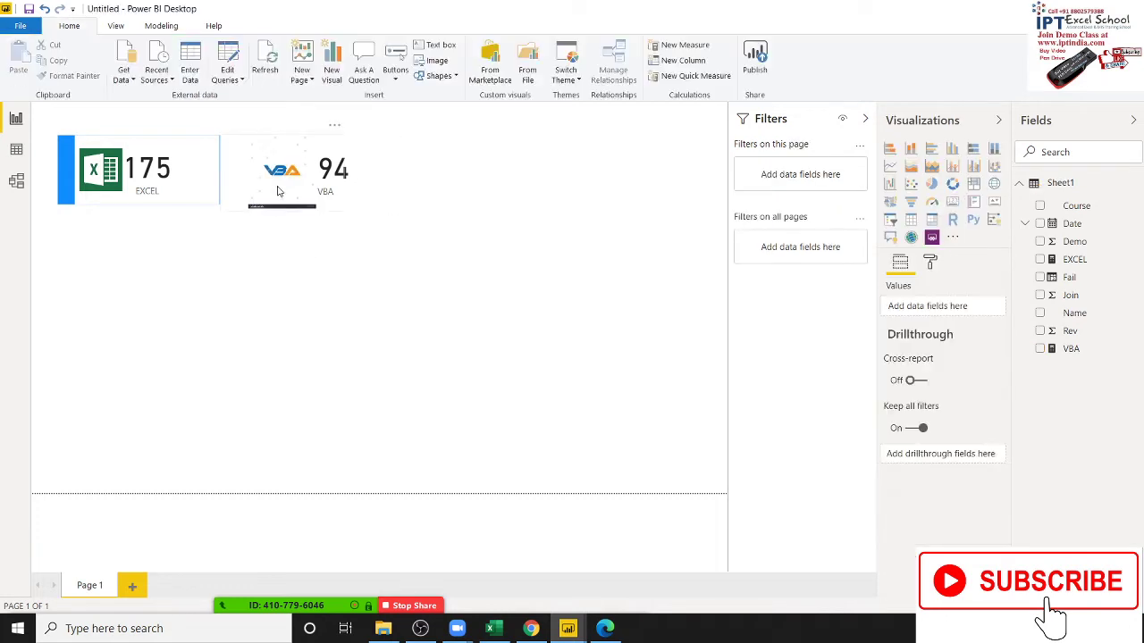
left_click(338, 197)
left_click(365, 189)
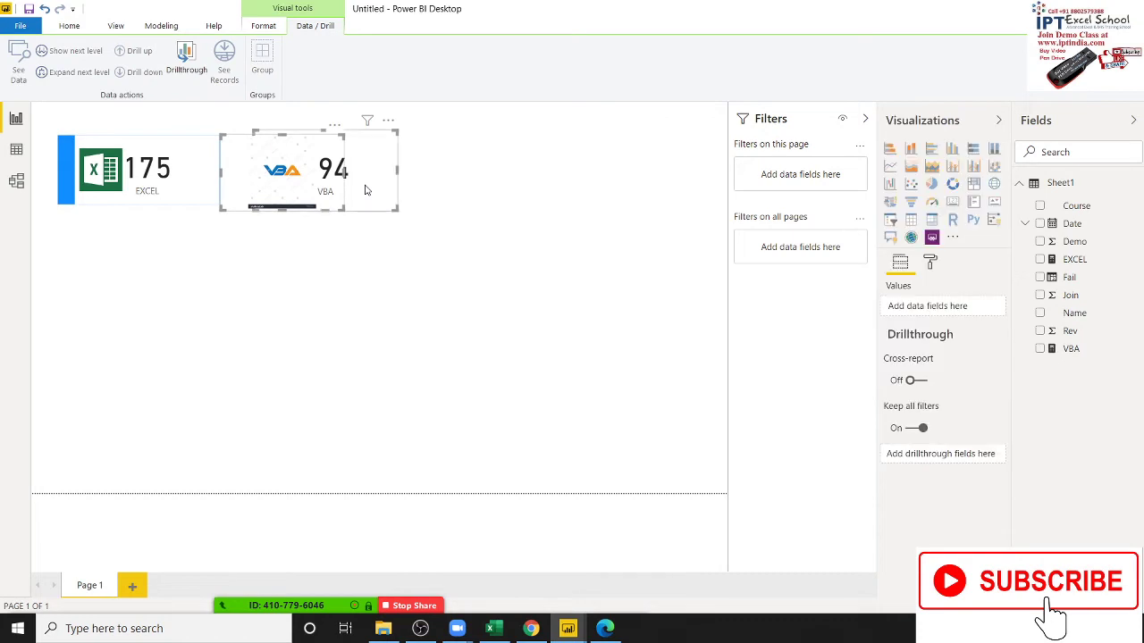
Group the VBA logo with the 194 card and widen the grouped visual.
right_click(364, 190)
mouse_move(402, 194)
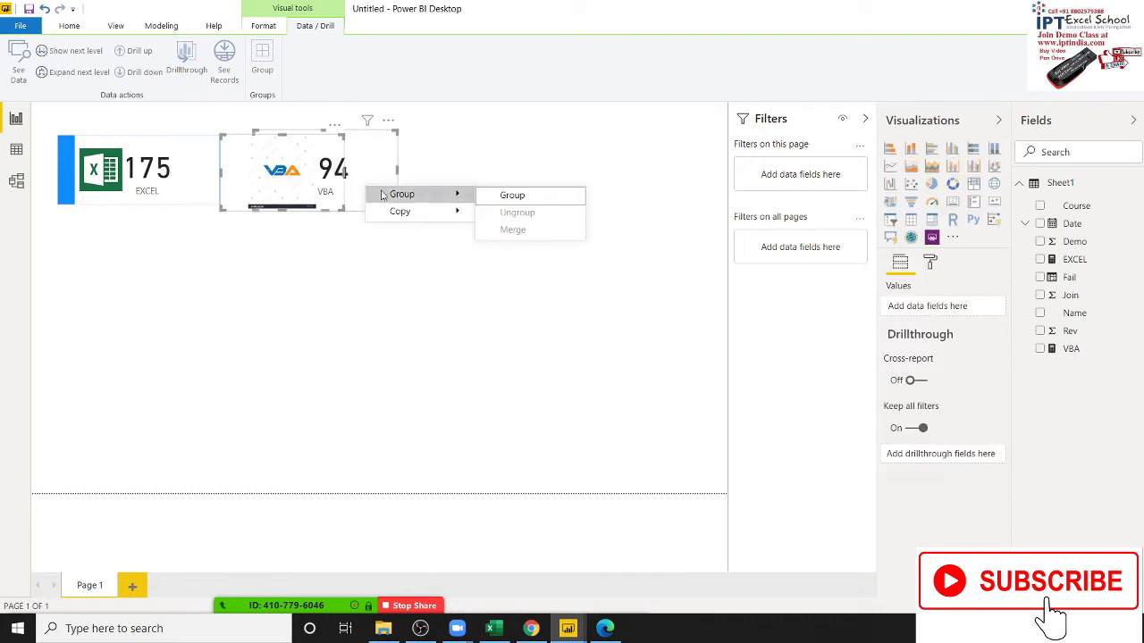
left_click(491, 196)
left_click(416, 222)
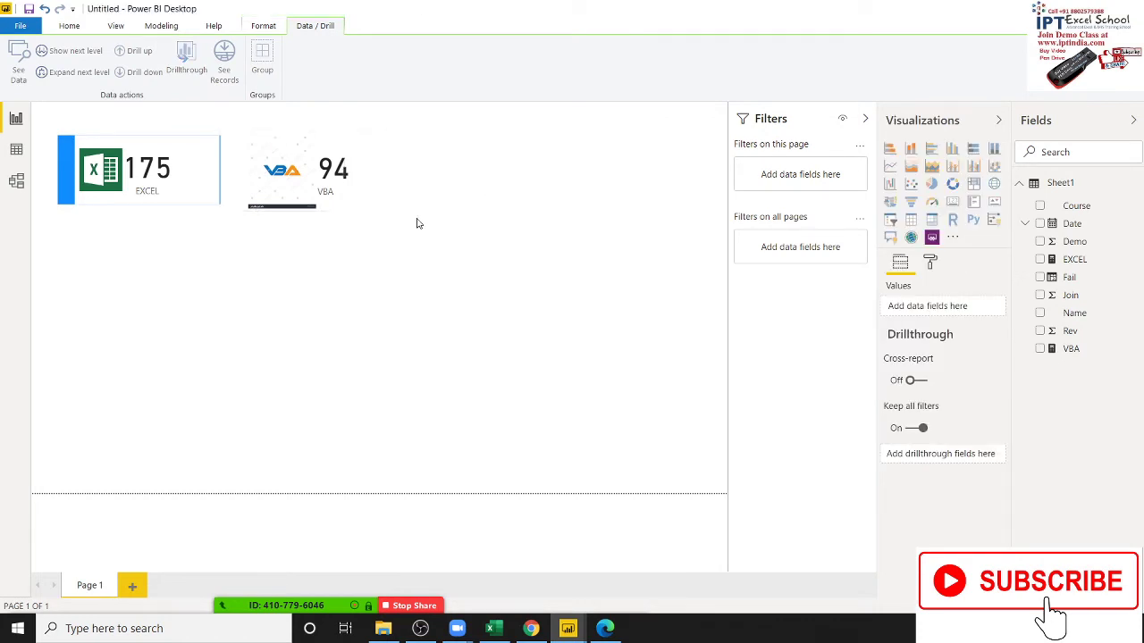
left_click(392, 180)
left_click_drag(397, 170, 501, 176)
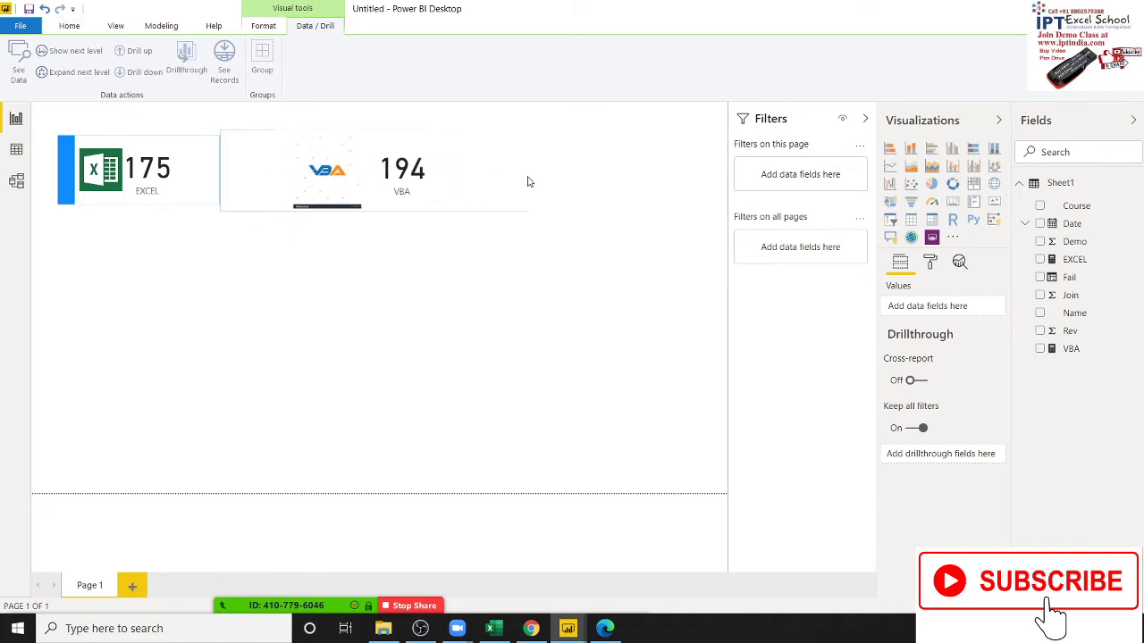
Shift the group left and narrow the logo image and the 194 card.
left_click(528, 179)
left_click_drag(359, 184, 343, 184)
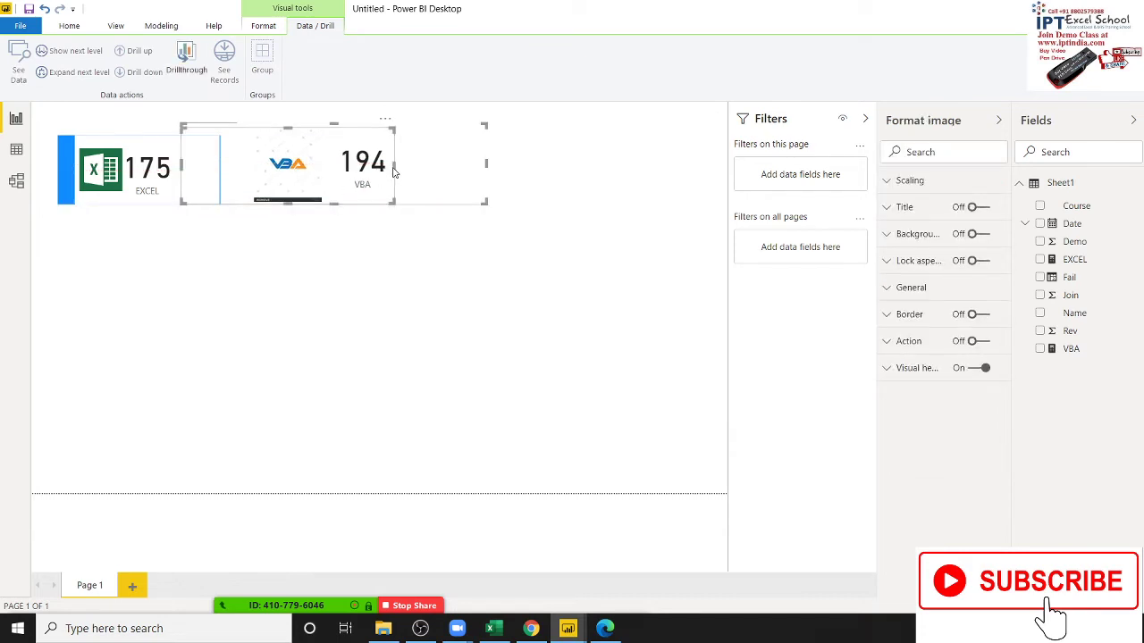
left_click_drag(394, 171, 244, 175)
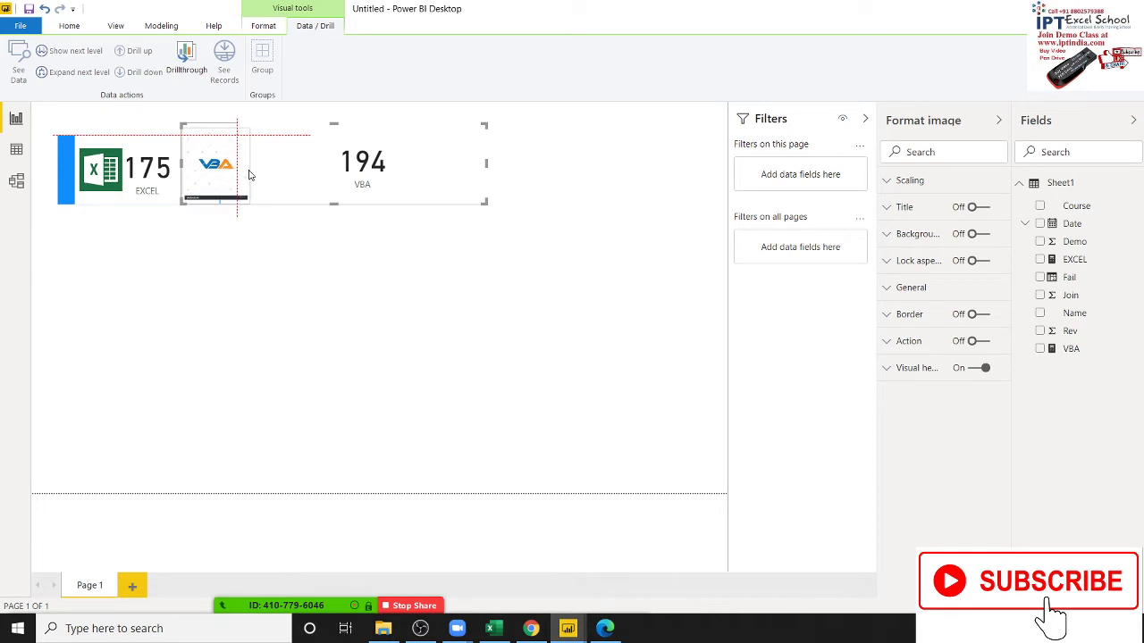
left_click(268, 250)
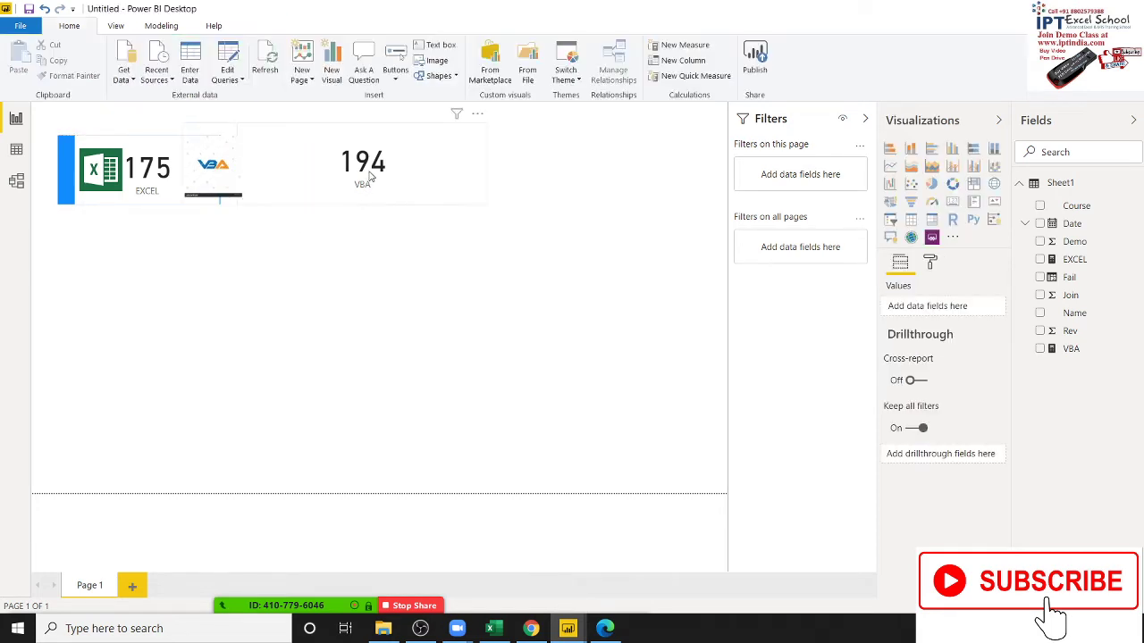
left_click(428, 166)
left_click_drag(480, 168, 382, 168)
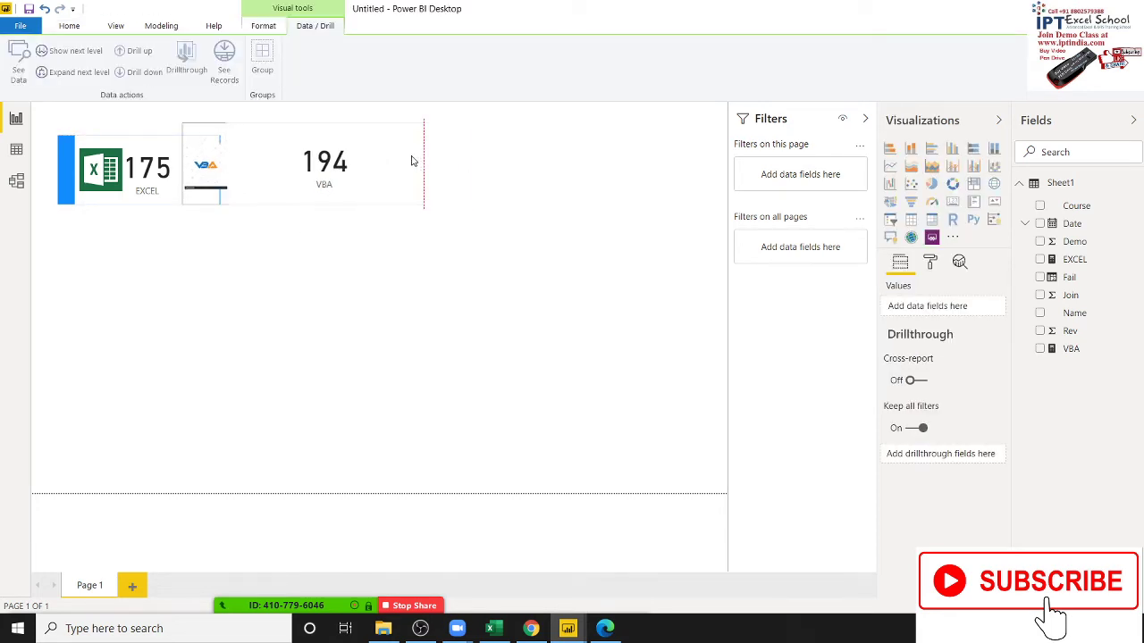
Narrow the 194 card further and move the VBA group down and right.
left_click(369, 167)
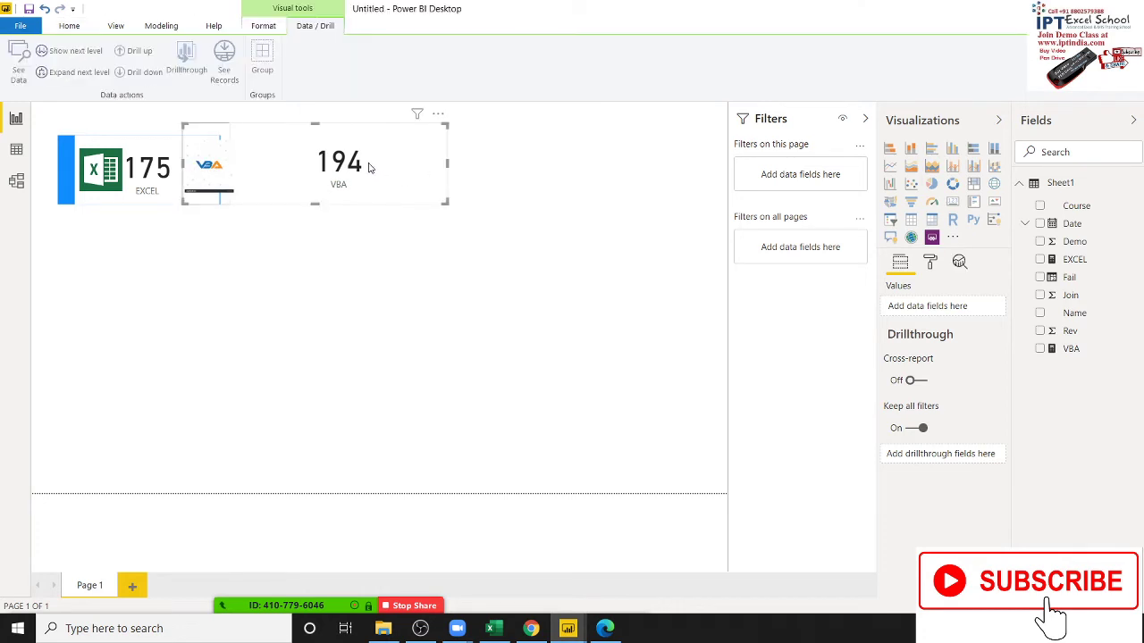
left_click(289, 170)
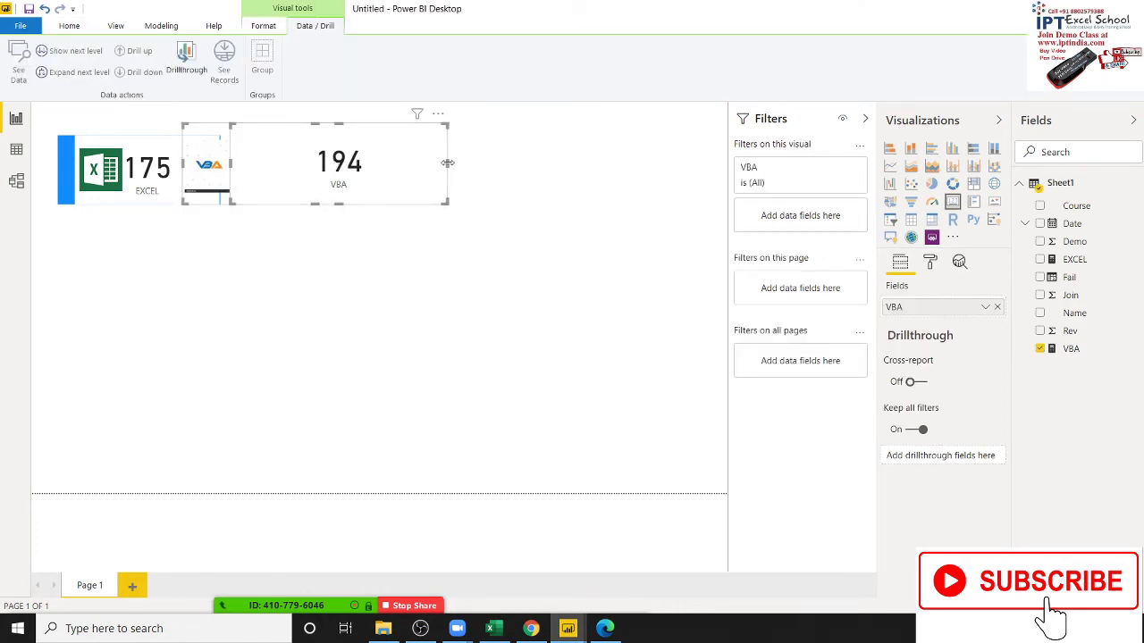
left_click_drag(448, 163, 384, 170)
left_click(364, 272)
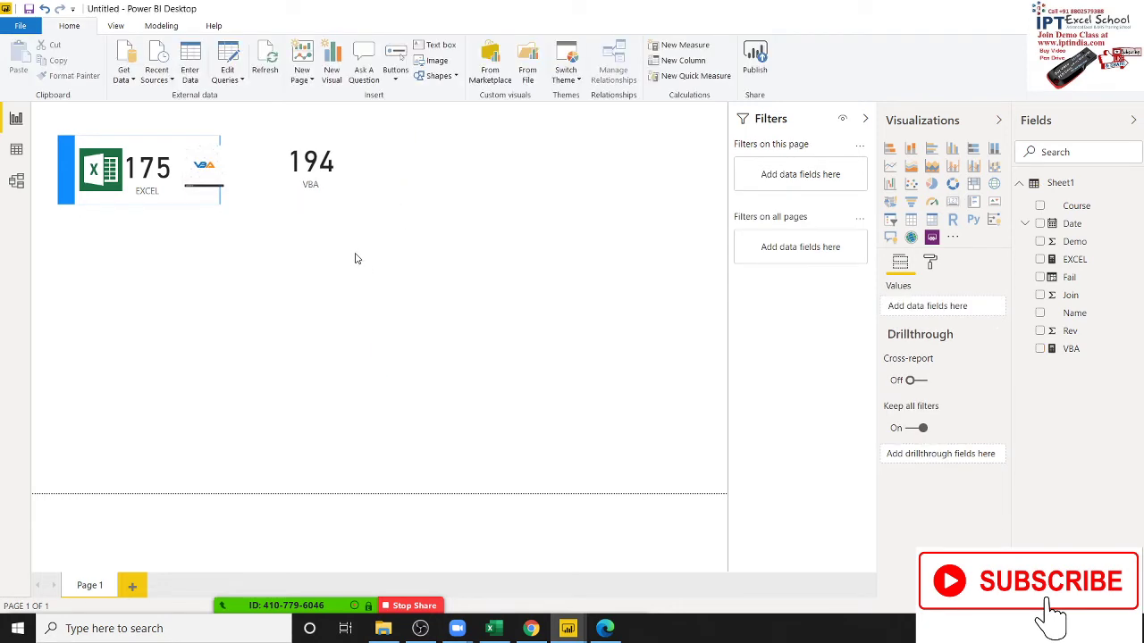
left_click(375, 168)
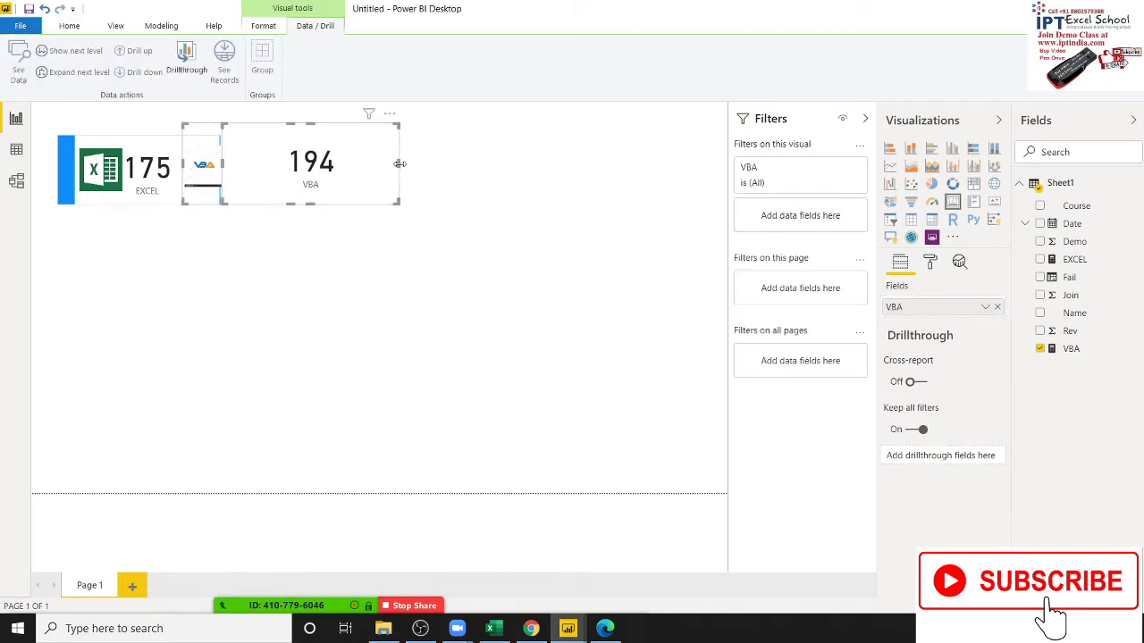
left_click_drag(367, 172, 437, 224)
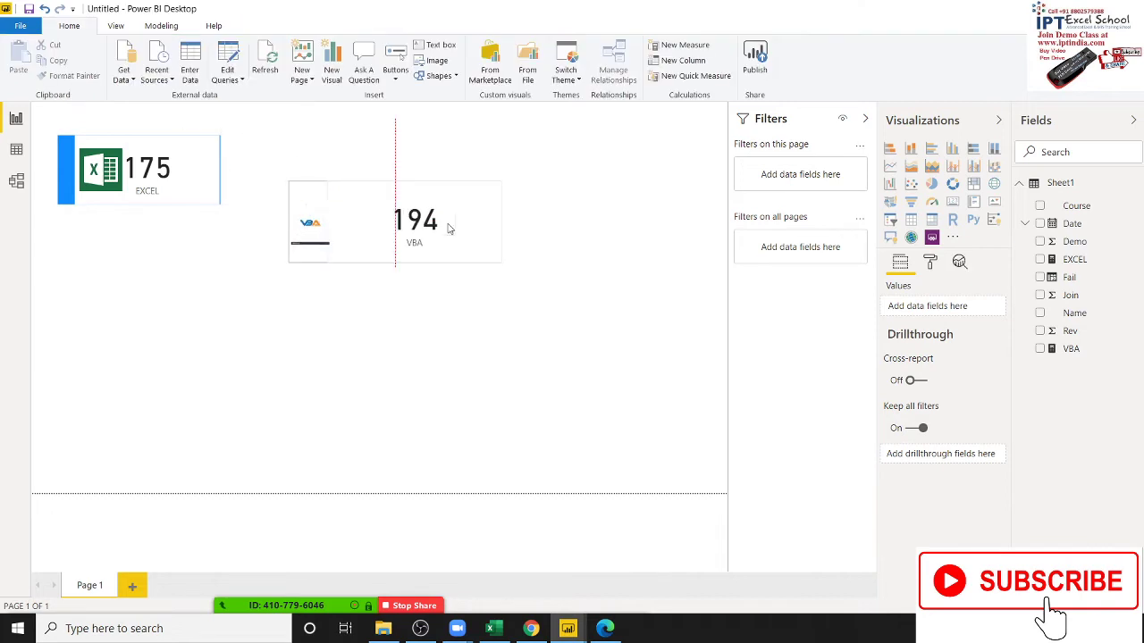
Ungroup the VBA visual, make the 194 card narrower and enlarge the logo.
right_click(438, 223)
mouse_move(475, 227)
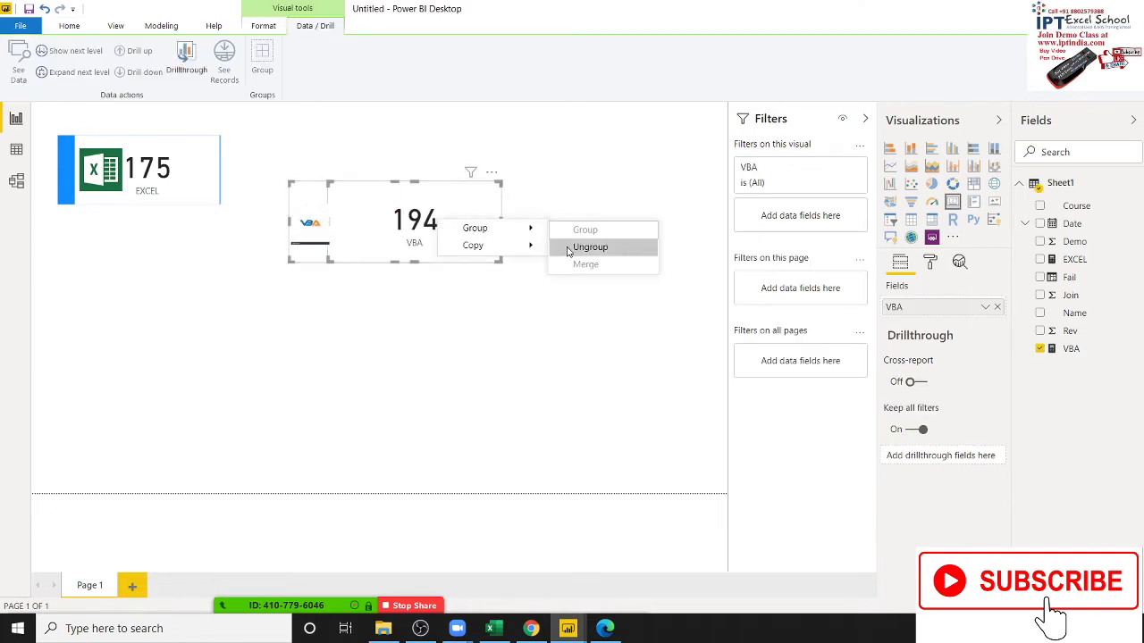
left_click(573, 247)
left_click_drag(501, 223, 422, 224)
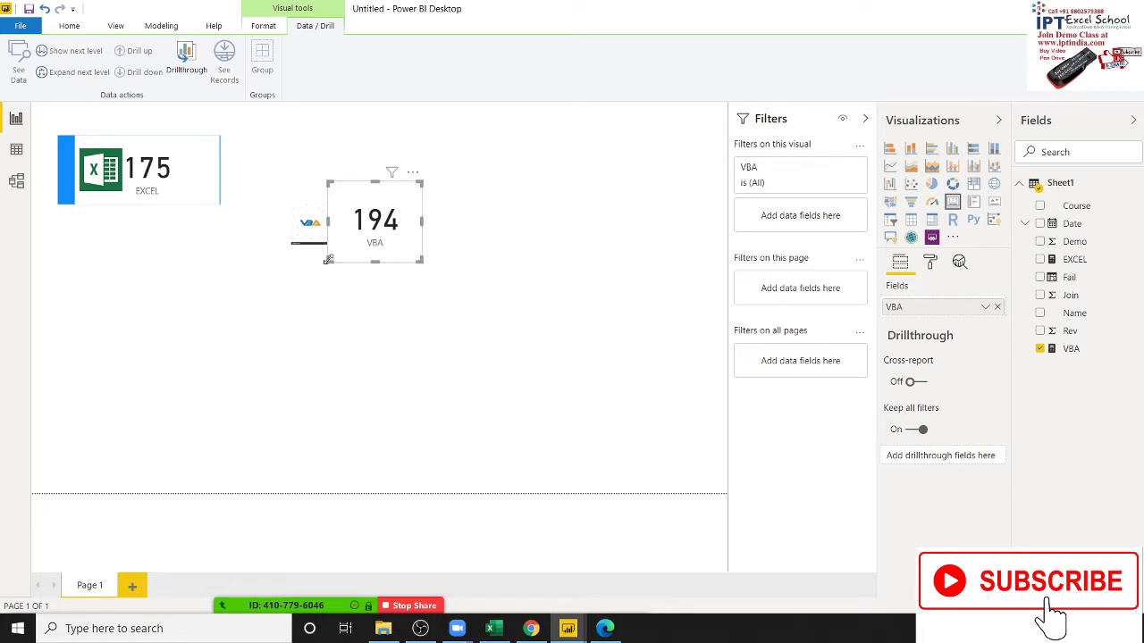
left_click_drag(328, 259, 363, 241)
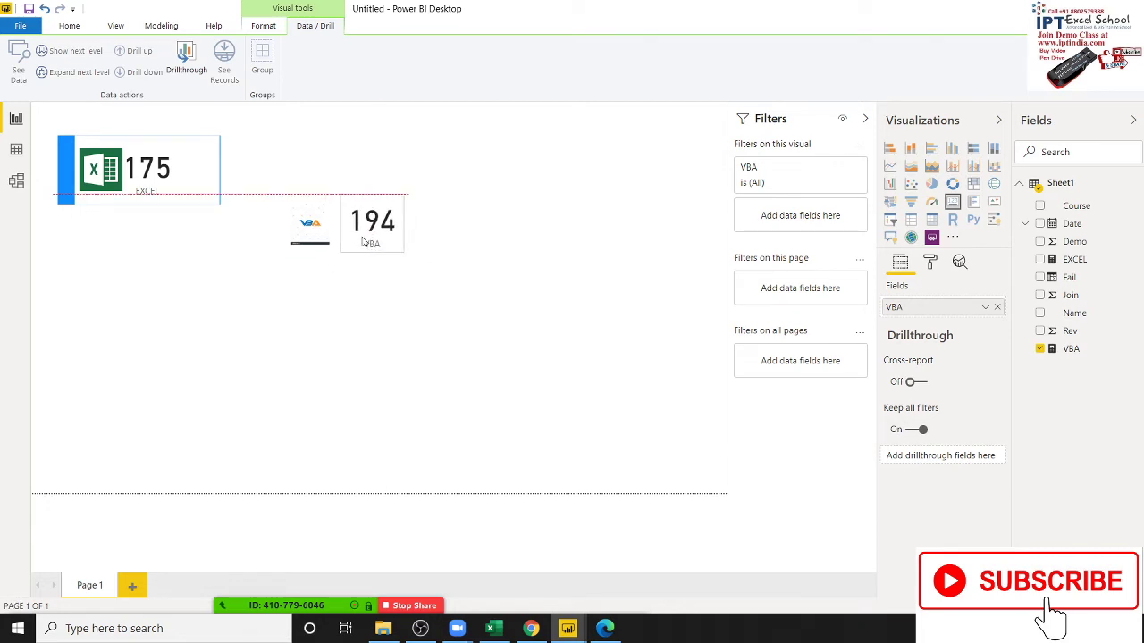
left_click_drag(363, 241, 354, 241)
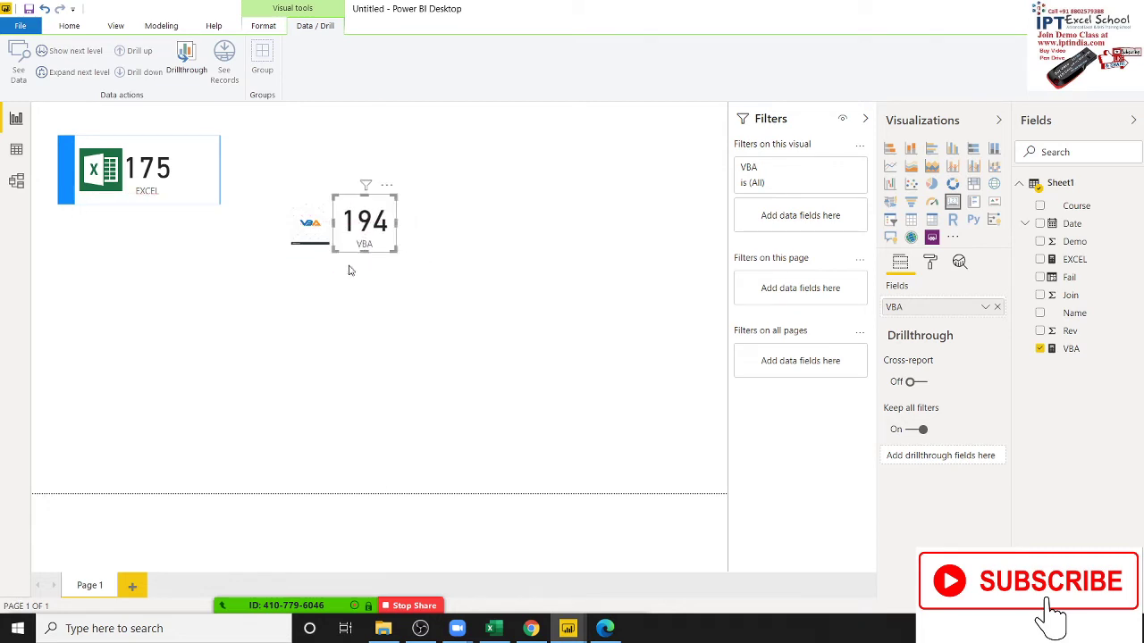
left_click(301, 228)
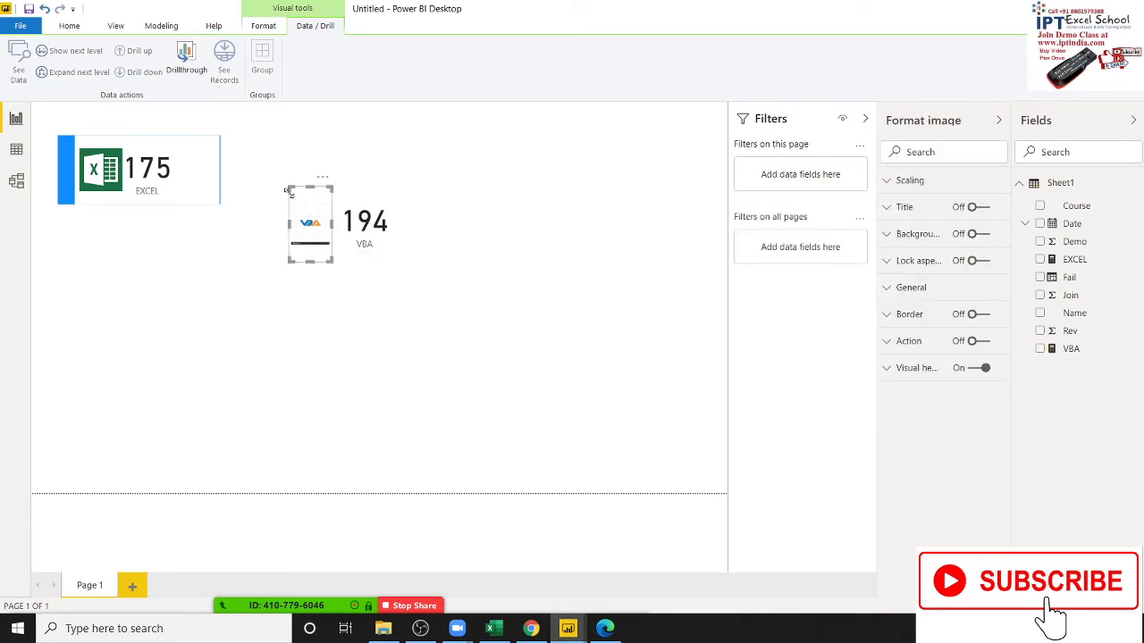
left_click_drag(288, 190, 277, 178)
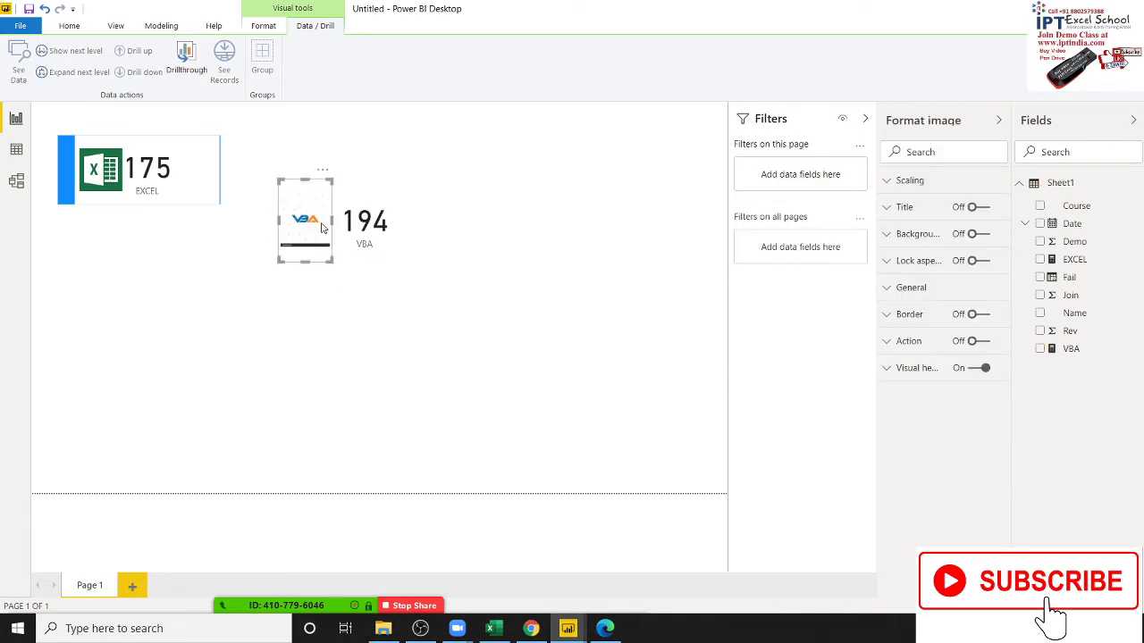
Regroup the logo and 194 card, aligning the group with the EXCEL card's top edge.
mouse_move(364, 223)
left_click(362, 234)
left_click(305, 237)
left_click(380, 240, "ctrl")
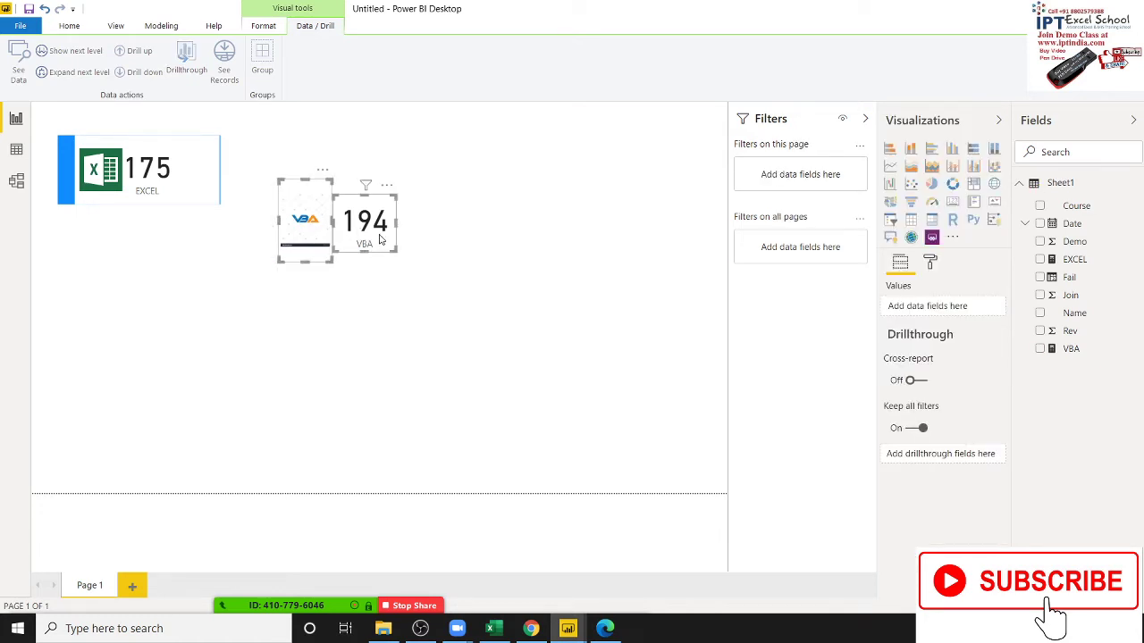
right_click(380, 240)
left_click(505, 272)
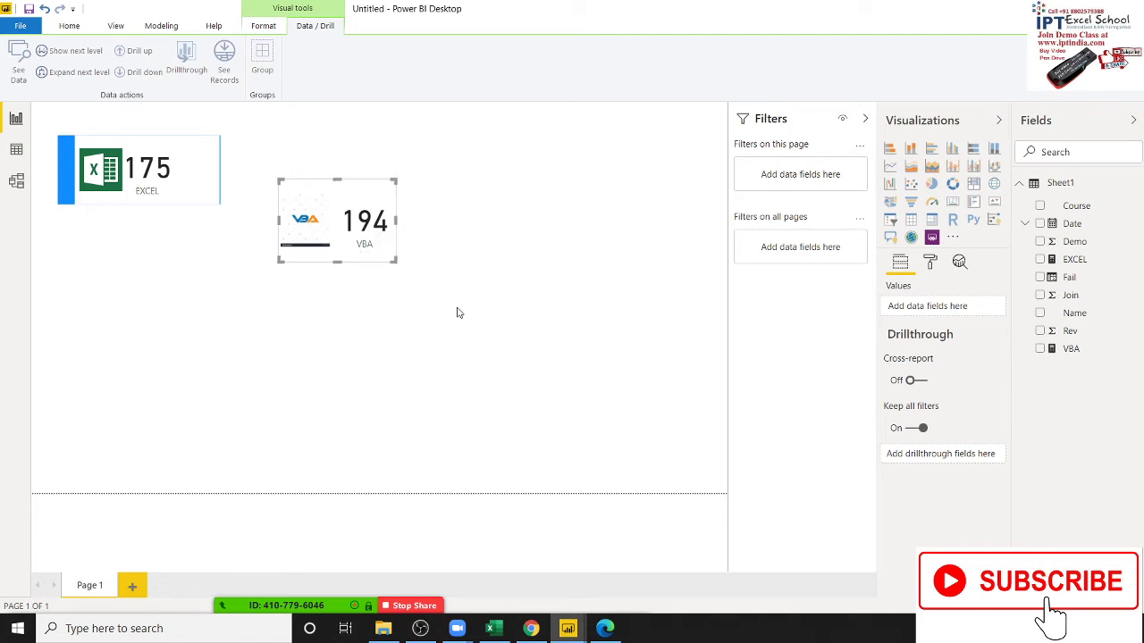
left_click_drag(332, 223, 329, 198)
left_click(407, 197)
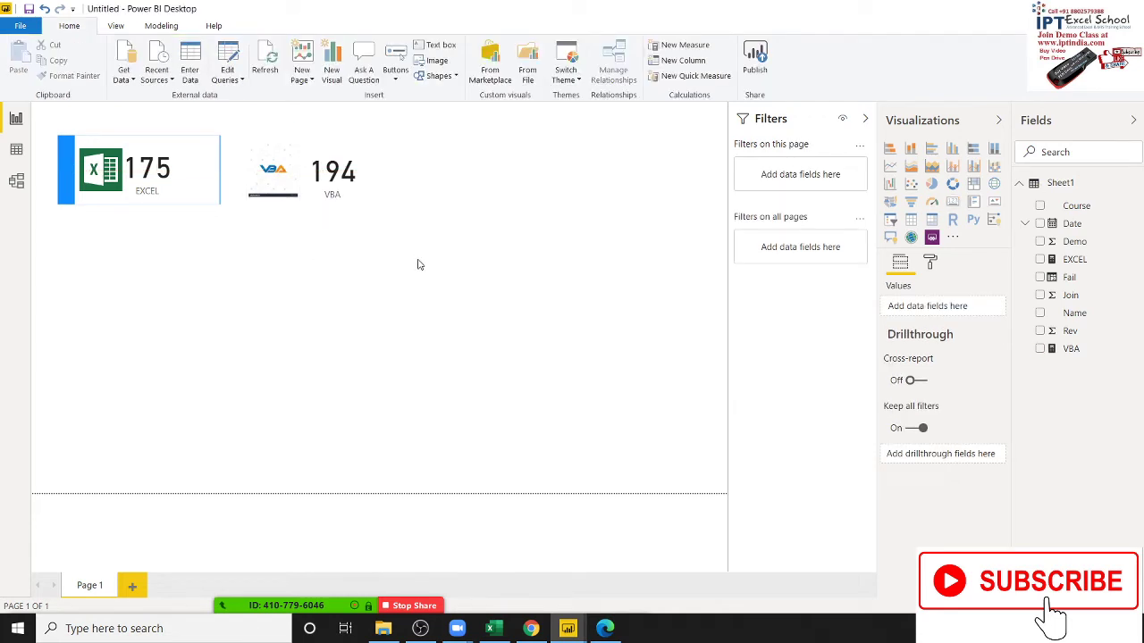
left_click(929, 185)
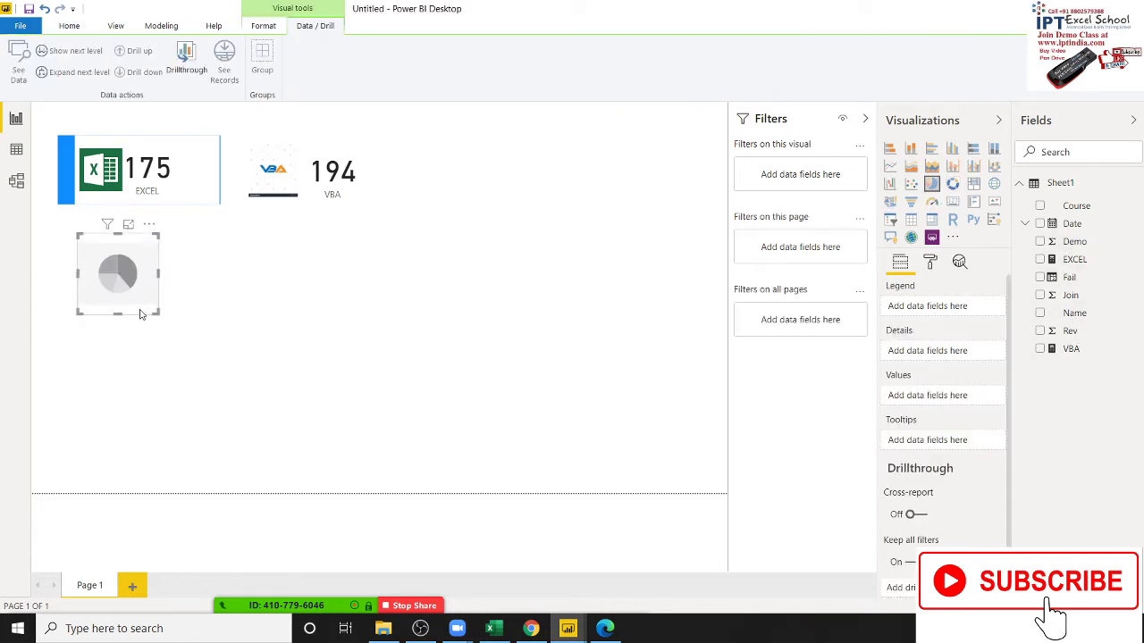
left_click_drag(118, 307, 106, 332)
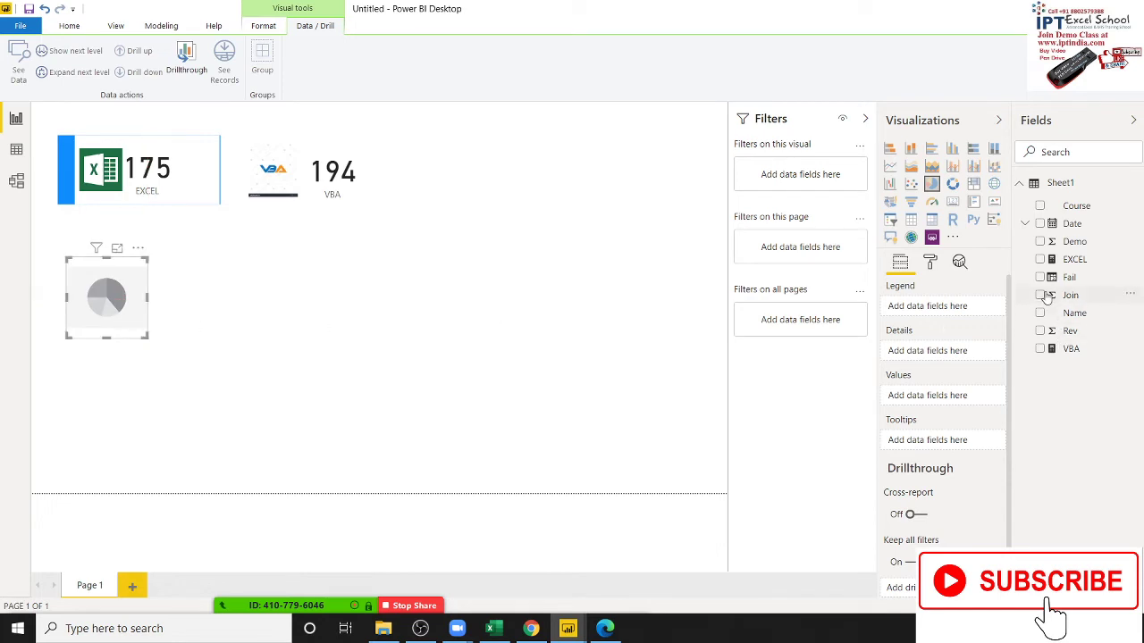
left_click(1040, 278)
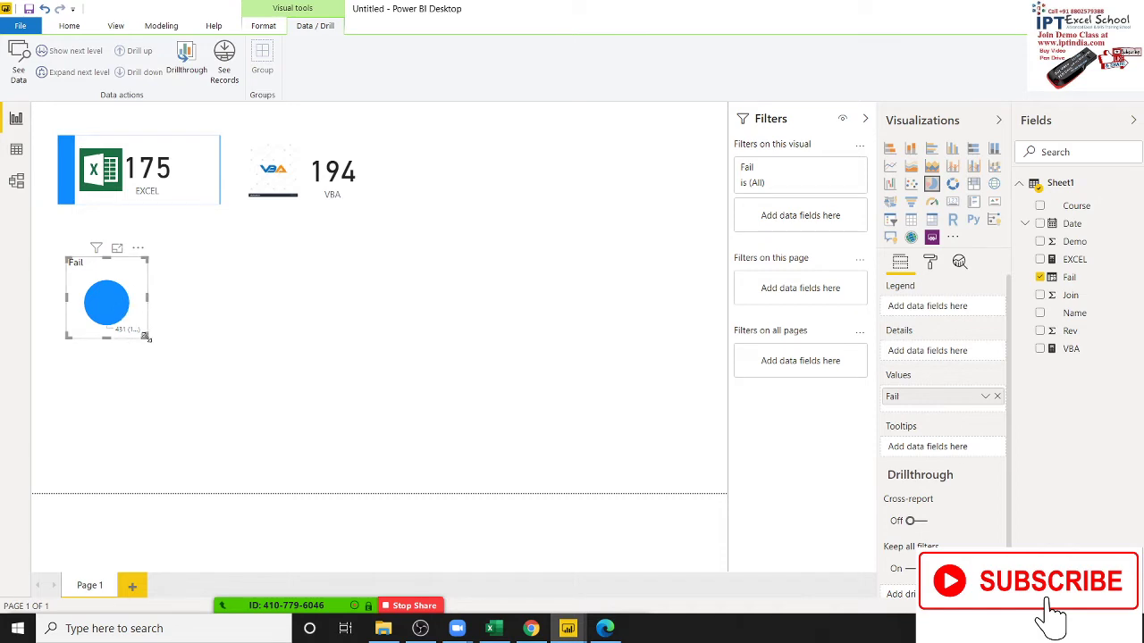
mouse_move(146, 337)
left_mouse_down()
mouse_move(185, 389)
mouse_move(172, 363)
left_mouse_up()
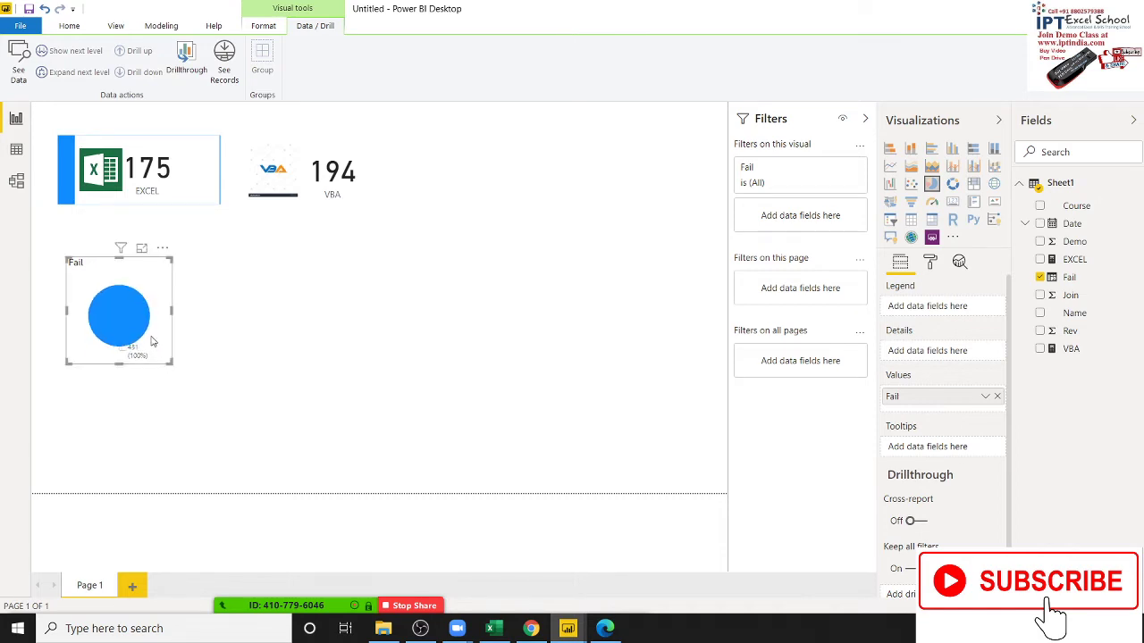
key("Delete")
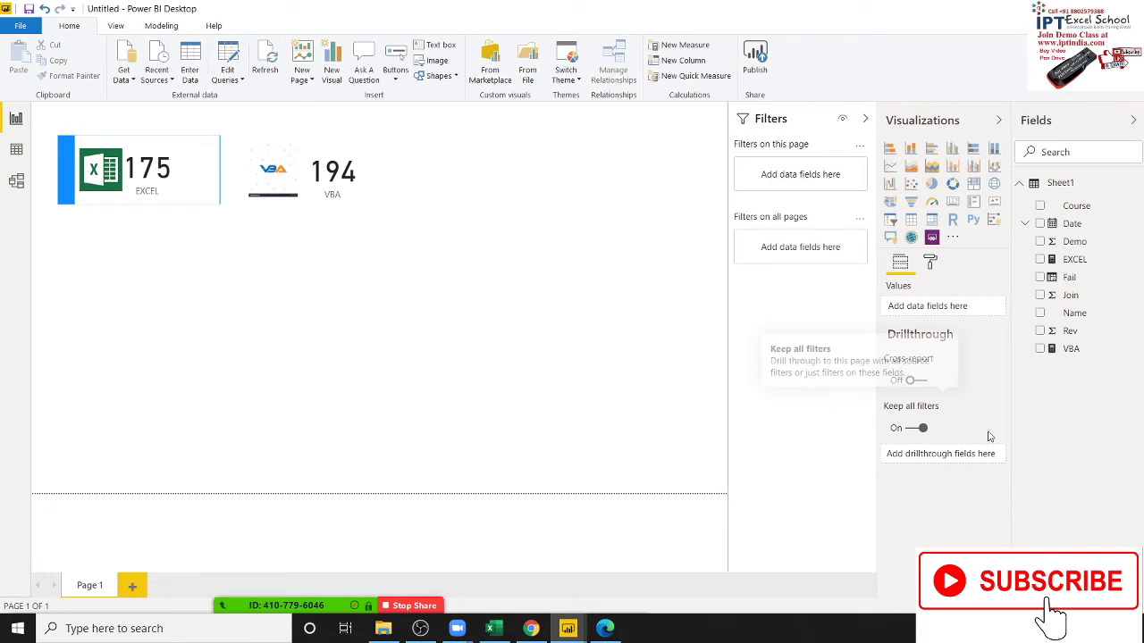
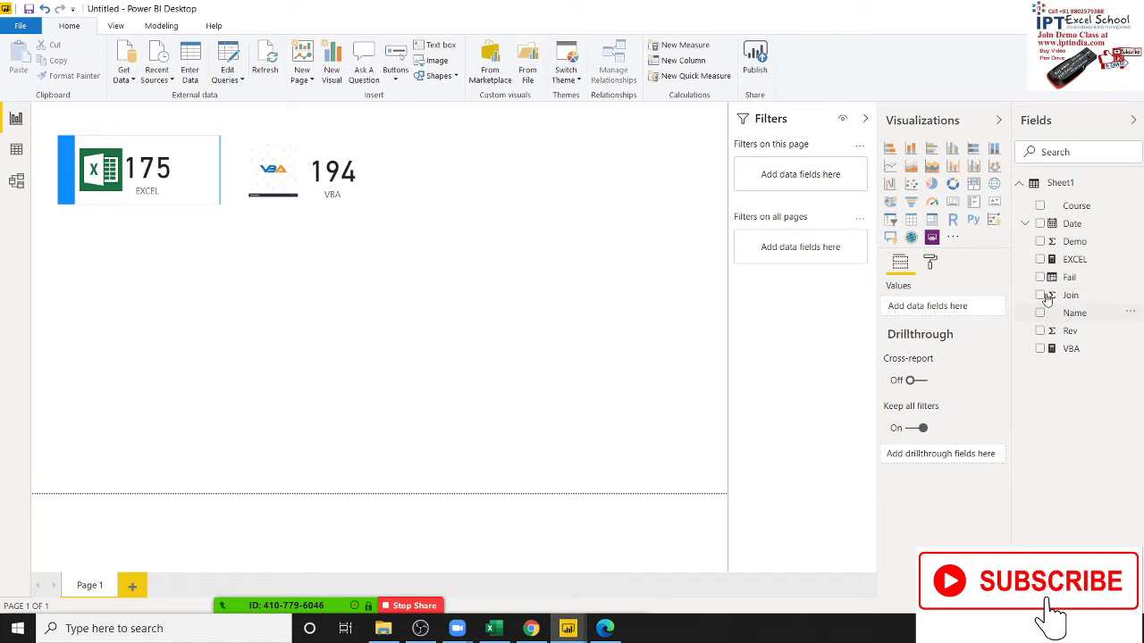
Build a 100% stacked column chart of Join and Demo by Date in the page middle.
left_click(1040, 224)
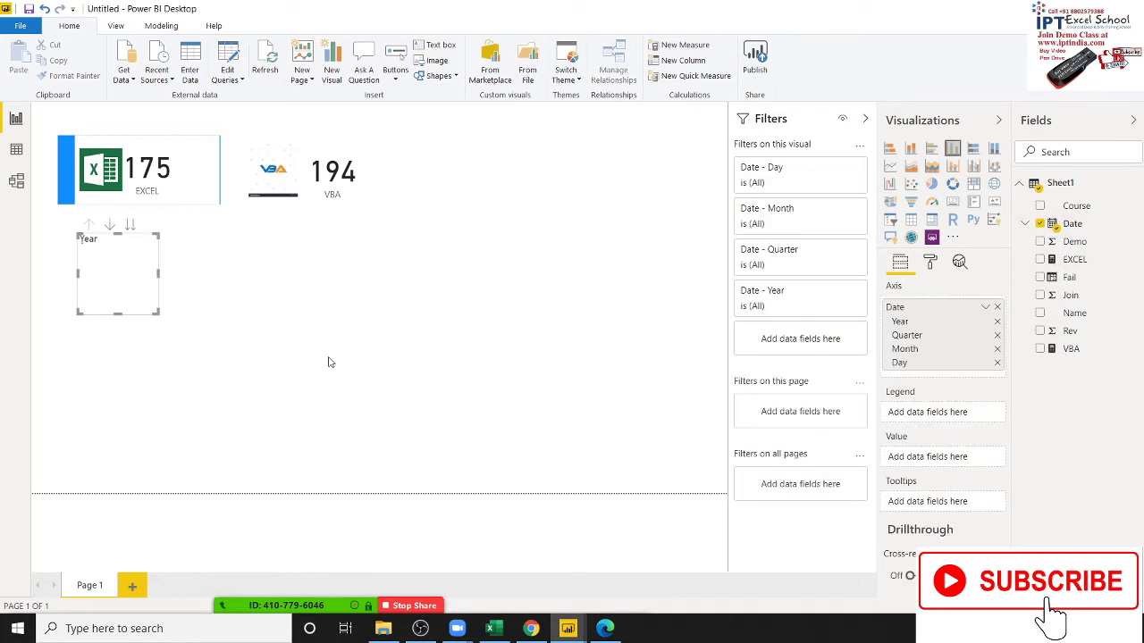
mouse_move(136, 289)
left_mouse_down()
mouse_move(508, 313)
mouse_move(607, 364)
left_mouse_up()
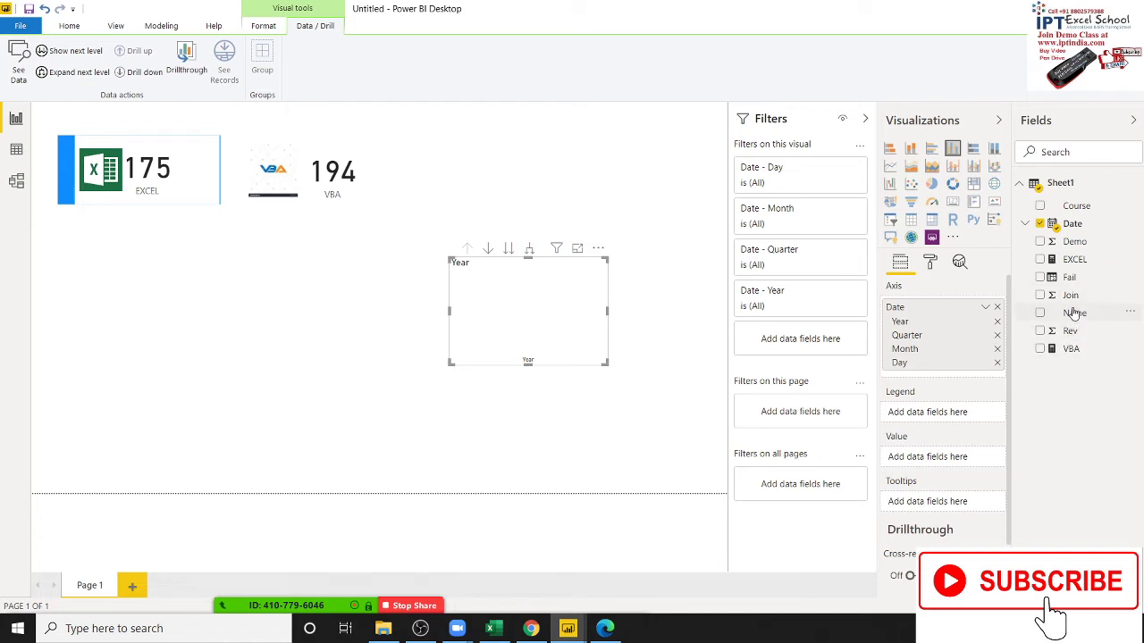
left_click_drag(1069, 295, 528, 341)
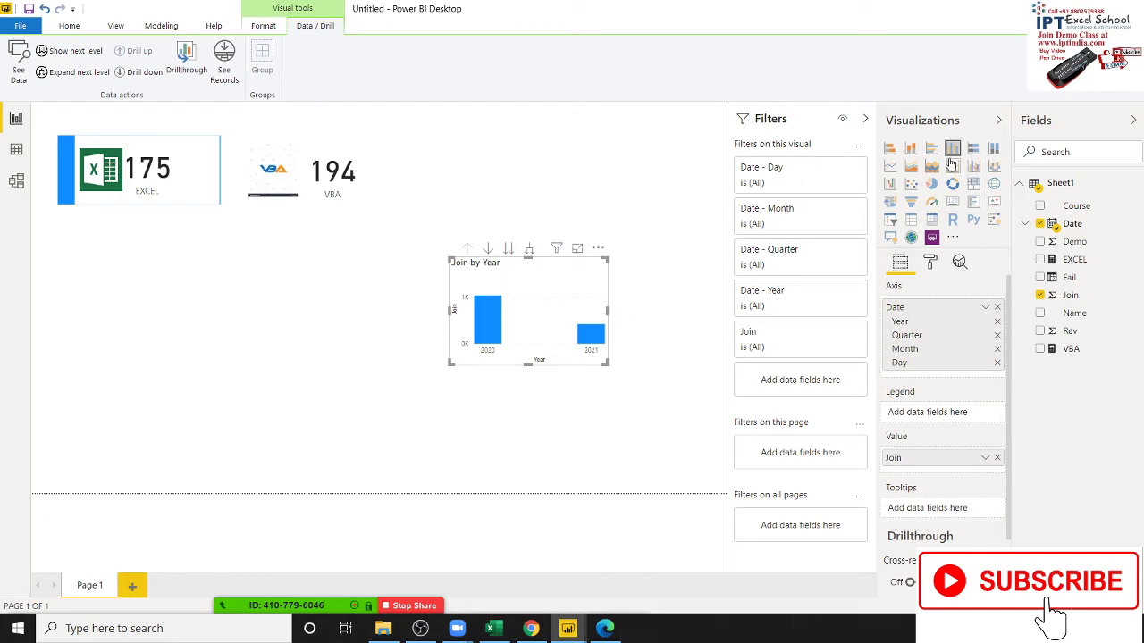
left_click(991, 151)
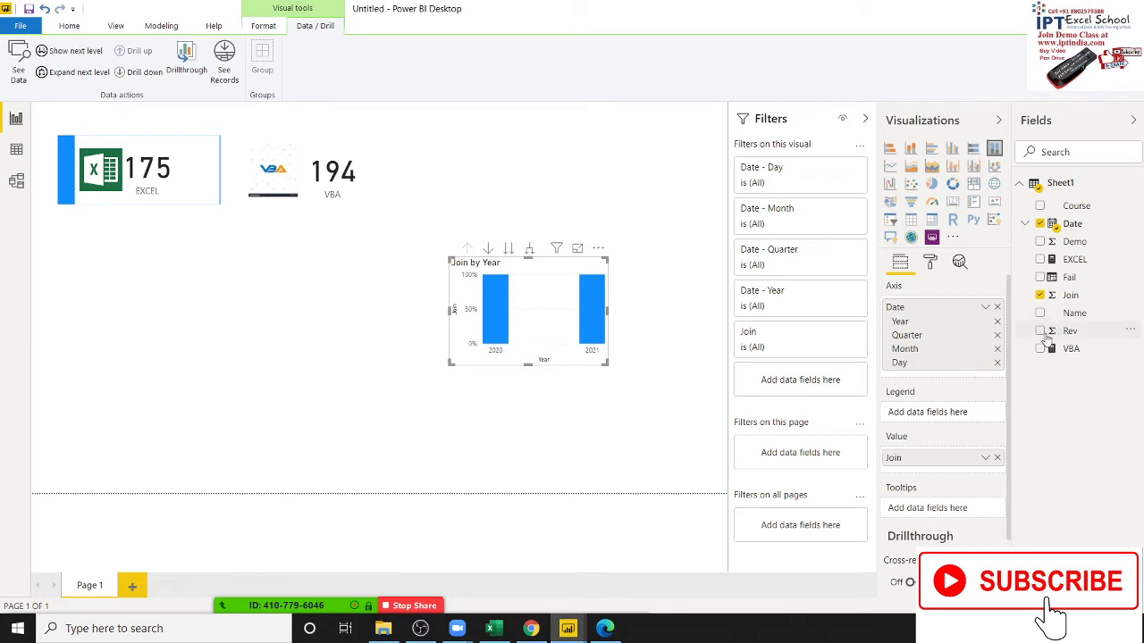
left_click(1040, 242)
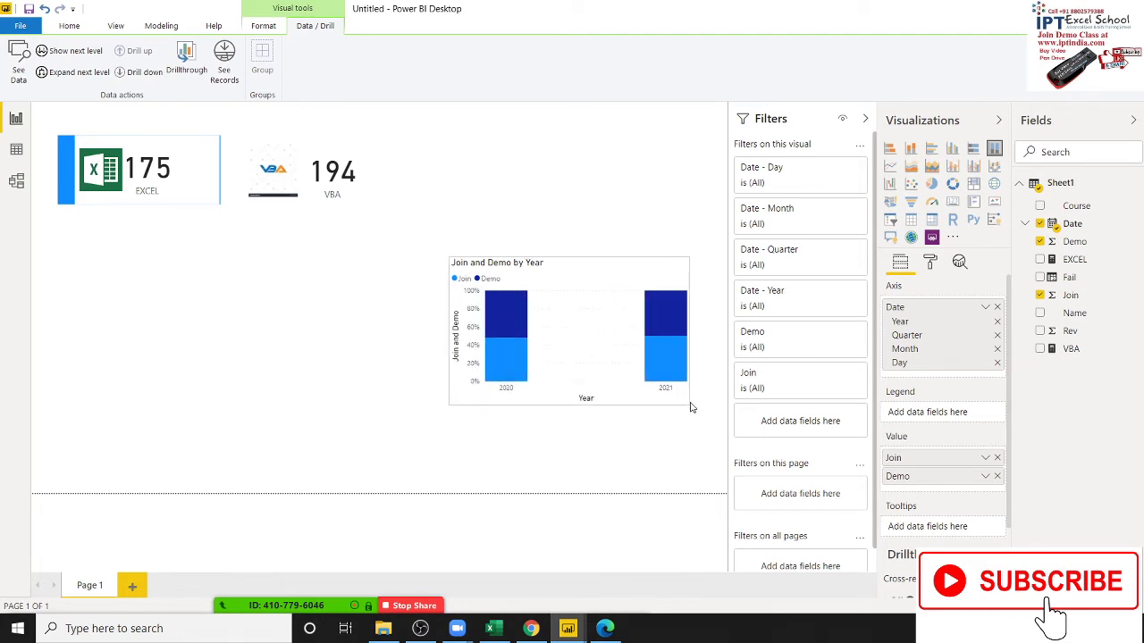
Enlarge the Join and Demo chart and drill it down to the Month level.
left_click_drag(605, 361, 689, 403)
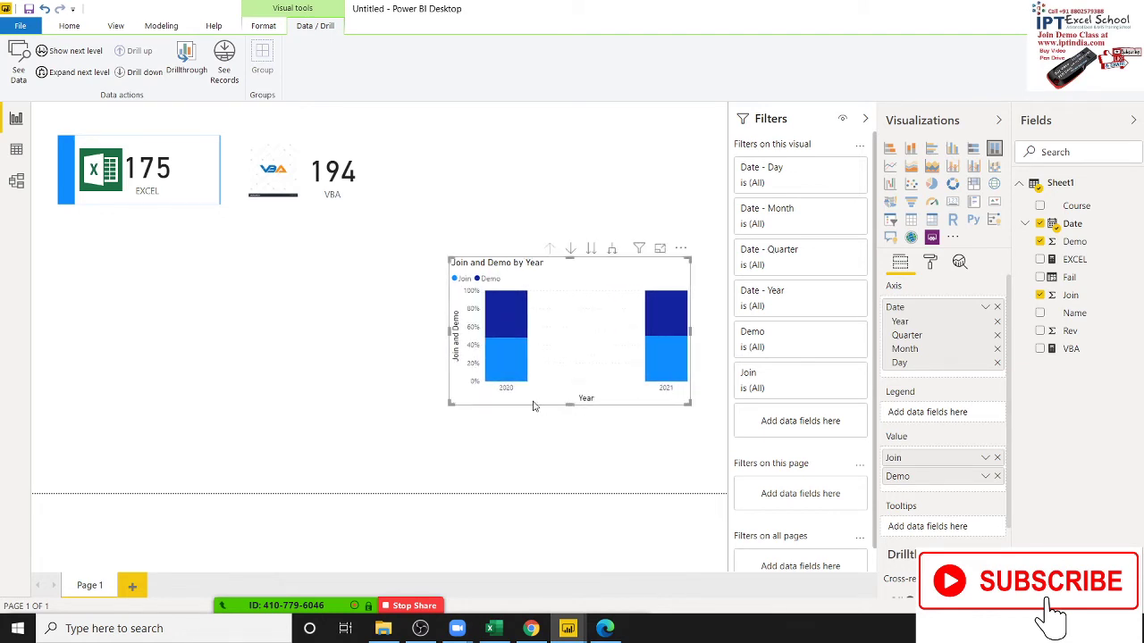
left_click(592, 250)
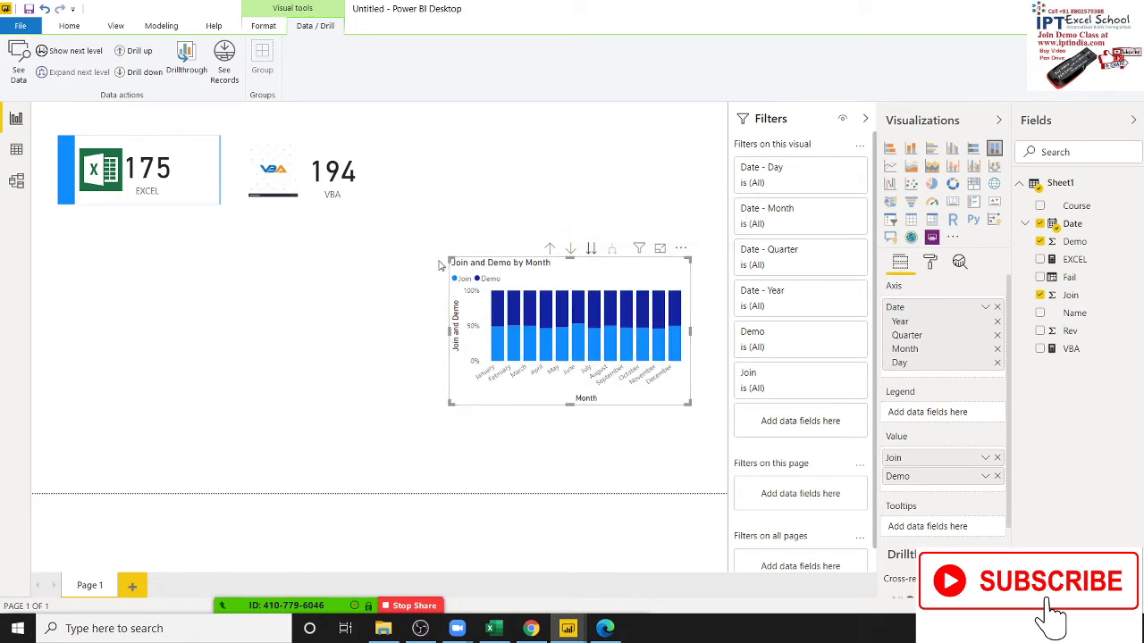
mouse_move(447, 259)
left_mouse_down()
mouse_move(363, 226)
mouse_move(364, 205)
left_mouse_up()
Switch the Join and Demo chart to a regular stacked column chart.
left_click(339, 268)
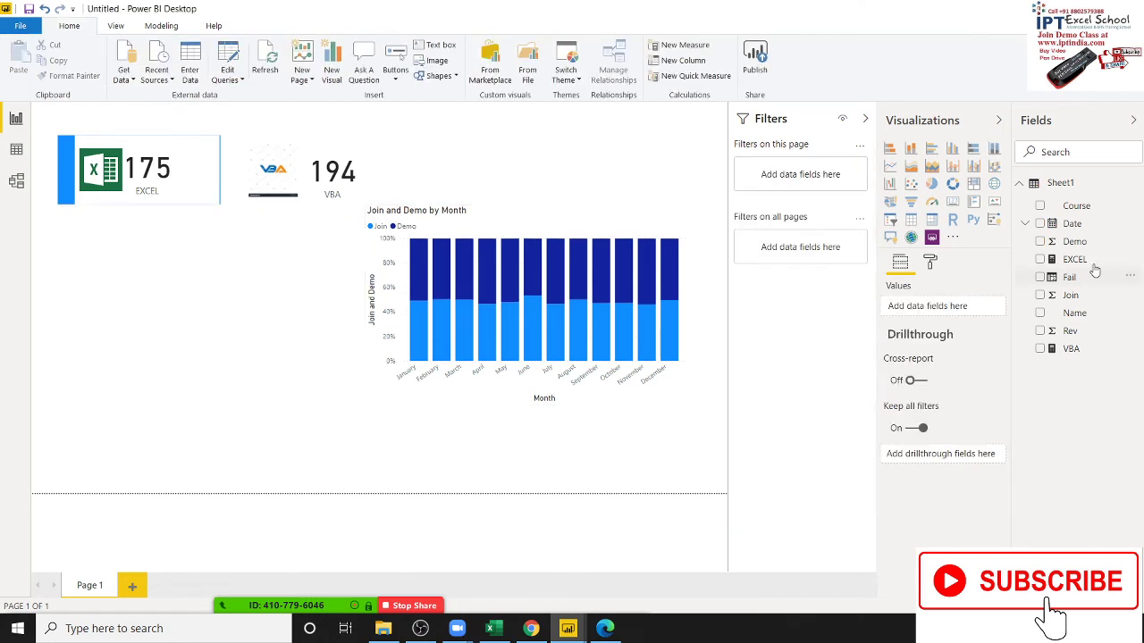
left_click(672, 228)
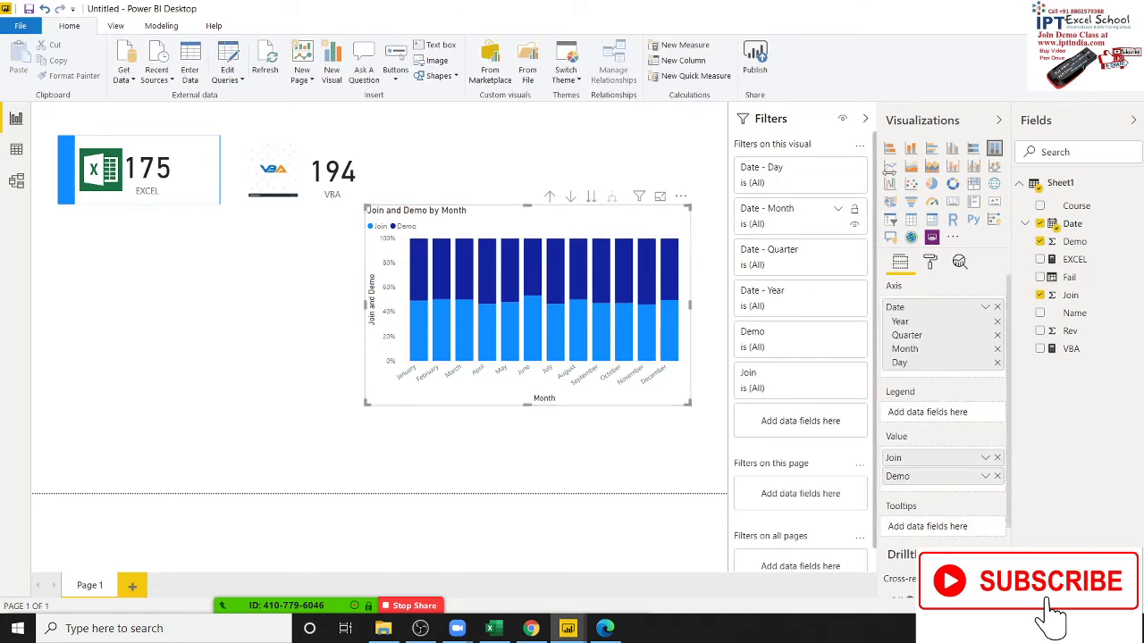
left_click(910, 150)
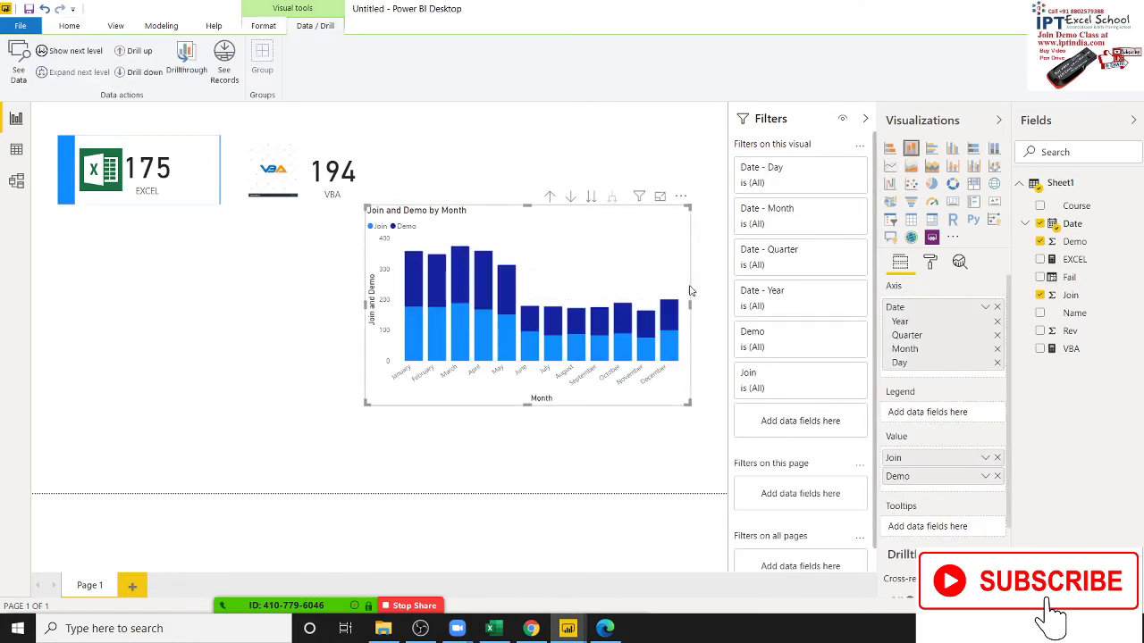
Widen the chart and move it lower on the page, below the cards.
left_click_drag(690, 305, 722, 305)
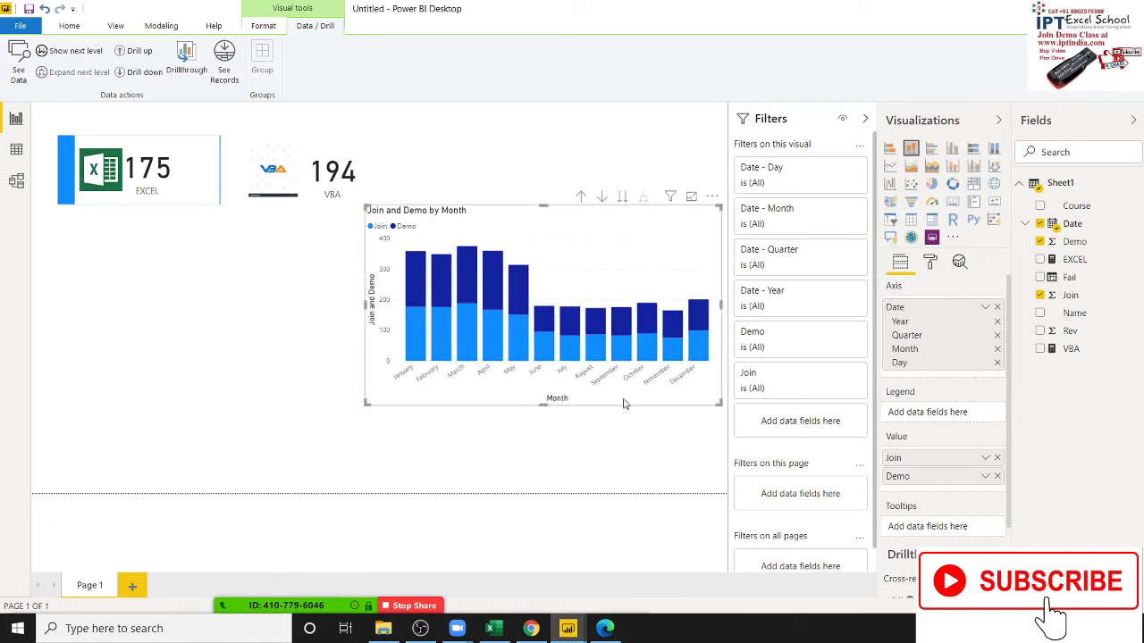
left_click_drag(624, 404, 630, 487)
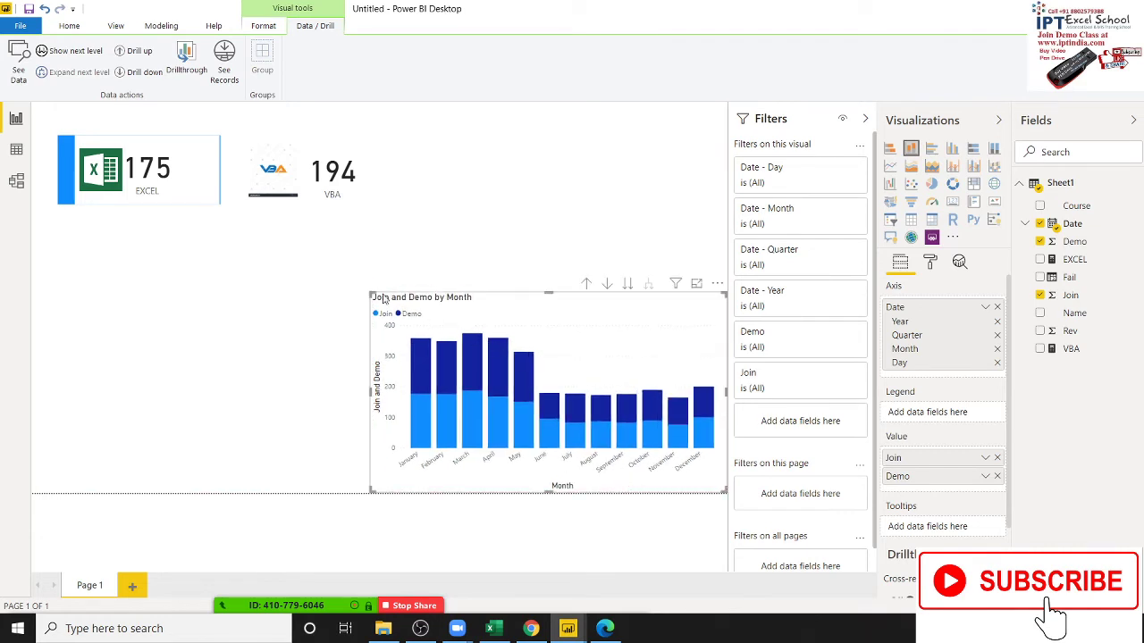
left_click_drag(382, 299, 340, 230)
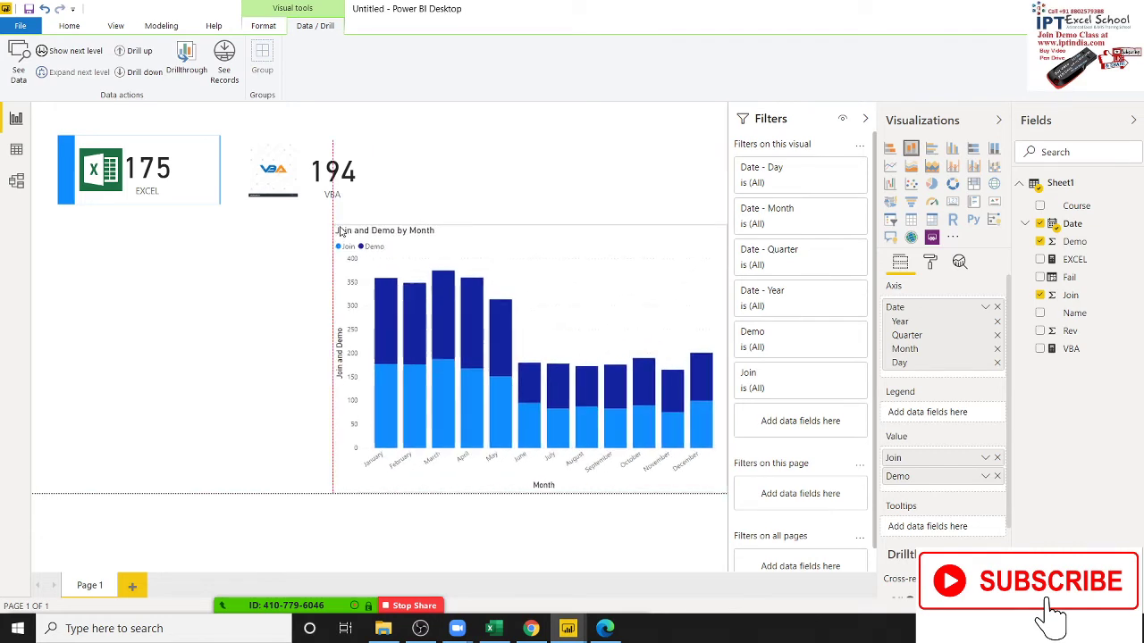
left_click(248, 269)
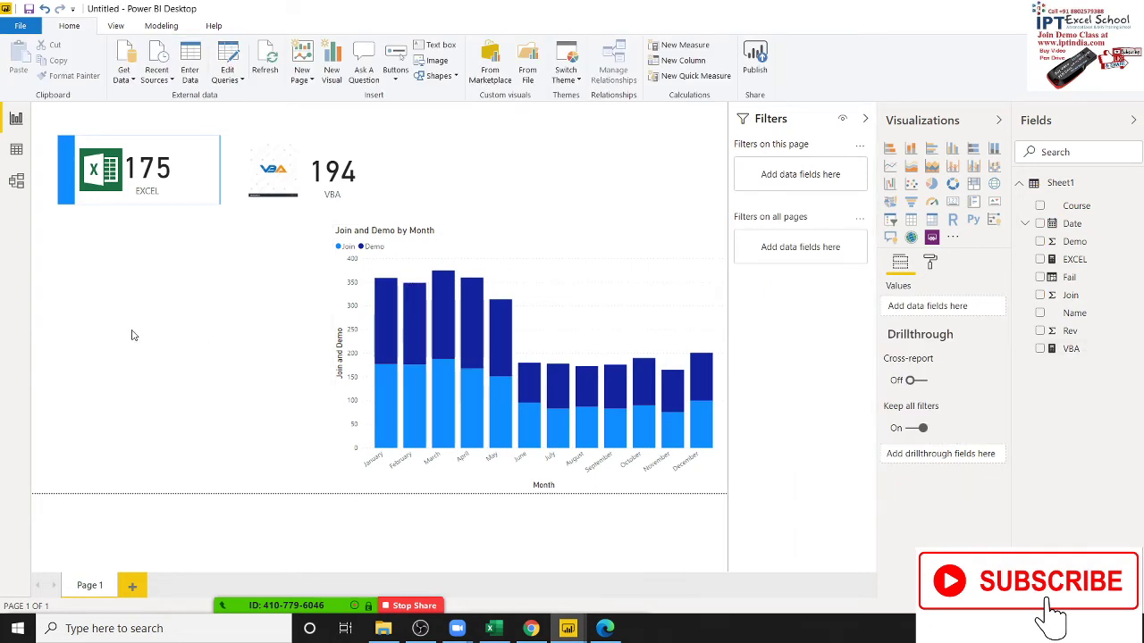
left_click(16, 150)
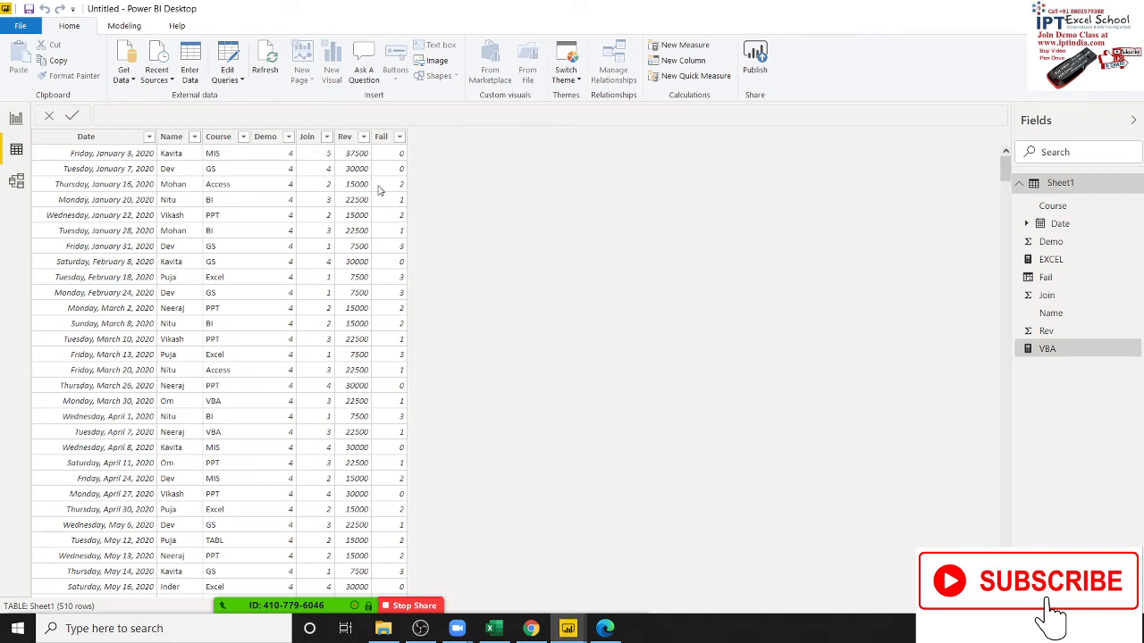
left_click(18, 122)
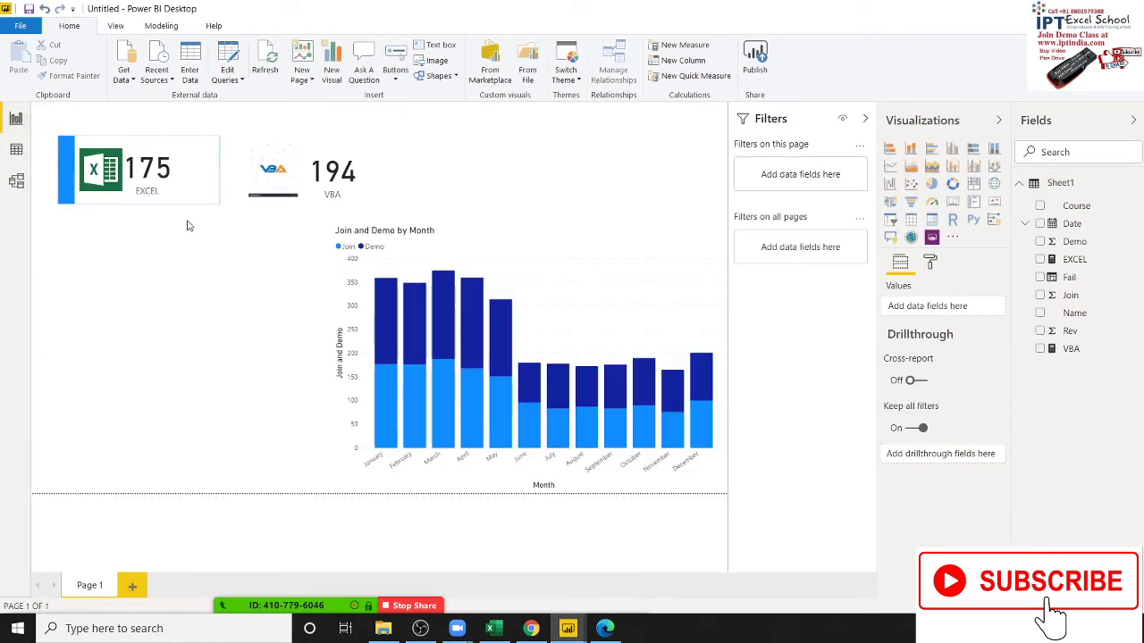
left_click(118, 28)
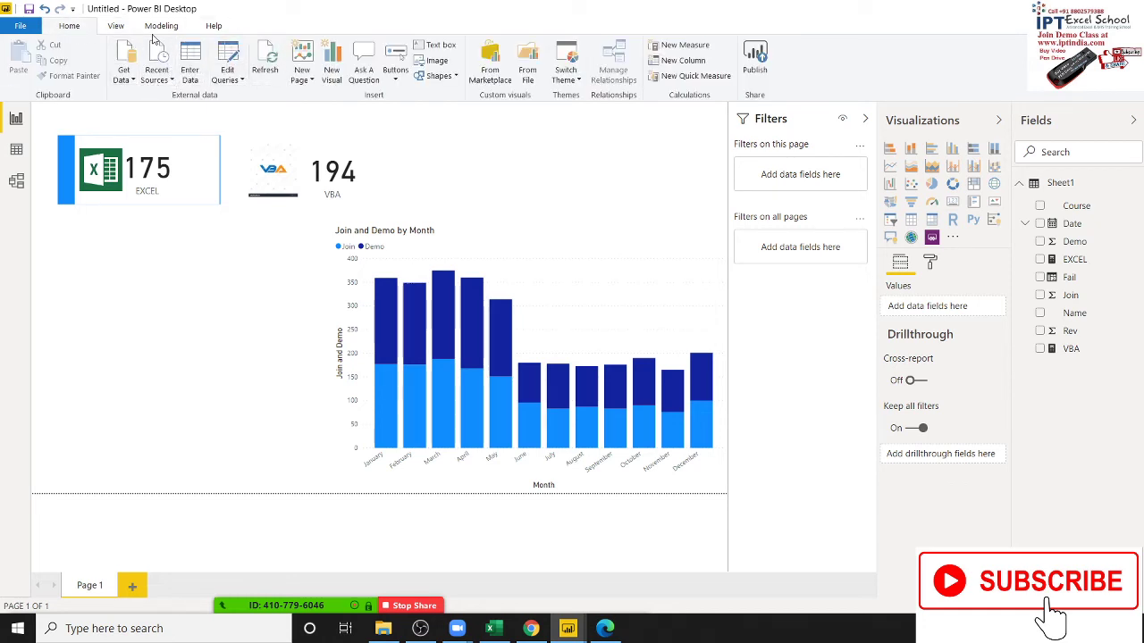
Create a new measure TJoin defined as SUM(Sheet1[Join]).
scroll(117, 64, "down", 2)
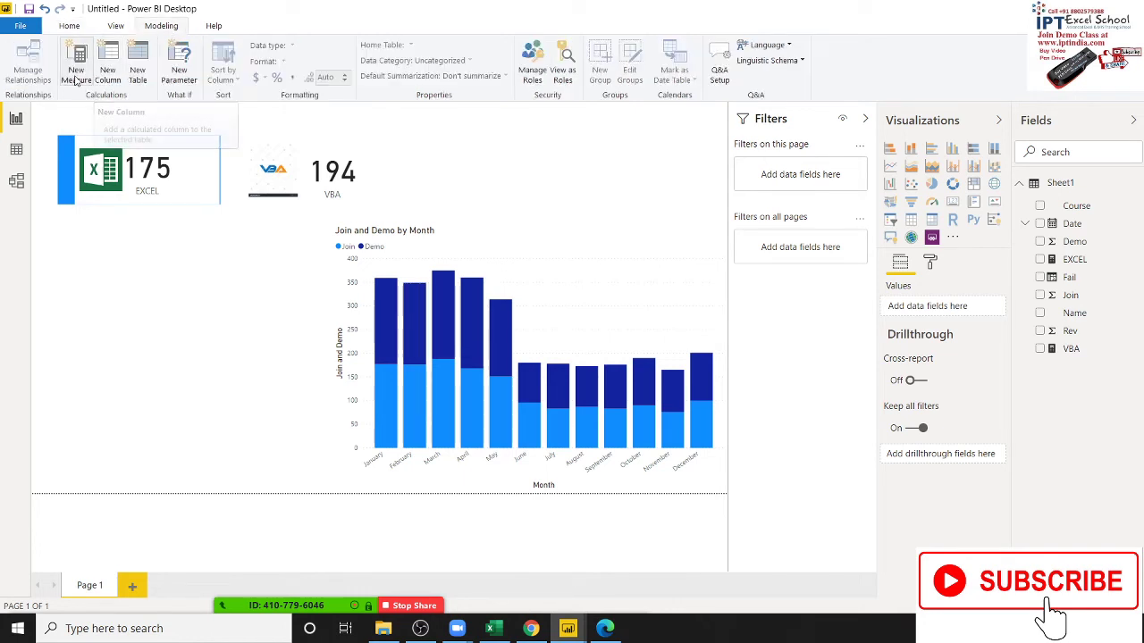
left_click(77, 72)
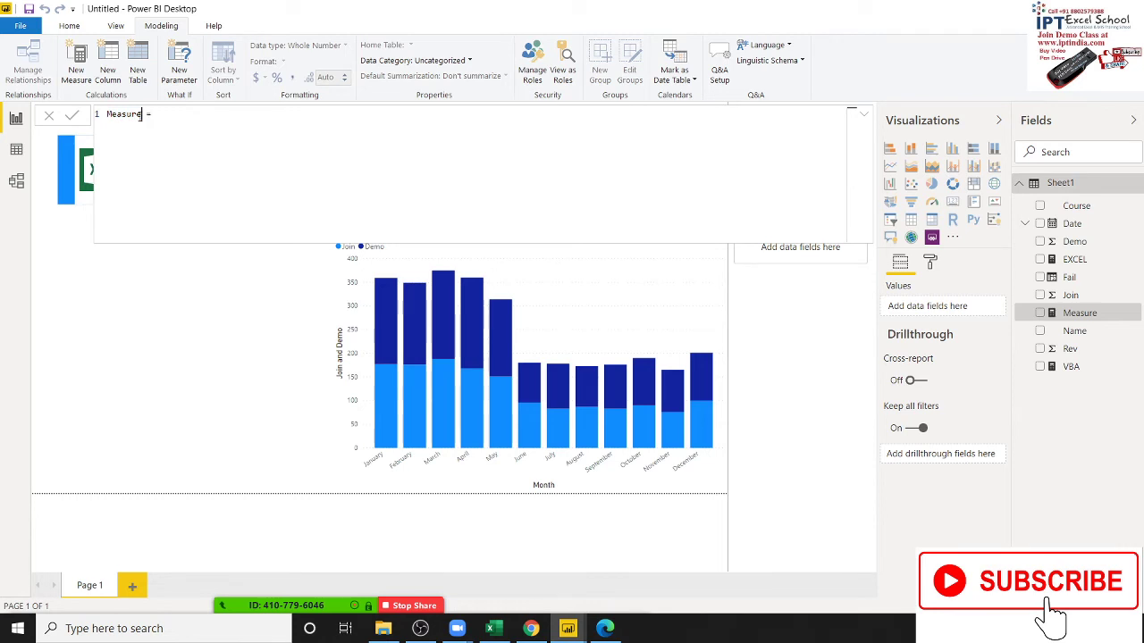
double_click(134, 114)
type("TJoin")
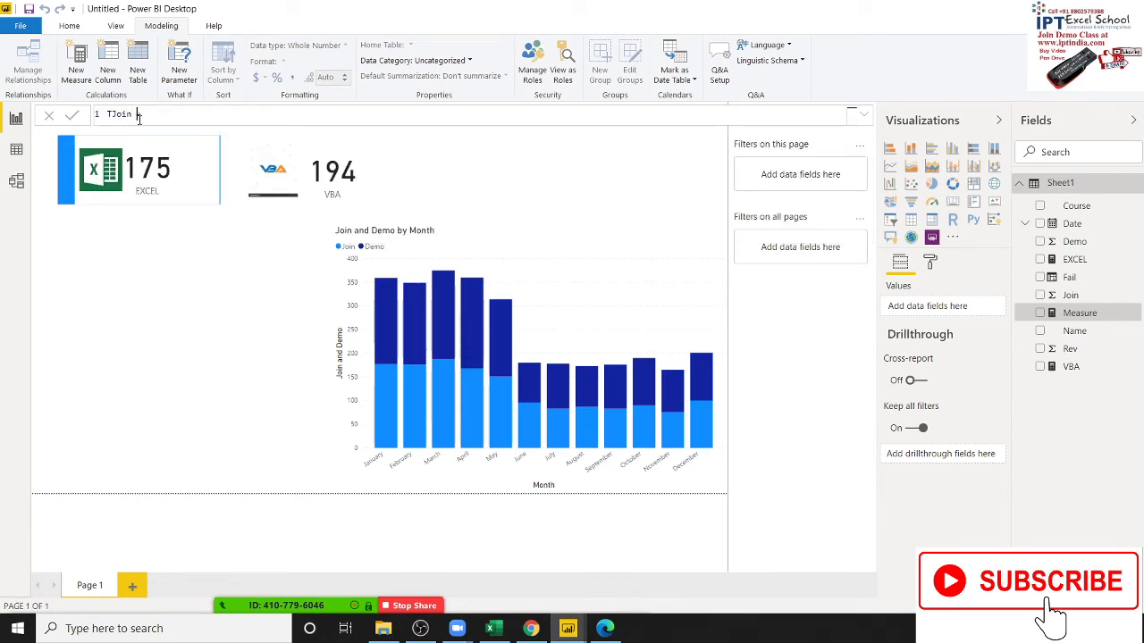
type("su")
type("sum(")
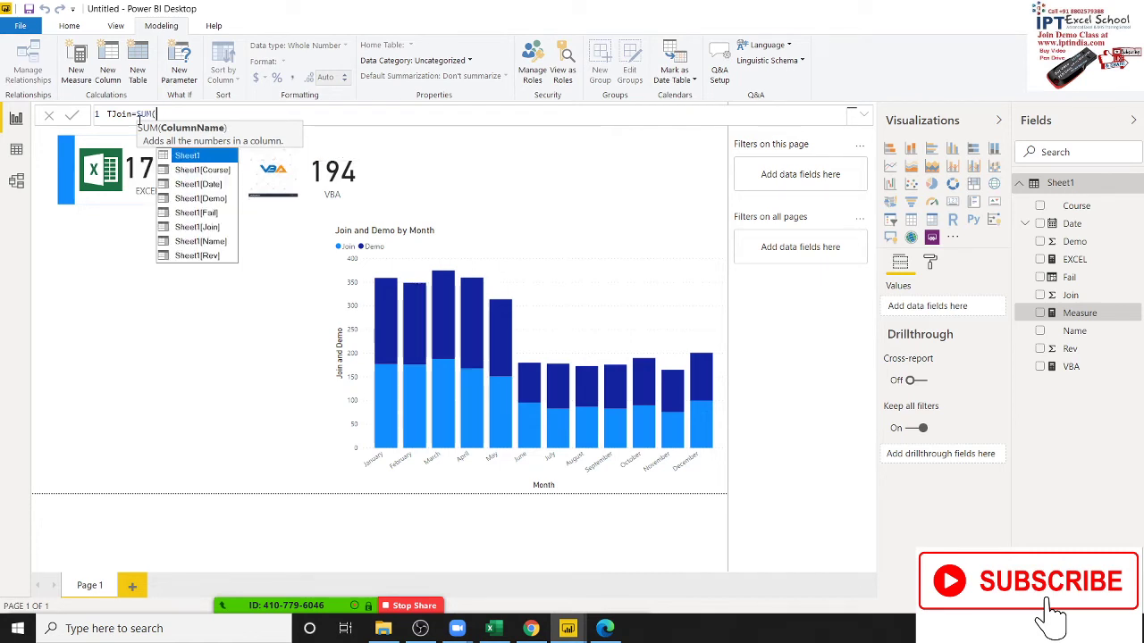
key("Down")
key("Down")
key("Down")
key("Down")
key("Tab")
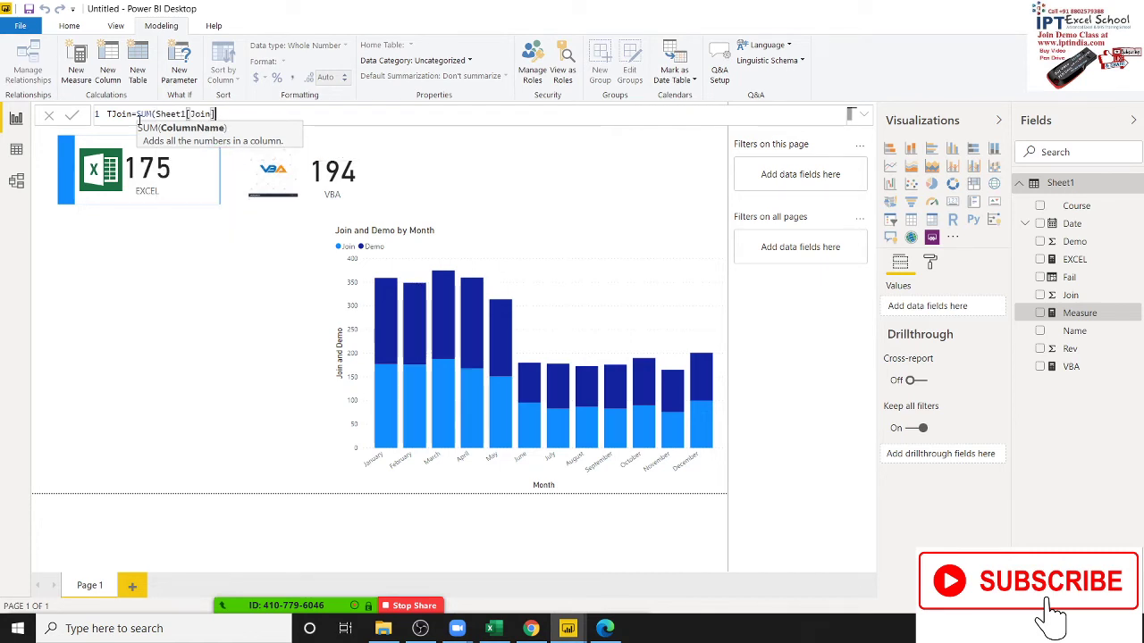
type(")")
key("Return")
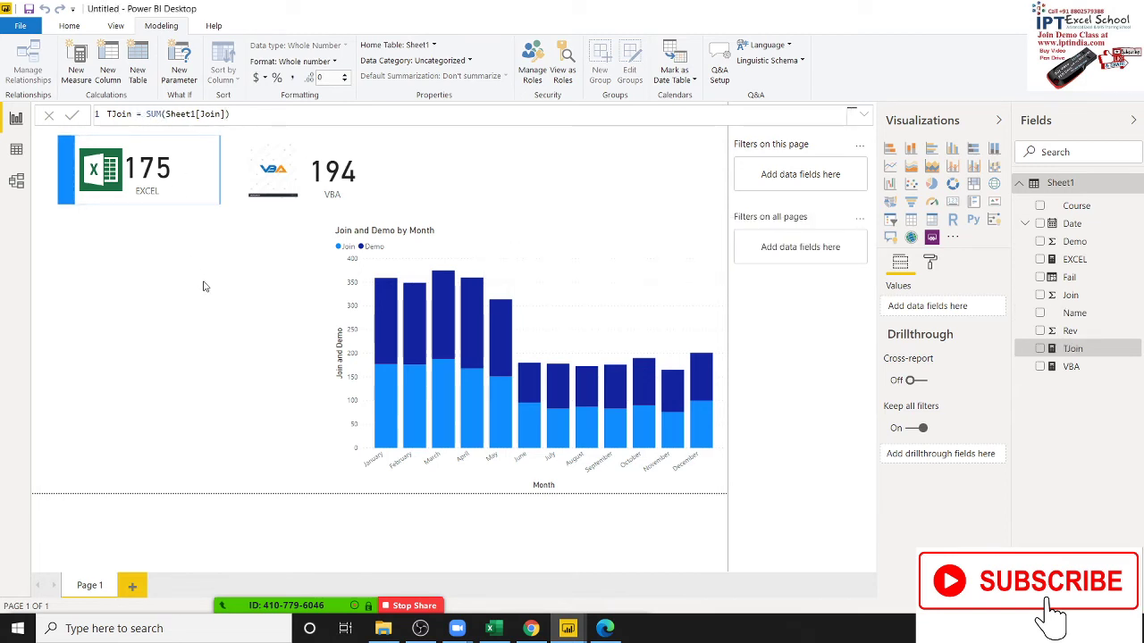
left_click(148, 304)
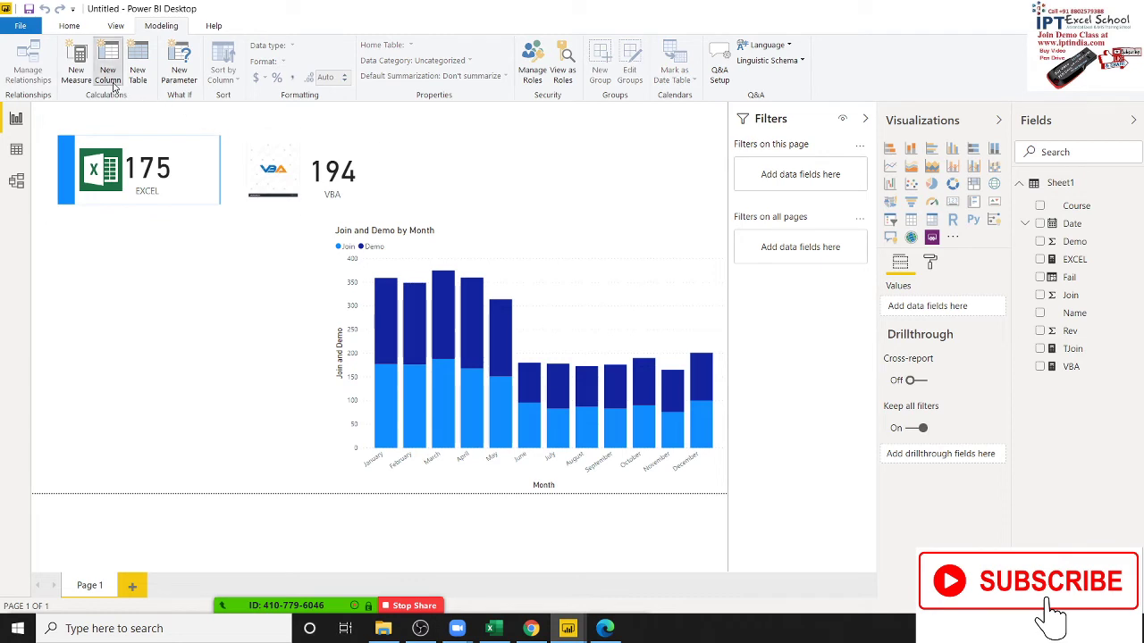
Create another measure TFail defined as SUM(Sheet1[Fail]).
left_click(76, 68)
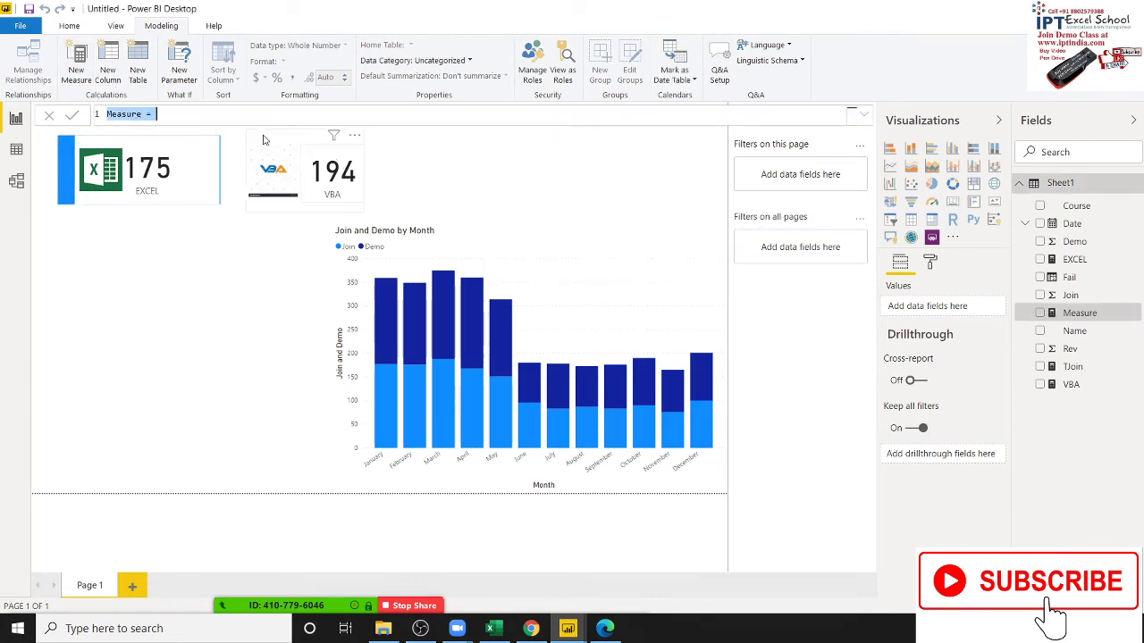
left_click(139, 115)
type("TFail")
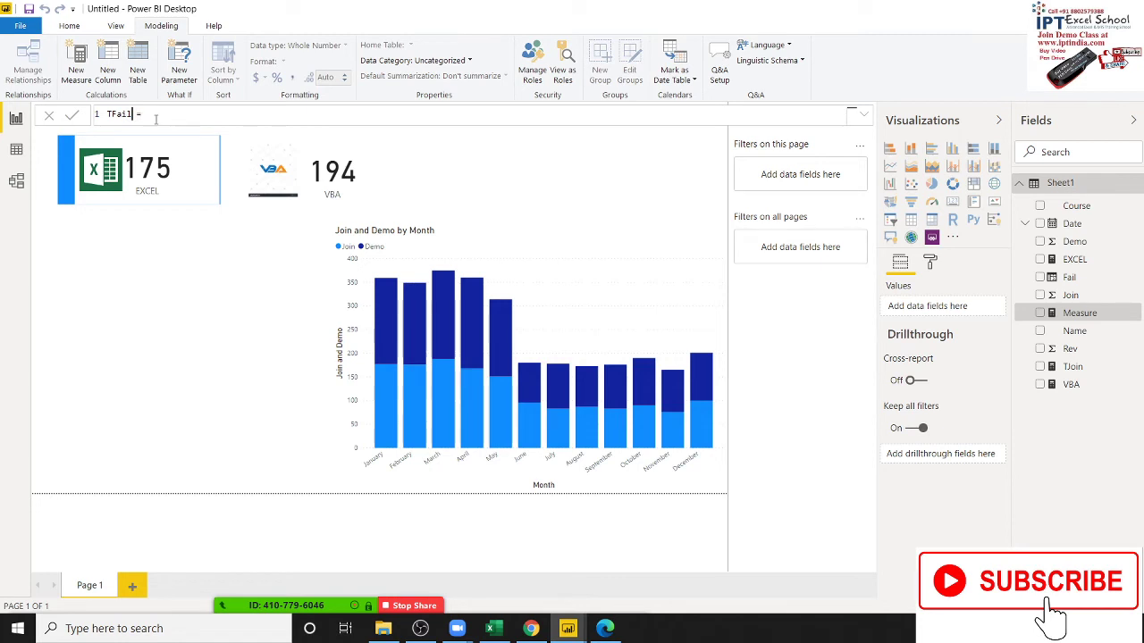
type("SUM(")
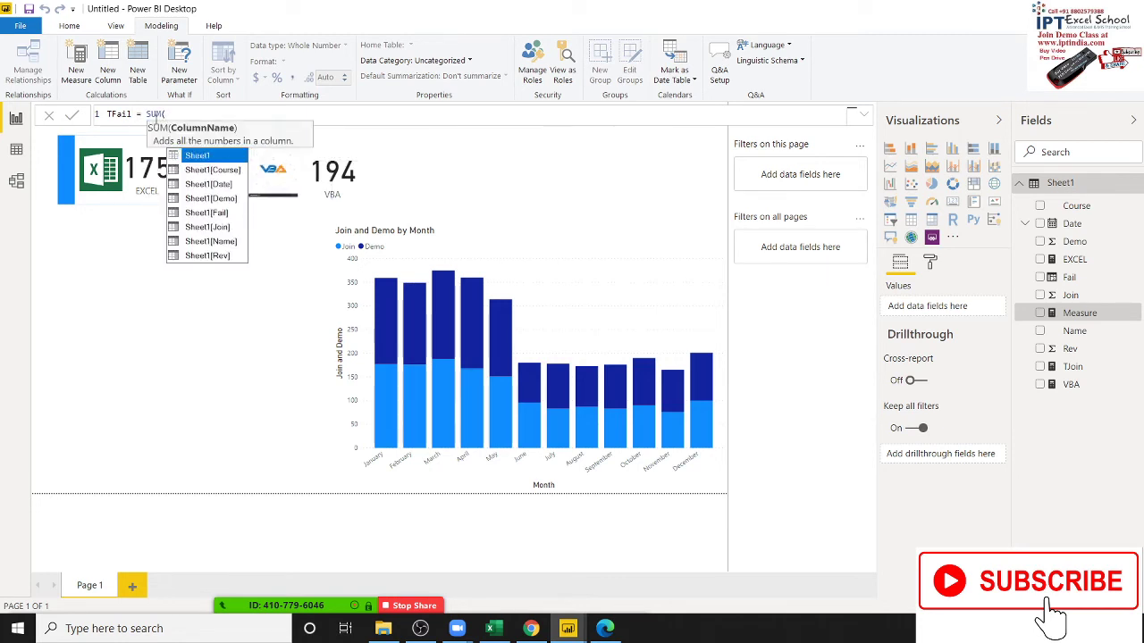
key("Down")
key("Down")
key("Down")
key("Down")
key("Tab")
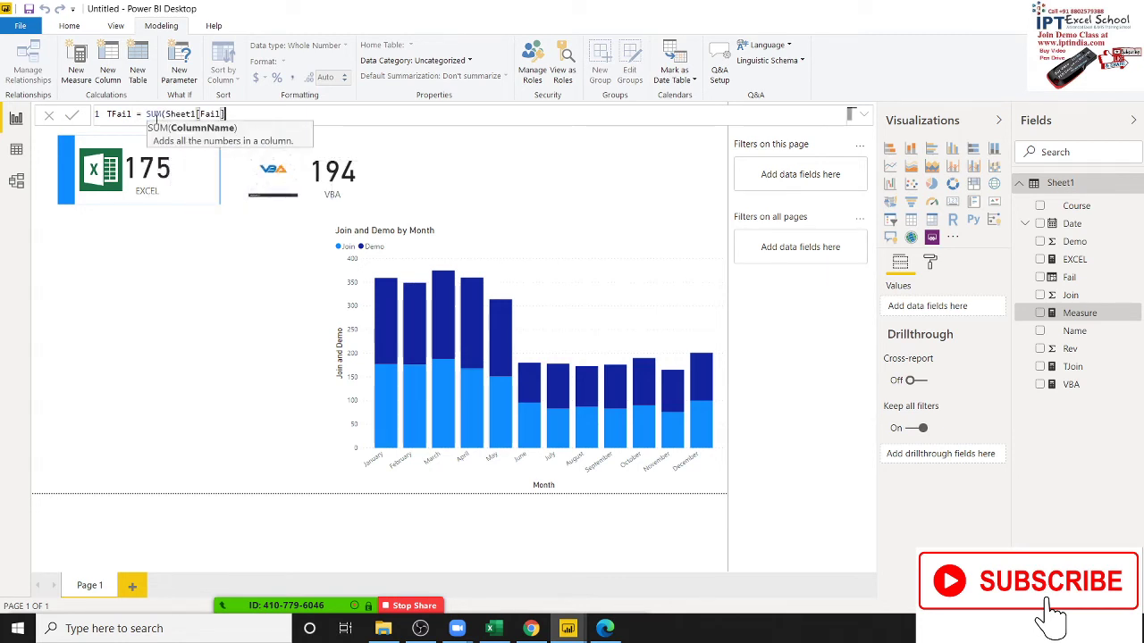
type(")")
key("Return")
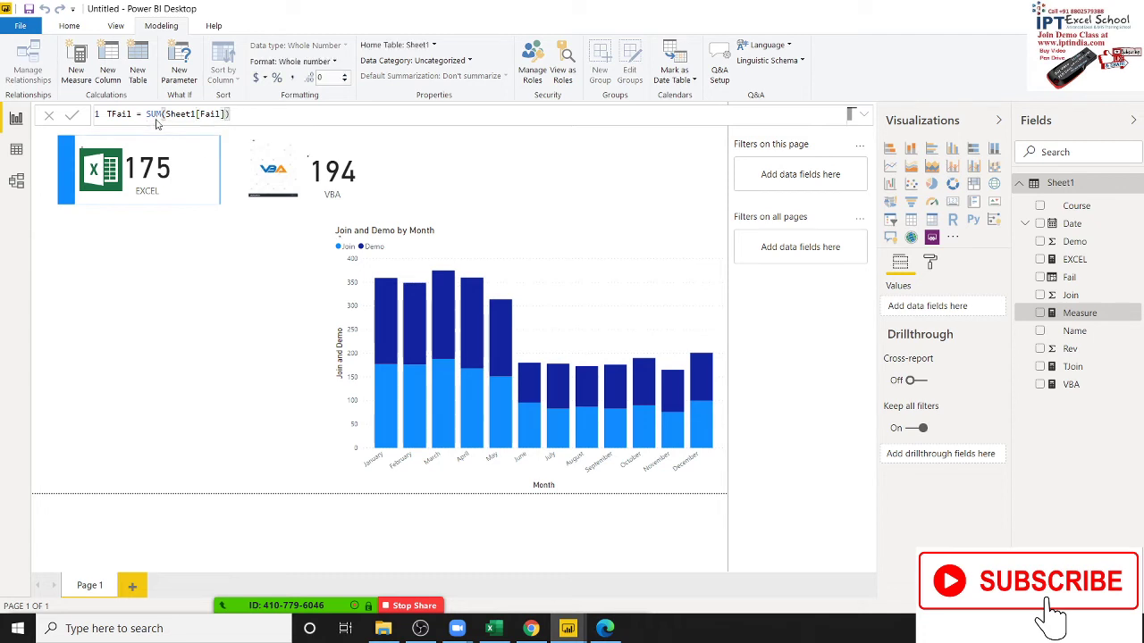
Add a pie chart with the TJoin and TFail measures as its values.
left_click(931, 184)
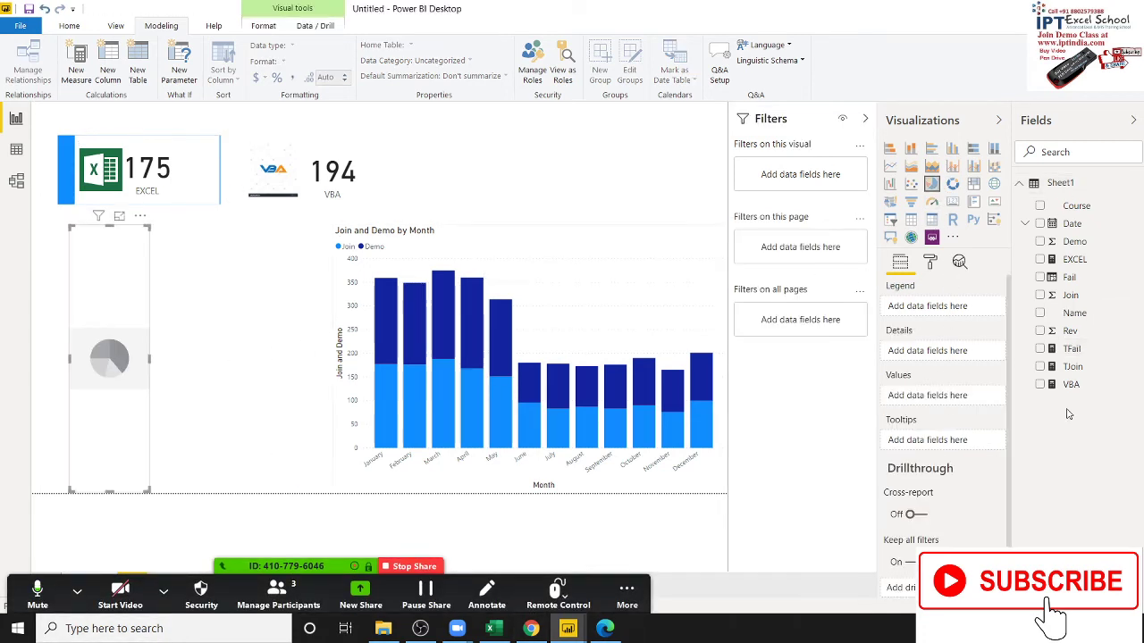
left_click_drag(1088, 367, 150, 377)
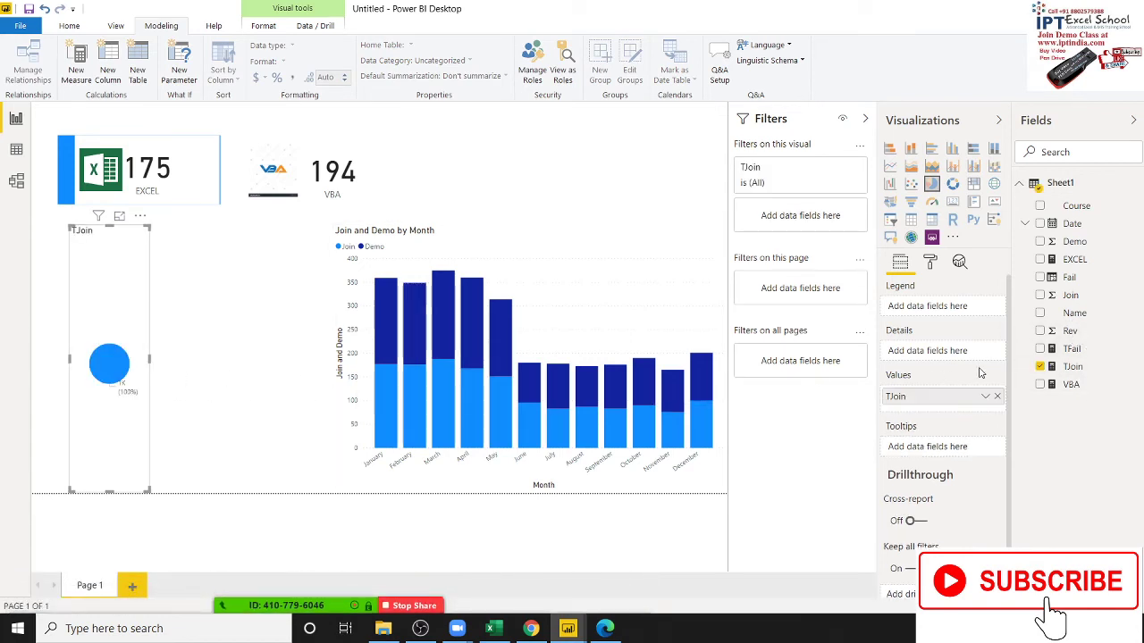
mouse_move(1070, 349)
left_mouse_down()
mouse_move(129, 365)
mouse_move(148, 386)
left_mouse_up()
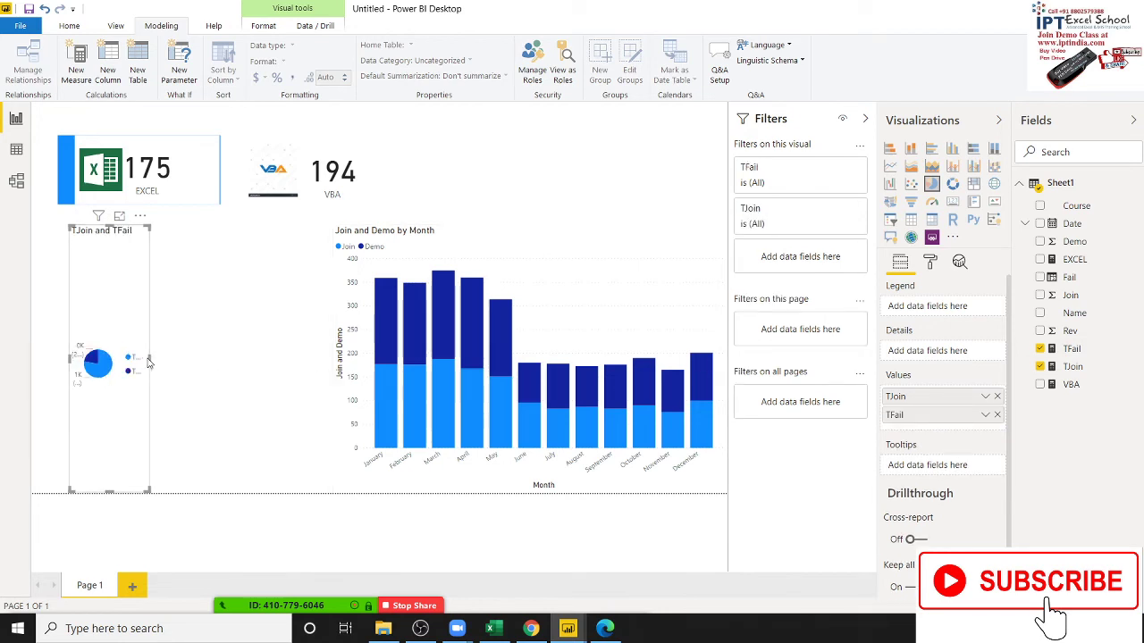
left_click(243, 375)
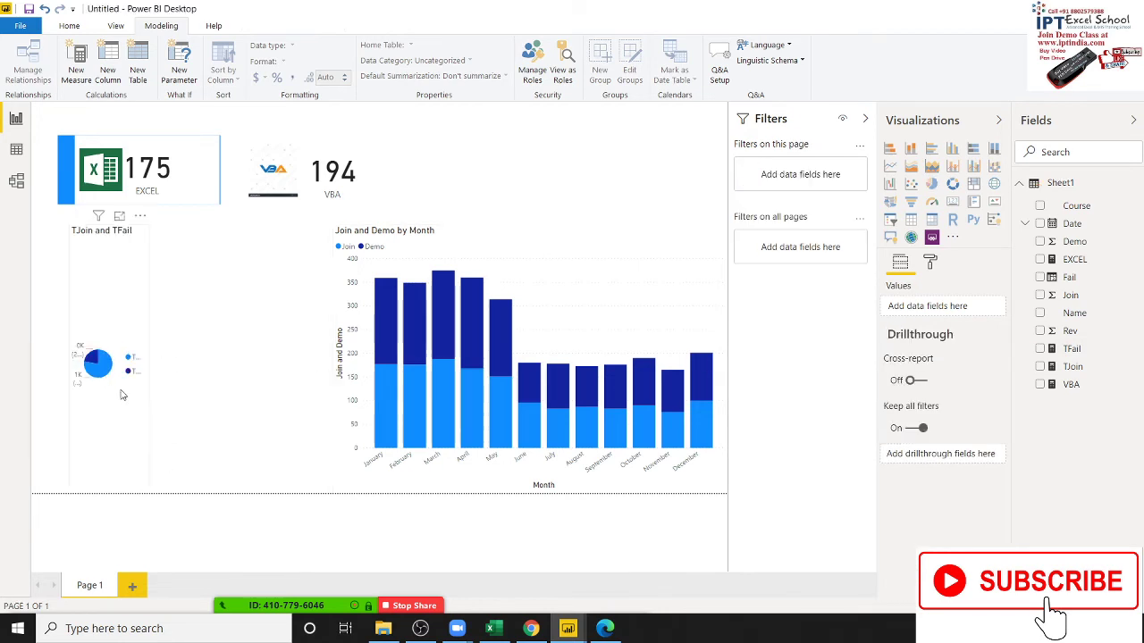
left_click(91, 362)
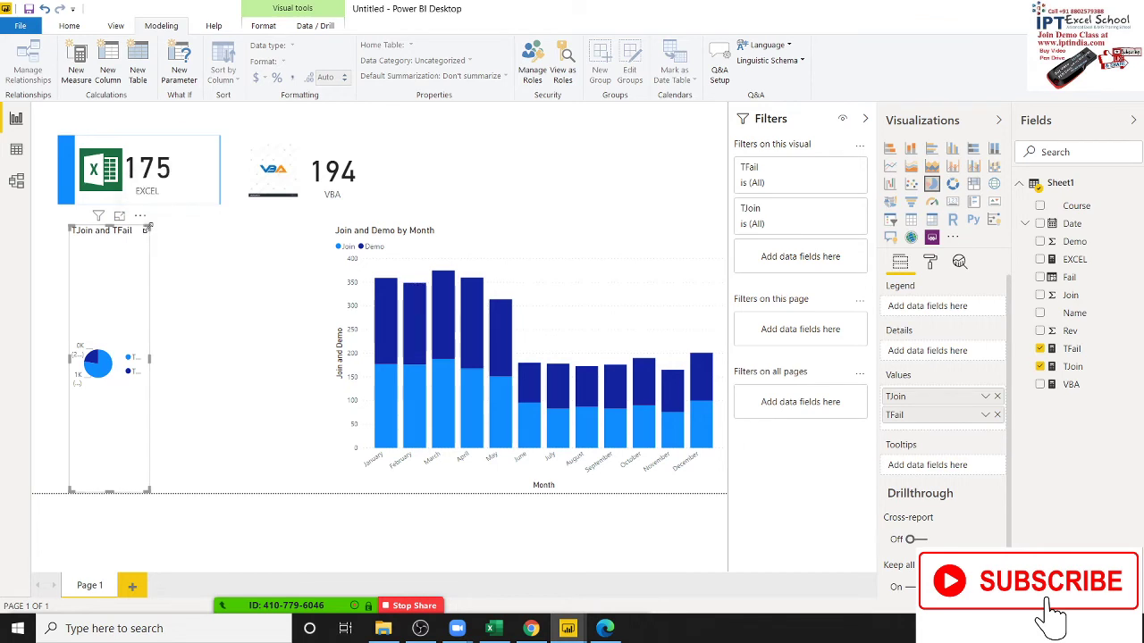
Enlarge the TJoin and TFail pie chart and position it below the EXCEL card.
left_click_drag(149, 230, 345, 215)
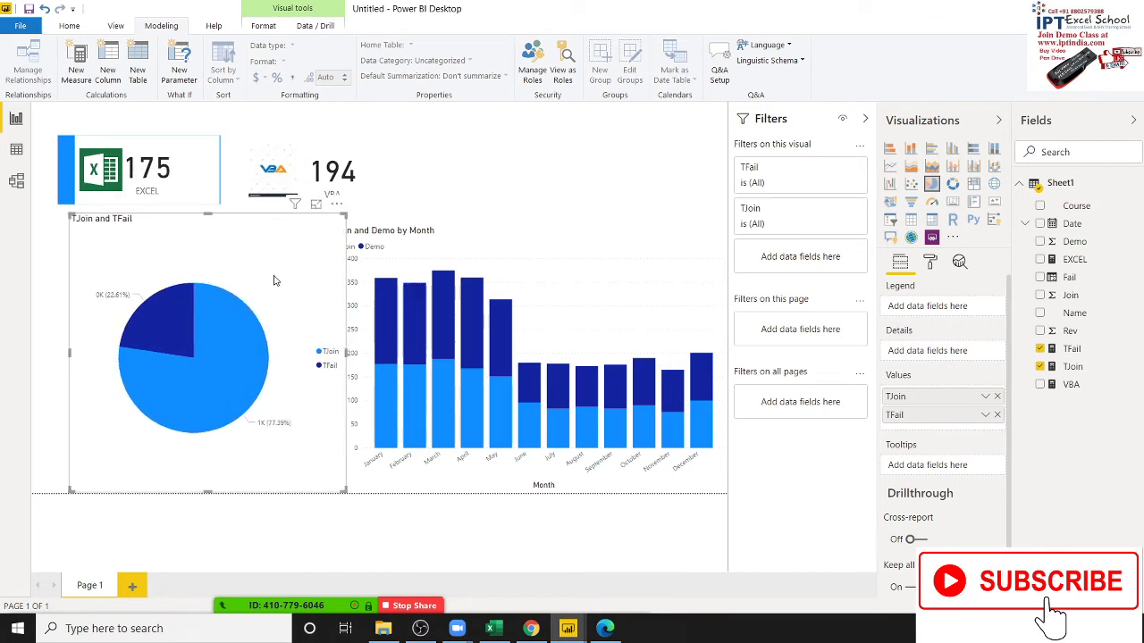
left_click_drag(273, 281, 260, 262)
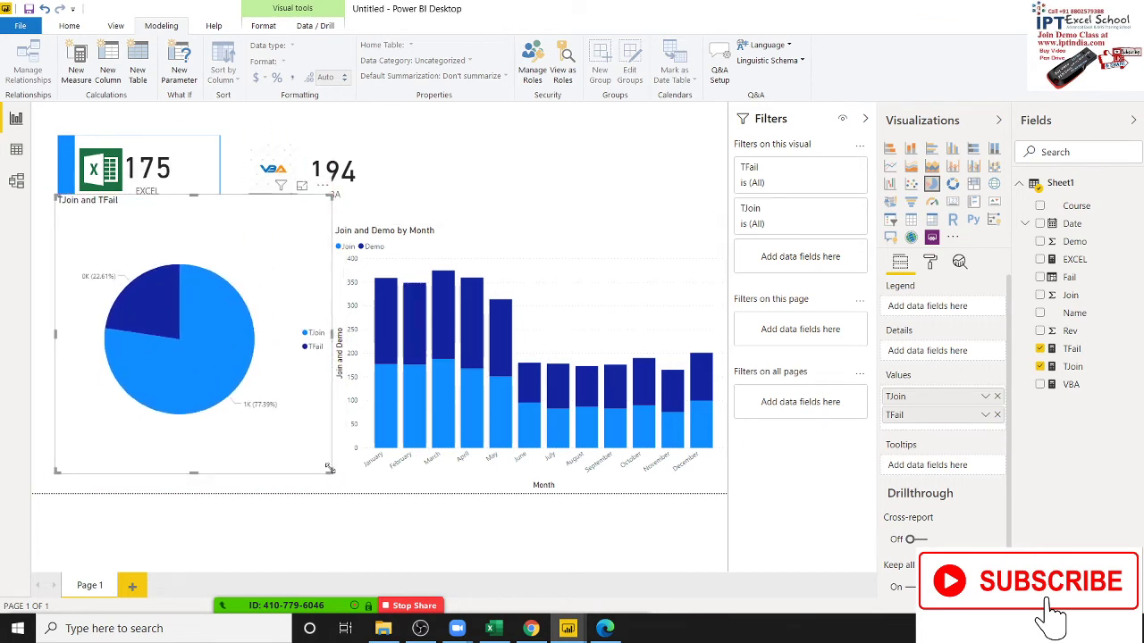
left_click_drag(330, 471, 325, 395)
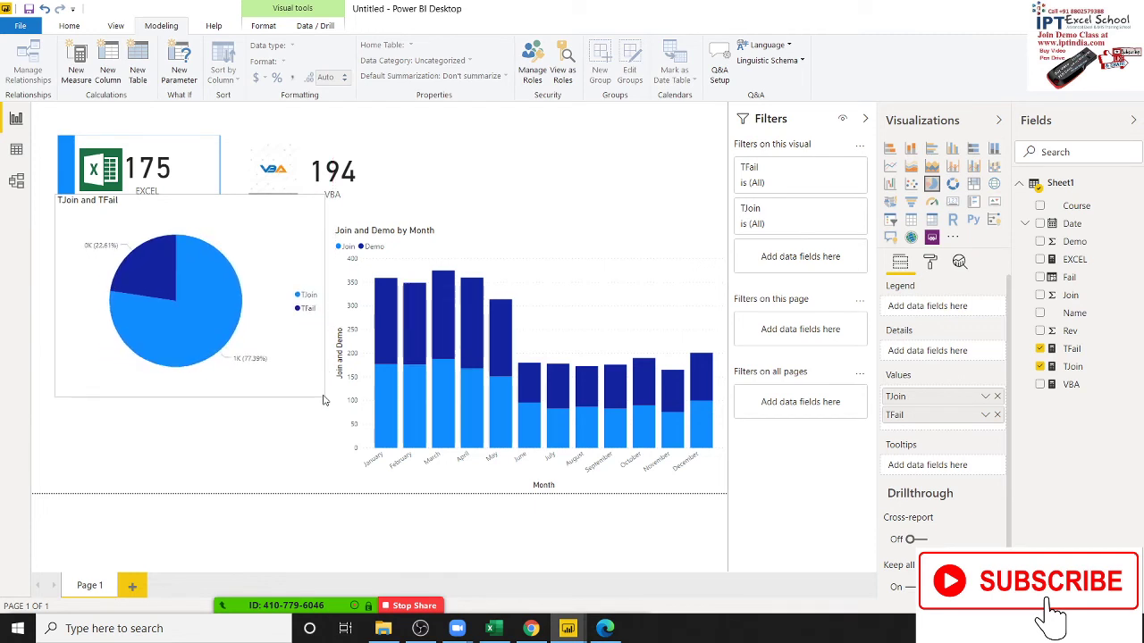
left_click_drag(279, 266, 280, 276)
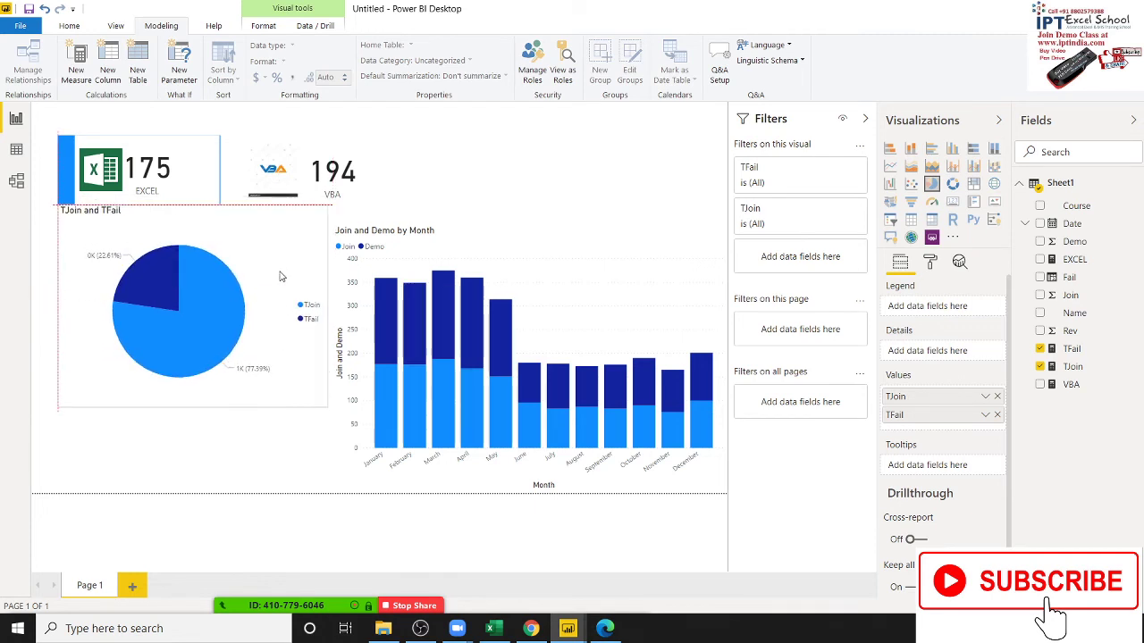
left_click(248, 418)
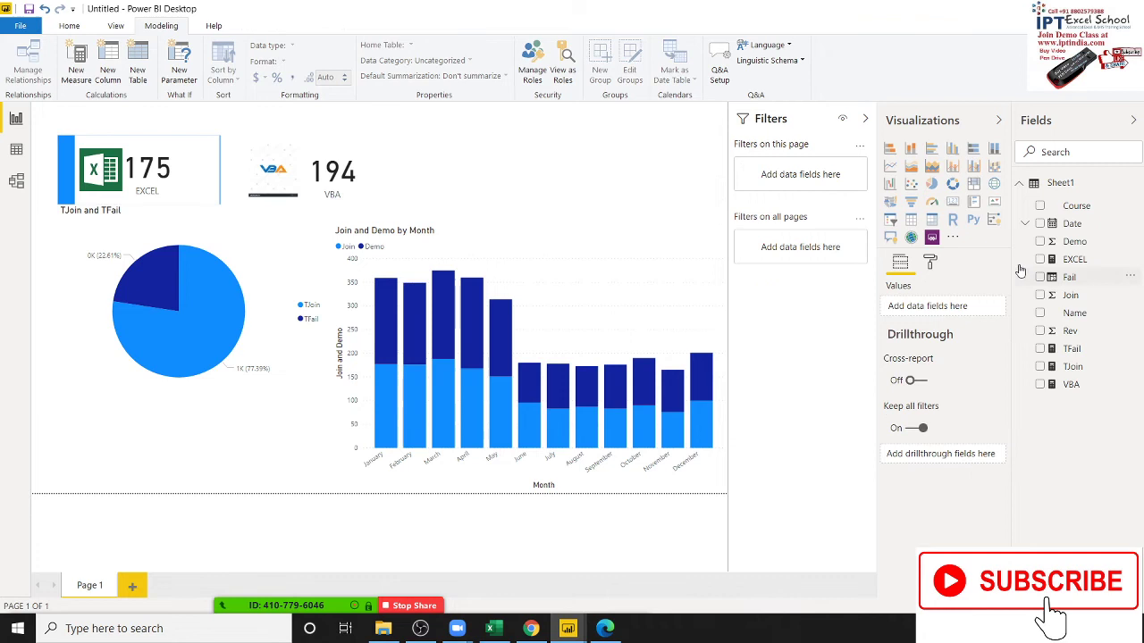
Add a compact card showing TFail (431) and place it under the pie chart.
left_click(953, 203)
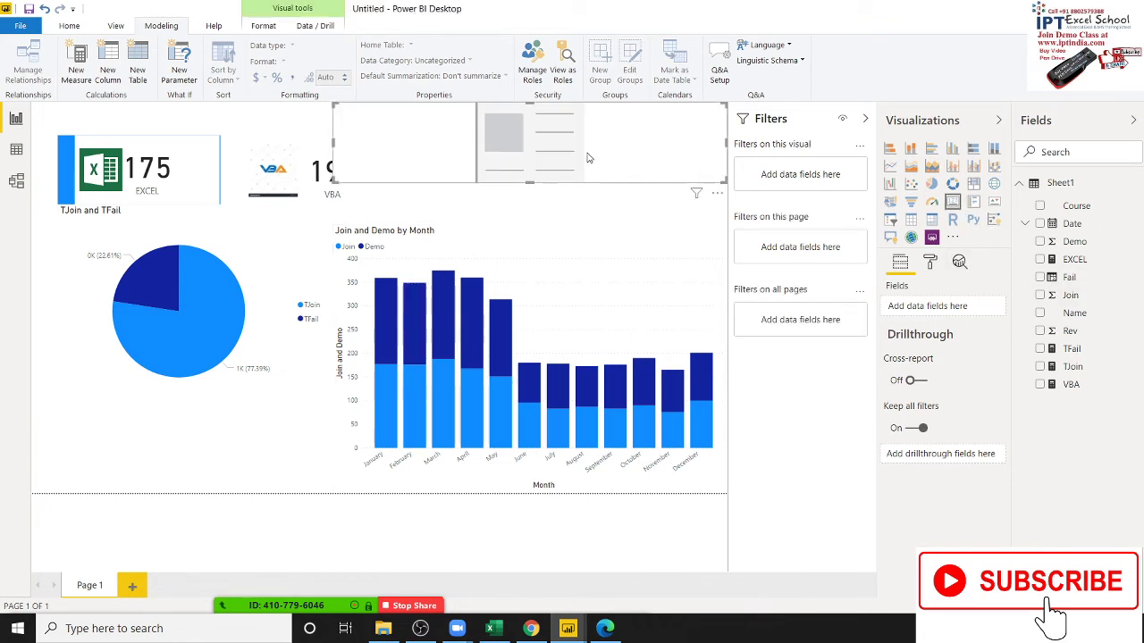
left_click_drag(586, 158, 287, 440)
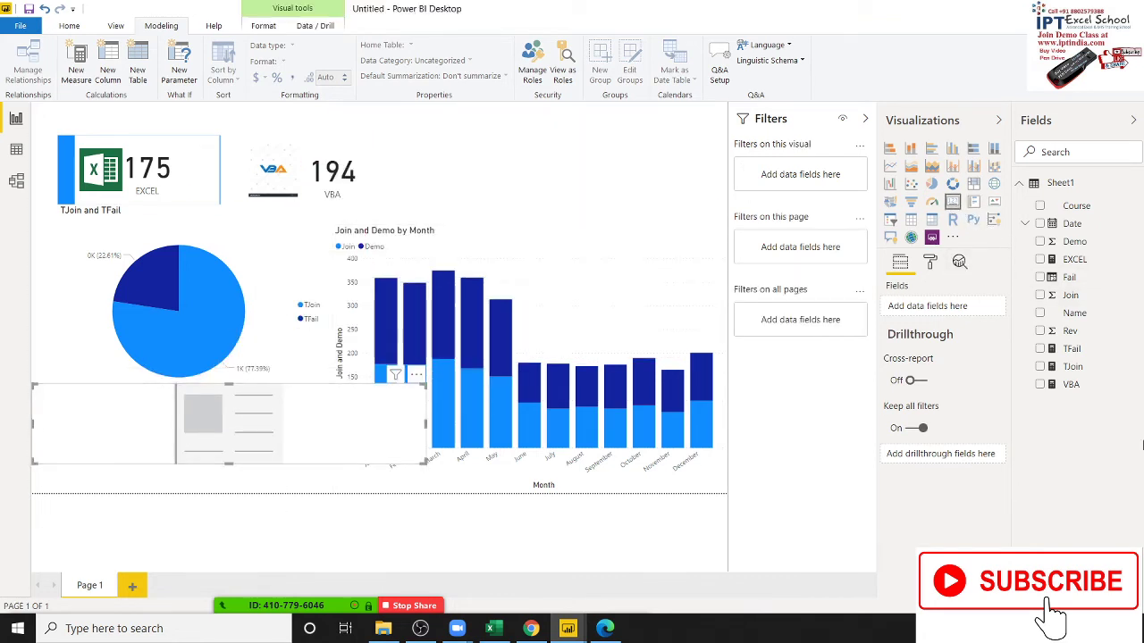
left_click(1039, 348)
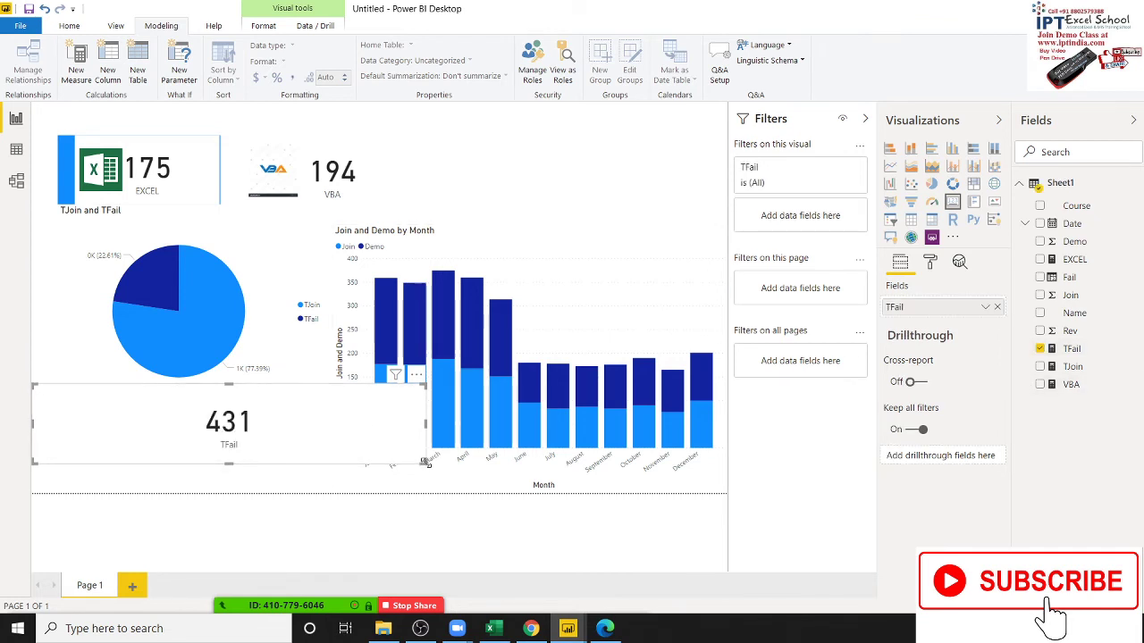
mouse_move(427, 462)
left_mouse_down()
mouse_move(305, 416)
mouse_move(321, 445)
left_mouse_up()
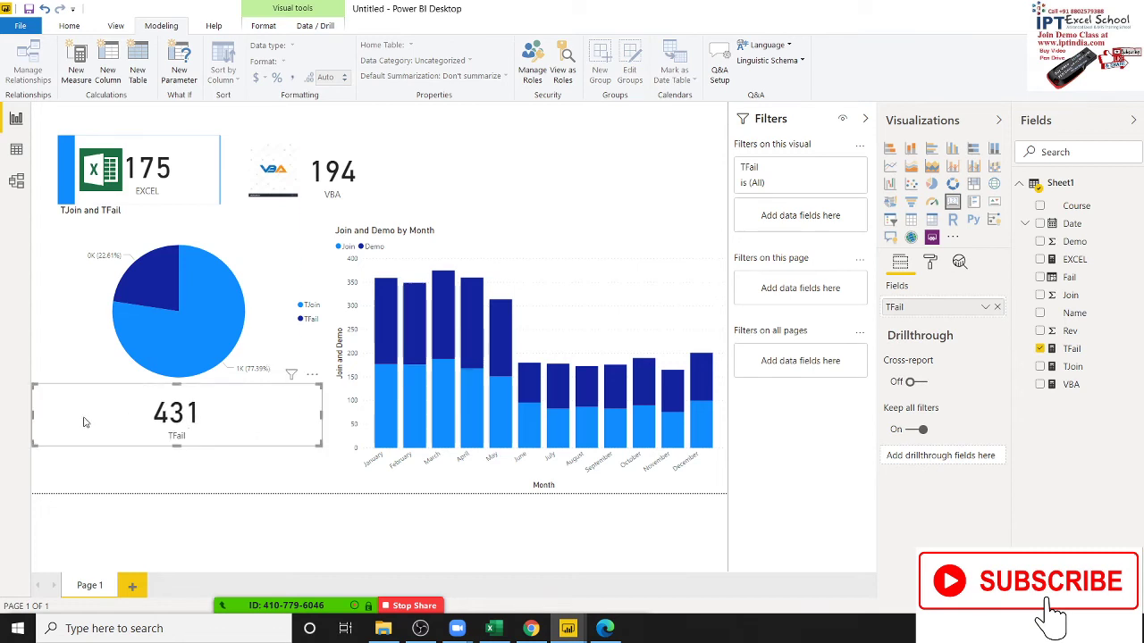
left_click_drag(34, 426, 145, 440)
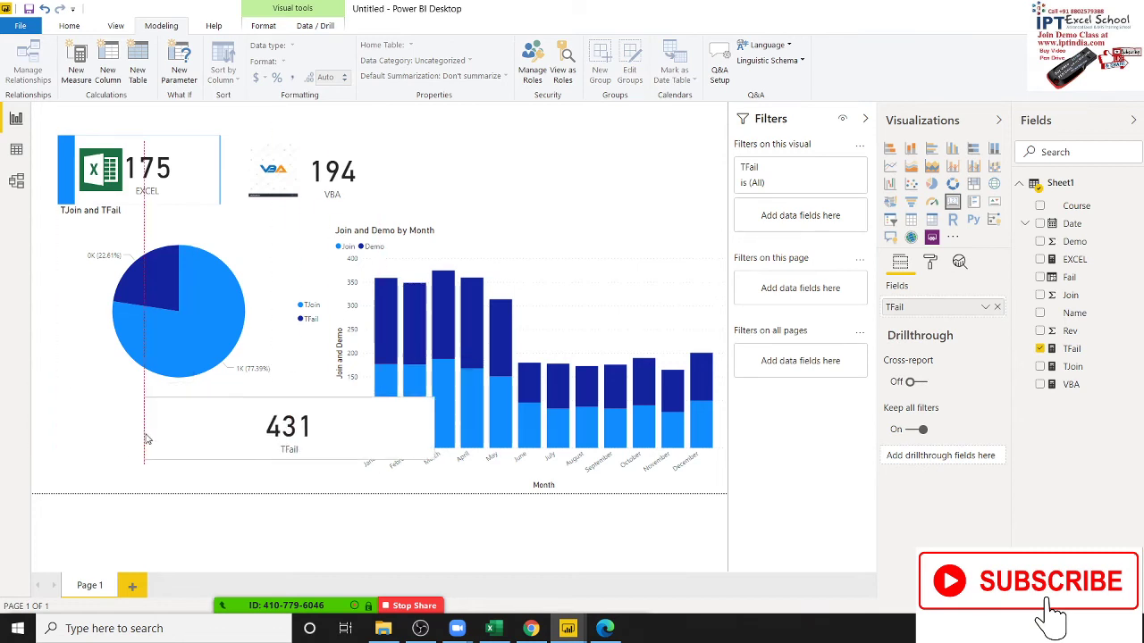
mouse_move(434, 430)
left_mouse_down()
mouse_move(251, 447)
mouse_move(282, 445)
left_mouse_up()
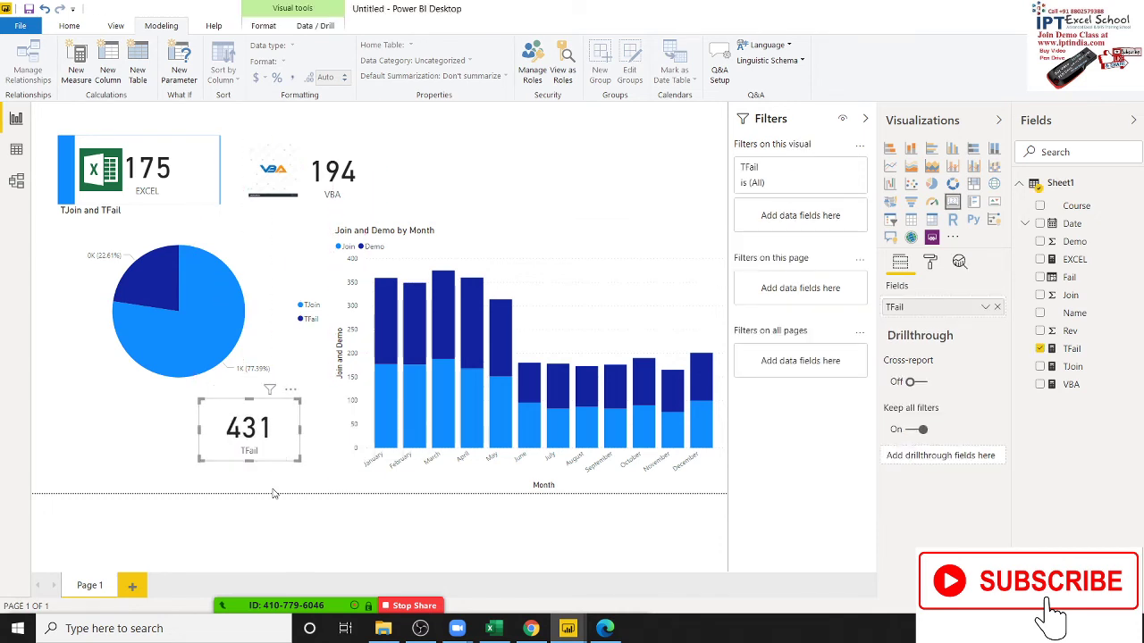
left_click(434, 563)
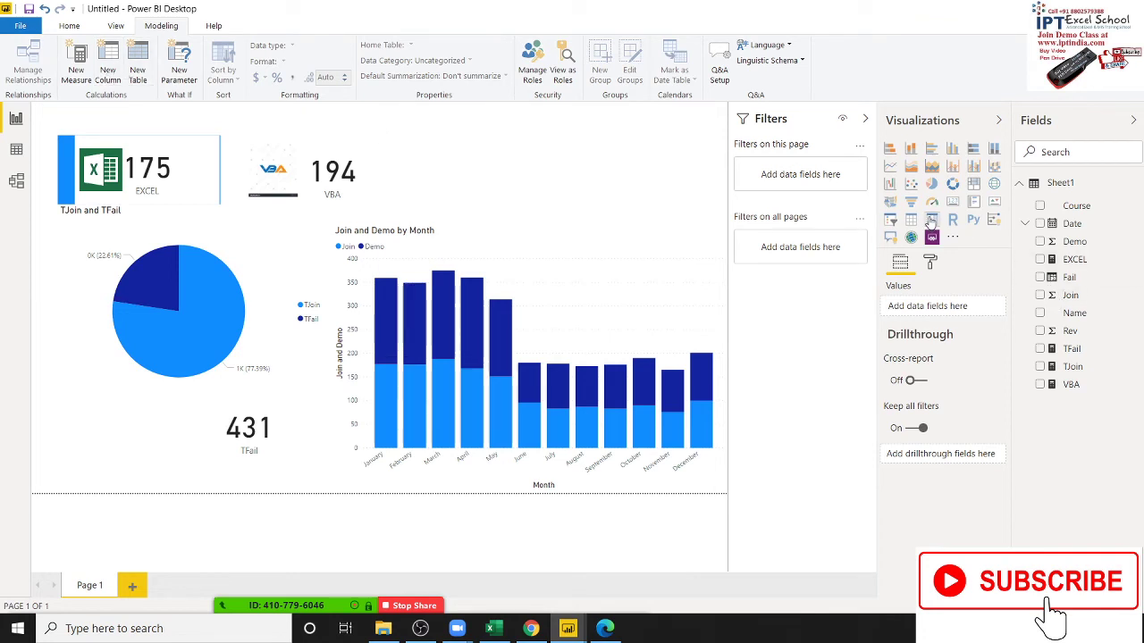
Add a TJoin card showing 1475, sized to match and placed beside the TFail card.
left_click(952, 202)
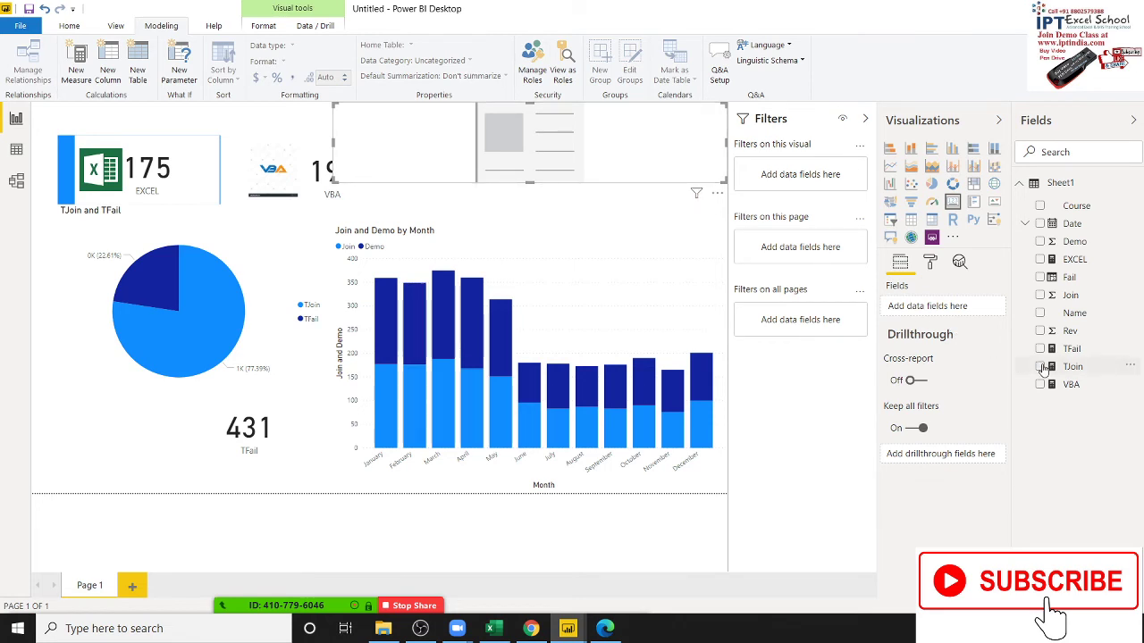
left_click(1040, 366)
left_click_drag(536, 143, 506, 259)
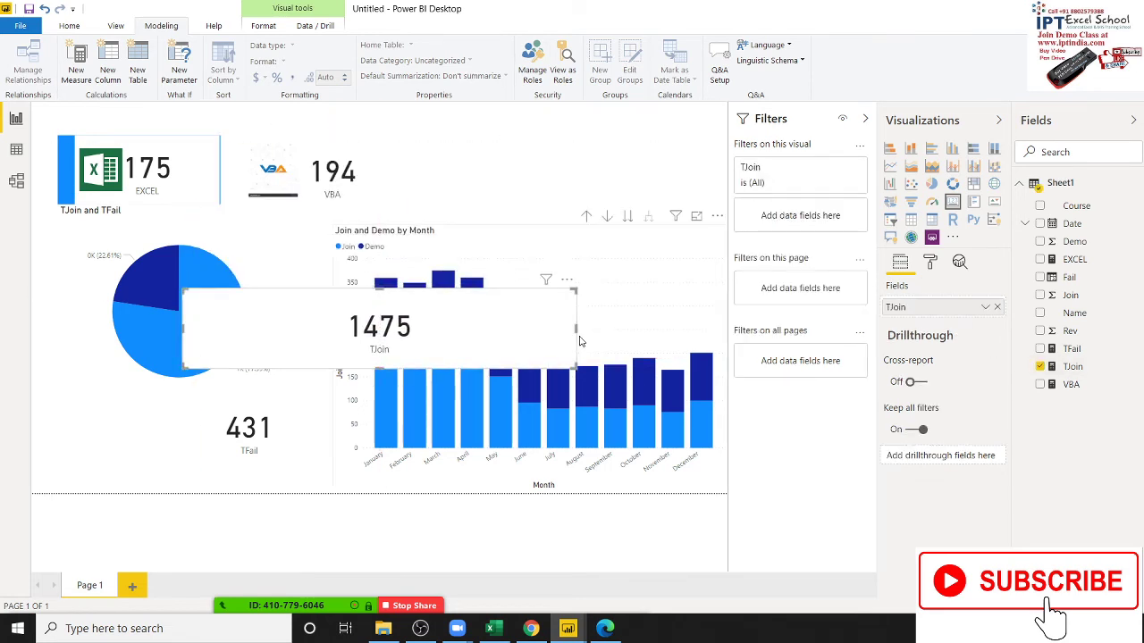
mouse_move(579, 341)
left_mouse_down()
mouse_move(287, 332)
mouse_move(158, 440)
left_mouse_up()
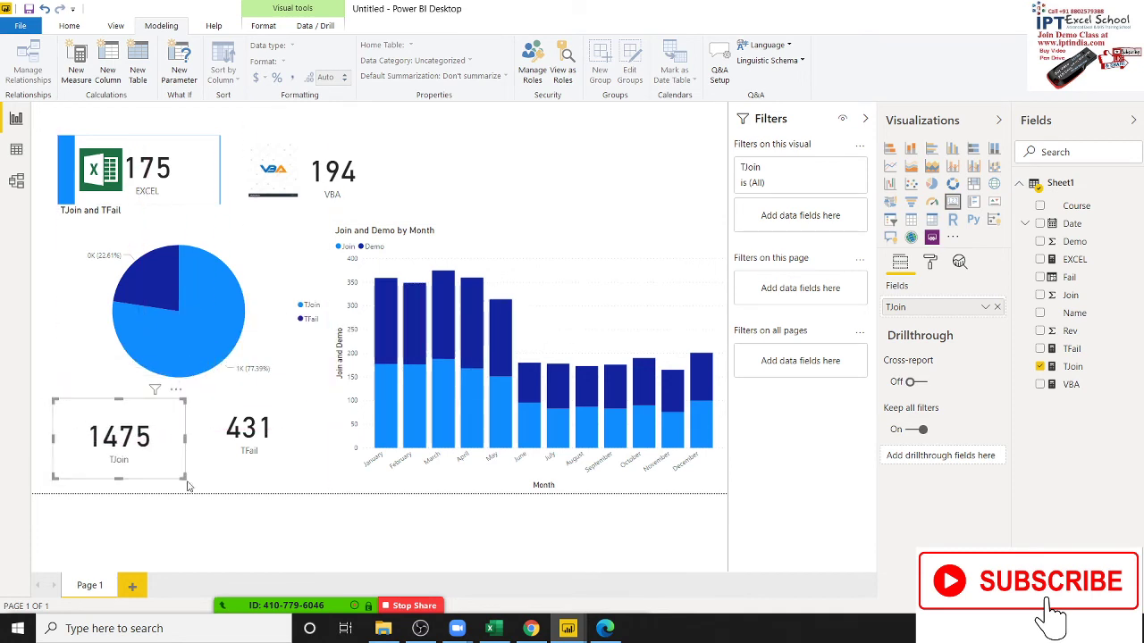
mouse_move(181, 476)
left_mouse_down()
mouse_move(144, 441)
mouse_move(195, 436)
left_mouse_up()
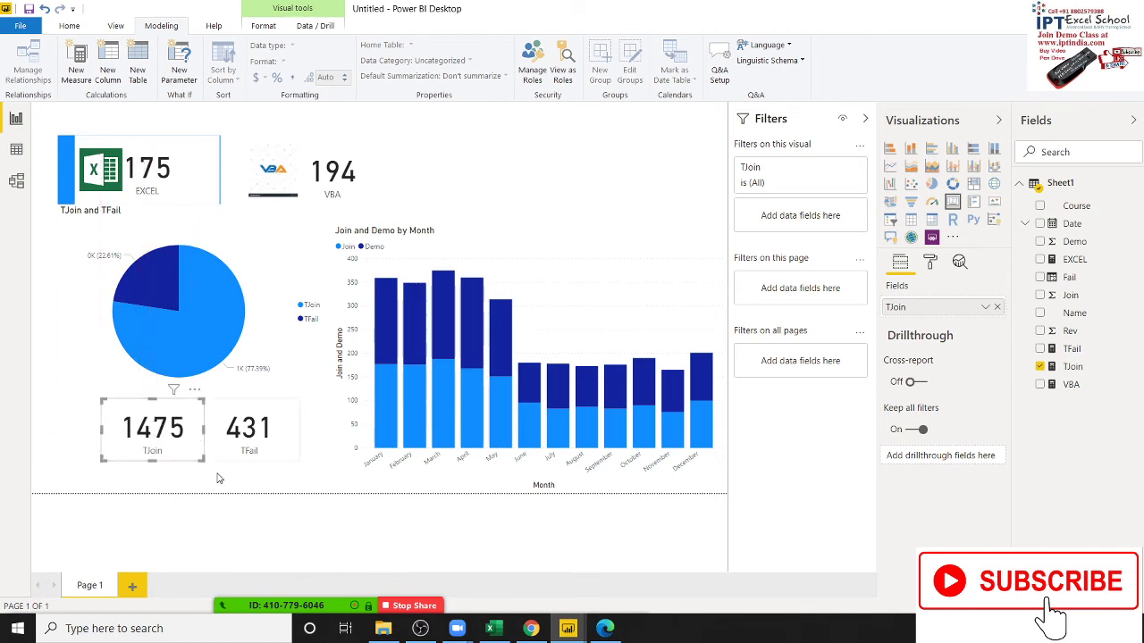
left_click(314, 426)
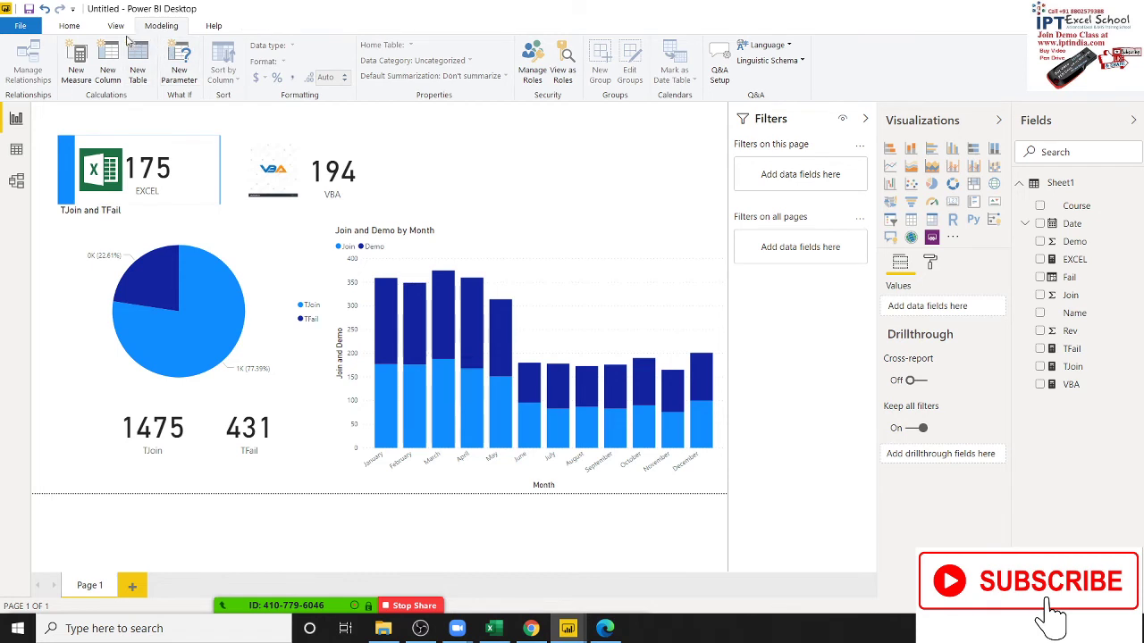
Insert a vertical line shape as a divider between the 1475 and 431 cards.
left_click(79, 27)
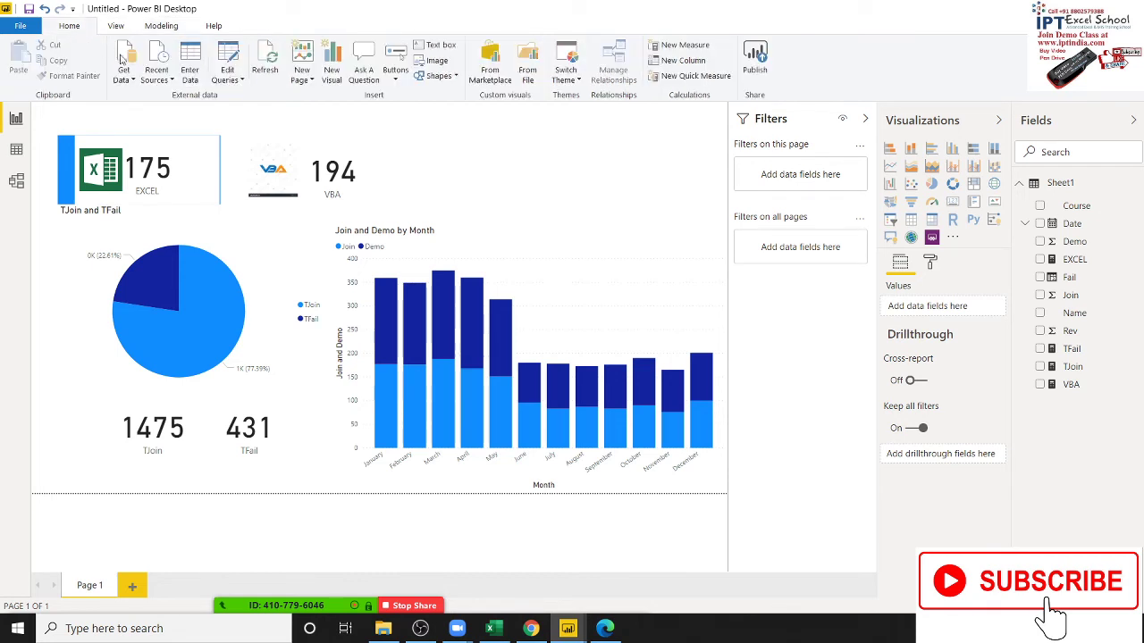
left_click(452, 78)
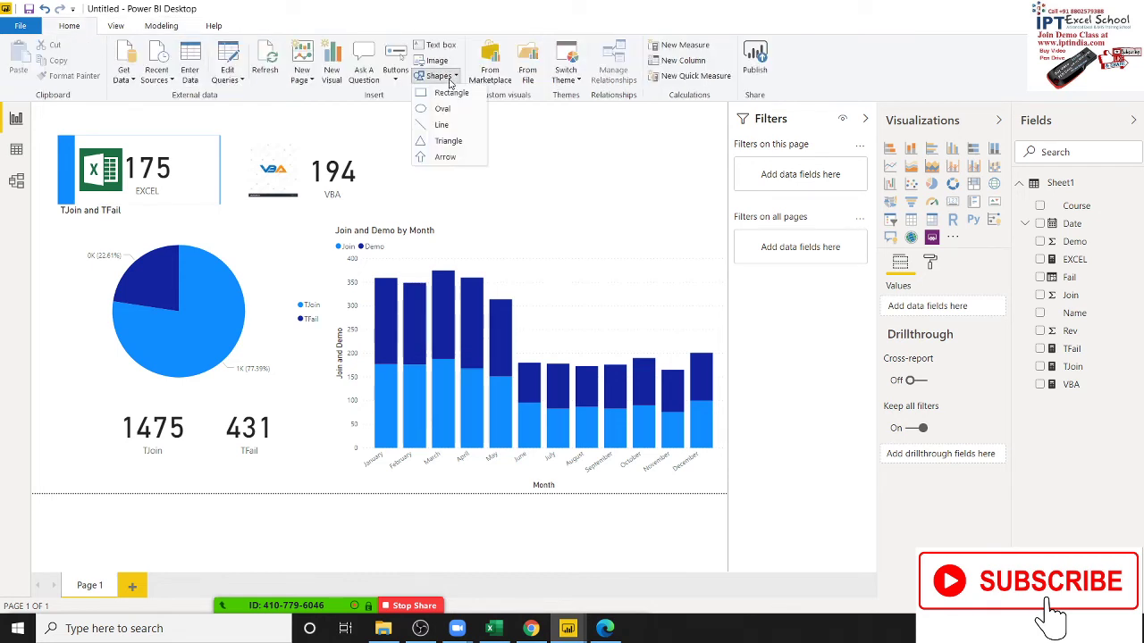
left_click(455, 130)
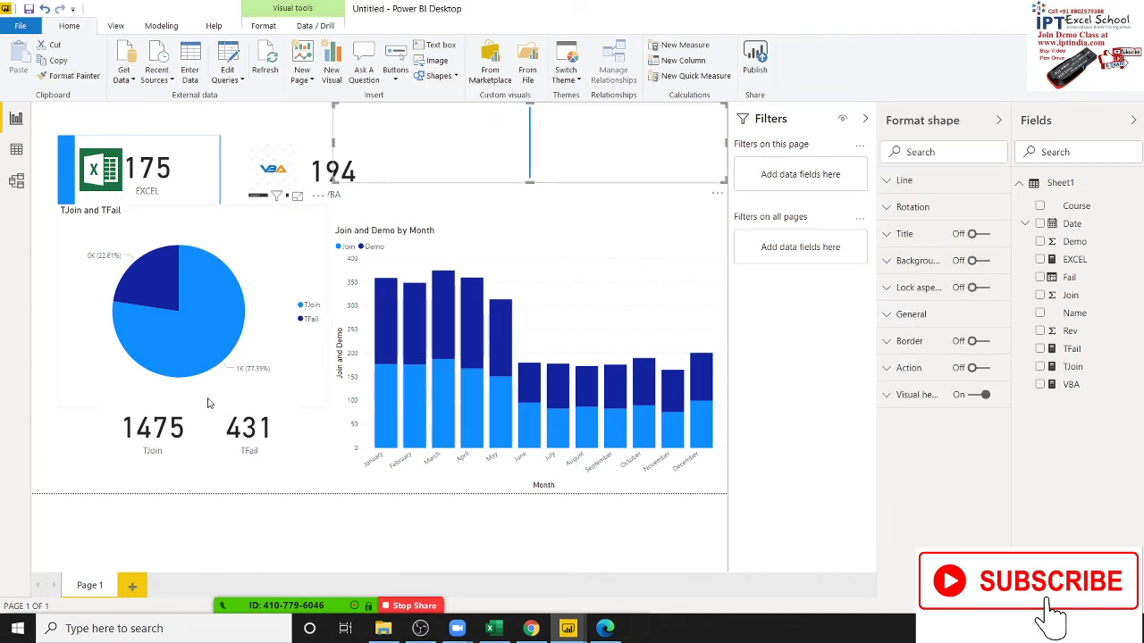
mouse_move(595, 170)
left_mouse_down()
mouse_move(316, 435)
mouse_move(267, 435)
left_mouse_up()
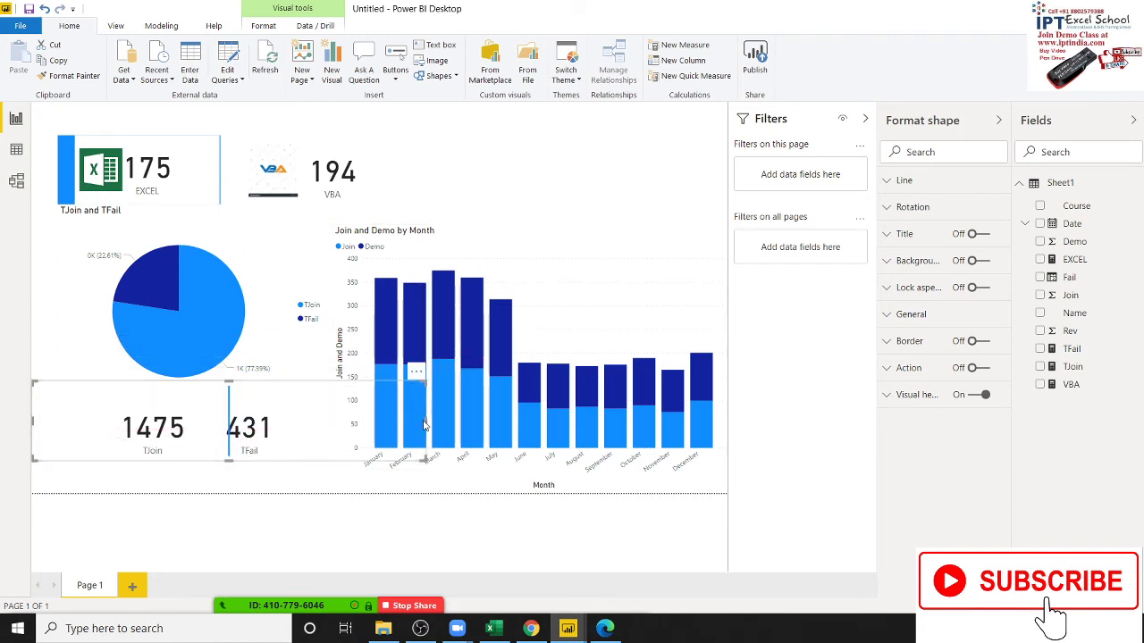
mouse_move(228, 421)
left_mouse_down()
mouse_move(75, 427)
mouse_move(76, 438)
mouse_move(214, 442)
left_mouse_up()
left_click(219, 482)
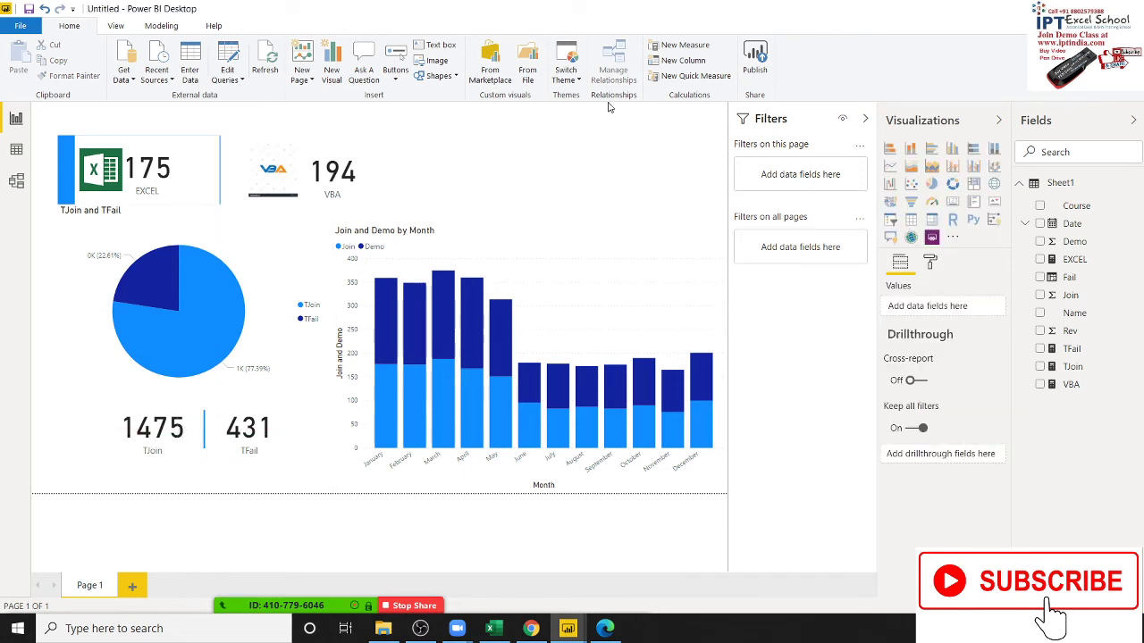
left_click(455, 76)
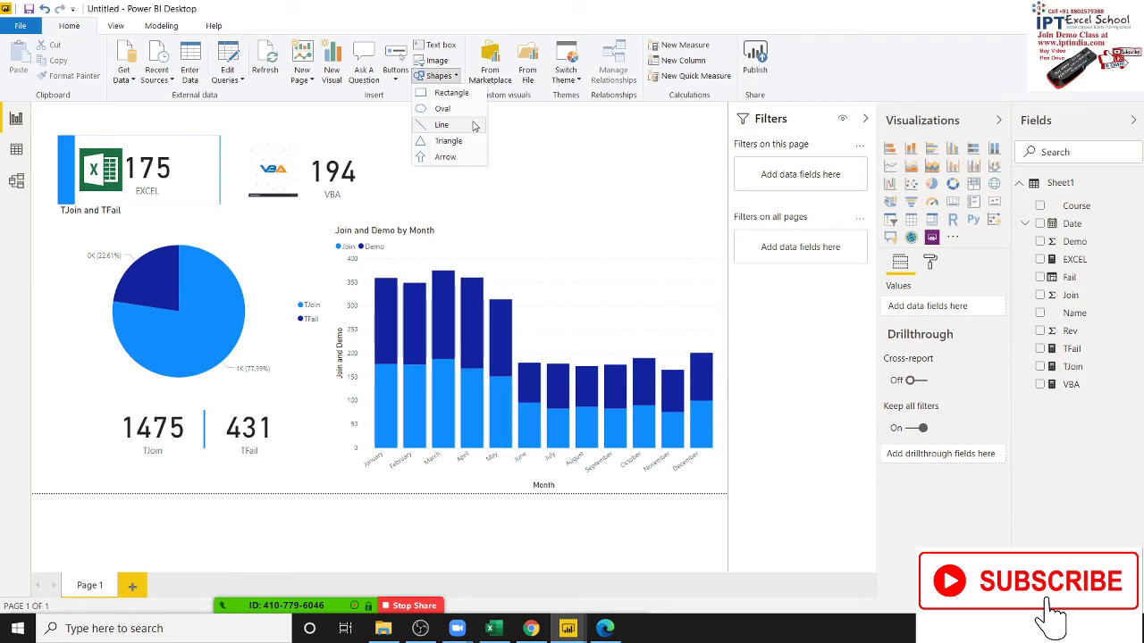
left_click(473, 126)
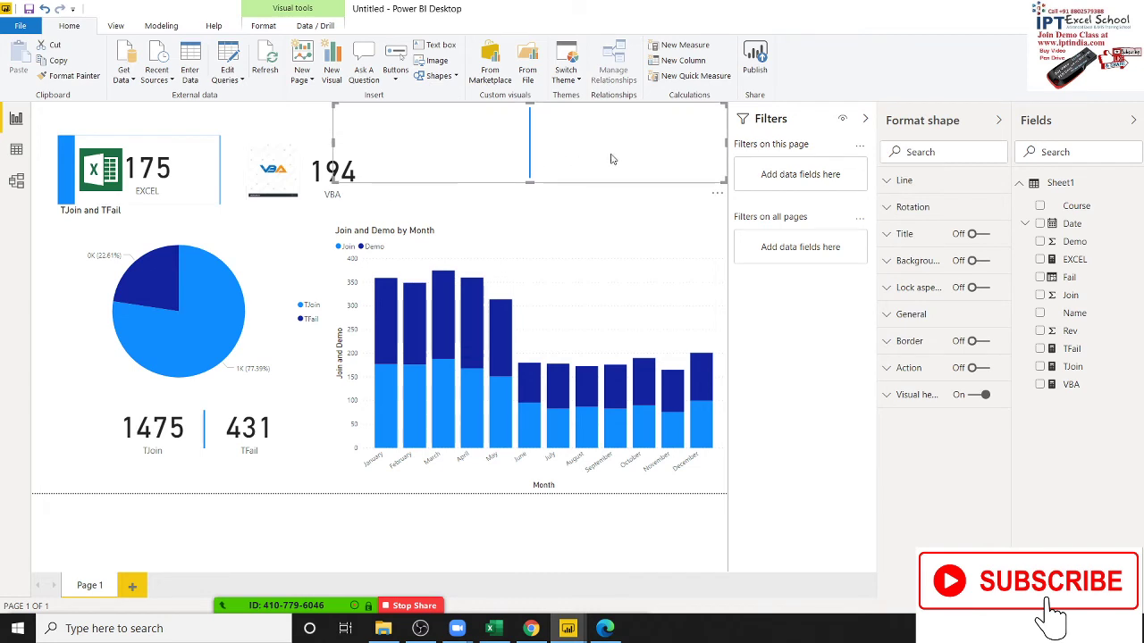
left_click_drag(613, 158, 589, 243)
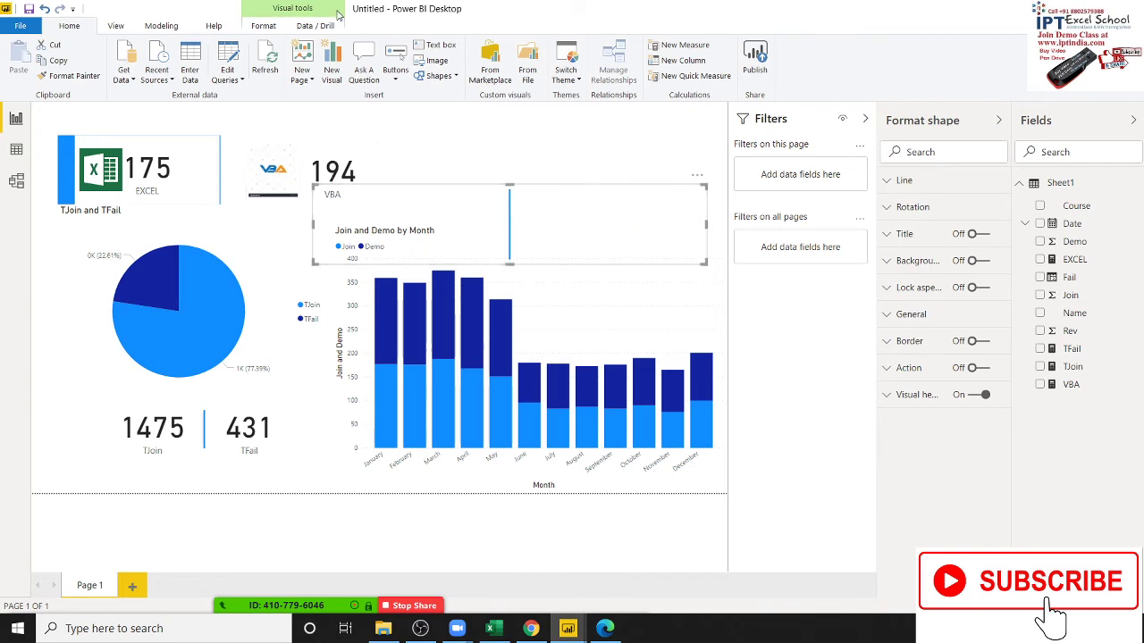
left_click(266, 26)
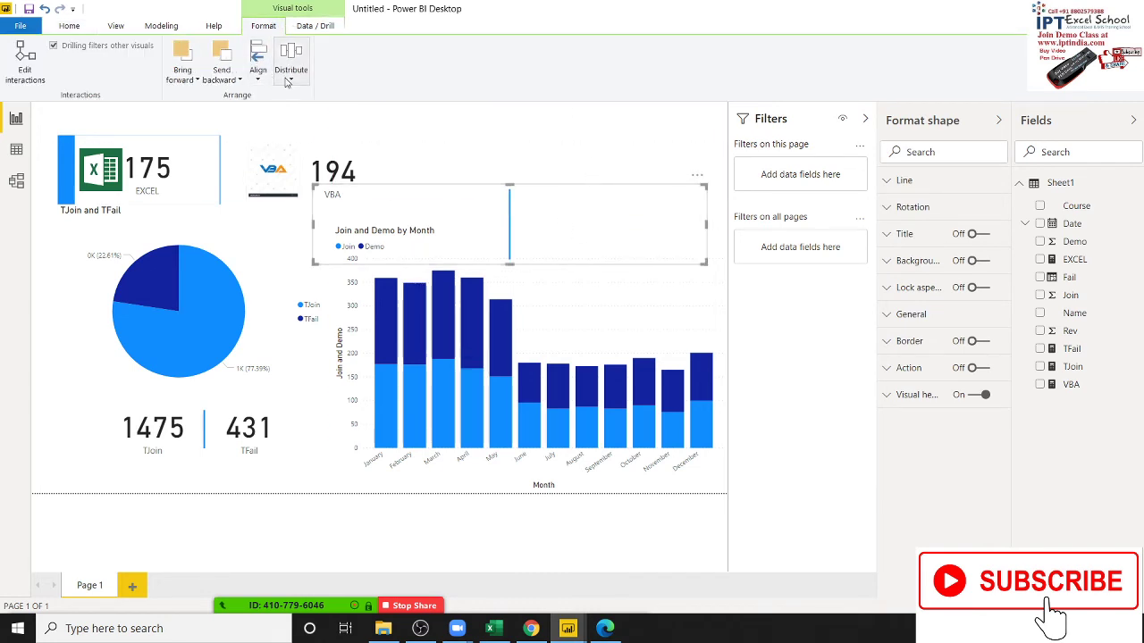
left_click(257, 78)
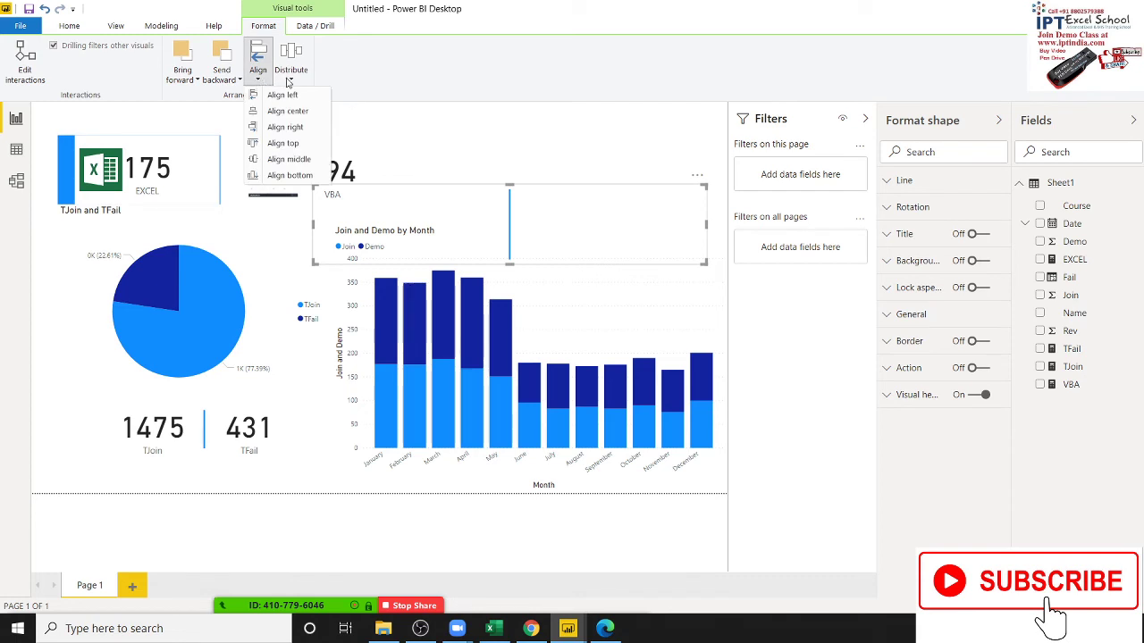
left_click(289, 82)
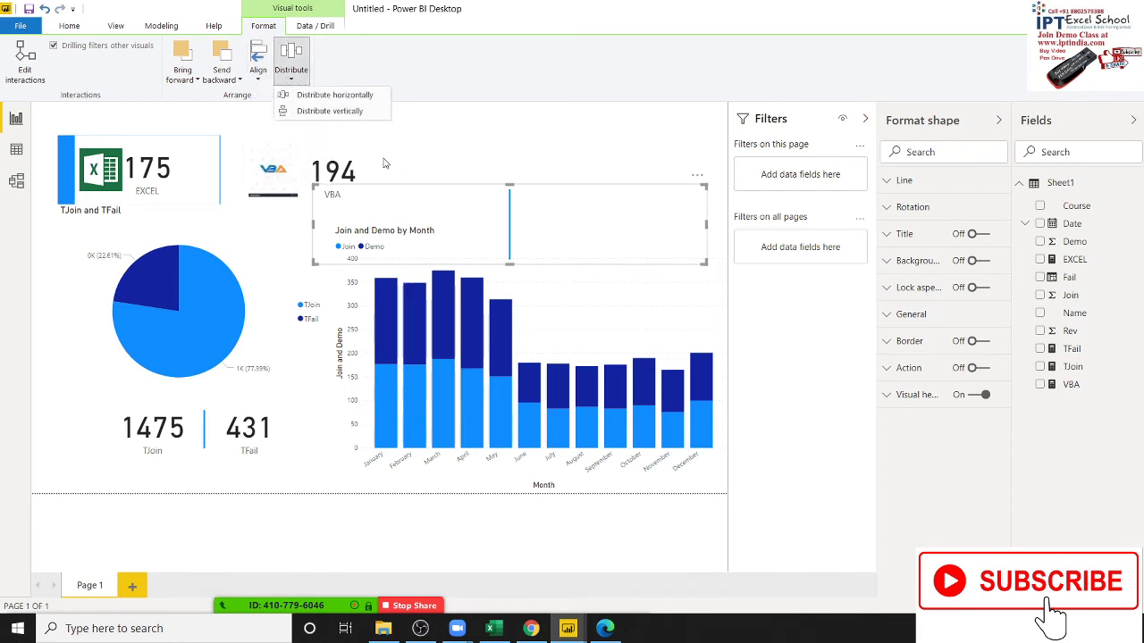
left_click(555, 193)
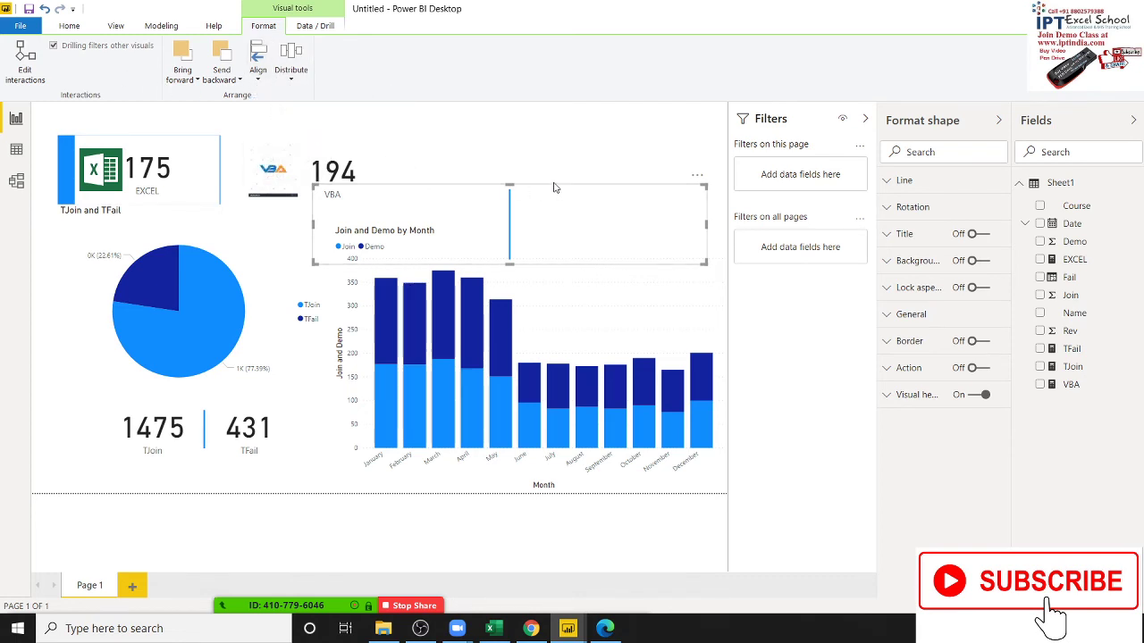
left_click(554, 187)
left_click(510, 217)
left_click(429, 152)
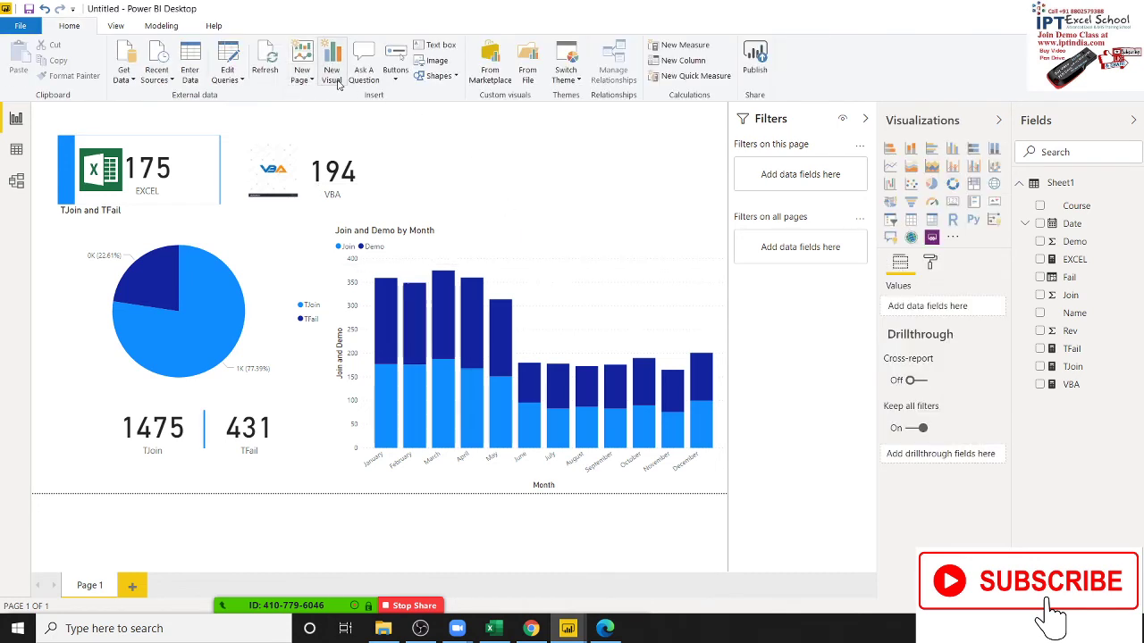
Try a right-arrow button below the 1475 card, delete it, and open the Shapes list.
left_click(405, 82)
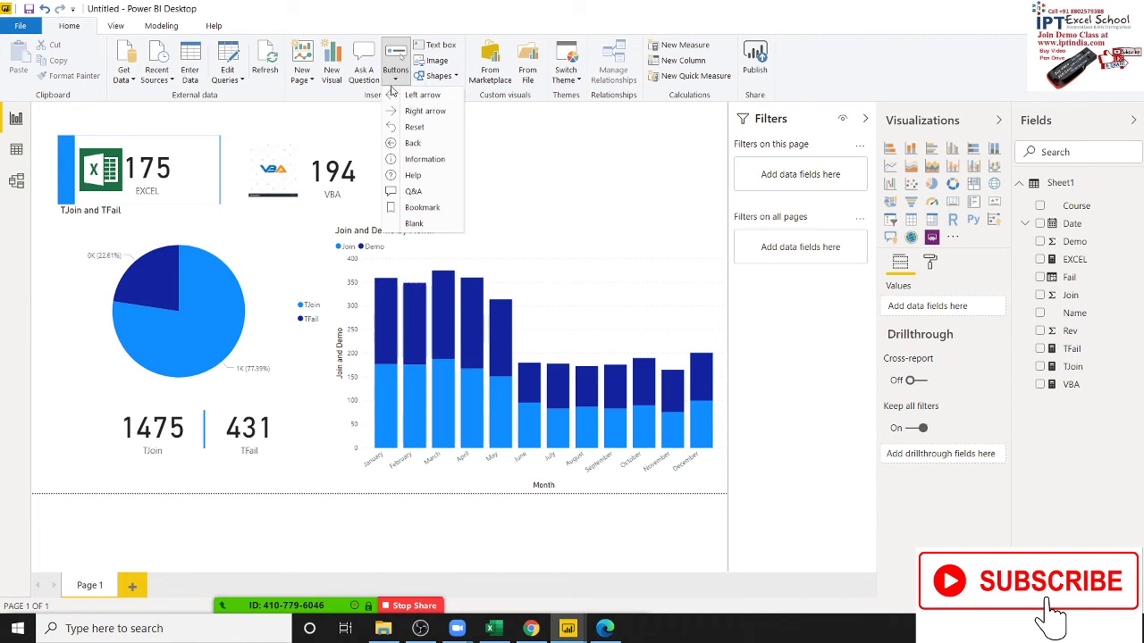
left_click(391, 111)
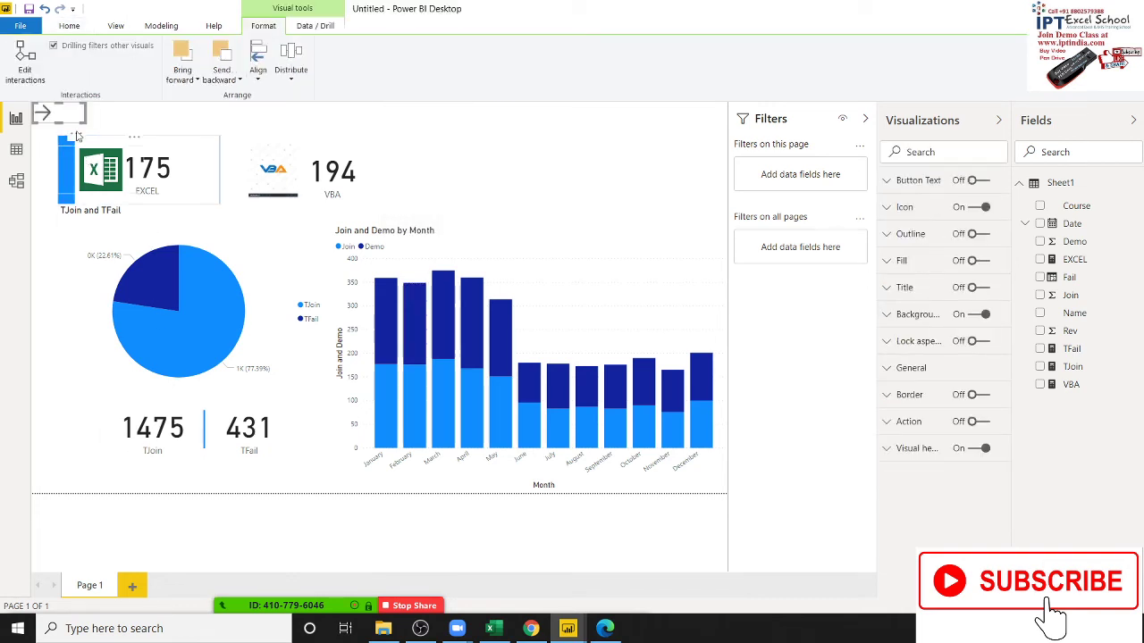
left_click_drag(74, 119, 157, 477)
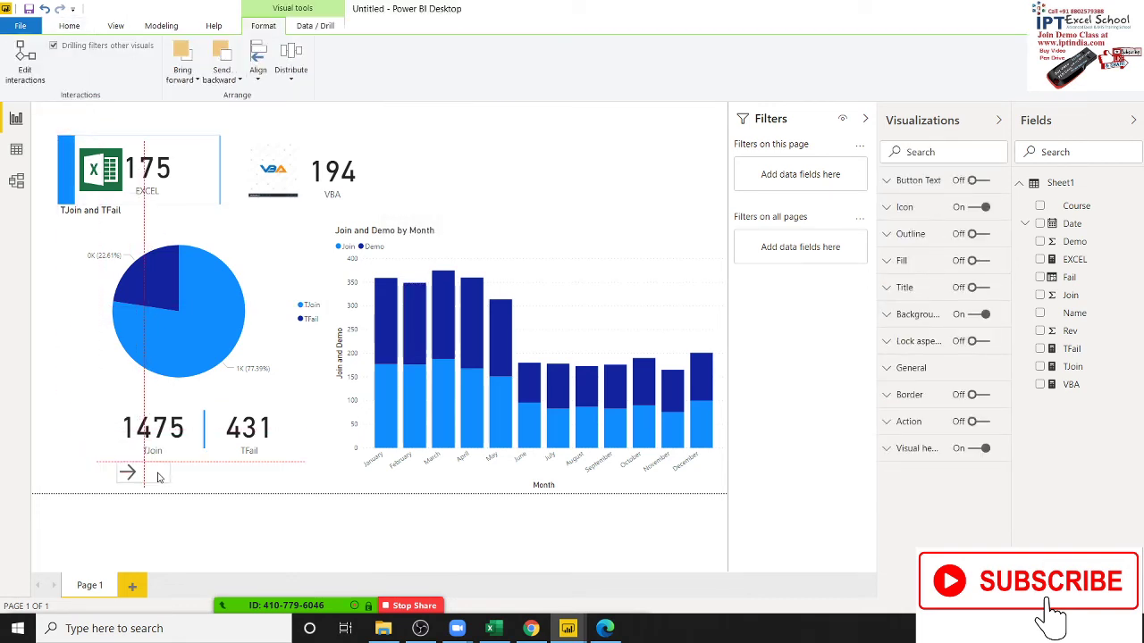
left_click_drag(170, 474, 272, 491)
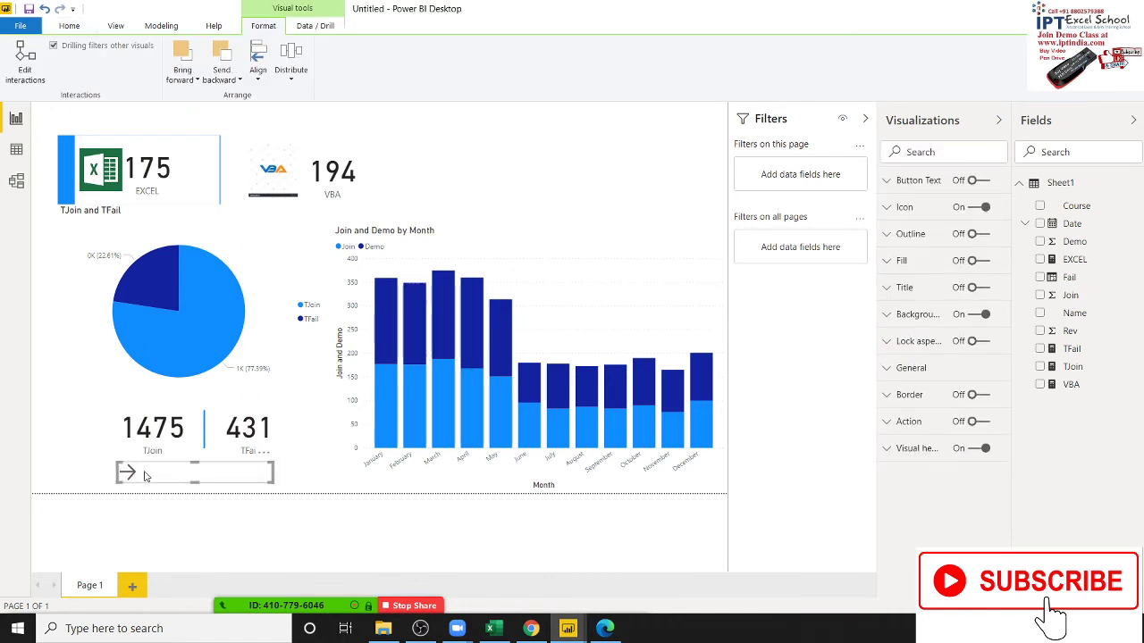
key("Delete")
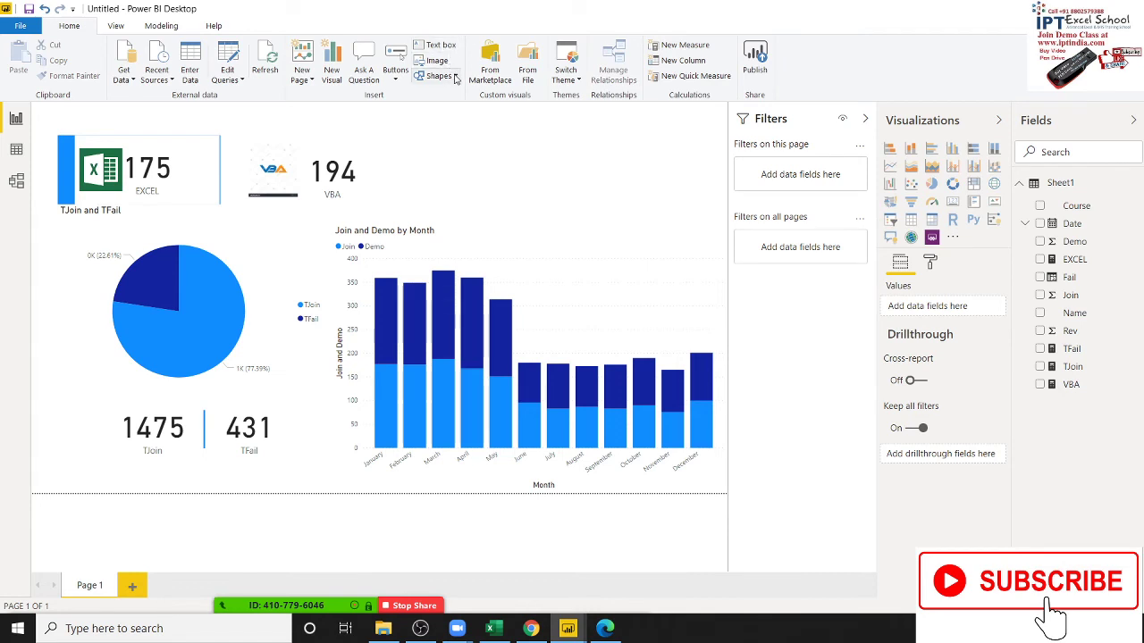
left_click(455, 79)
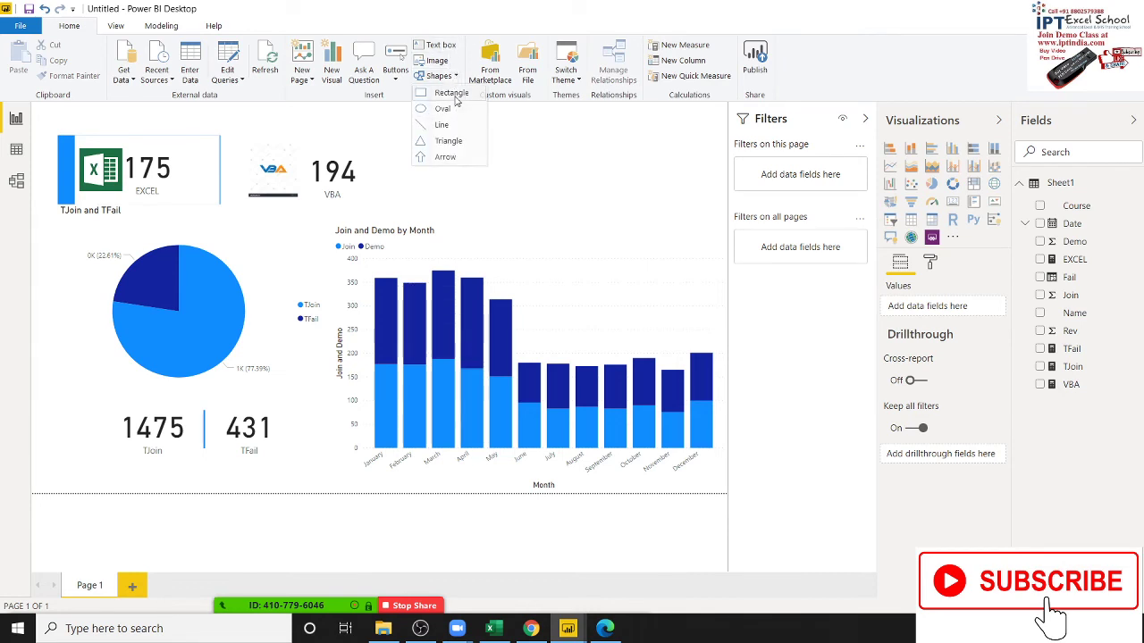
Insert a rectangle and shape it into a thin horizontal bar under the cards.
left_click(451, 93)
mouse_move(525, 169)
left_mouse_down()
mouse_move(286, 324)
mouse_move(311, 236)
left_mouse_up()
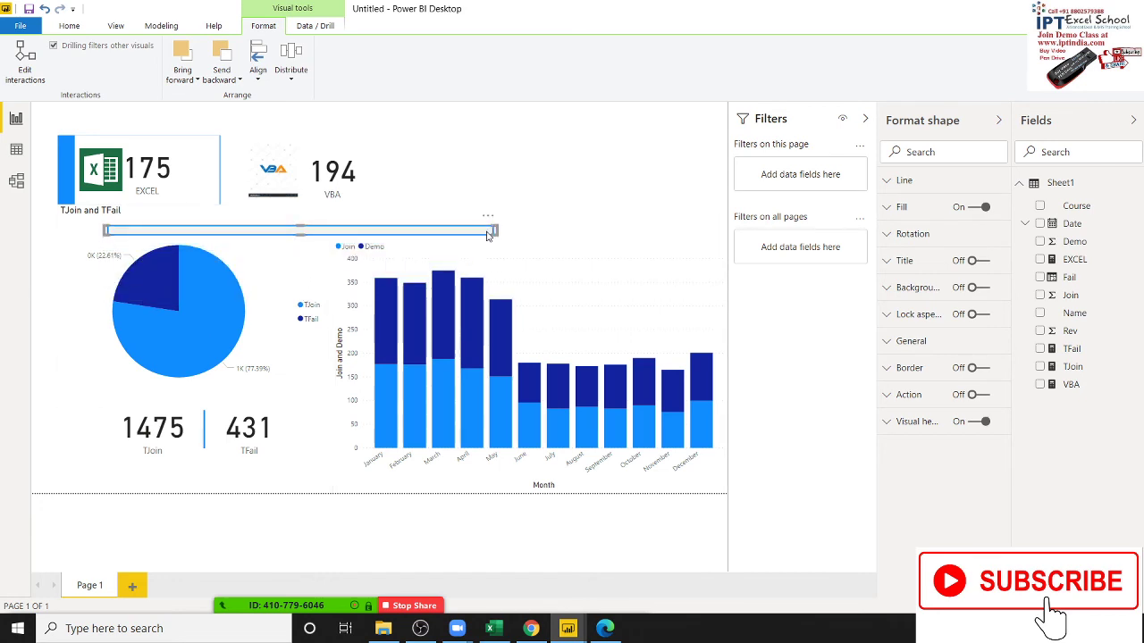
mouse_move(490, 233)
left_mouse_down()
mouse_move(271, 230)
mouse_move(233, 464)
left_mouse_up()
left_click(268, 219)
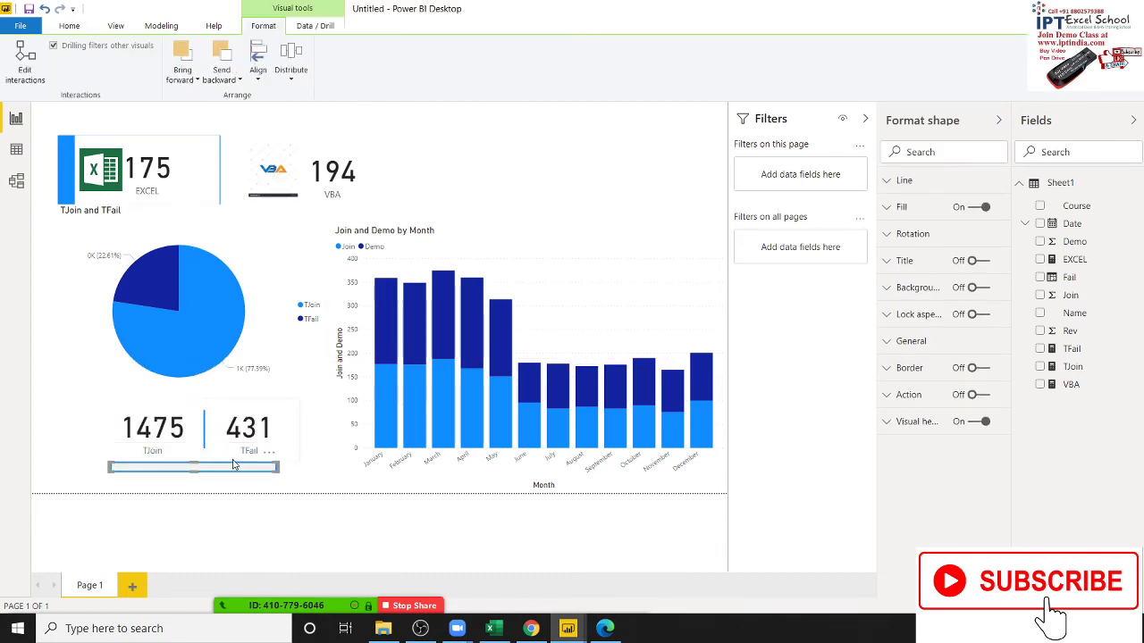
Group the 1475 TJoin card, the divider line and the 431 TFail card together.
left_click(202, 430)
left_click(203, 431)
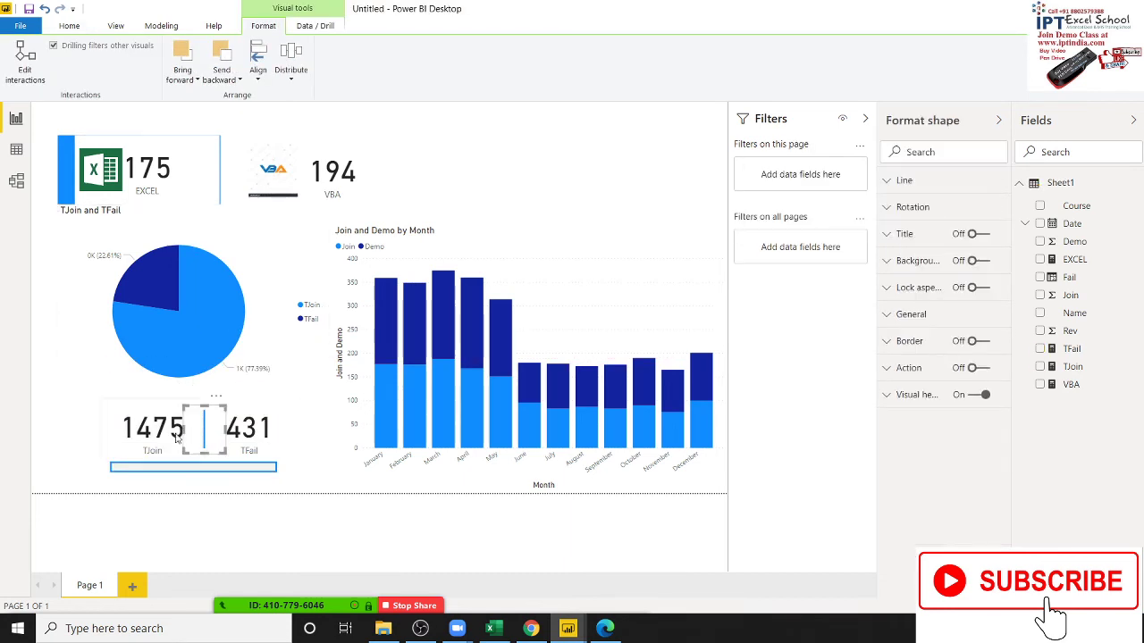
left_click(181, 439)
left_click(215, 438)
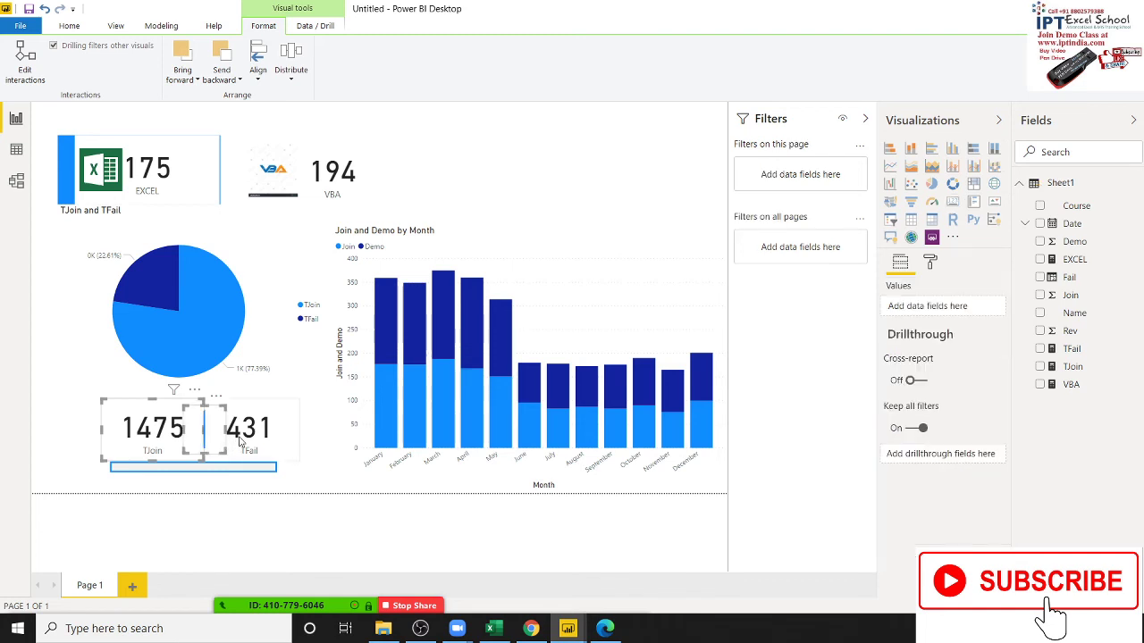
left_click(247, 436, "ctrl")
right_click(247, 436)
mouse_move(283, 442)
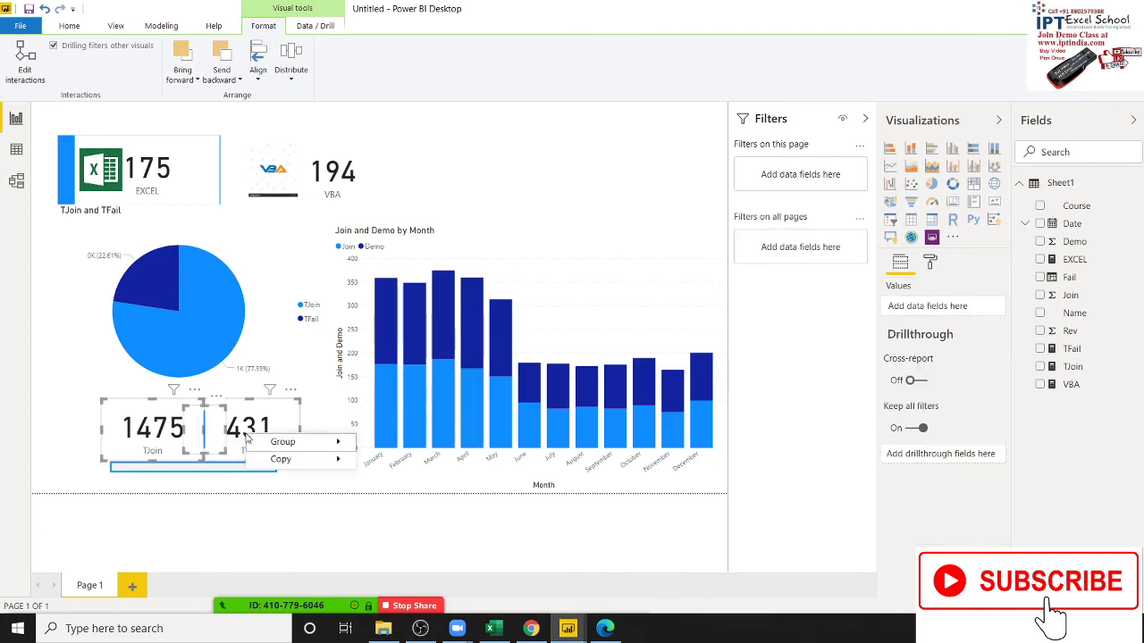
left_click(373, 444)
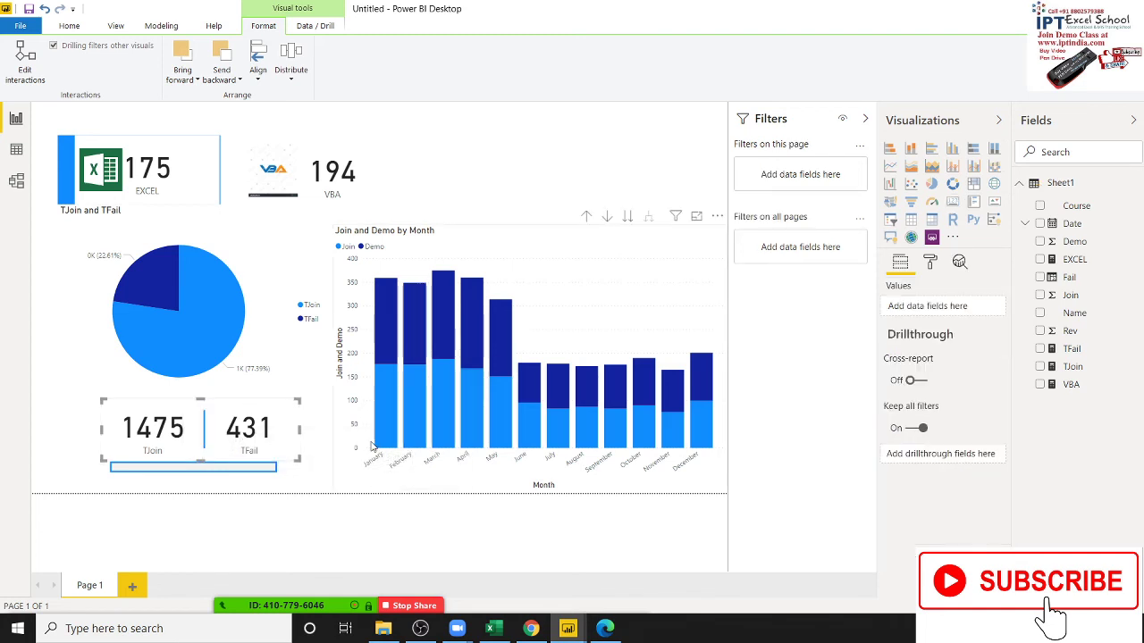
left_click(301, 420)
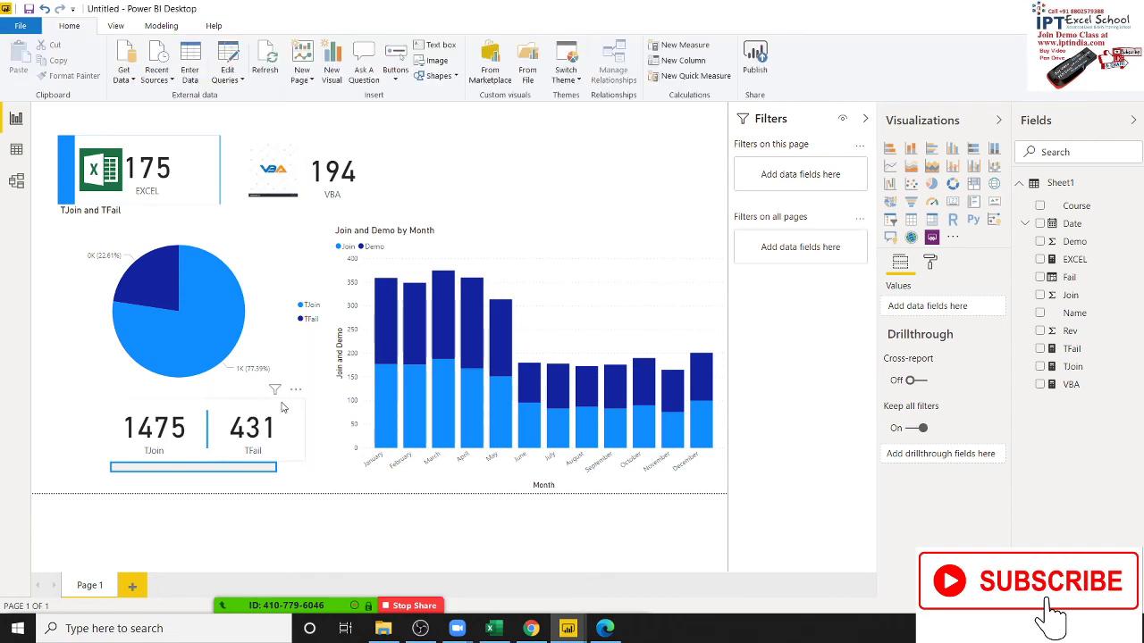
left_click_drag(282, 407, 280, 408)
Move the thin bar up under the cards and send the card group behind it.
left_click(264, 413)
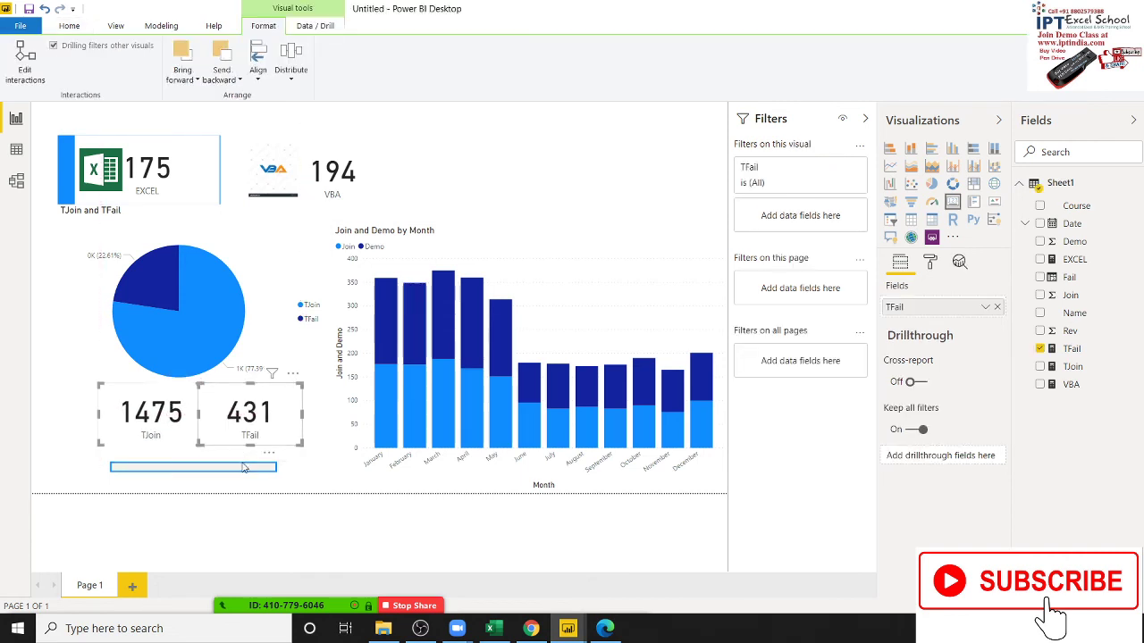
left_click_drag(247, 466, 252, 445)
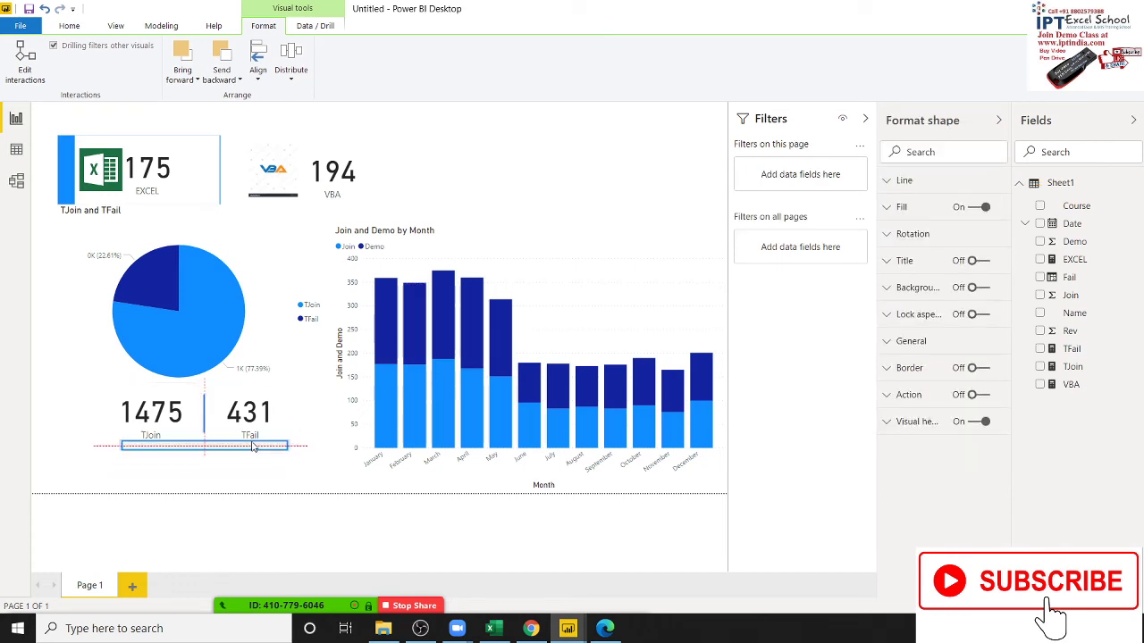
left_click(248, 461)
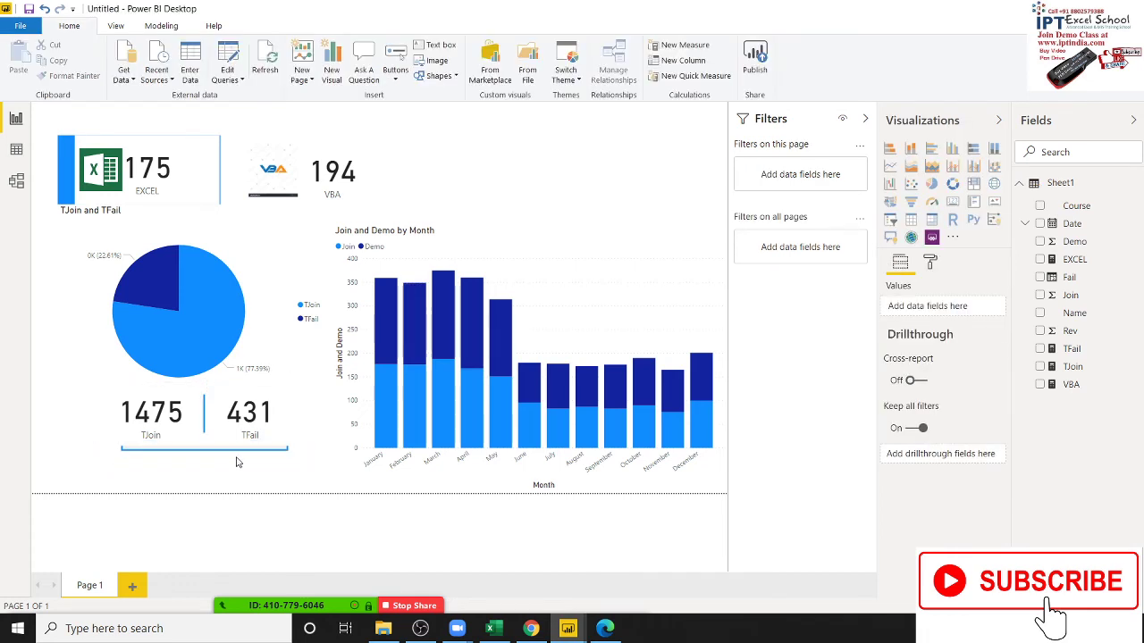
left_click(237, 450)
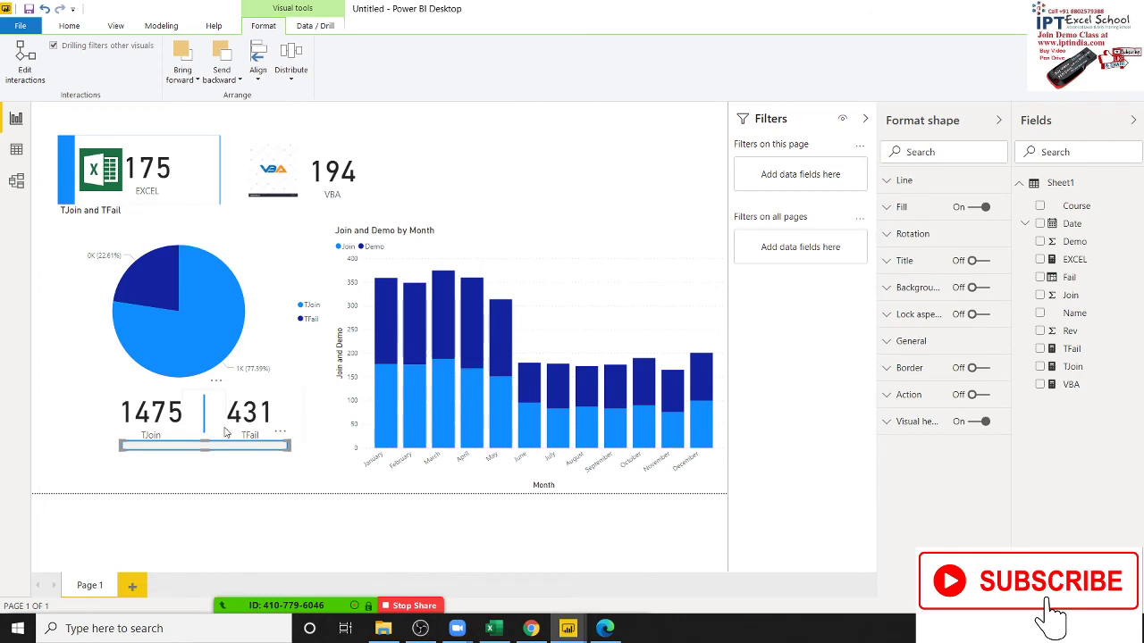
left_click(225, 432)
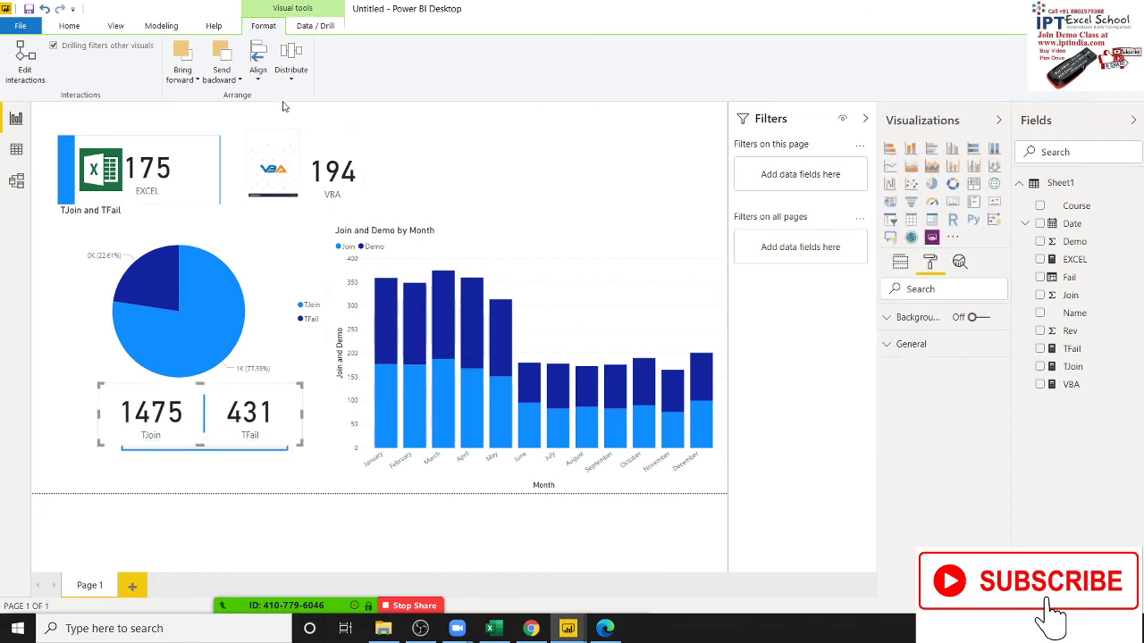
left_click(222, 55)
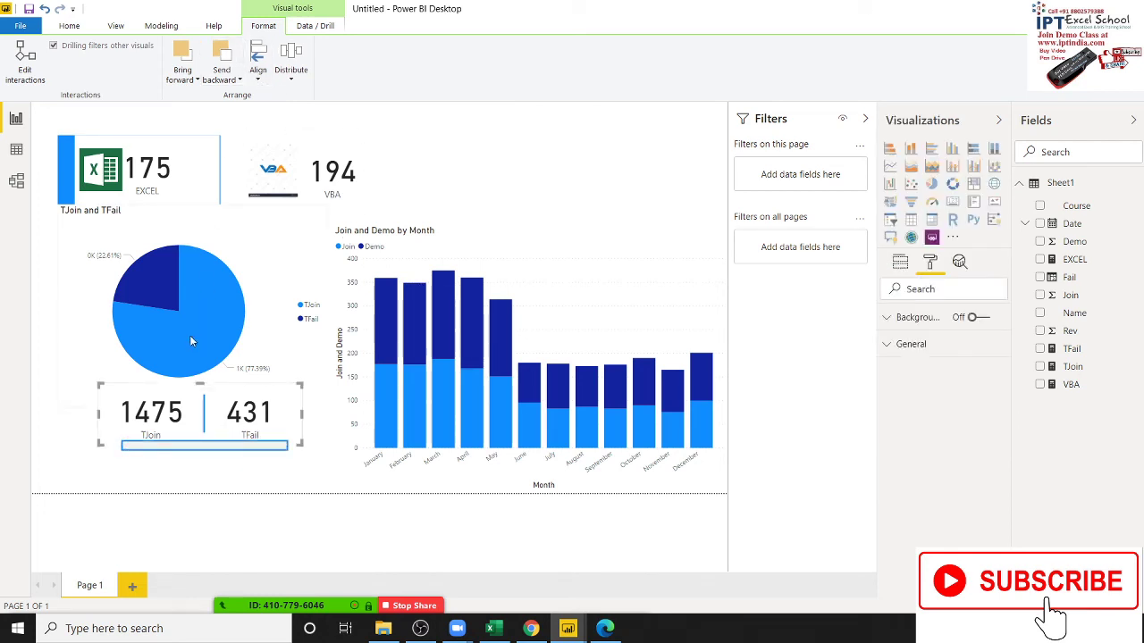
left_click(166, 480)
Turn the thin bar's border off, after briefly trying it on.
left_click(188, 451)
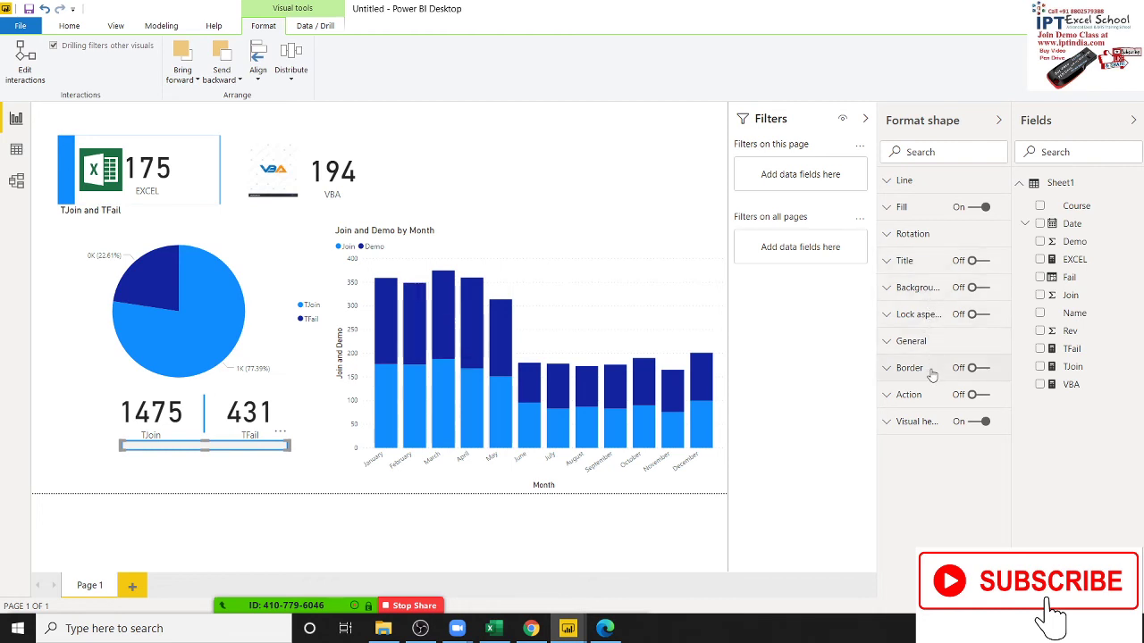
left_click(984, 369)
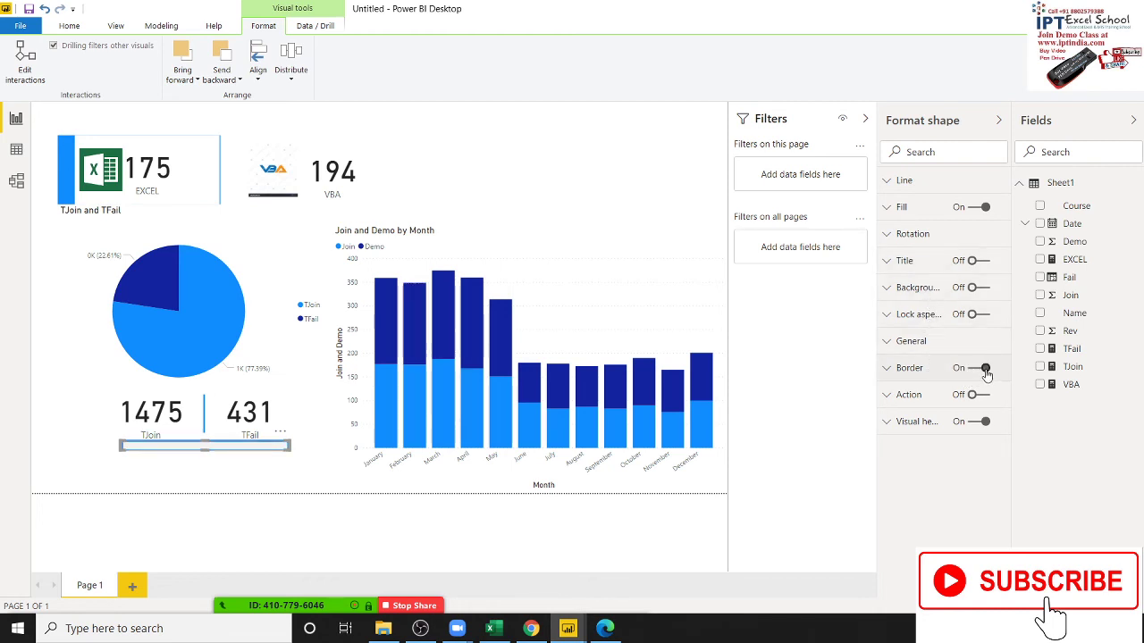
left_click(196, 492)
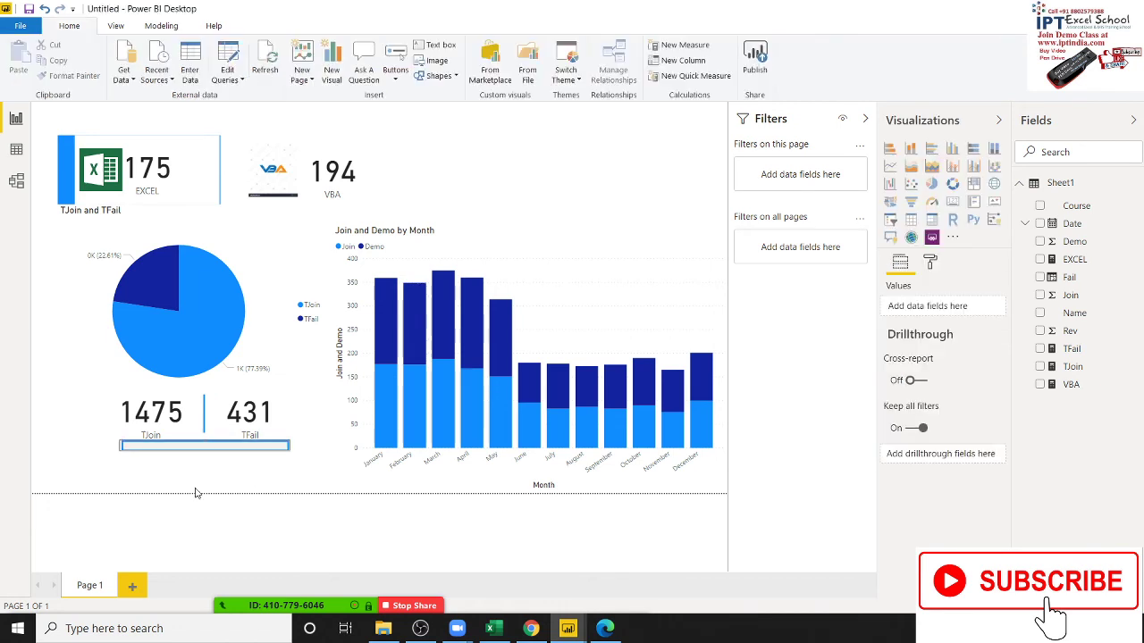
left_click(200, 447)
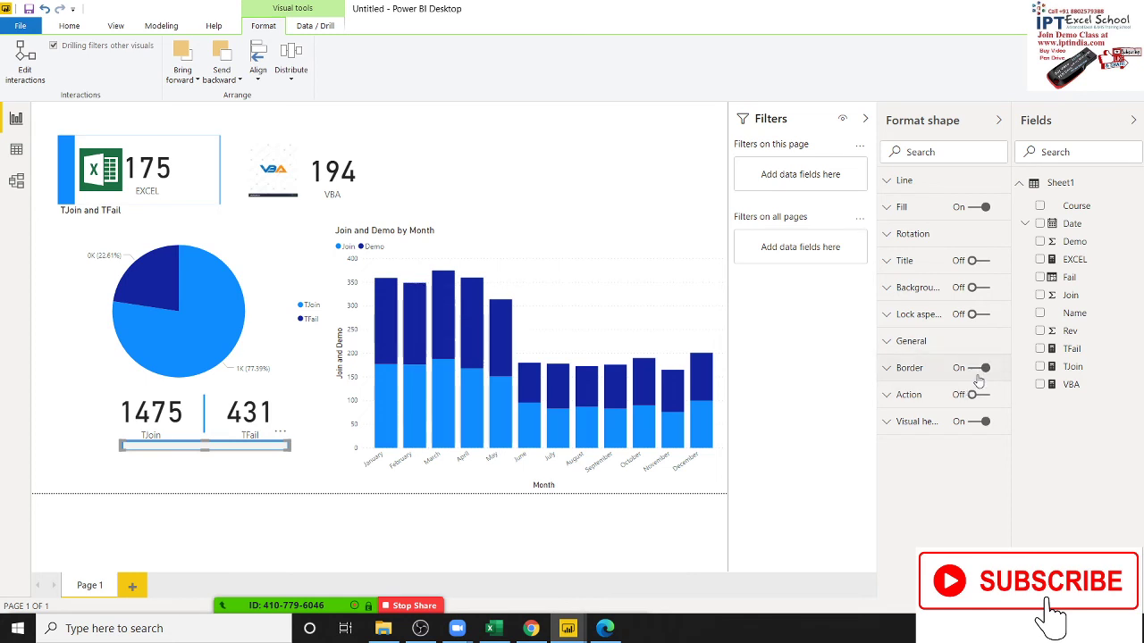
left_click(976, 369)
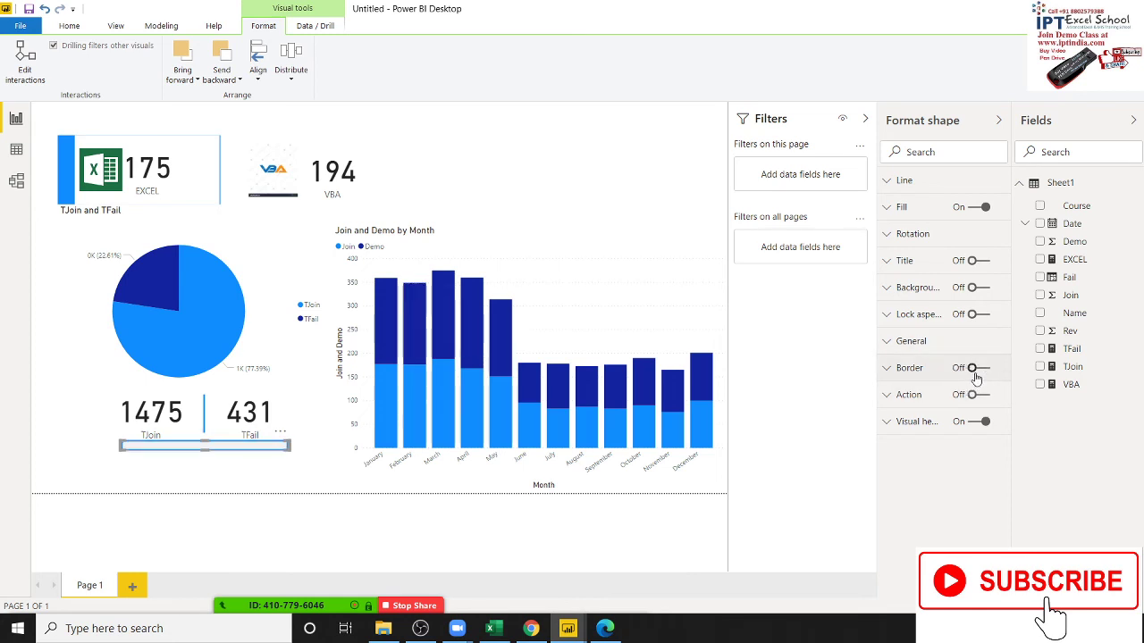
left_click(984, 289)
left_click(262, 474)
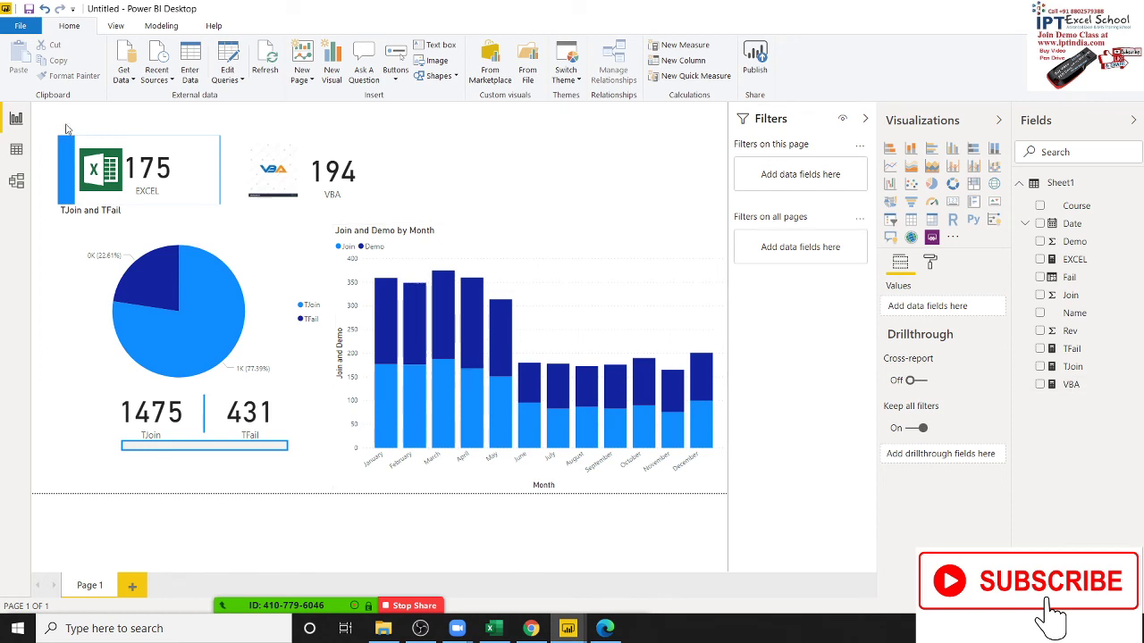
left_click(162, 26)
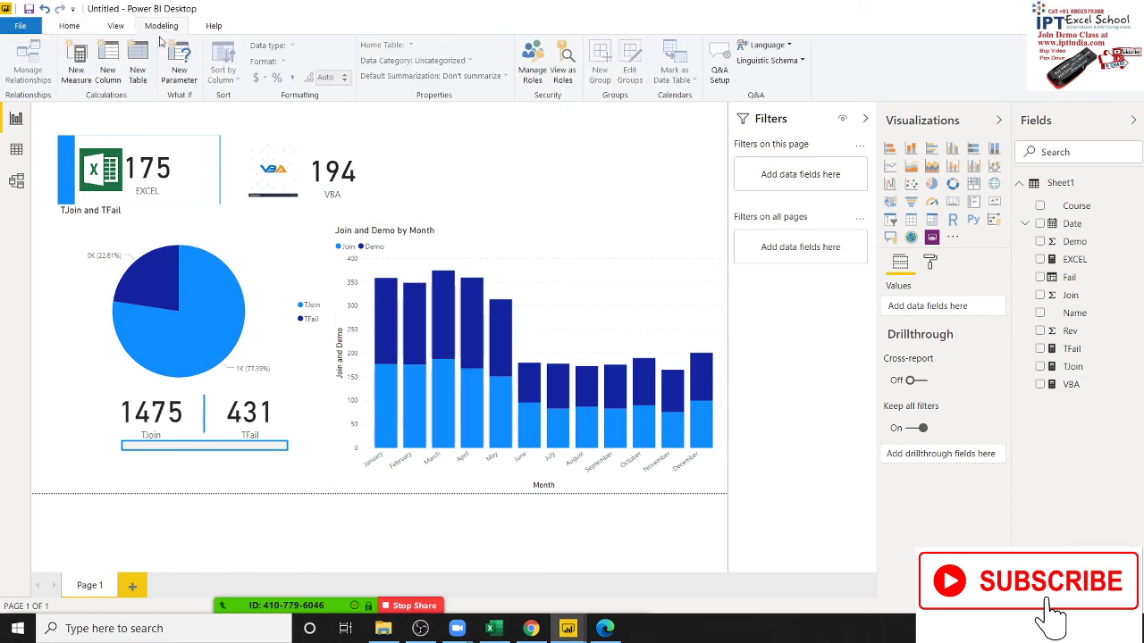
Add a new measure with the formula TDEMO = SUM(Sheet1[Demo]) and commit it.
left_click(78, 71)
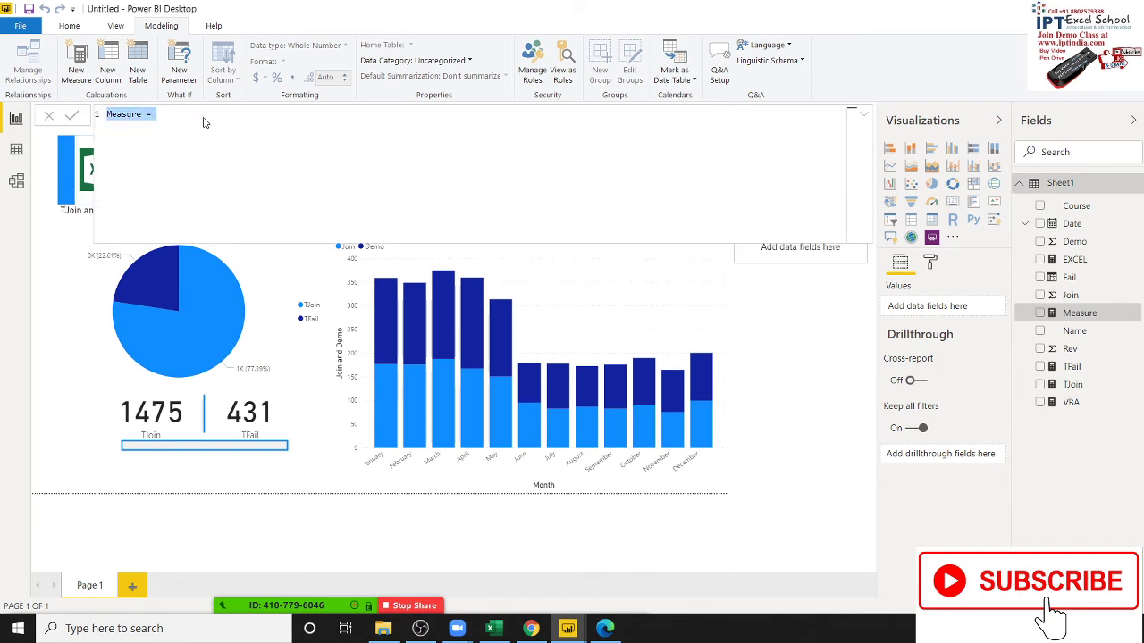
key("Home")
type("DEMO")
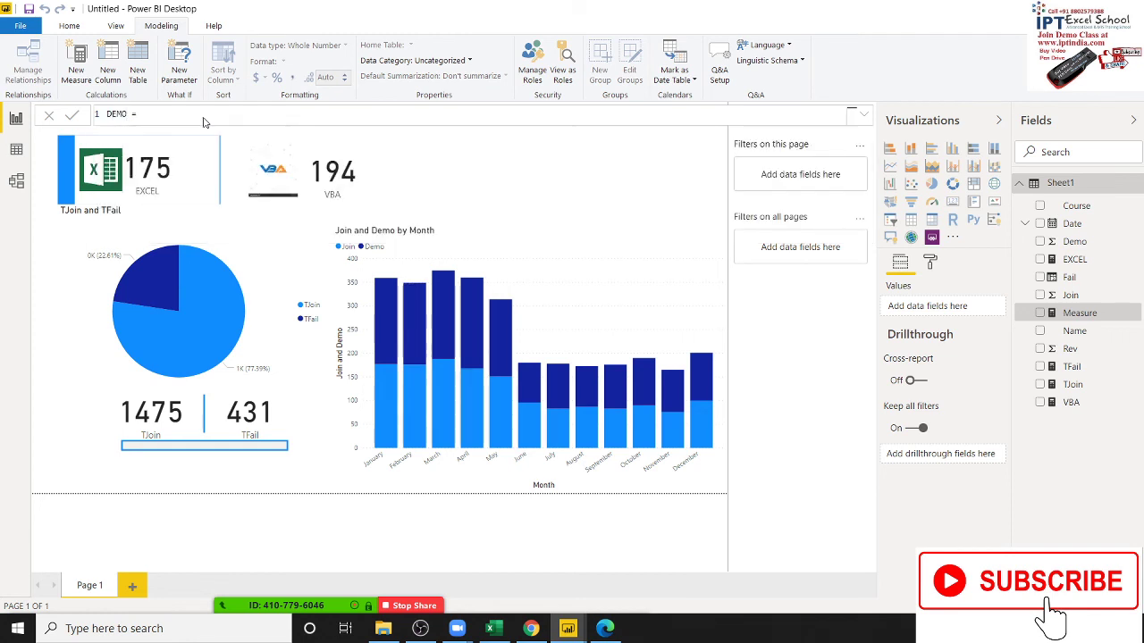
type("T")
type("S")
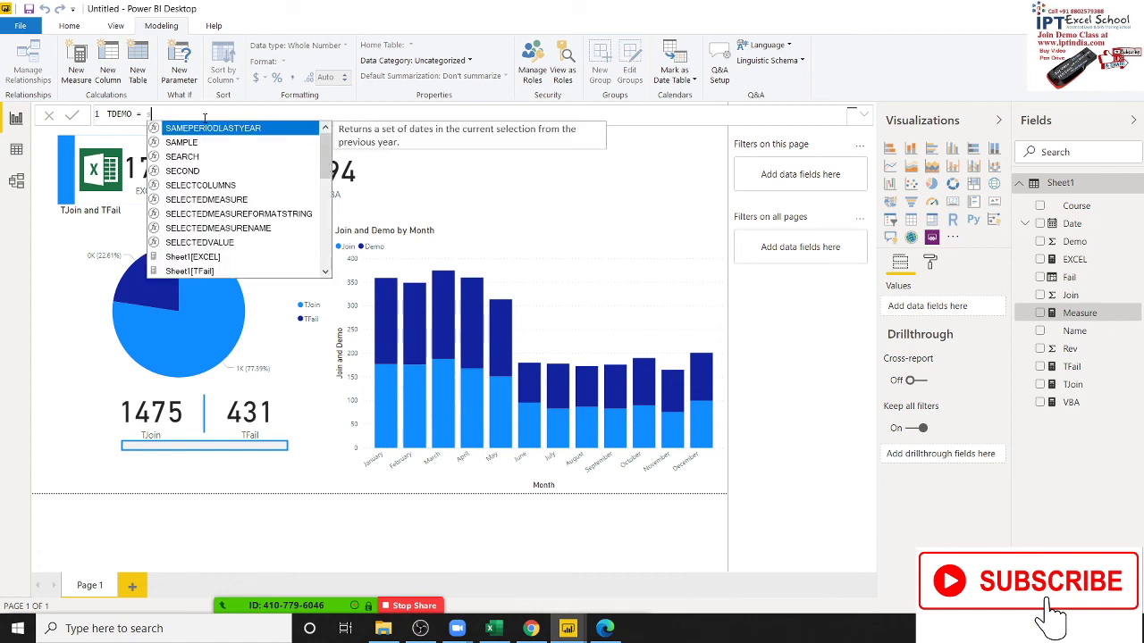
type("UM(")
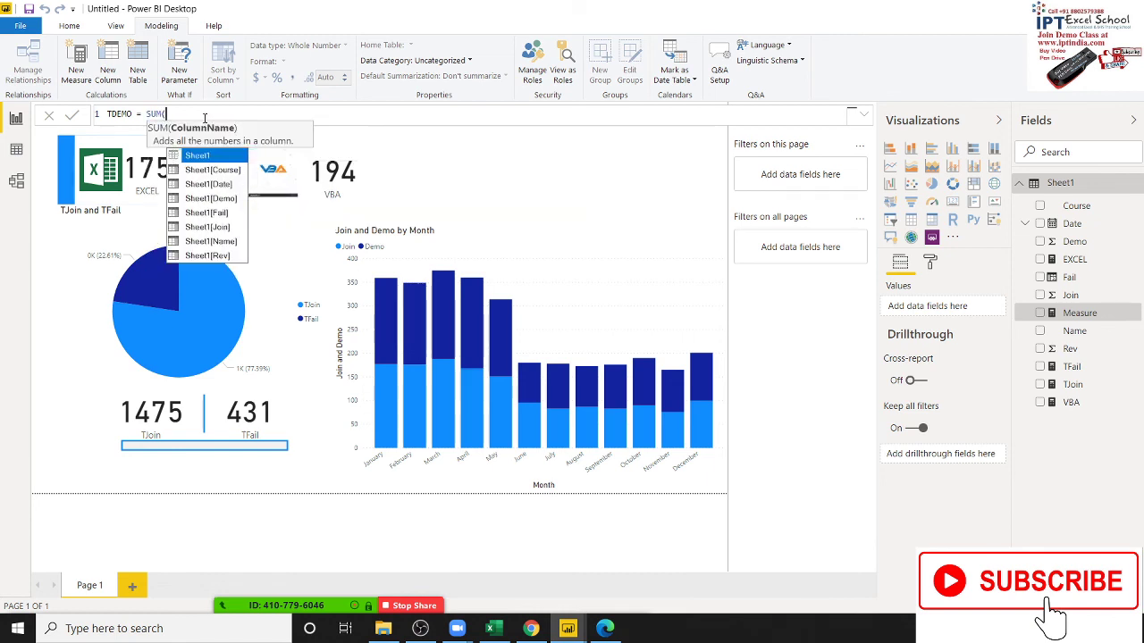
key("Down")
key("Down")
key("Down")
key("Up")
key("Down")
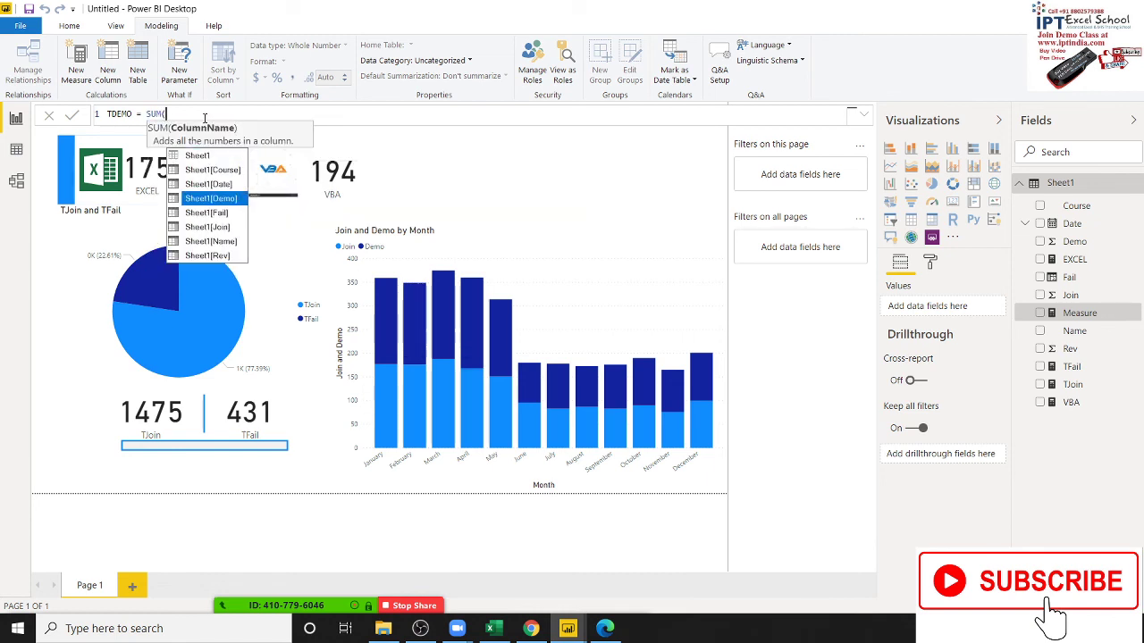
key("Tab")
type(")")
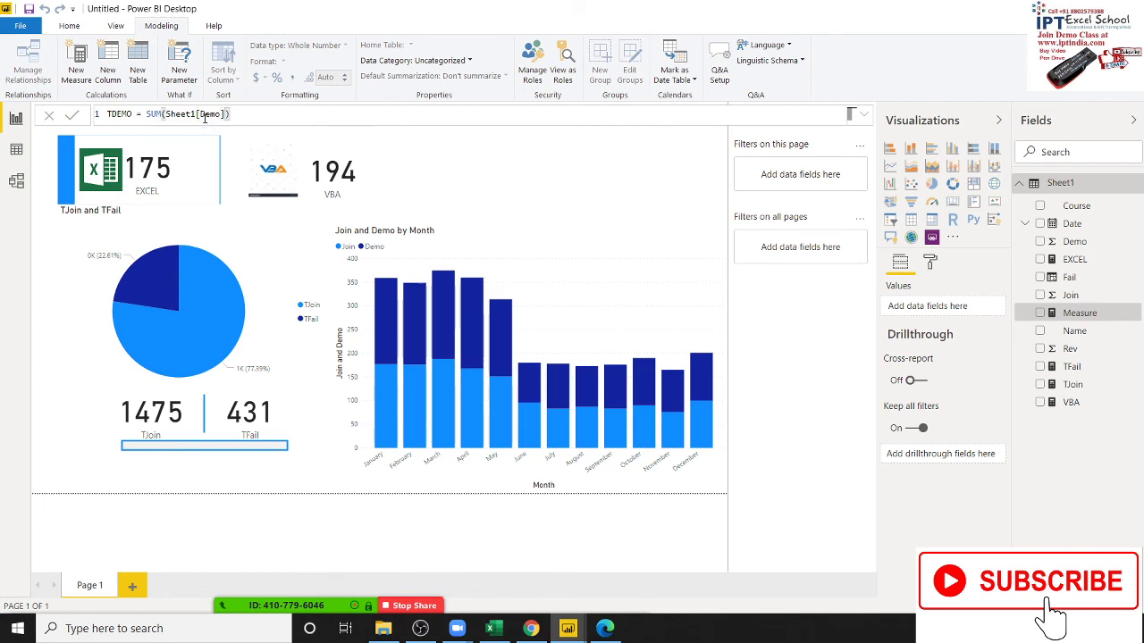
key("Return")
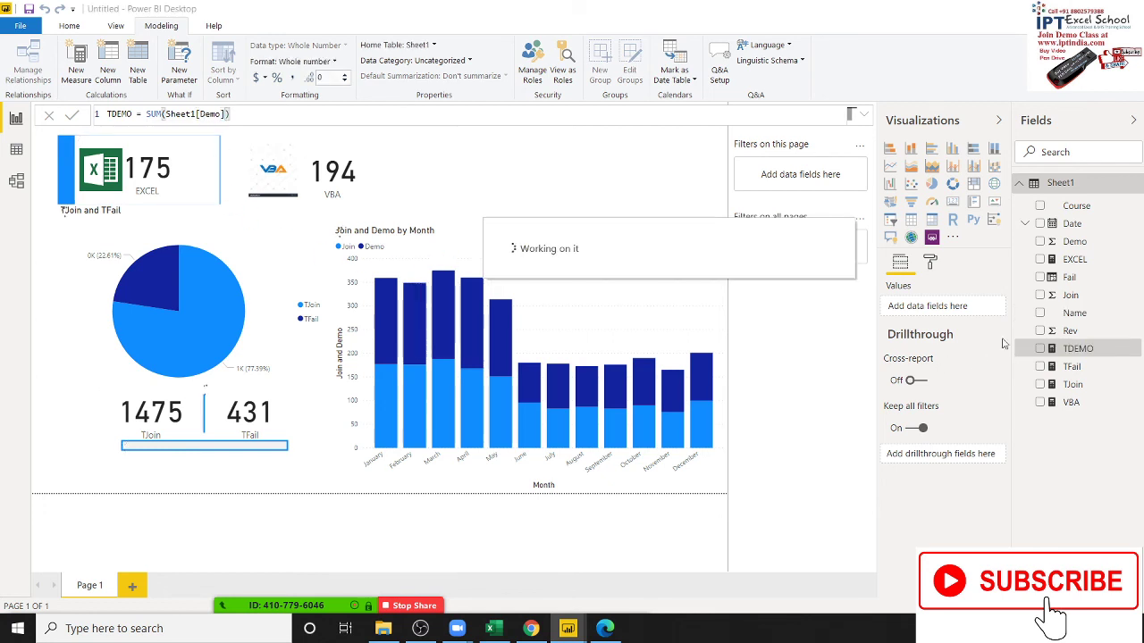
Add a card showing the TDEMO measure (1545), resized and placed below the TJoin and TFail cards.
left_click(952, 201)
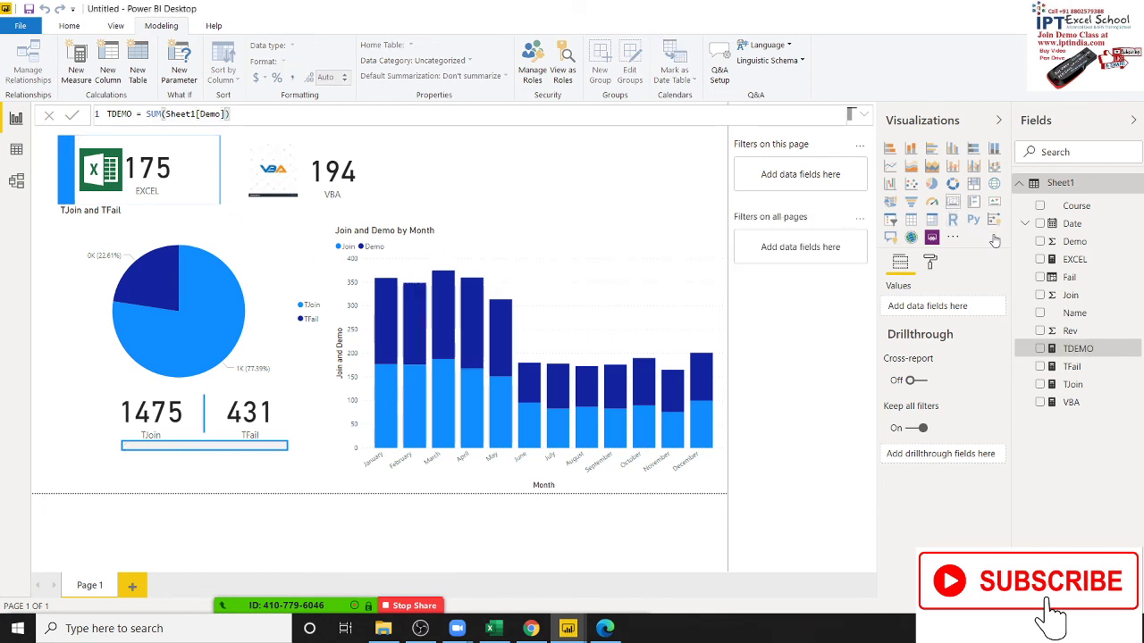
left_click(1040, 348)
left_click_drag(585, 166, 283, 468)
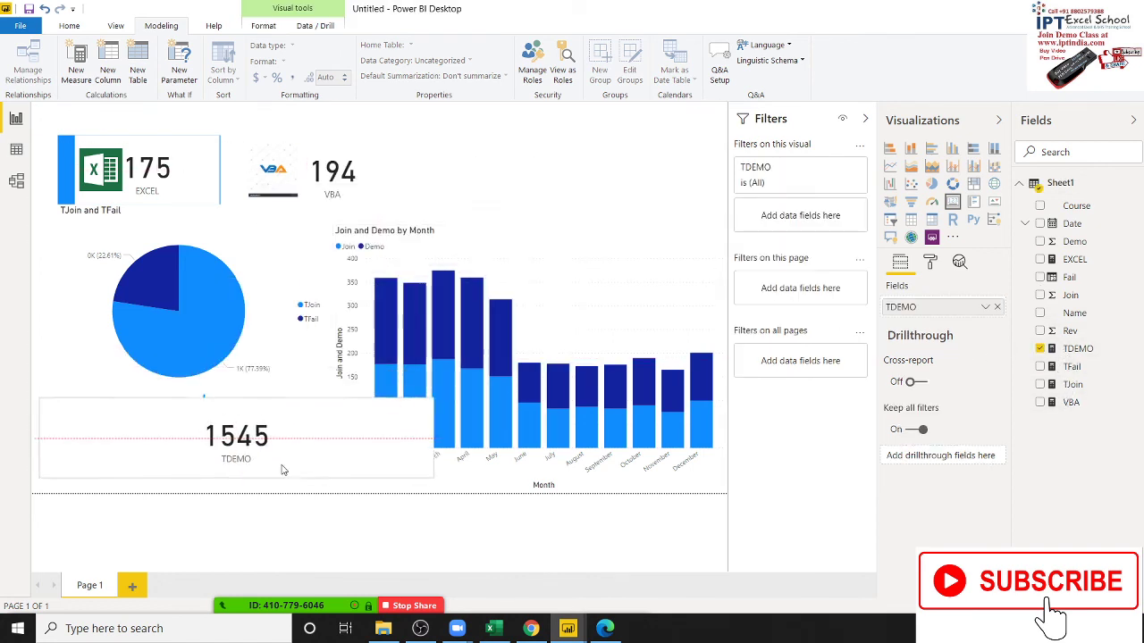
mouse_move(425, 485)
left_mouse_down()
mouse_move(194, 451)
mouse_move(76, 467)
mouse_move(217, 498)
left_mouse_up()
left_click(217, 498)
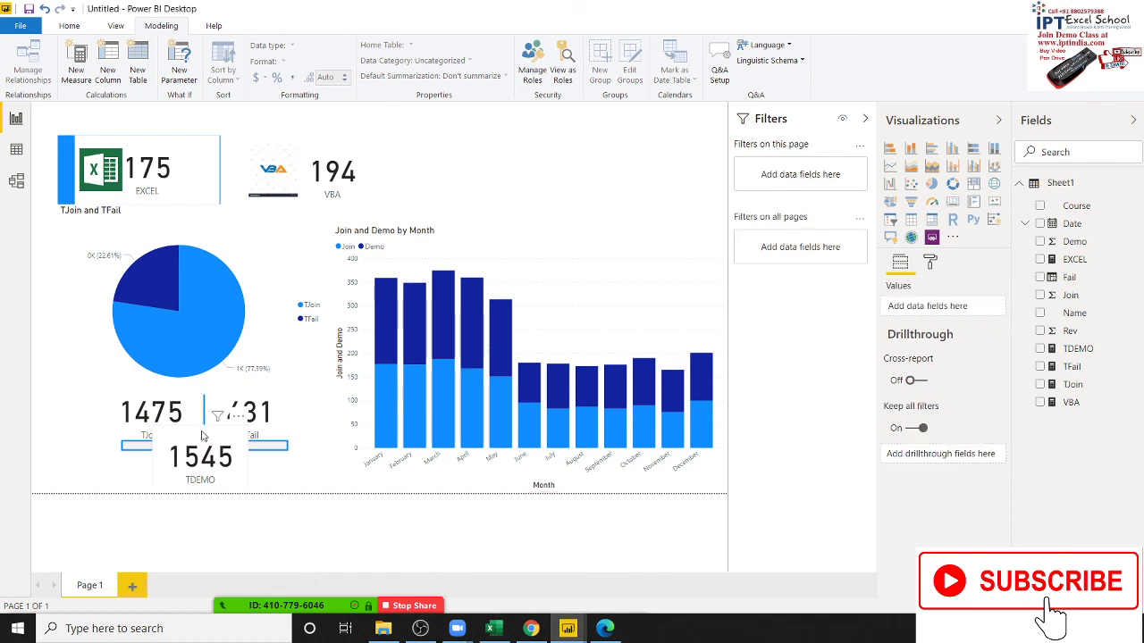
left_click_drag(203, 436, 216, 444)
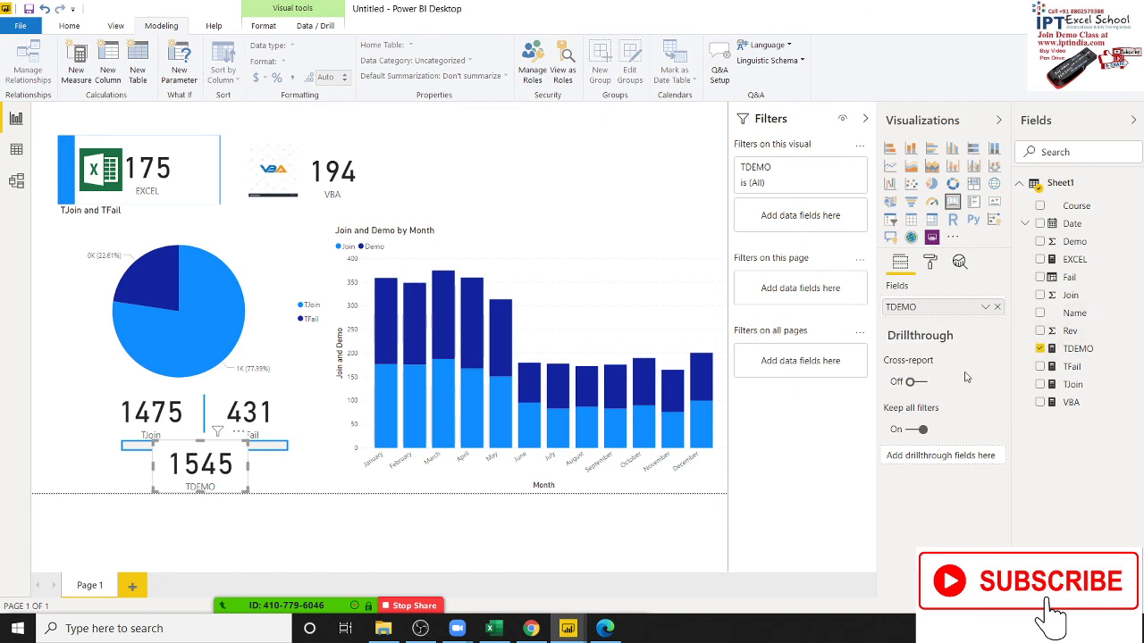
left_click(929, 264)
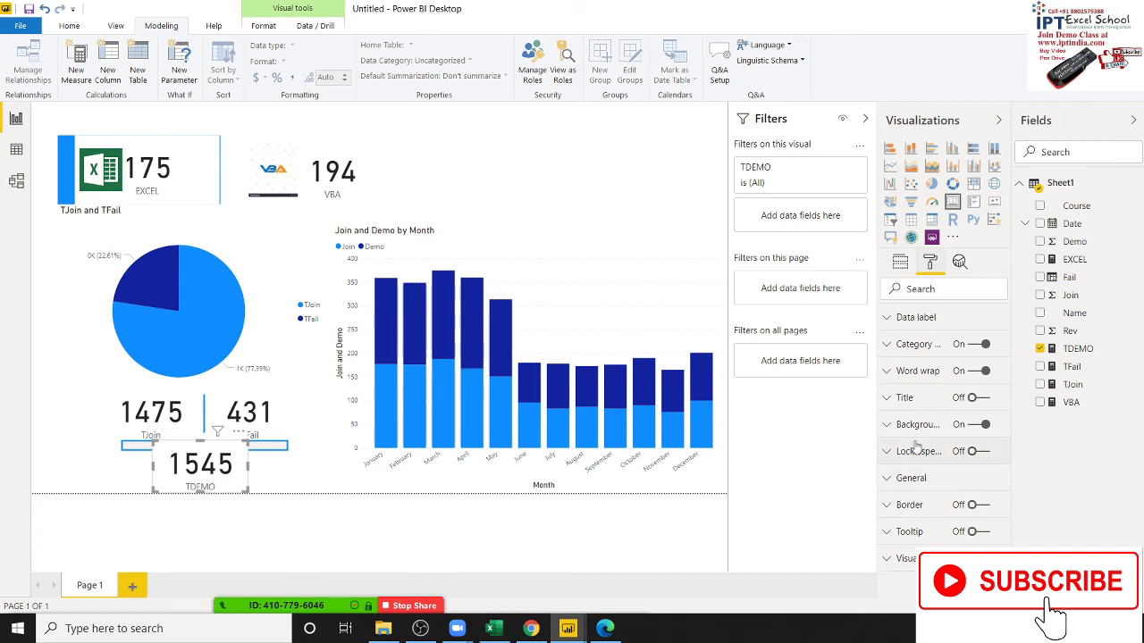
Lower the TDEMO card's data label text size from 45 to 23 pt.
left_click(920, 320)
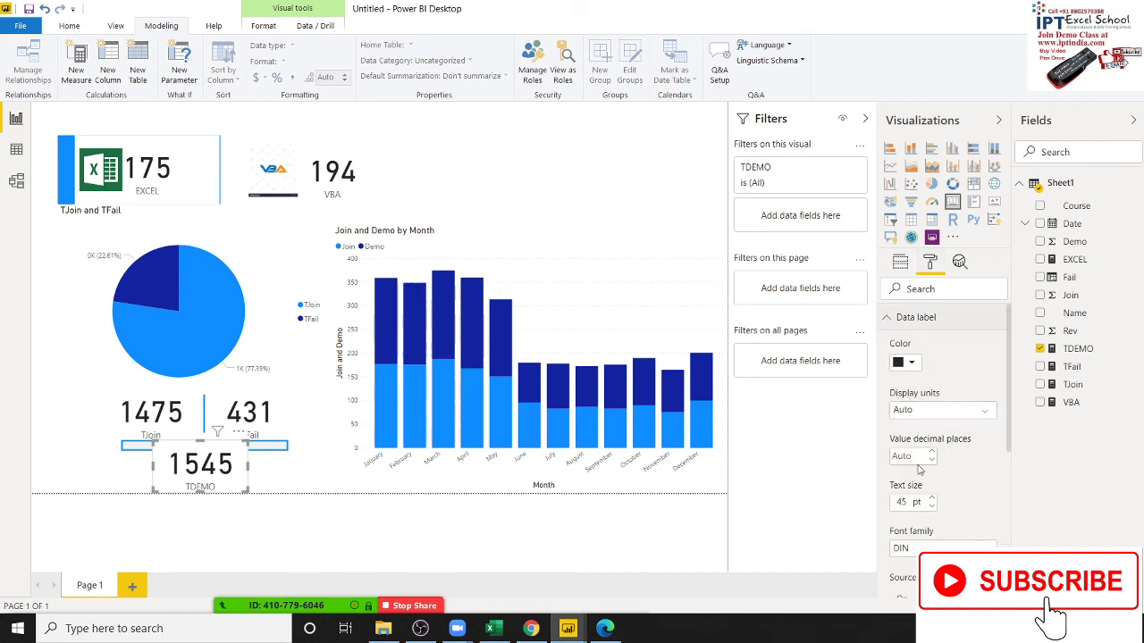
left_click(931, 506)
left_click(931, 506)
left_click(931, 507)
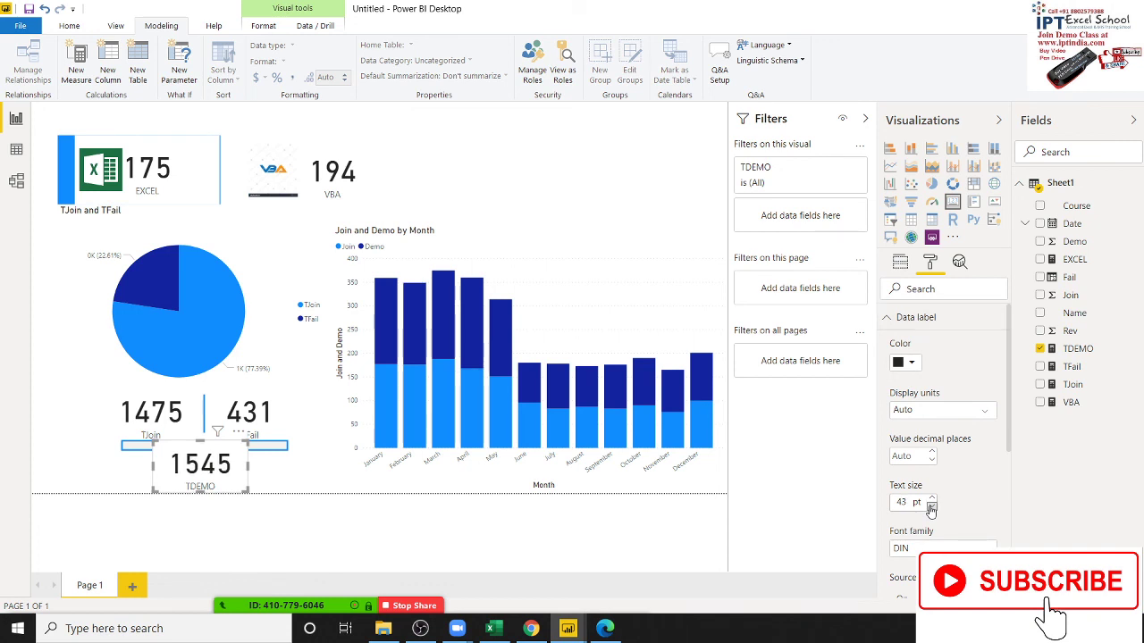
left_click(931, 506)
left_click(931, 507)
left_click(931, 506)
left_click(931, 507)
left_click(931, 507)
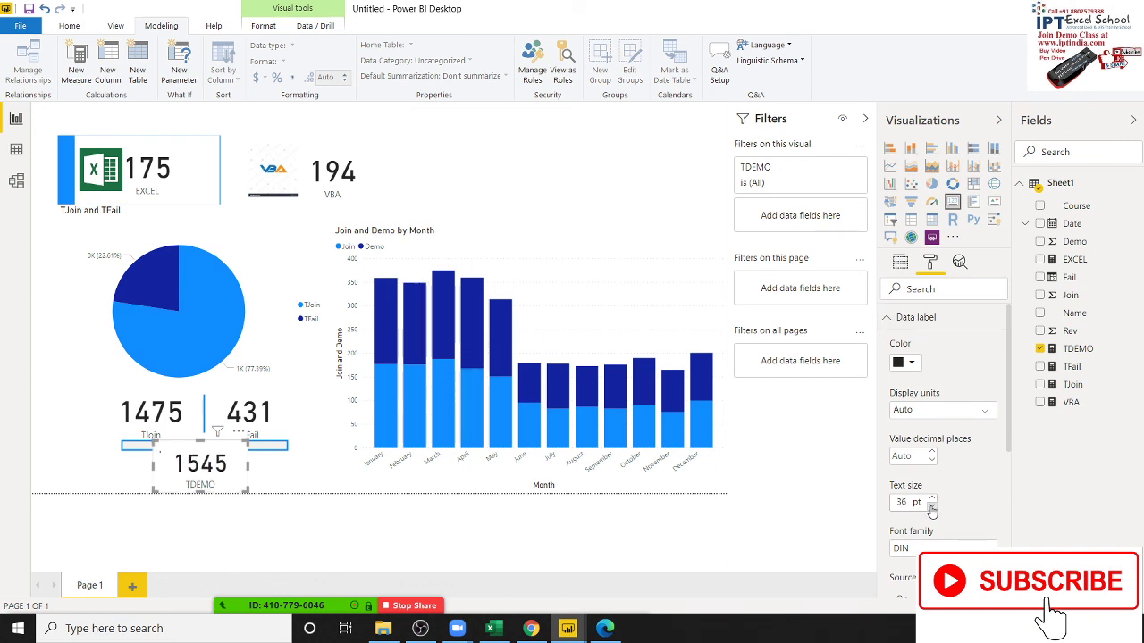
left_click(931, 506)
left_click(931, 507)
left_click(931, 506)
left_click(931, 507)
left_click(931, 506)
left_click(931, 506)
left_click(931, 507)
left_click(931, 507)
left_click(931, 507)
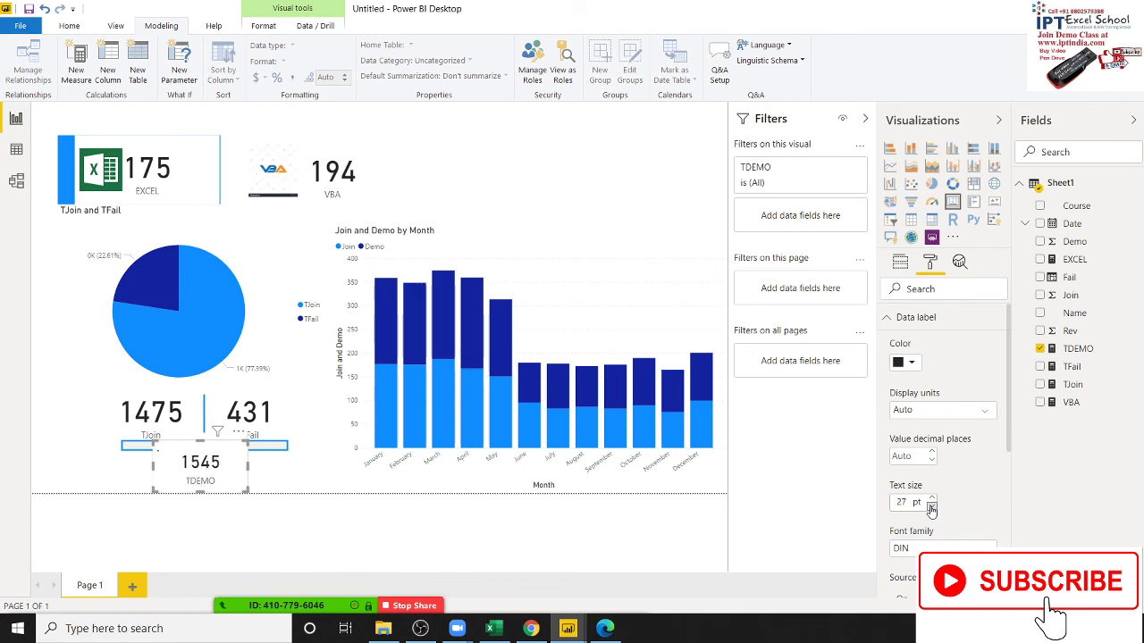
left_click(931, 506)
left_click(930, 506)
left_click(931, 506)
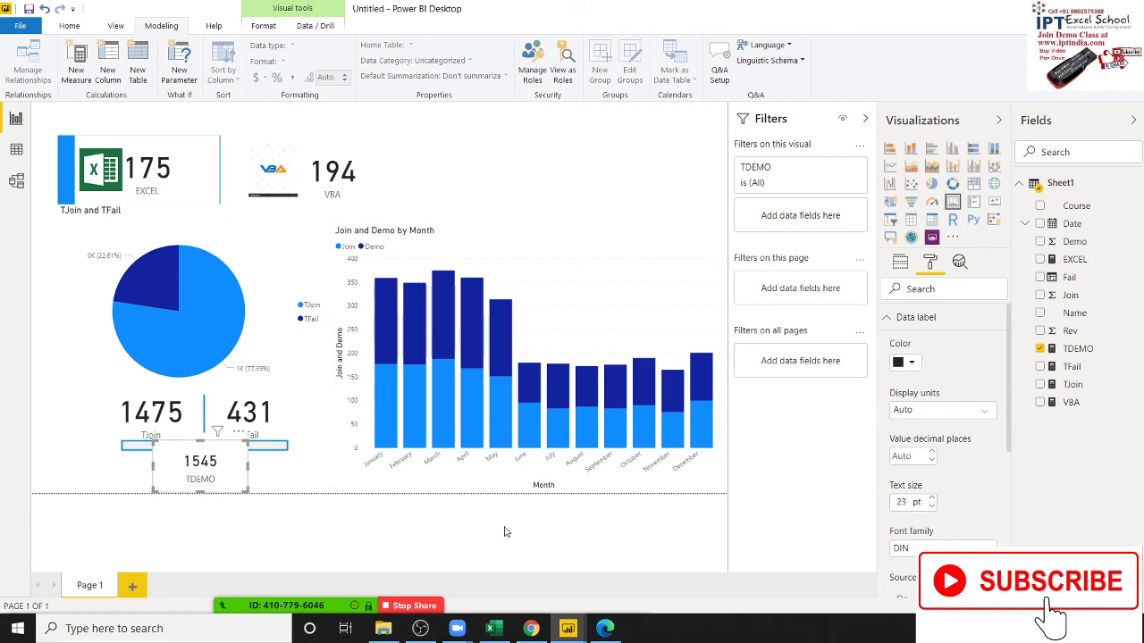
Switch the TDEMO card's background off and deselect the card.
left_click(885, 321)
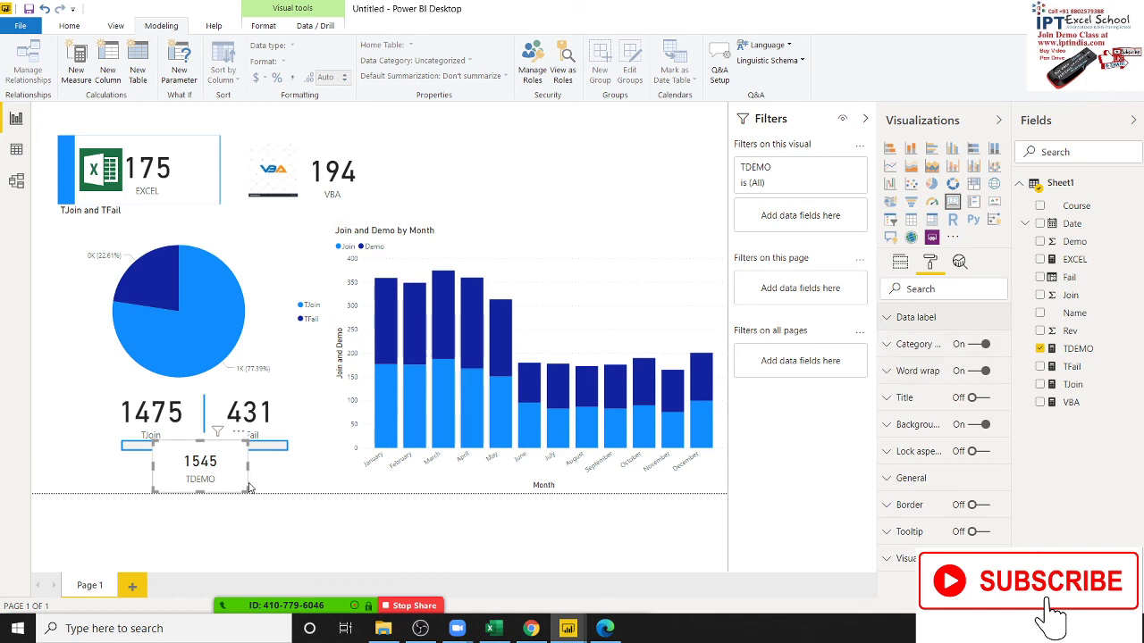
left_click(967, 427)
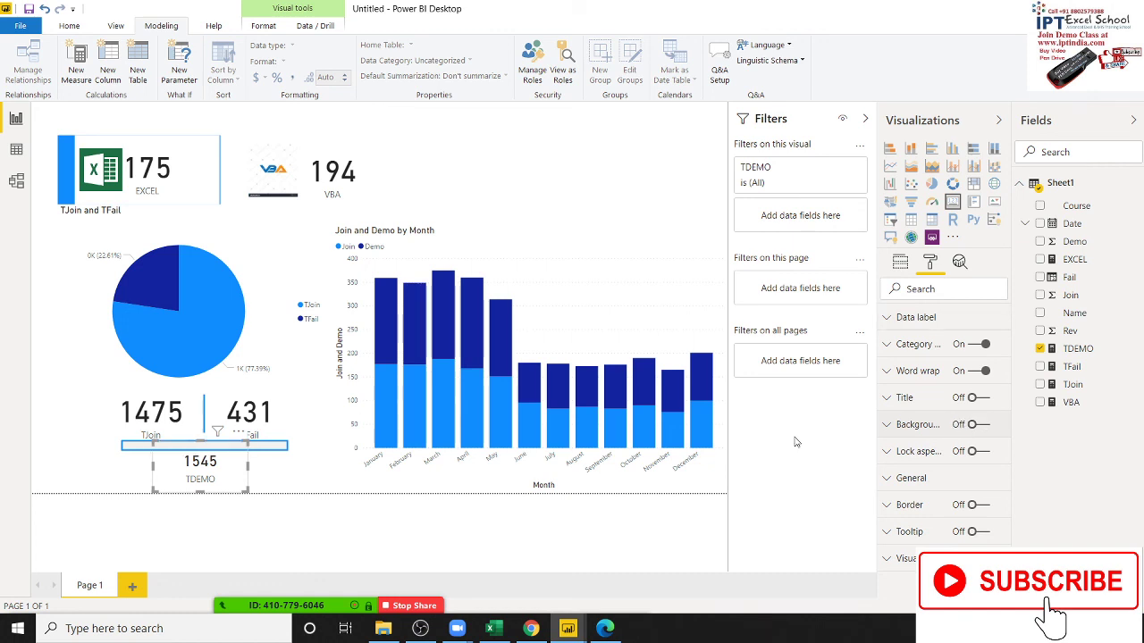
left_click(175, 542)
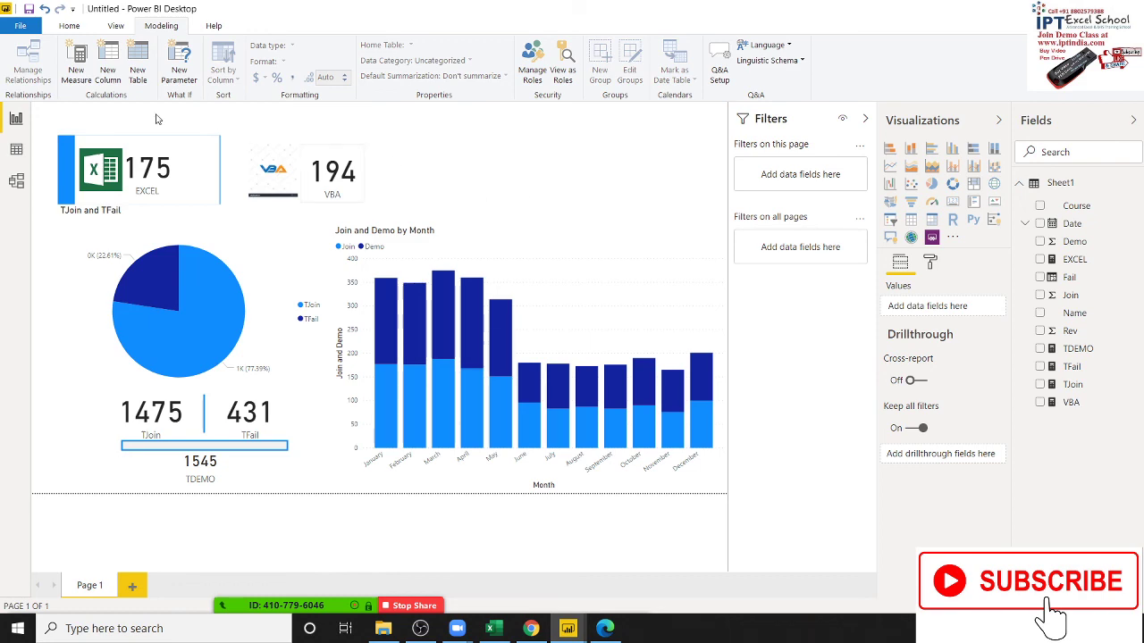
Start Save As from the File menu, close the meeting participants window, and move the dialog aside.
left_click(22, 27)
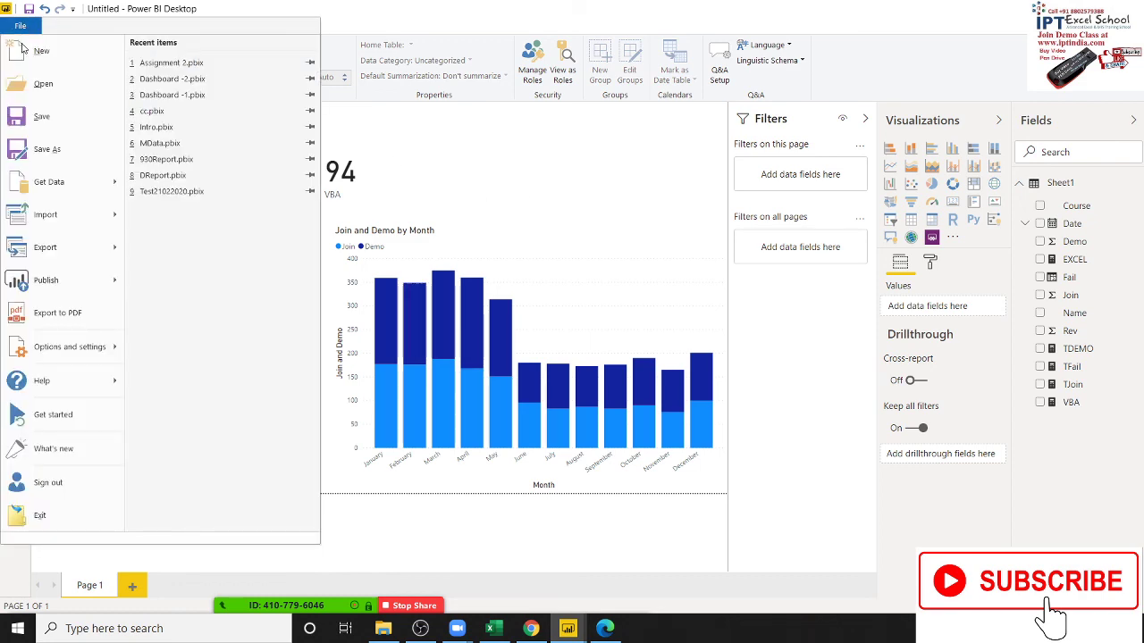
left_click(53, 154)
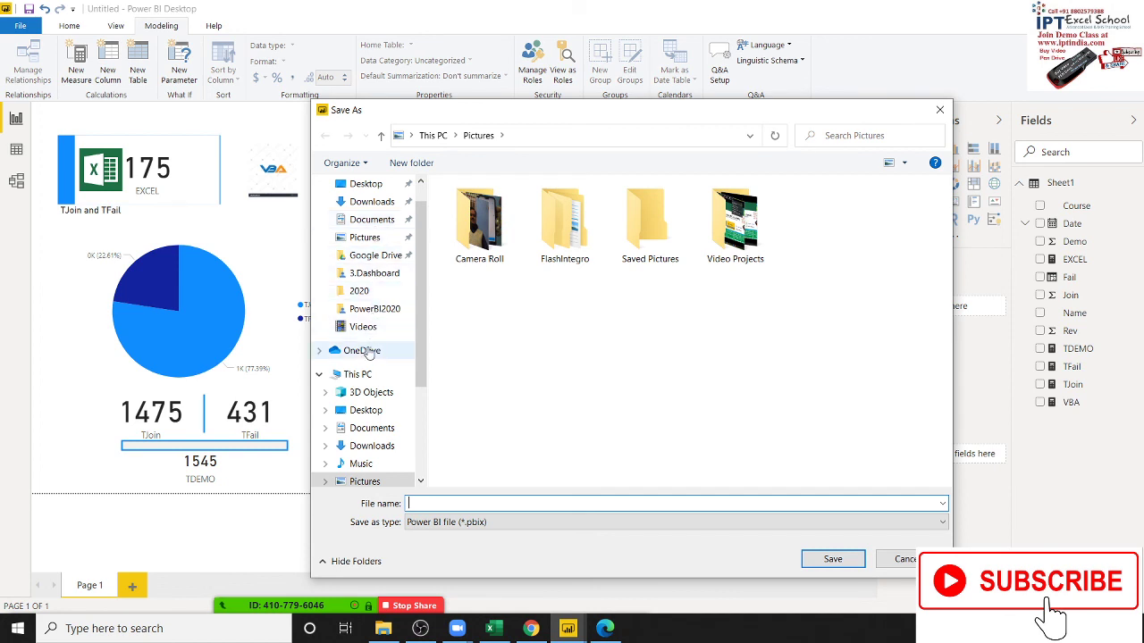
left_click(268, 606)
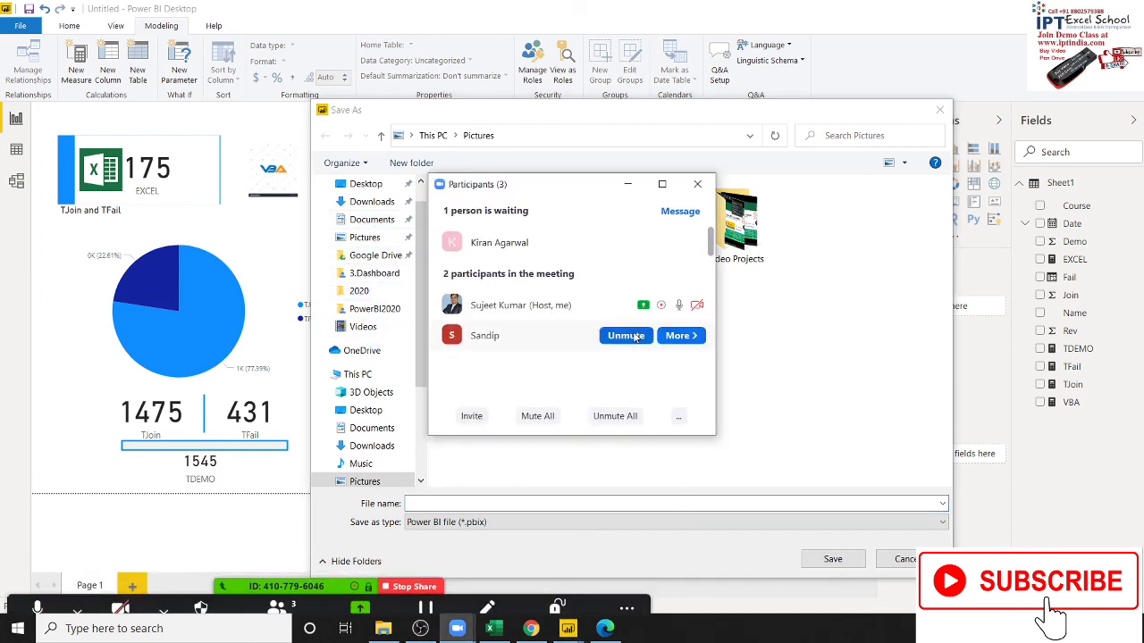
left_click(787, 347)
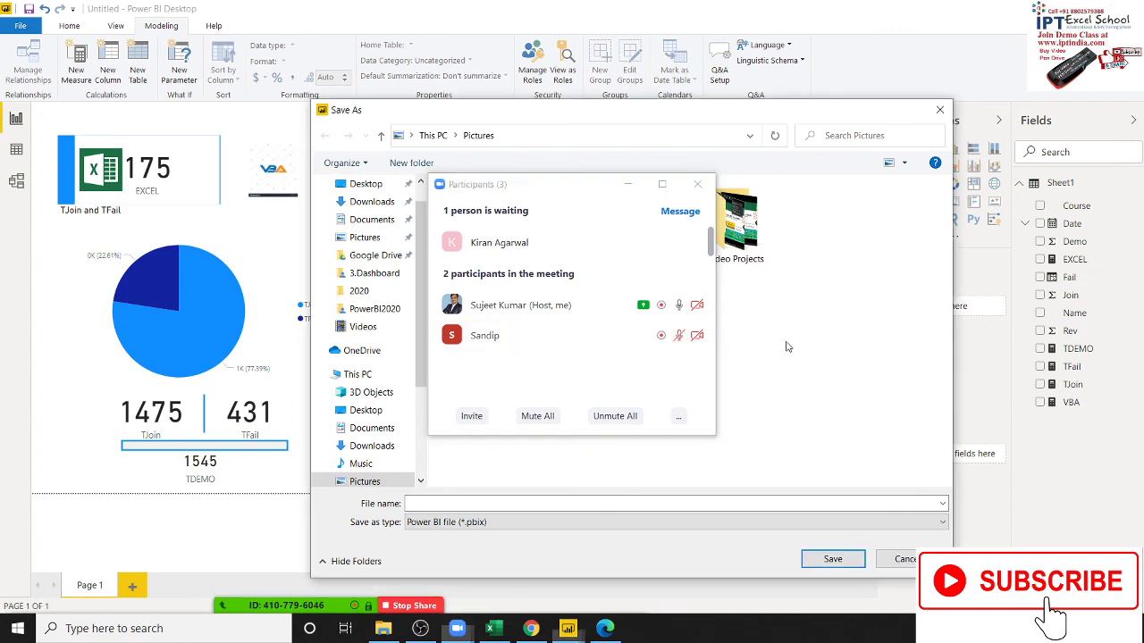
left_click(697, 184)
mouse_move(578, 125)
left_mouse_down()
mouse_move(889, 116)
mouse_move(740, 116)
left_mouse_up()
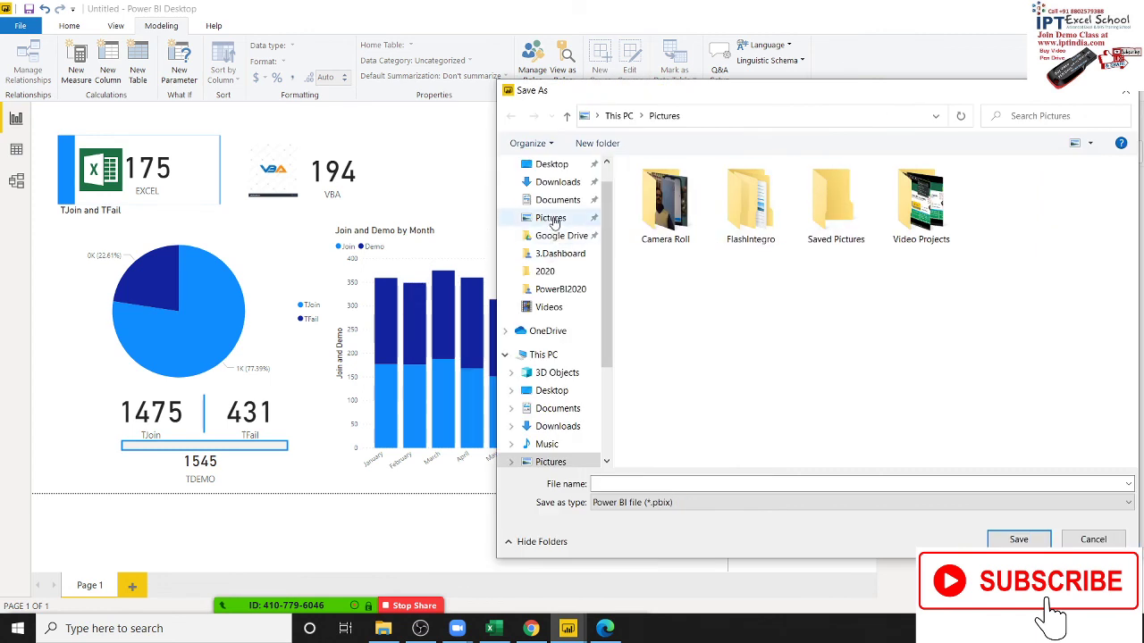
Browse to Google Drive > PowerBI2020 and save the report as Dashboard -3.
left_click(560, 255)
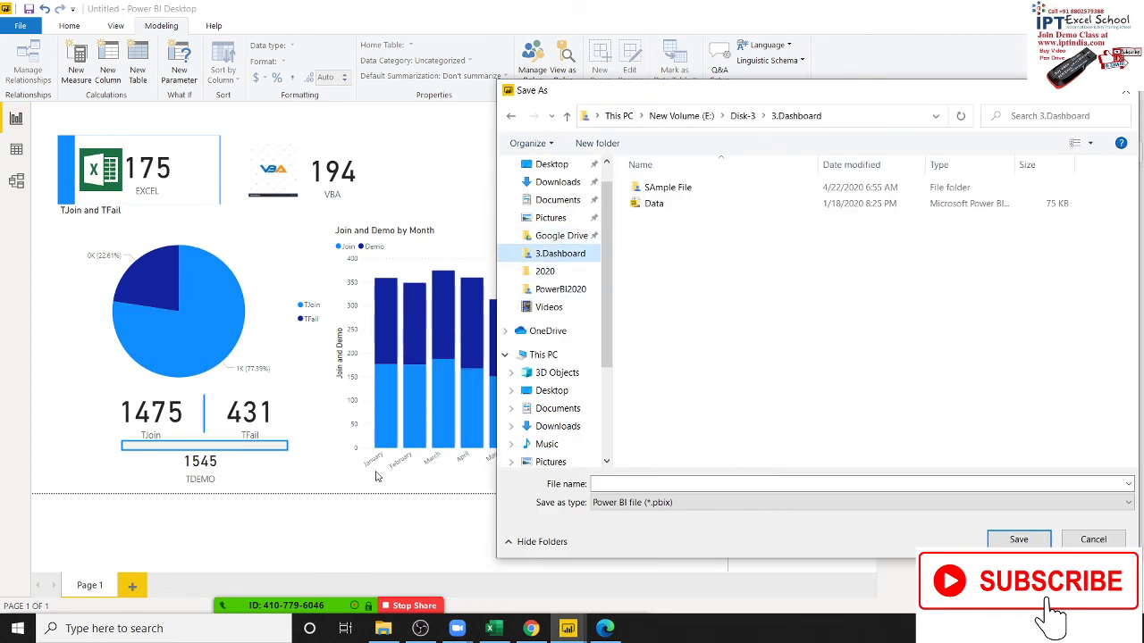
left_click(561, 236)
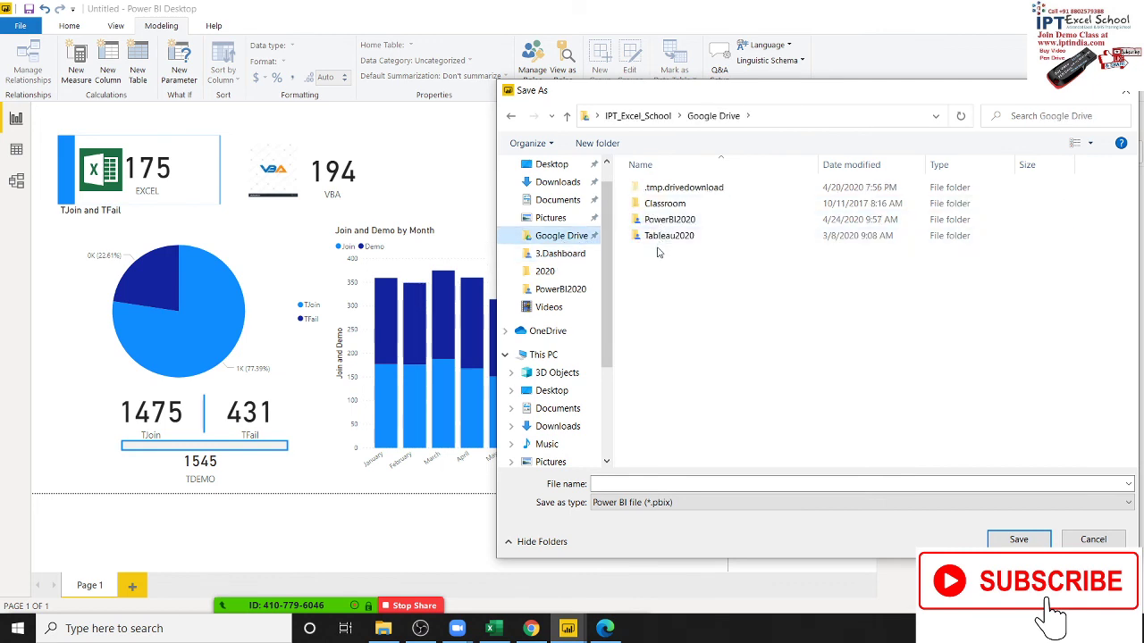
double_click(657, 220)
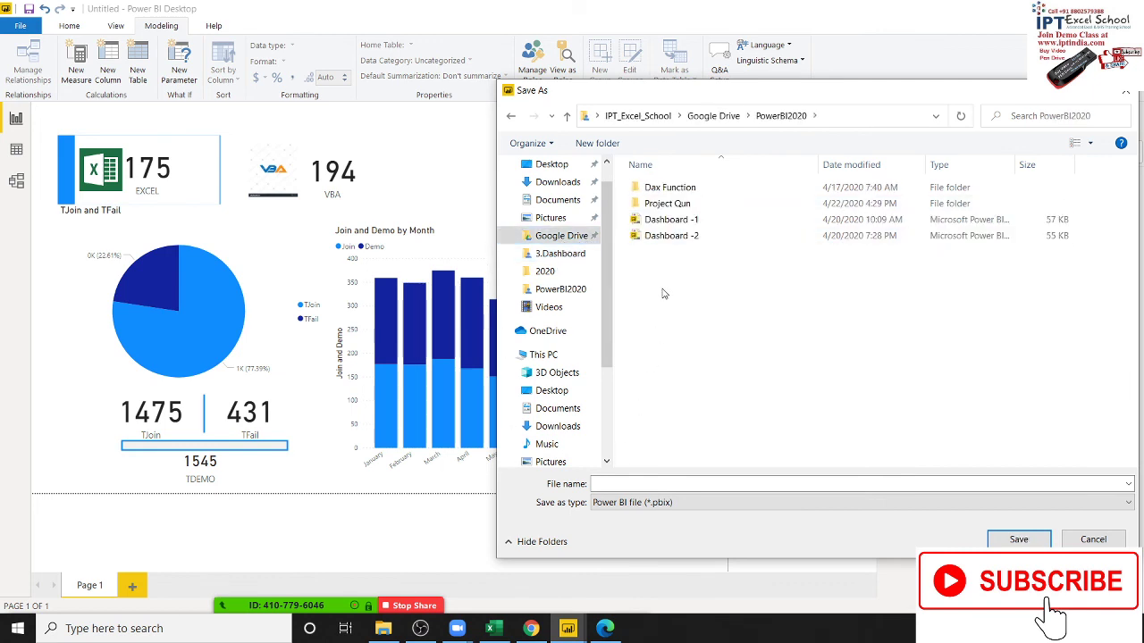
left_click(671, 235)
left_click_drag(643, 483, 658, 483)
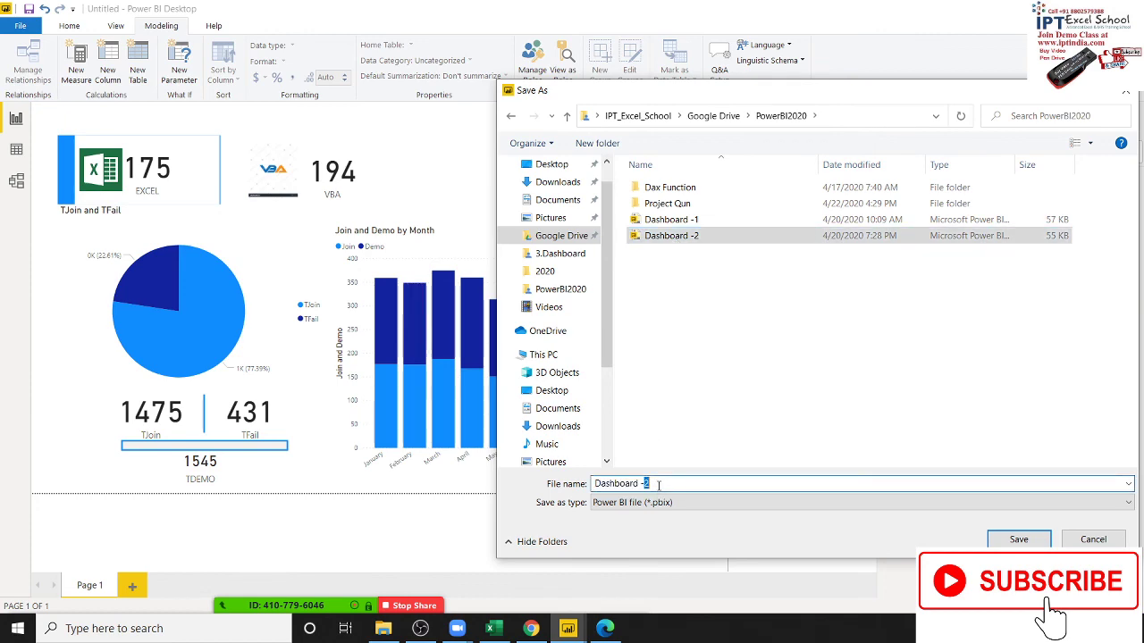
type("3")
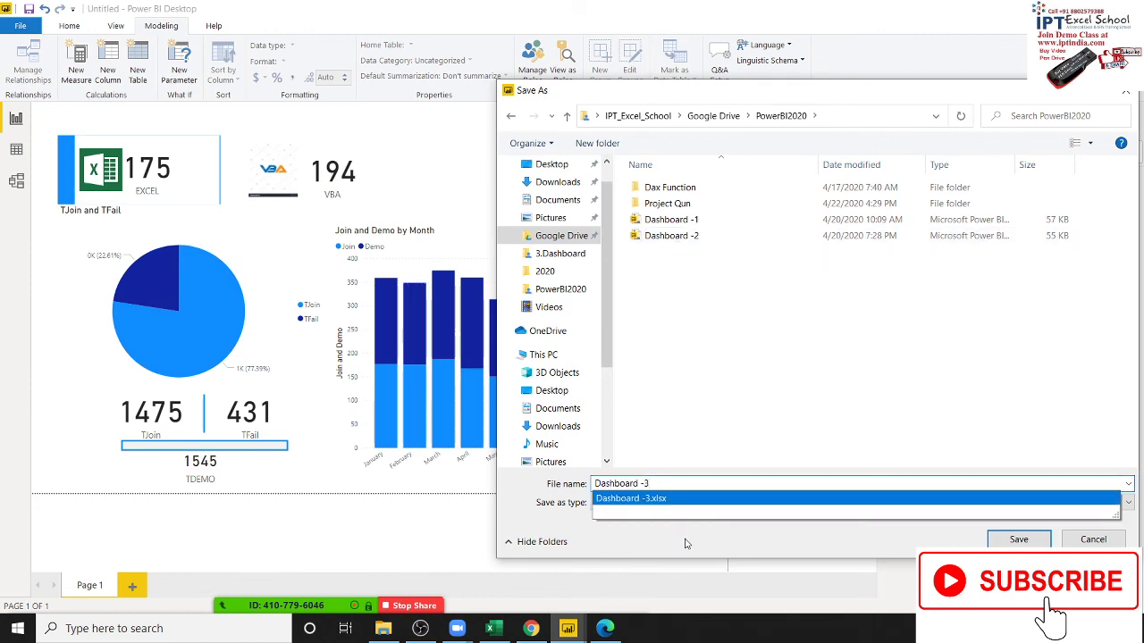
left_click(1018, 538)
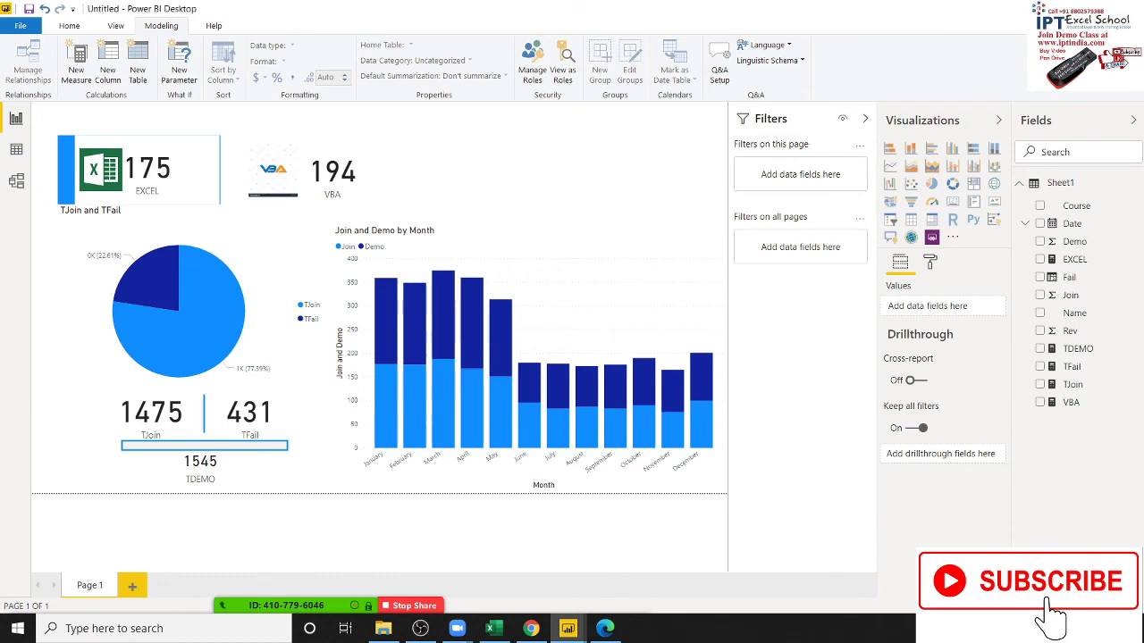